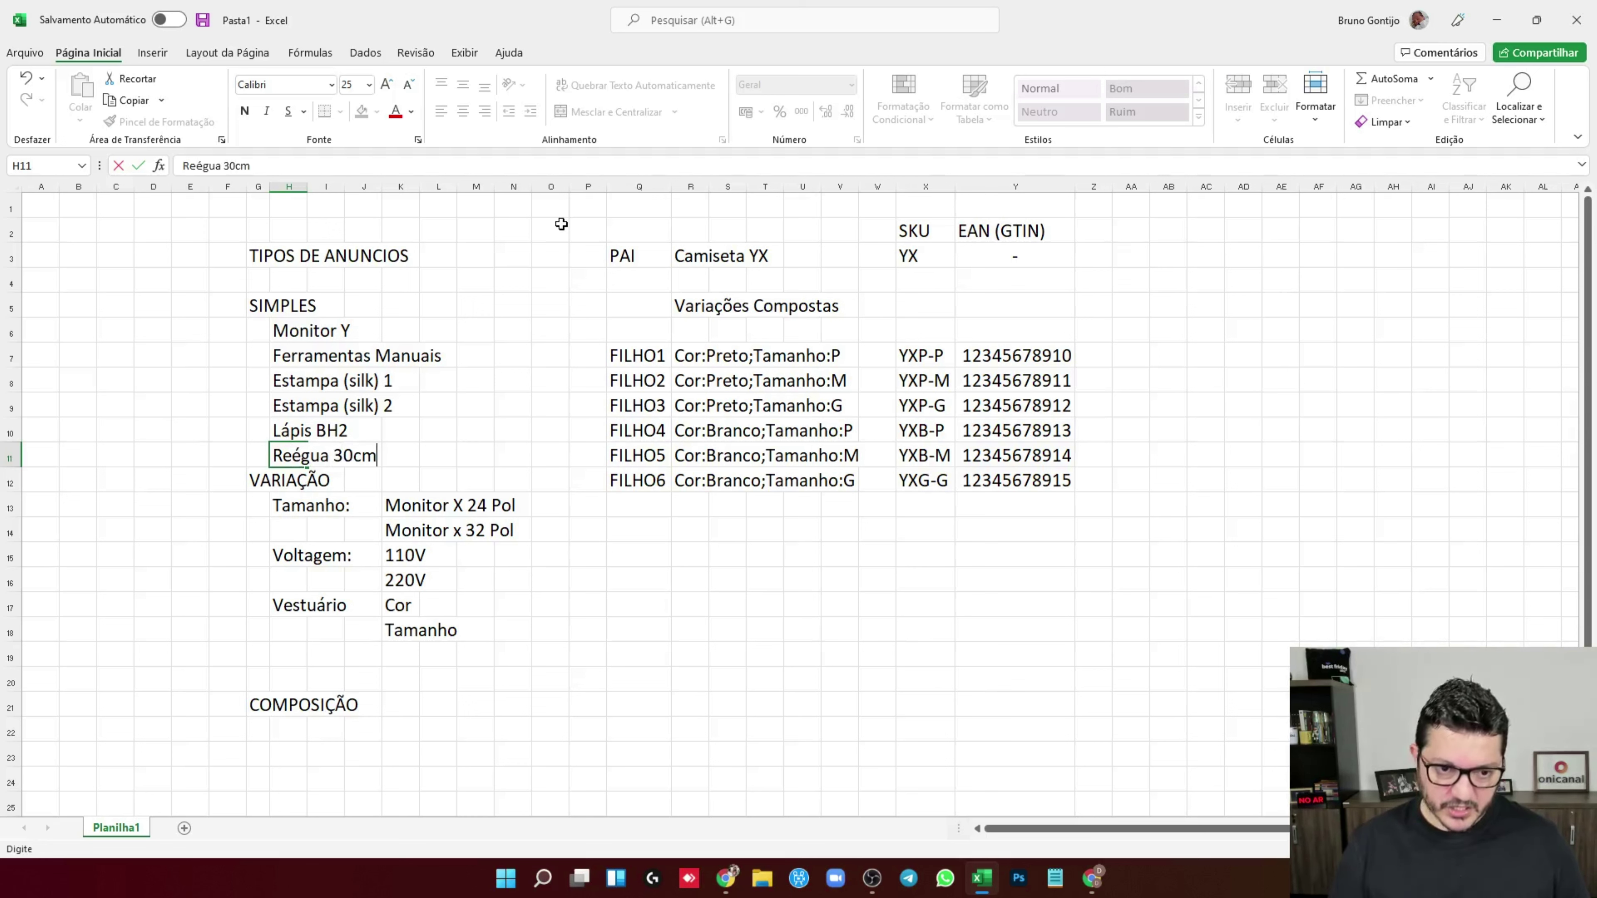
Correct the spelling of Régua 30cm and insert a blank row 12 above VARIAÇÃO
{"action": "double_click", "coordinate": [288, 456]}
{"action": "key", "text": "BackSpace"}
{"action": "left_click", "coordinate": [7, 482]}
{"action": "right_click", "coordinate": [7, 482]}
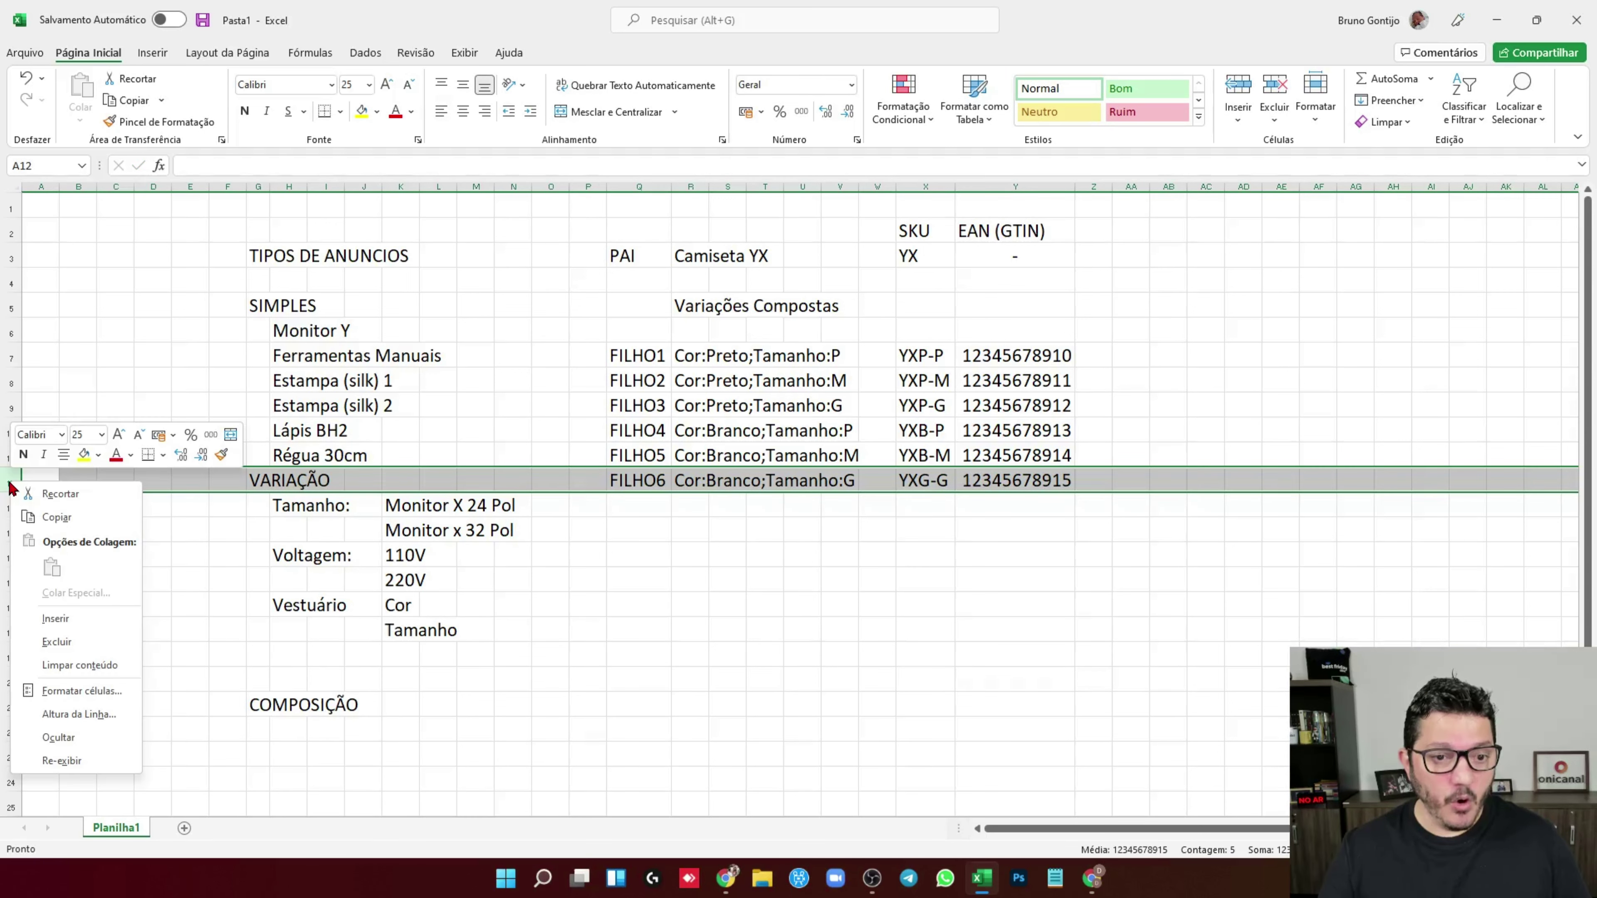
{"action": "left_click", "coordinate": [50, 614]}
Move the FILHO6 row from Q13:Y13 into the new row 12 and clear the old cells
{"action": "left_click", "coordinate": [1010, 605]}
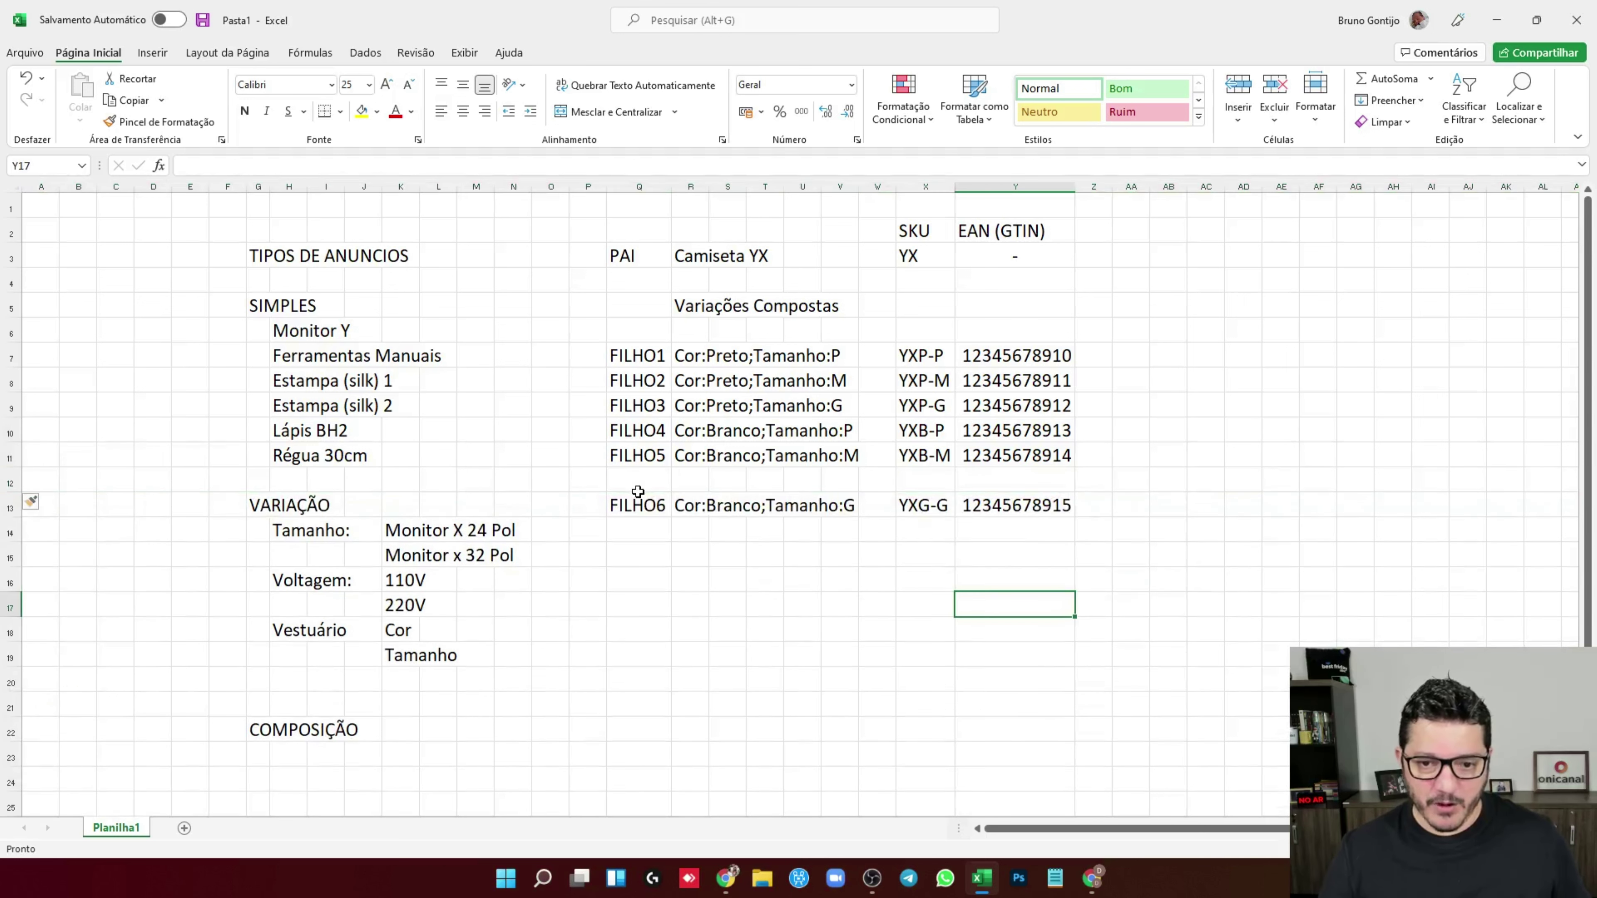
{"action": "left_click_drag", "start_coordinate": [636, 503], "coordinate": [1072, 509]}
{"action": "key", "text": "ctrl+c"}
{"action": "left_click", "coordinate": [636, 480]}
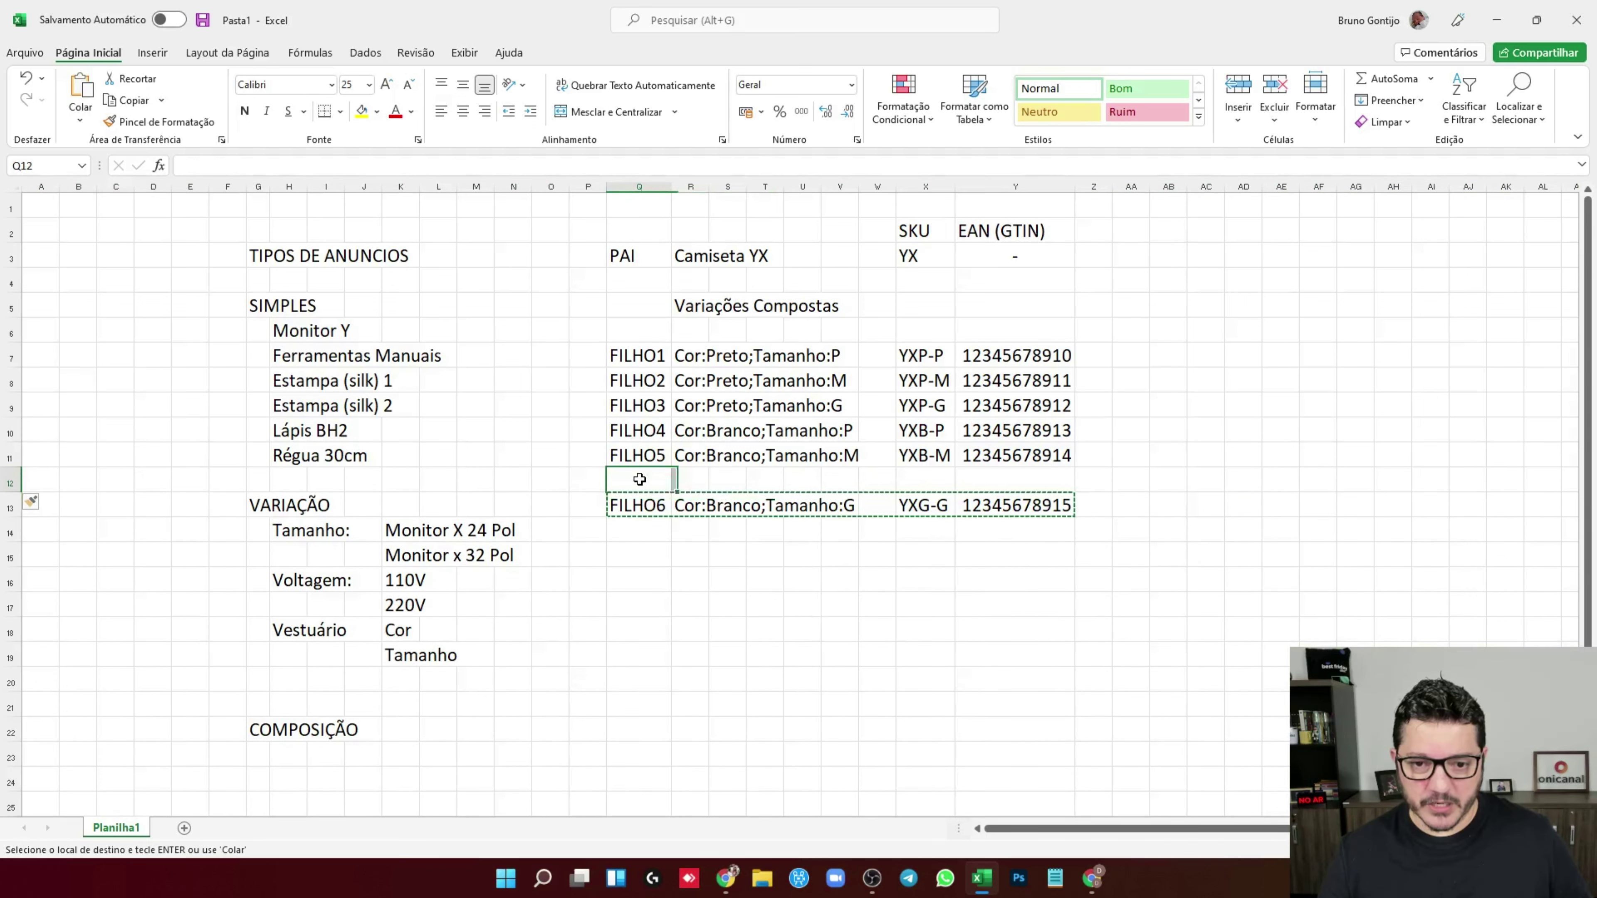
{"action": "key", "text": "ctrl+v"}
{"action": "left_click_drag", "start_coordinate": [636, 505], "coordinate": [989, 500]}
{"action": "key", "text": "Delete"}
{"action": "left_click", "coordinate": [763, 535]}
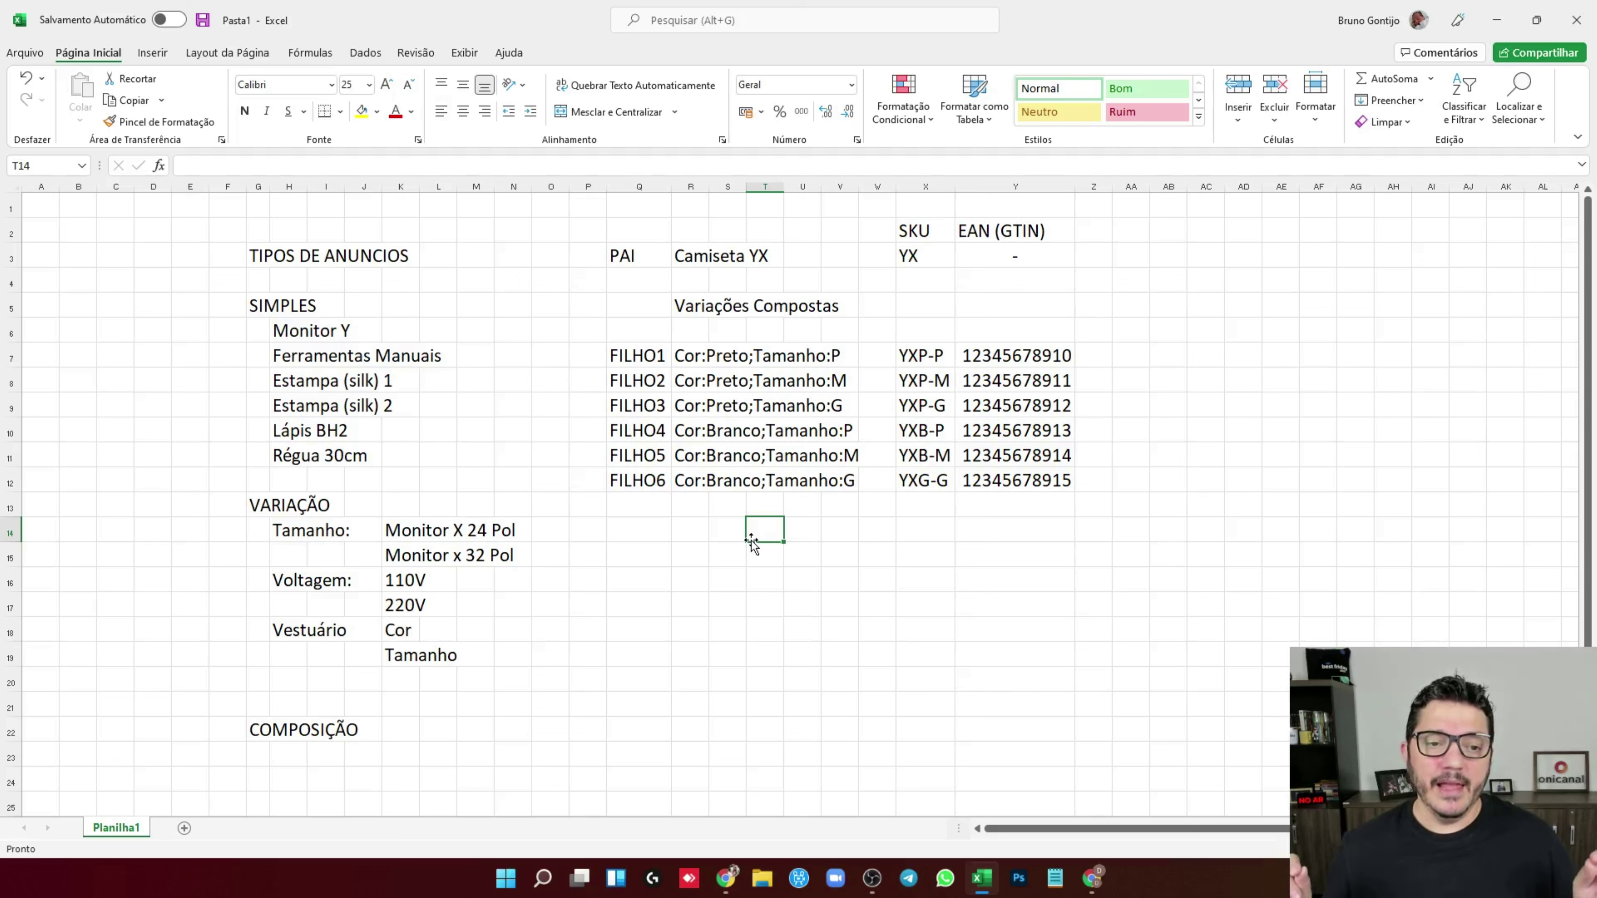
Title the new block 'Variação Simples' and add parent PAI Régua with SKU RE
{"action": "left_click", "coordinate": [700, 531]}
{"action": "type", "text": "Varia"}
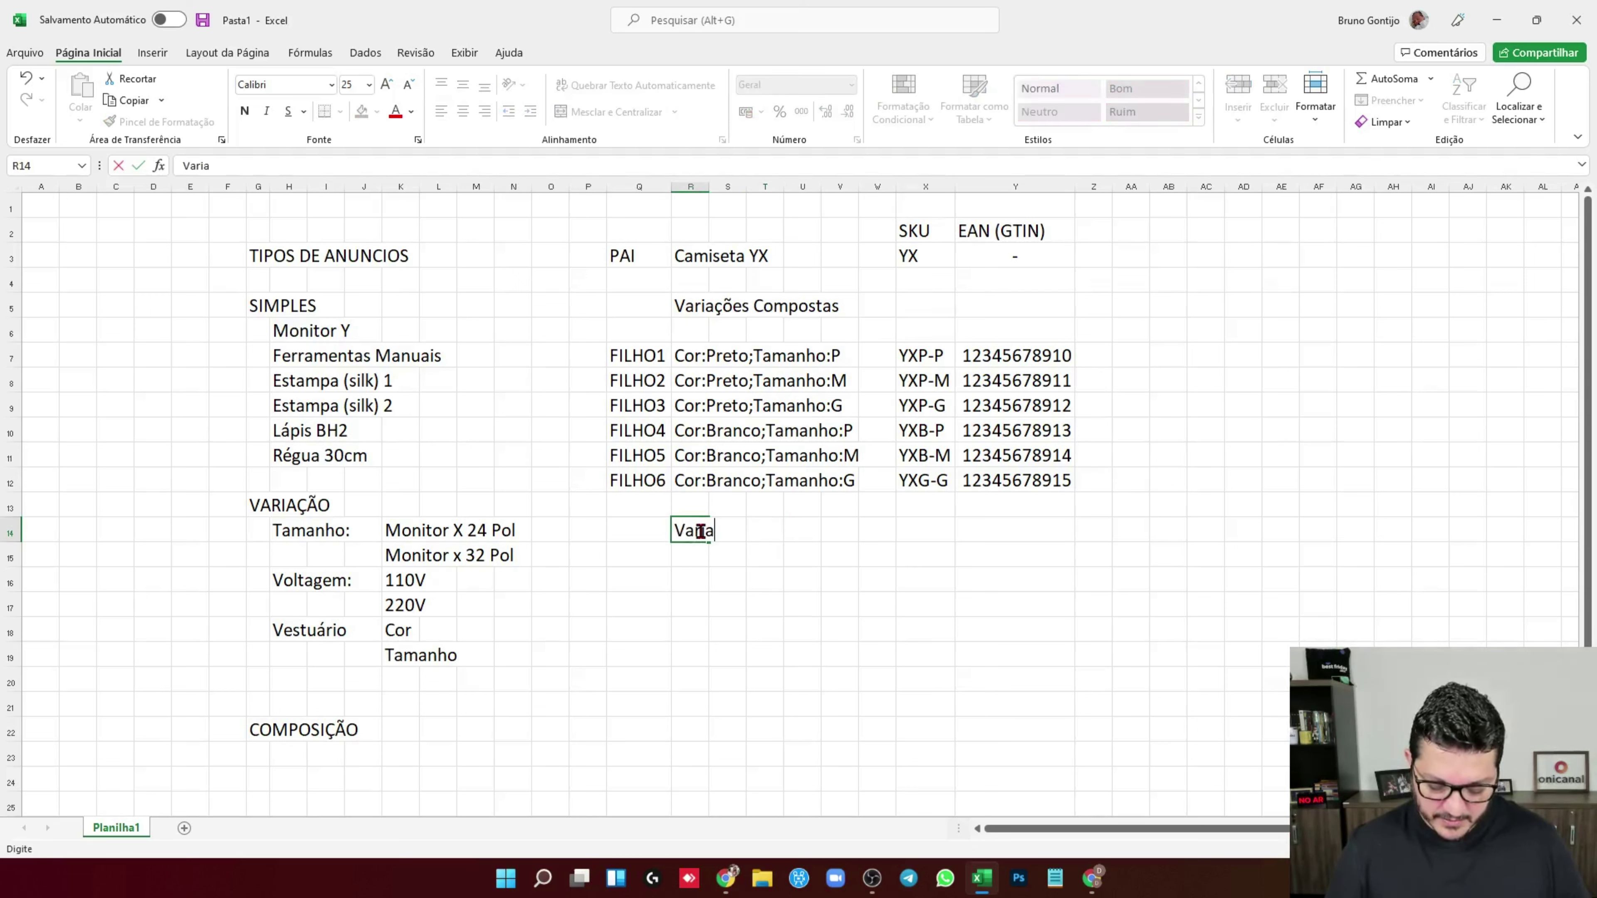
{"action": "type", "text": "çãol"}
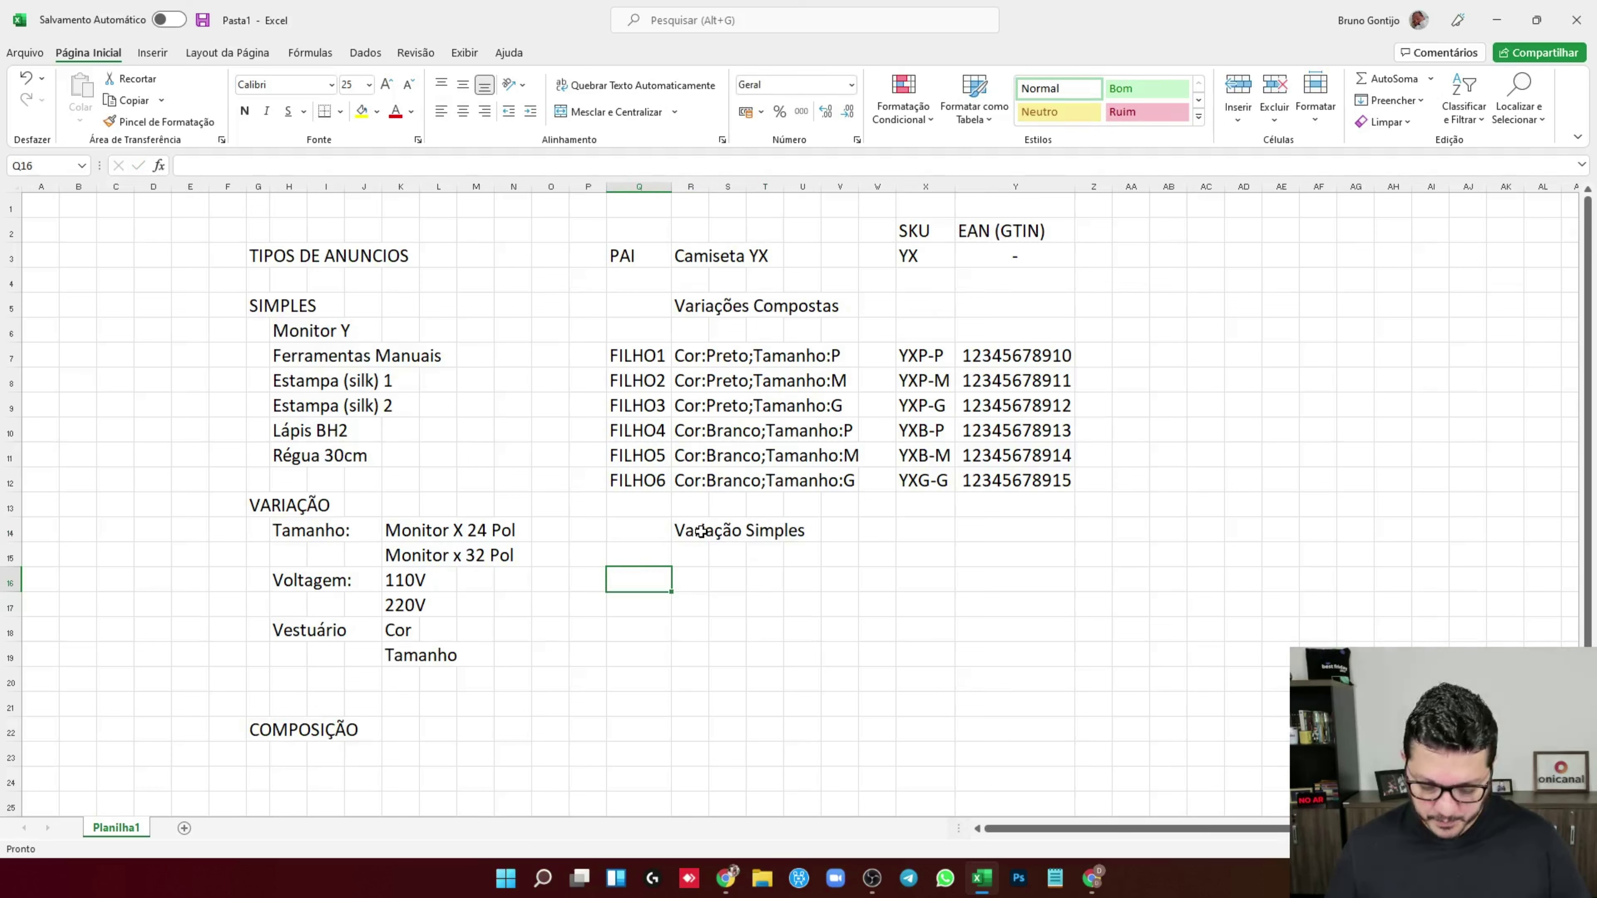
{"action": "type", "text": "PAI"}
{"action": "key", "text": "Tab"}
{"action": "type", "text": "Régu"}
{"action": "key", "text": "Tab"}
{"action": "key", "text": "Tab"}
{"action": "key", "text": "Tab"}
{"action": "key", "text": "Tab"}
{"action": "key", "text": "Tab"}
{"action": "key", "text": "Tab"}
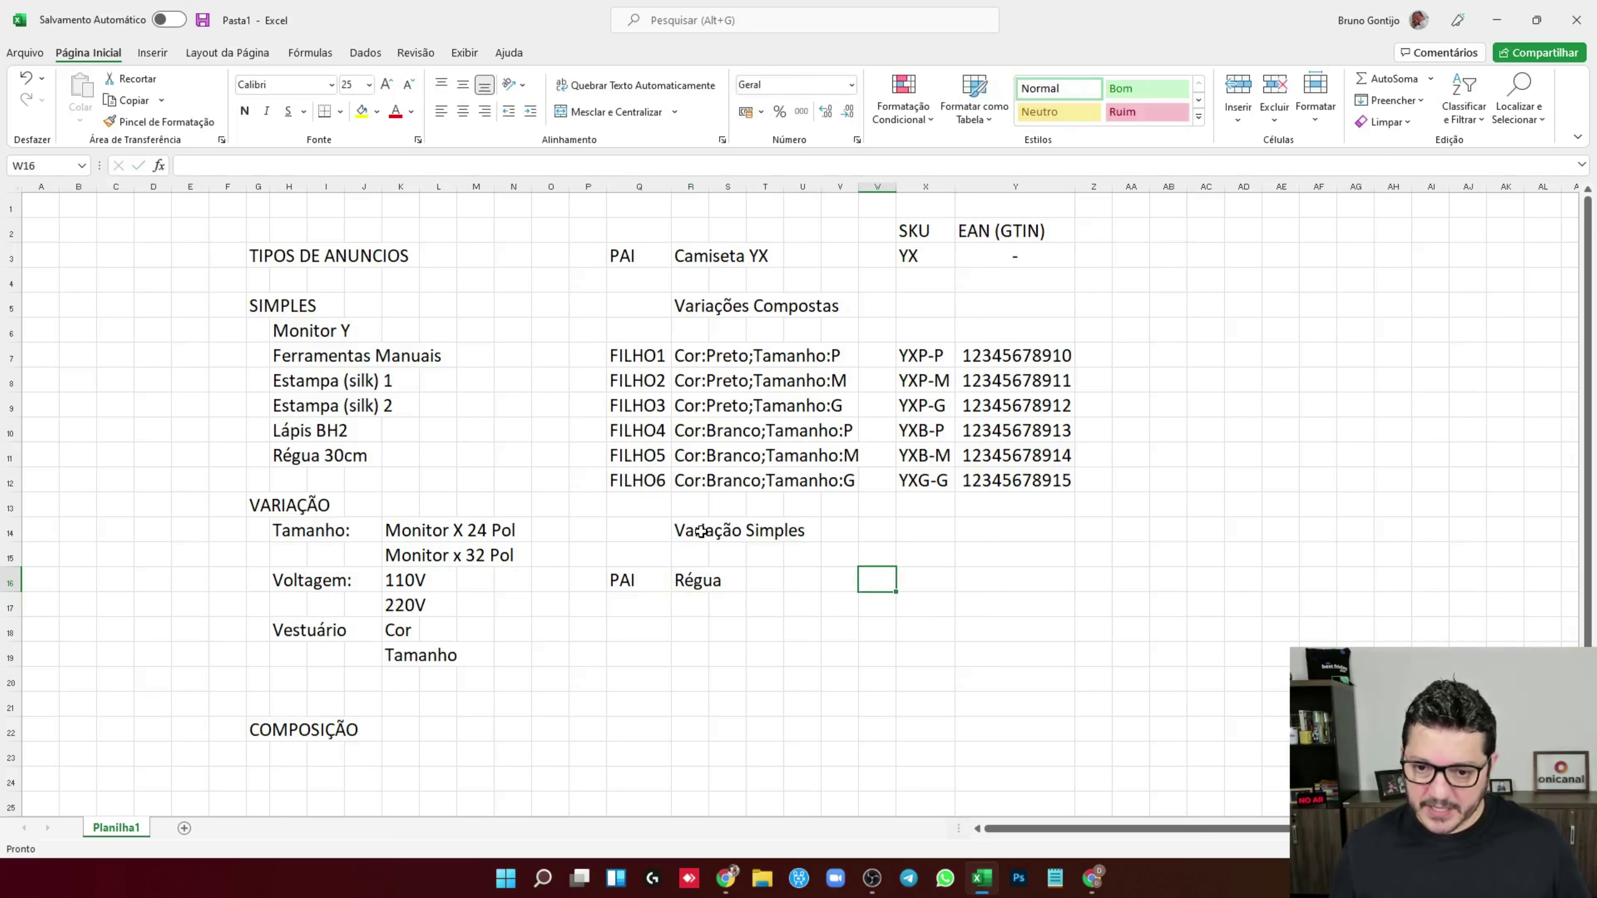
{"action": "type", "text": "RE"}
{"action": "key", "text": "Return"}
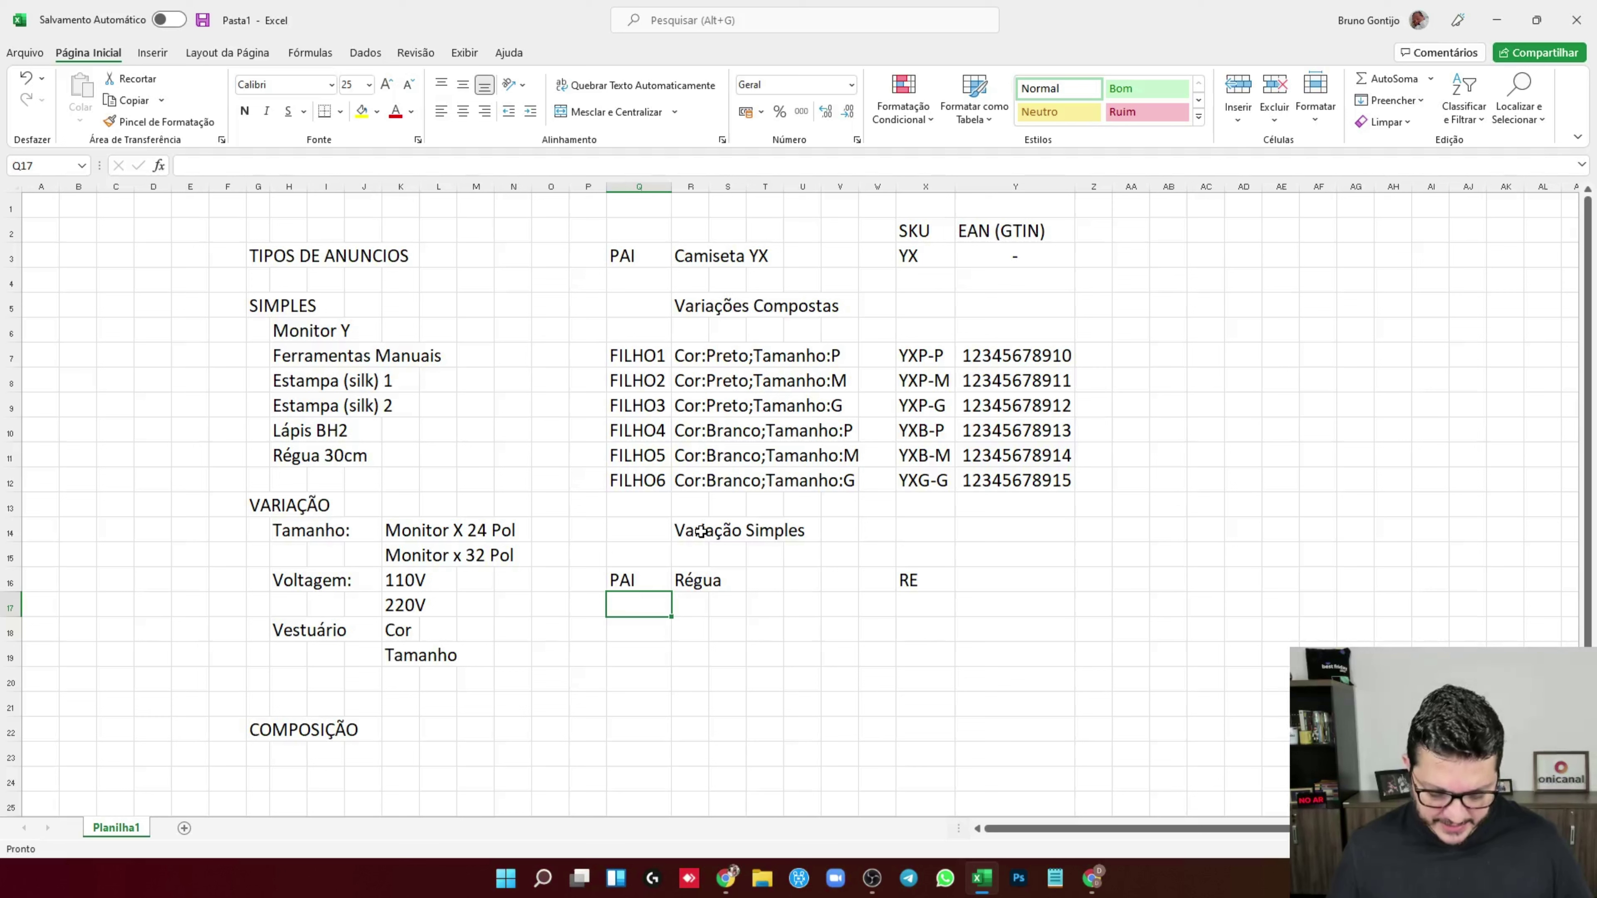
Add the children Filhos 1 Régua 20cm and Filhos2 Régua 30cm
{"action": "type", "text": "Filhos 1"}
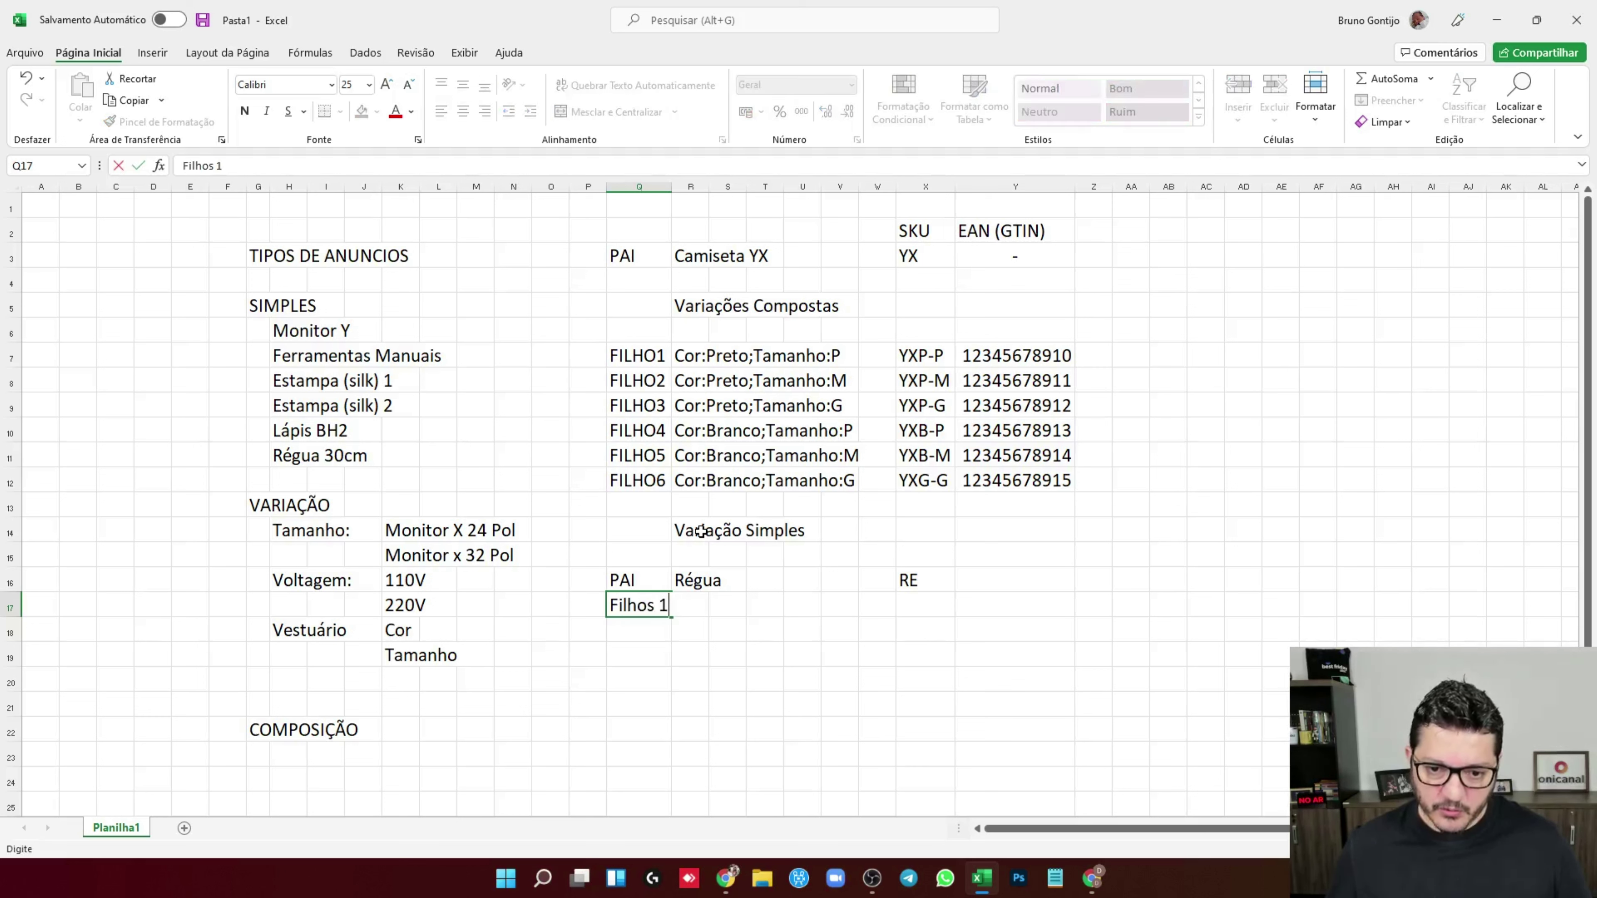
{"action": "key", "text": "Tab"}
{"action": "type", "text": "Re'gua"}
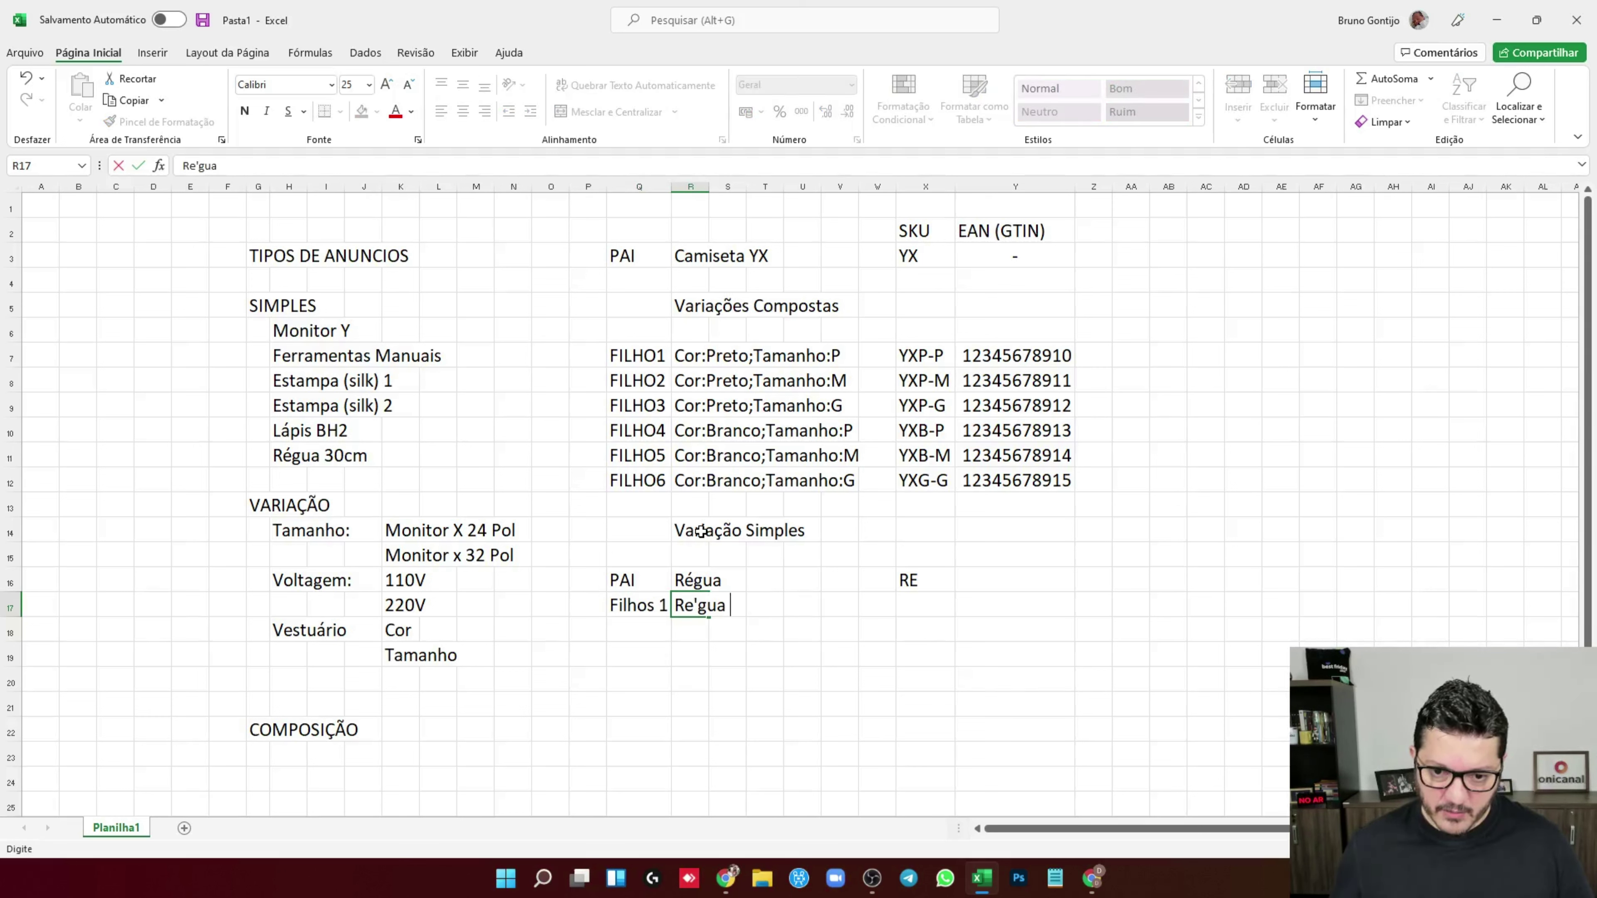
{"action": "type", "text": " 20cm"}
{"action": "key", "text": "Return"}
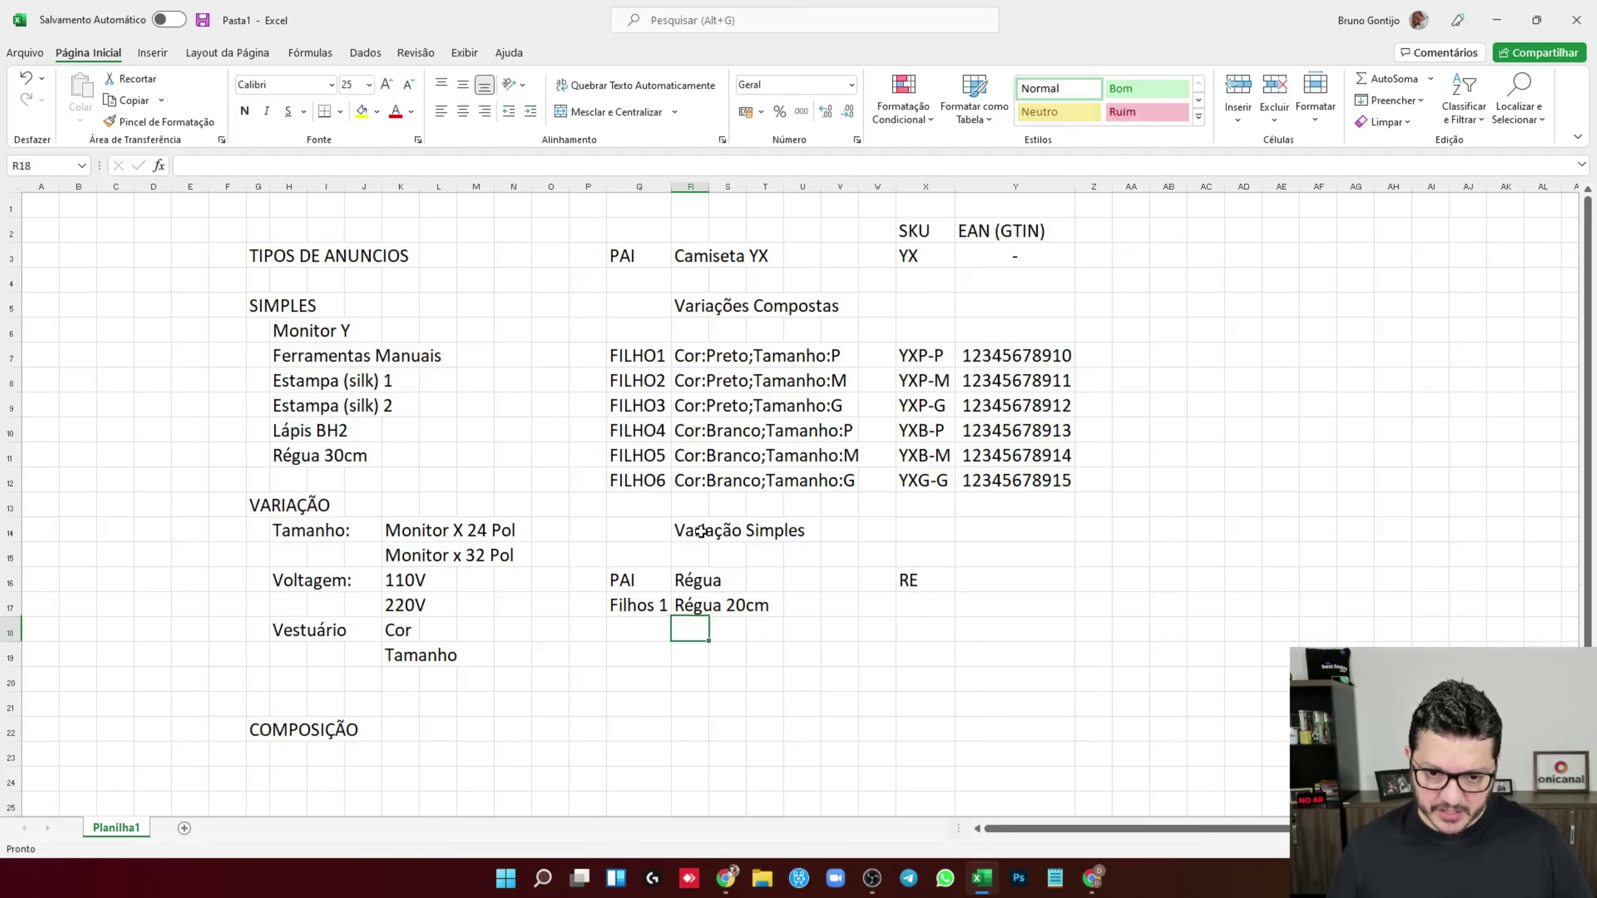
{"action": "type", "text": "Filhos2"}
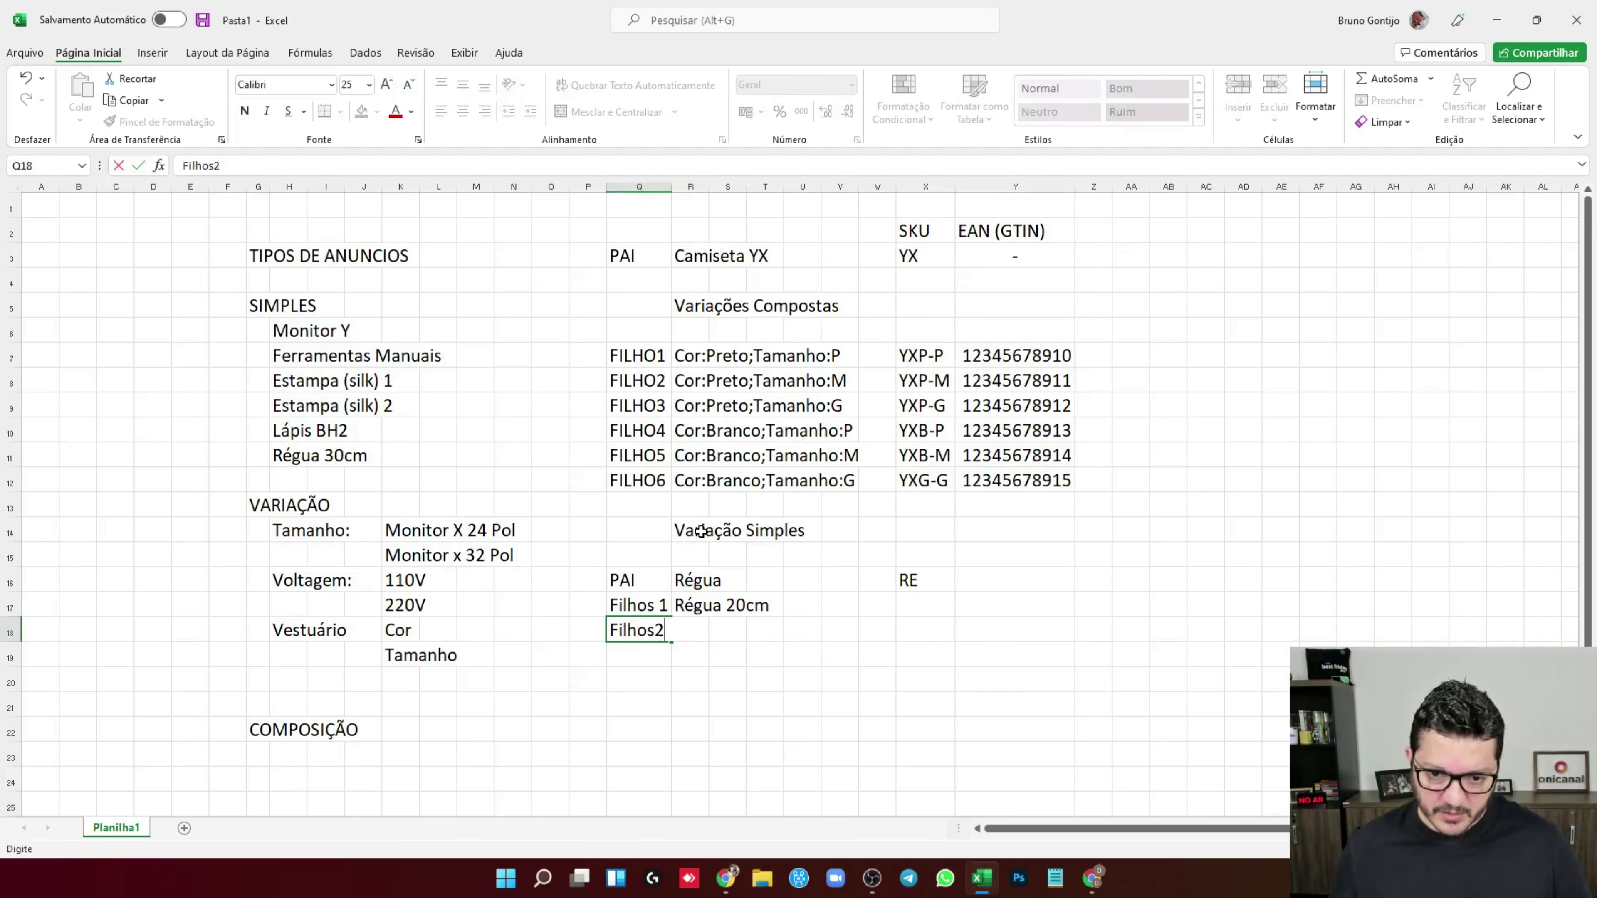
{"action": "key", "text": "Tab"}
{"action": "type", "text": "Re'guas"}
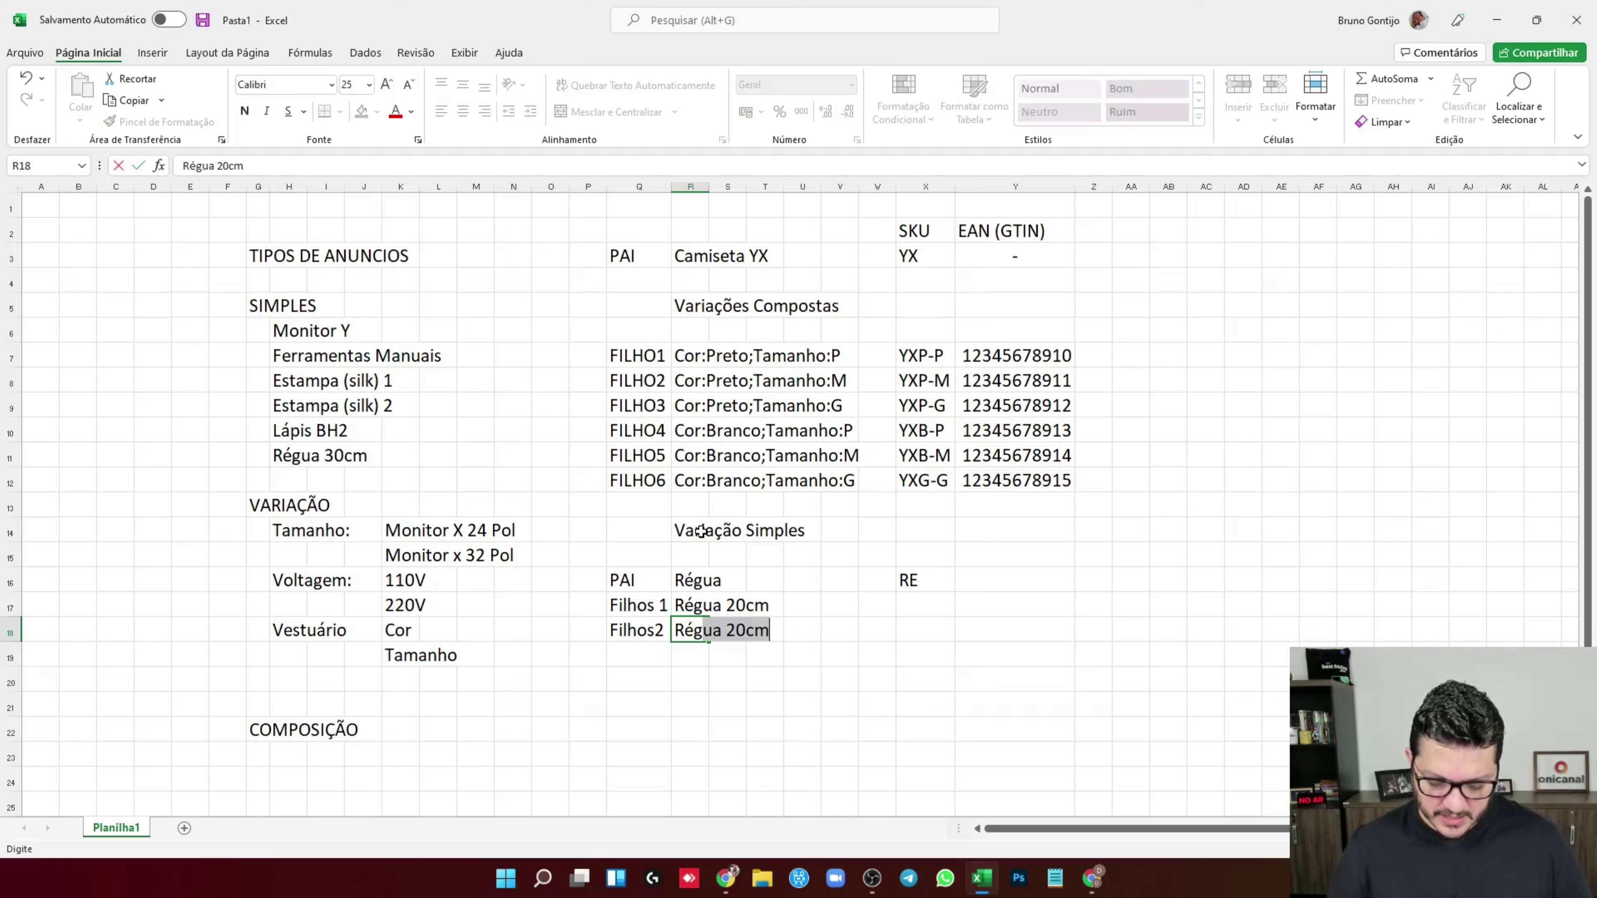
{"action": "key", "text": "BackSpace"}
{"action": "type", "text": "30cm"}
{"action": "key", "text": "Down"}
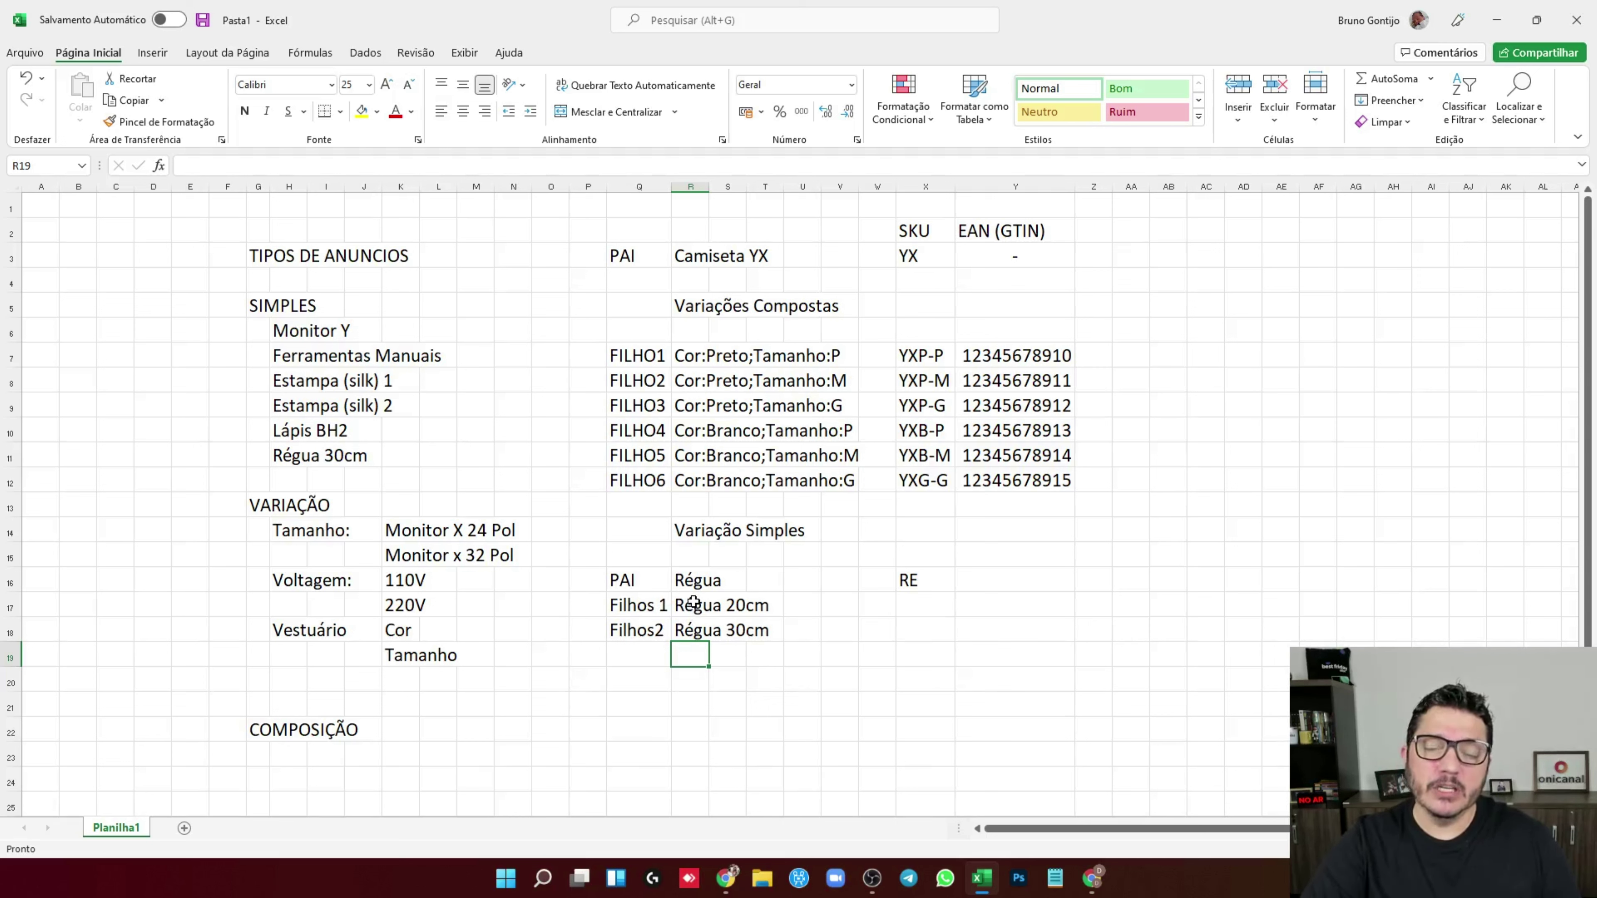
{"action": "key", "text": "Up"}
{"action": "key", "text": "Up"}
{"action": "key", "text": "Up"}
{"action": "key", "text": "Up"}
{"action": "key", "text": "Up"}
{"action": "key", "text": "Up"}
{"action": "key", "text": "Up"}
{"action": "key", "text": "Up"}
{"action": "key", "text": "Left"}
{"action": "key", "text": "Left"}
{"action": "key", "text": "Left"}
{"action": "key", "text": "Left"}
{"action": "key", "text": "Left"}
{"action": "key", "text": "Left"}
{"action": "key", "text": "Left"}
{"action": "key", "text": "Left"}
{"action": "key", "text": "Left"}
{"action": "key", "text": "Left"}
{"action": "key", "text": "F2"}
{"action": "key", "text": "Home"}
{"action": "key", "text": "Right"}
{"action": "key", "text": "Delete"}
{"action": "type", "text": "'"}
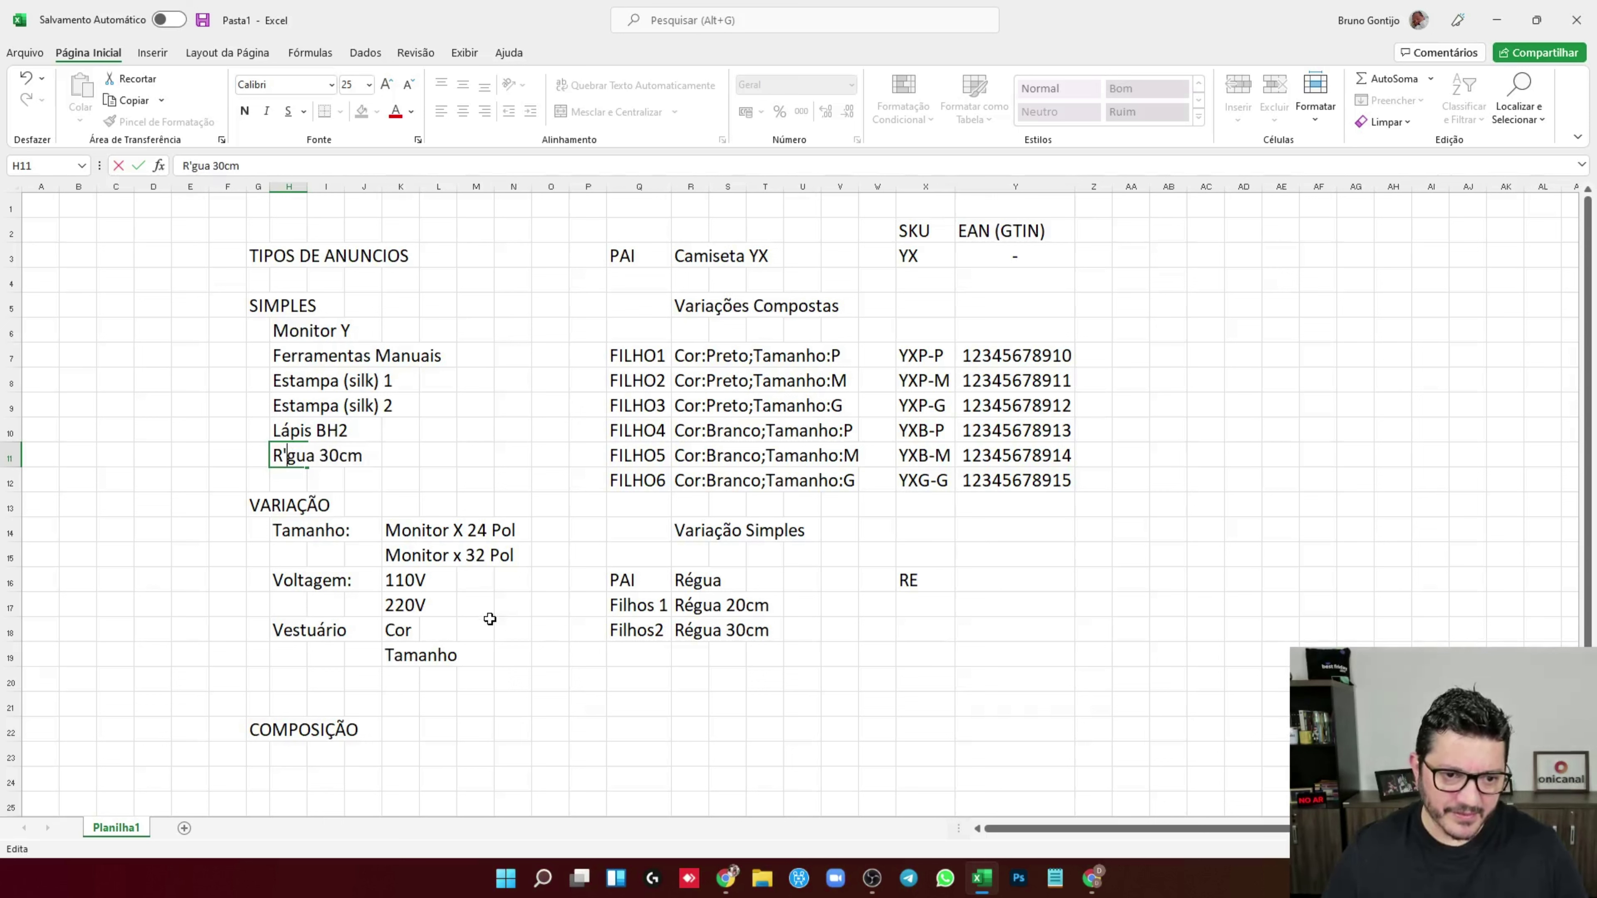
{"action": "type", "text": "e"}
{"action": "key", "text": "Return"}
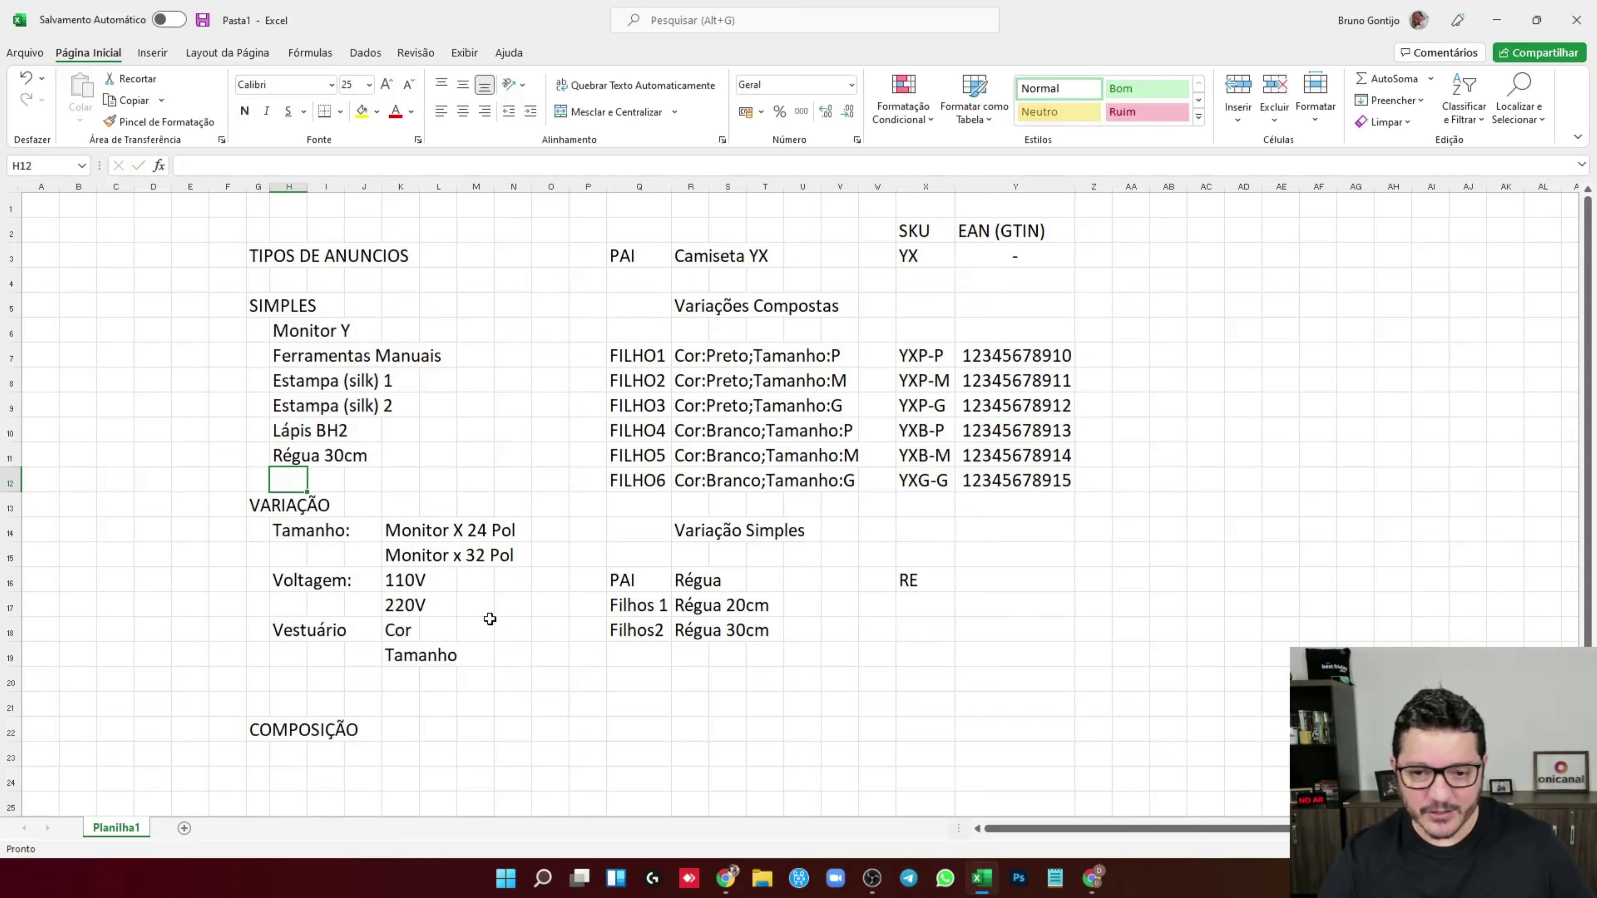
{"action": "left_click", "coordinate": [717, 562]}
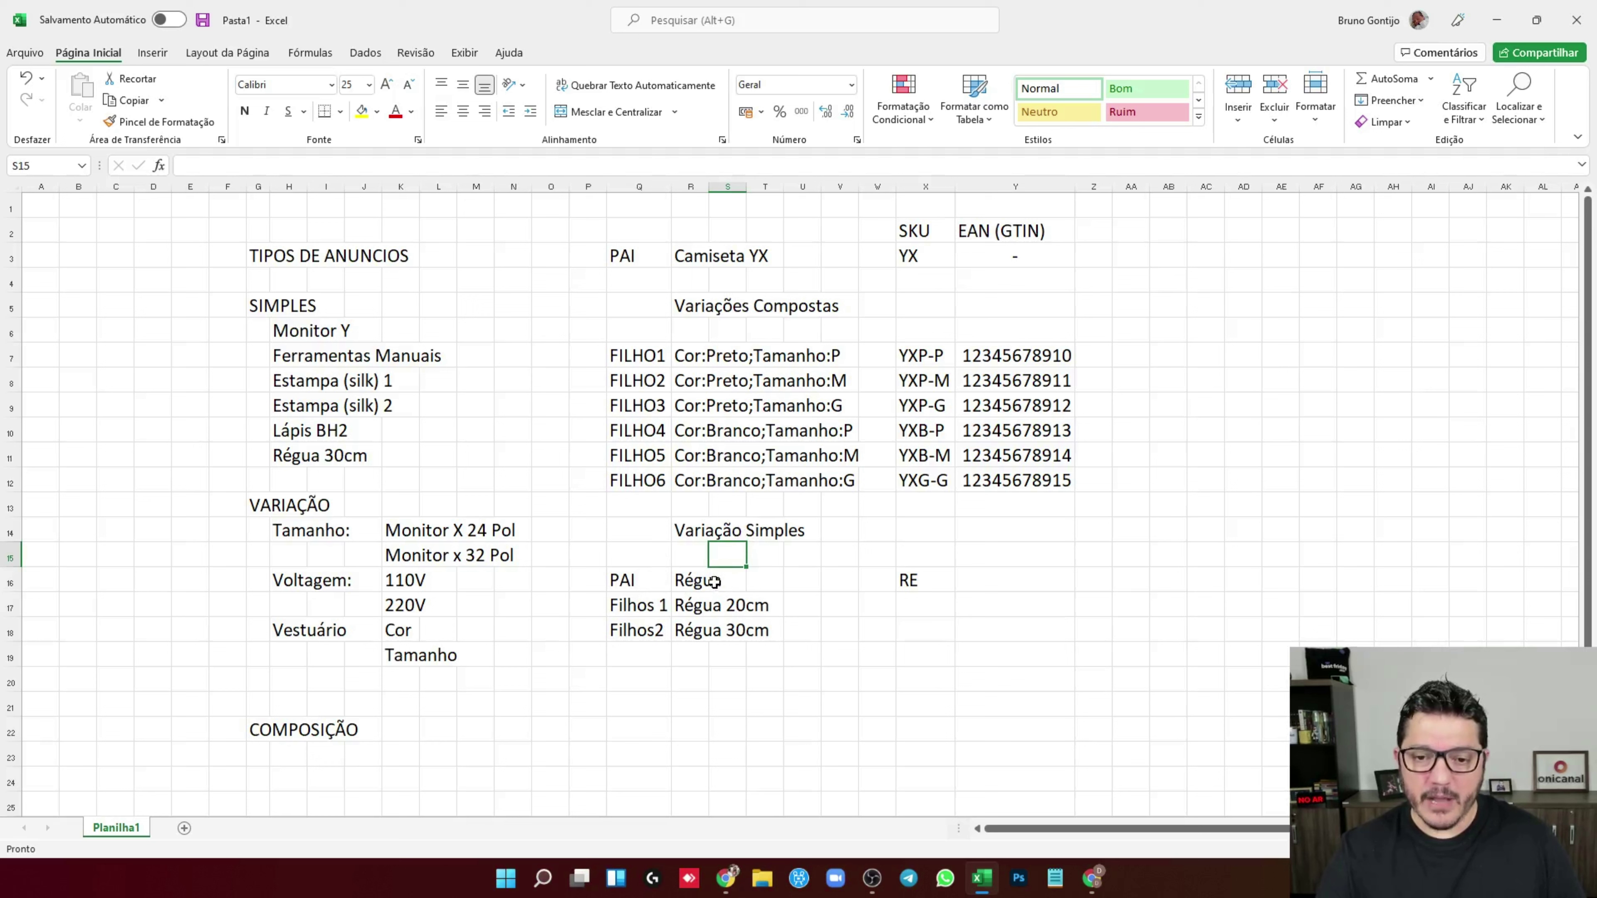
{"action": "left_click_drag", "start_coordinate": [644, 580], "coordinate": [730, 592]}
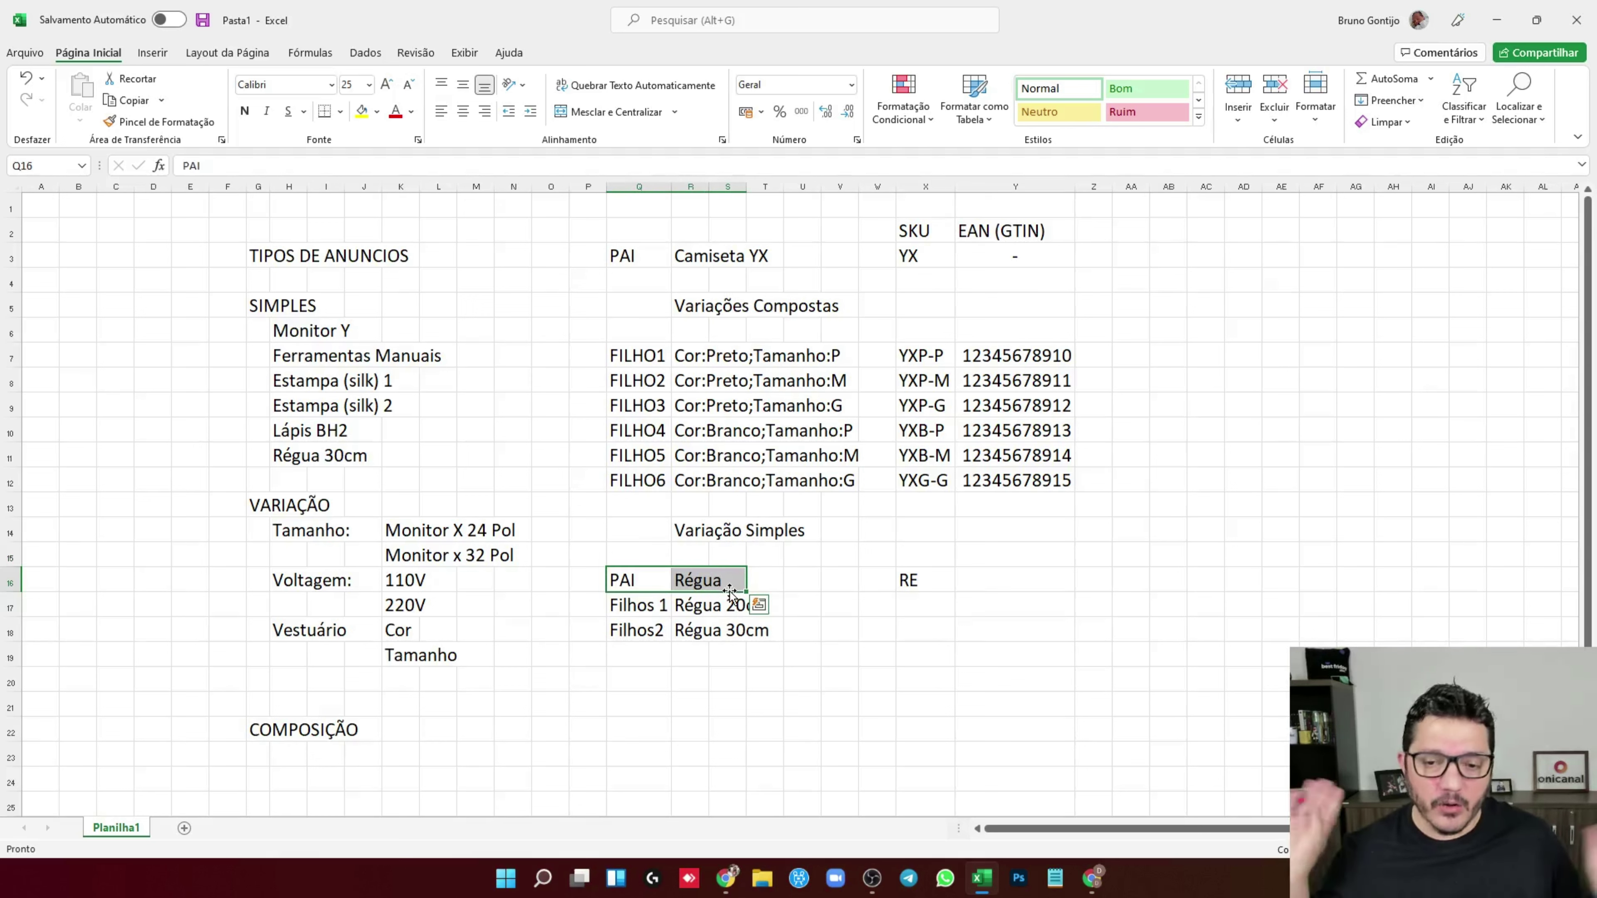
{"action": "left_click_drag", "start_coordinate": [658, 605], "coordinate": [656, 626]}
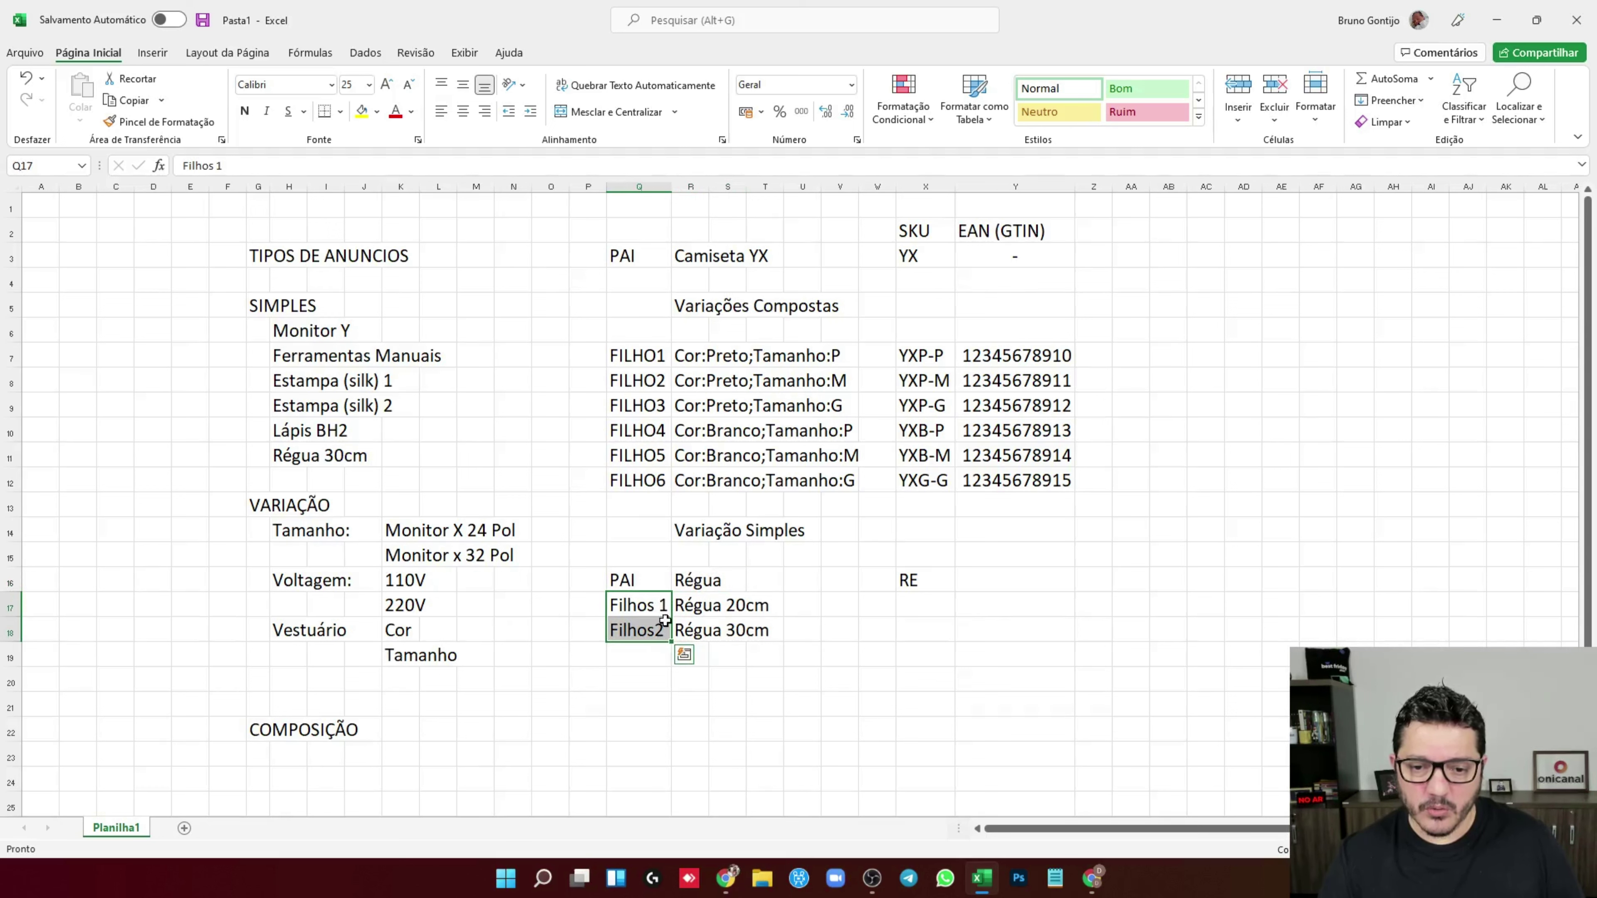
{"action": "left_click", "coordinate": [919, 605]}
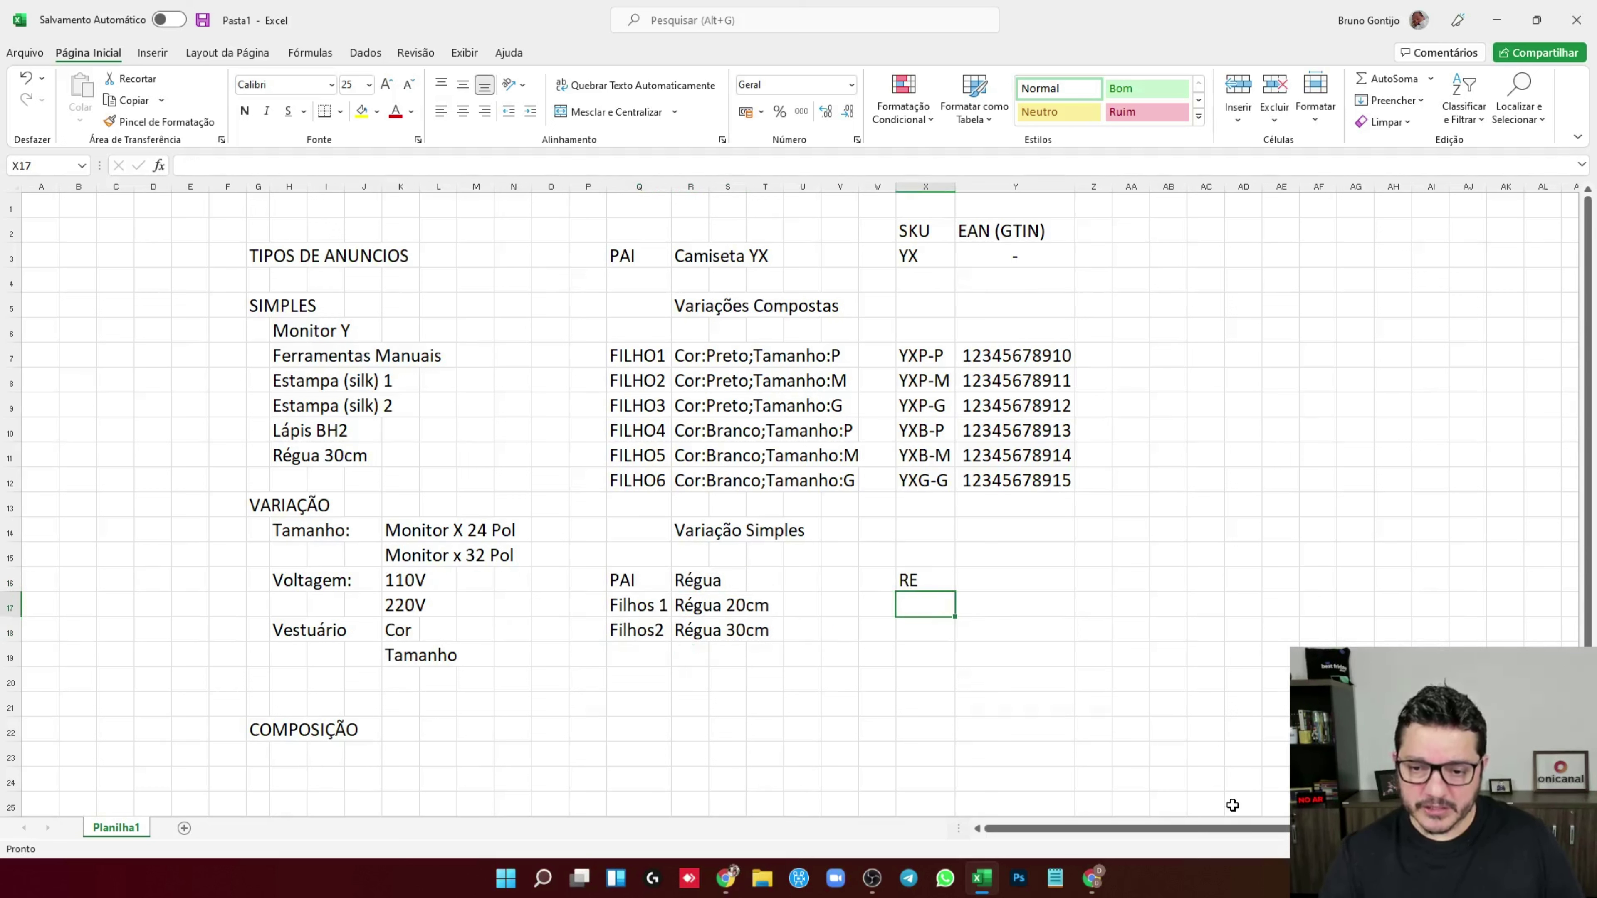
Give Filhos 1 SKU RE20 and Filhos2 SKU RE30
{"action": "type", "text": "RE20"}
{"action": "key", "text": "Return"}
{"action": "type", "text": "RE30"}
{"action": "key", "text": "Up"}
{"action": "key", "text": "Up"}
{"action": "key", "text": "Right"}
{"action": "type", "text": "888"}
{"action": "key", "text": "BackSpace"}
{"action": "key", "text": "BackSpace"}
{"action": "key", "text": "BackSpace"}
{"action": "key", "text": "Return"}
{"action": "type", "text": "1651185651816"}
{"action": "key", "text": "Return"}
{"action": "type", "text": "51156145"}
{"action": "key", "text": "Return"}
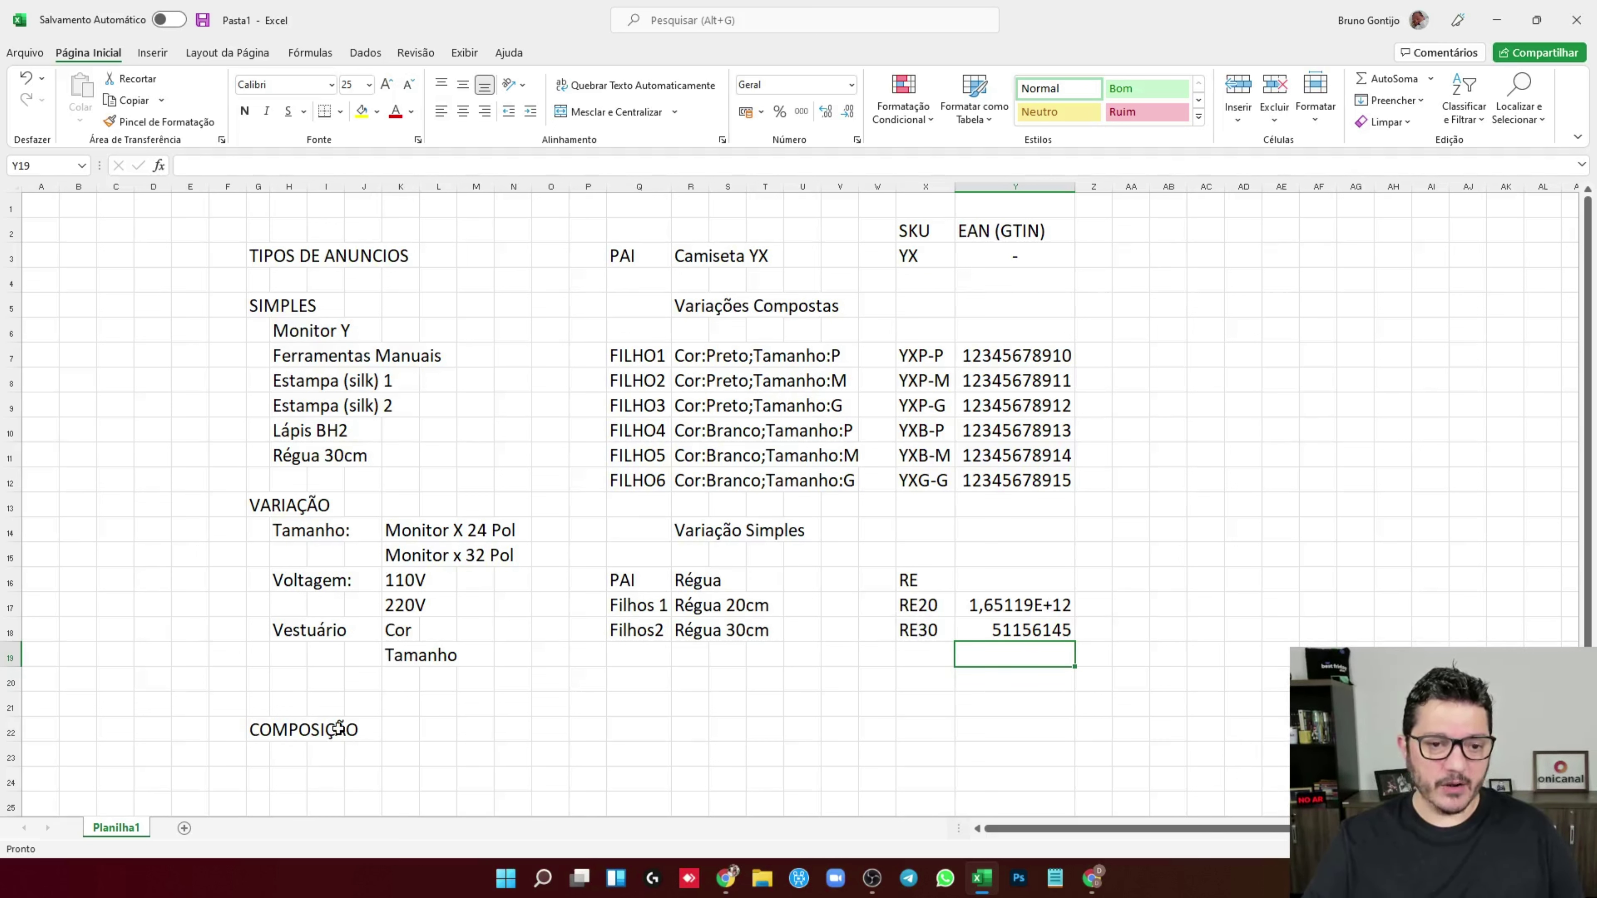
{"action": "scroll", "coordinate": [472, 654], "scroll_direction": "down", "scroll_amount": 1}
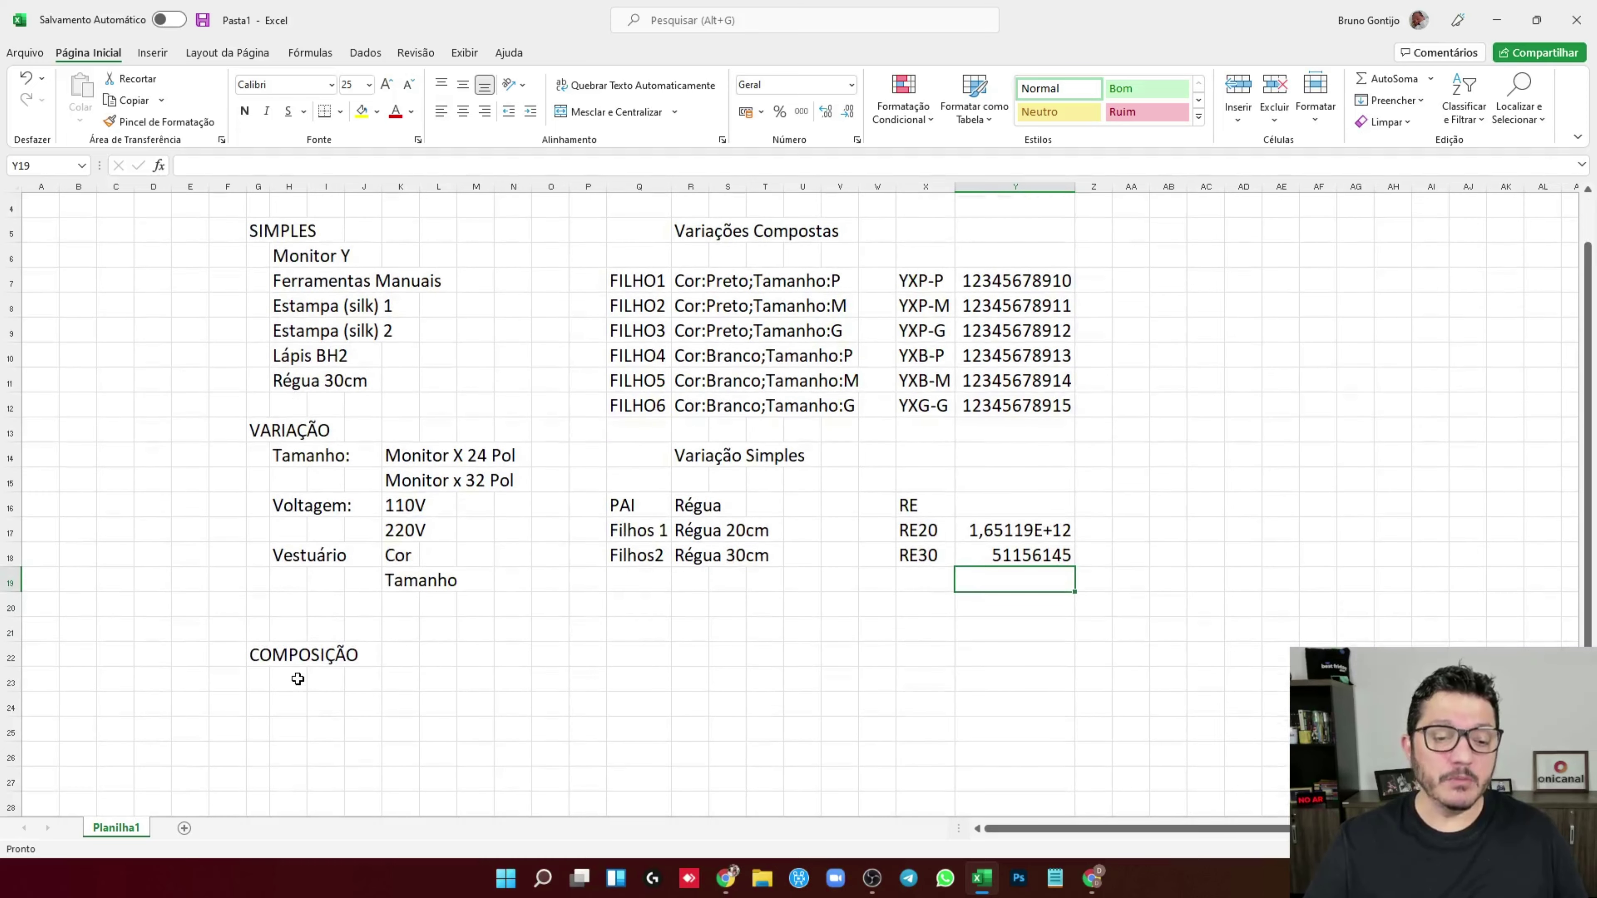
Rename the Régua 30cm simple product to Régua X 30cm
{"action": "left_click", "coordinate": [290, 679]}
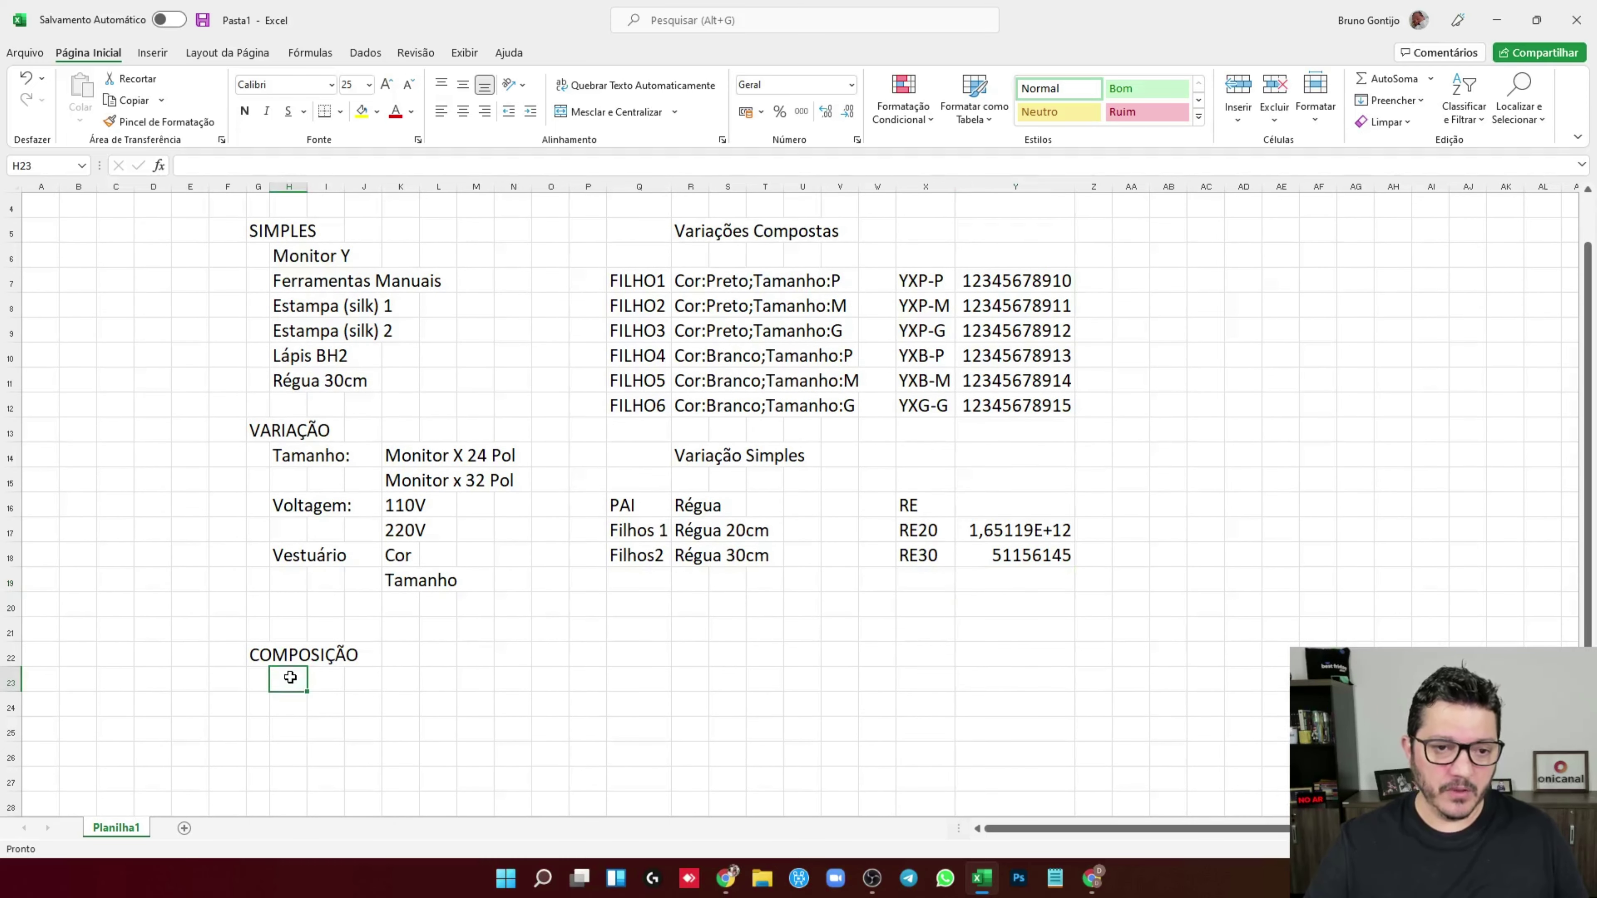
{"action": "left_click", "coordinate": [311, 386]}
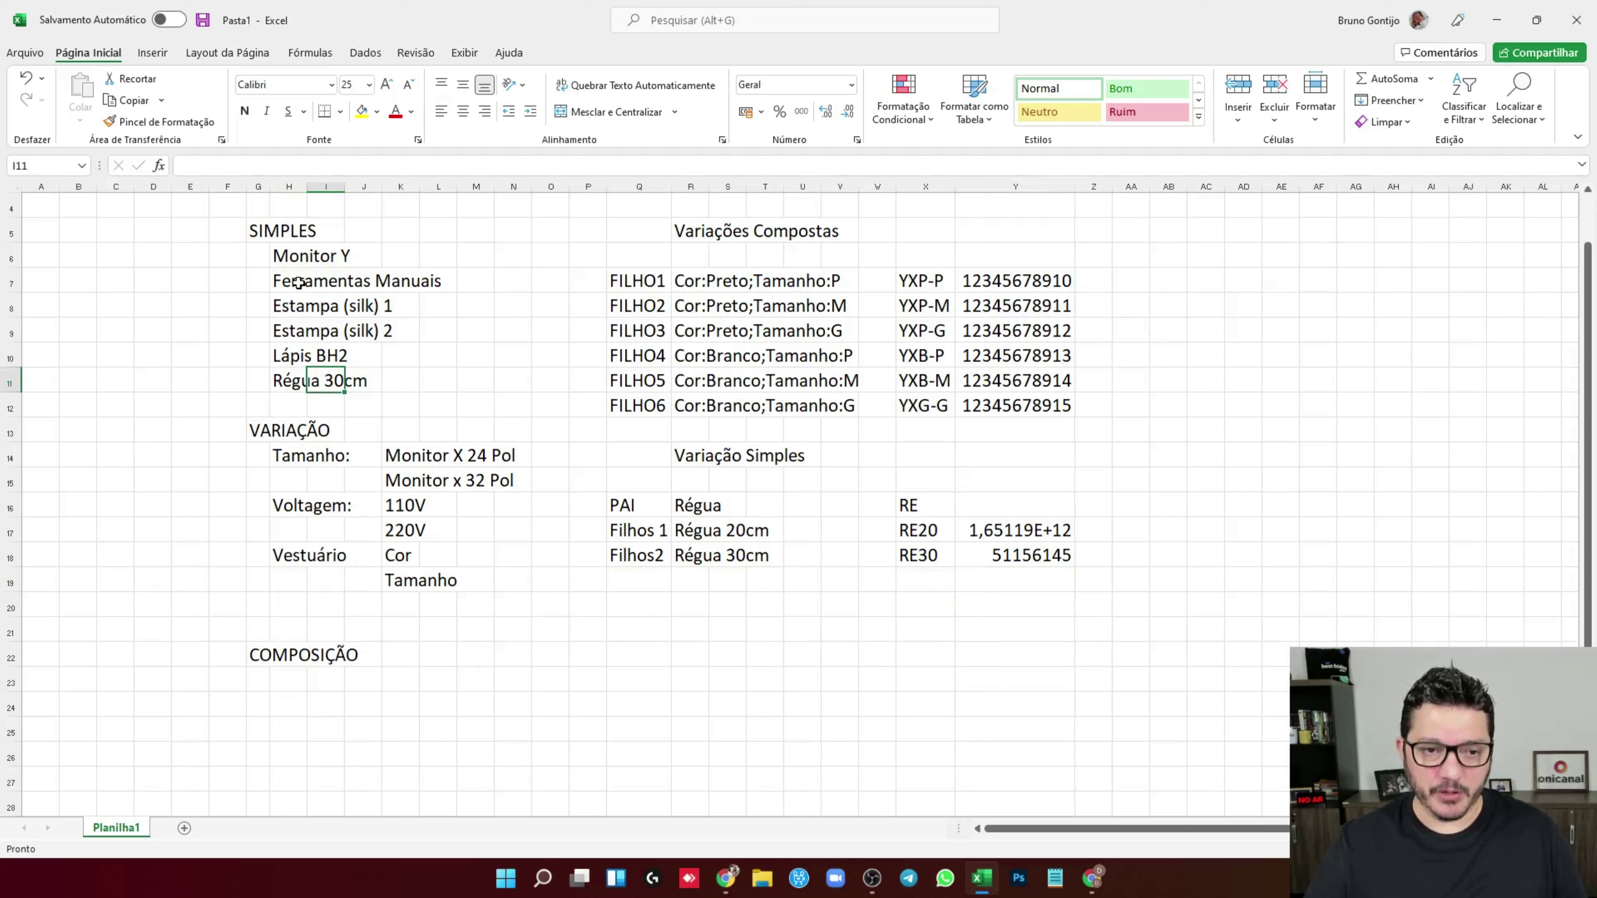
{"action": "left_click", "coordinate": [290, 381]}
{"action": "left_click", "coordinate": [221, 166]}
{"action": "type", "text": "X"}
{"action": "key", "text": "Return"}
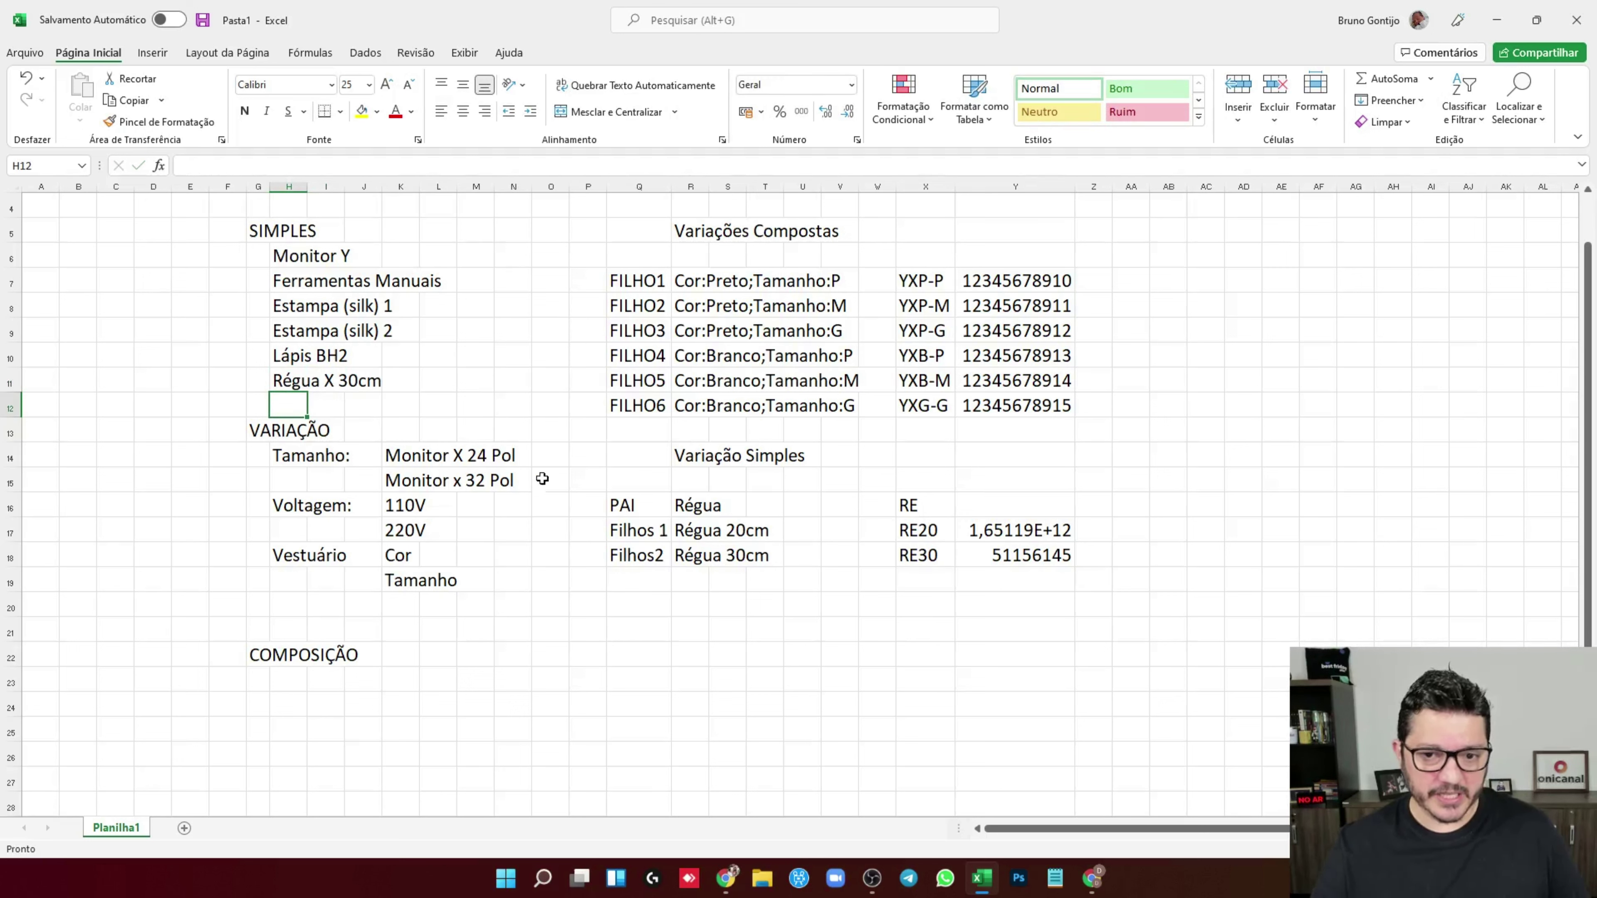
Rename the child entries to Régua Y 20cm and Régua Y 30cm
{"action": "left_click", "coordinate": [703, 529]}
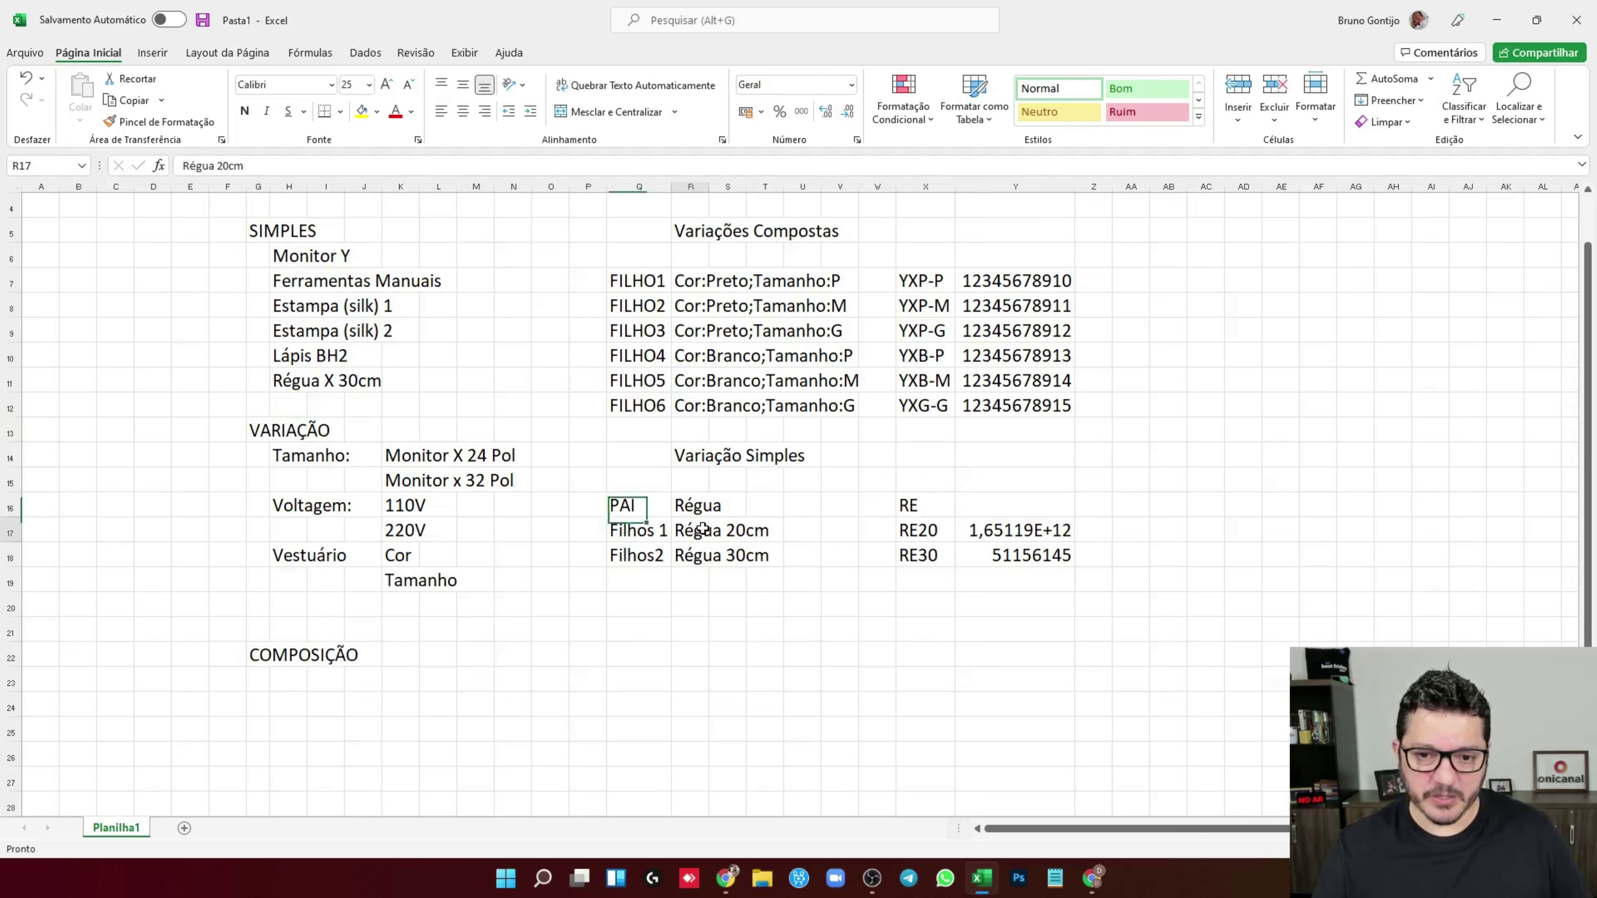
{"action": "left_click", "coordinate": [215, 166]}
{"action": "type", "text": "Y"}
{"action": "key", "text": "Return"}
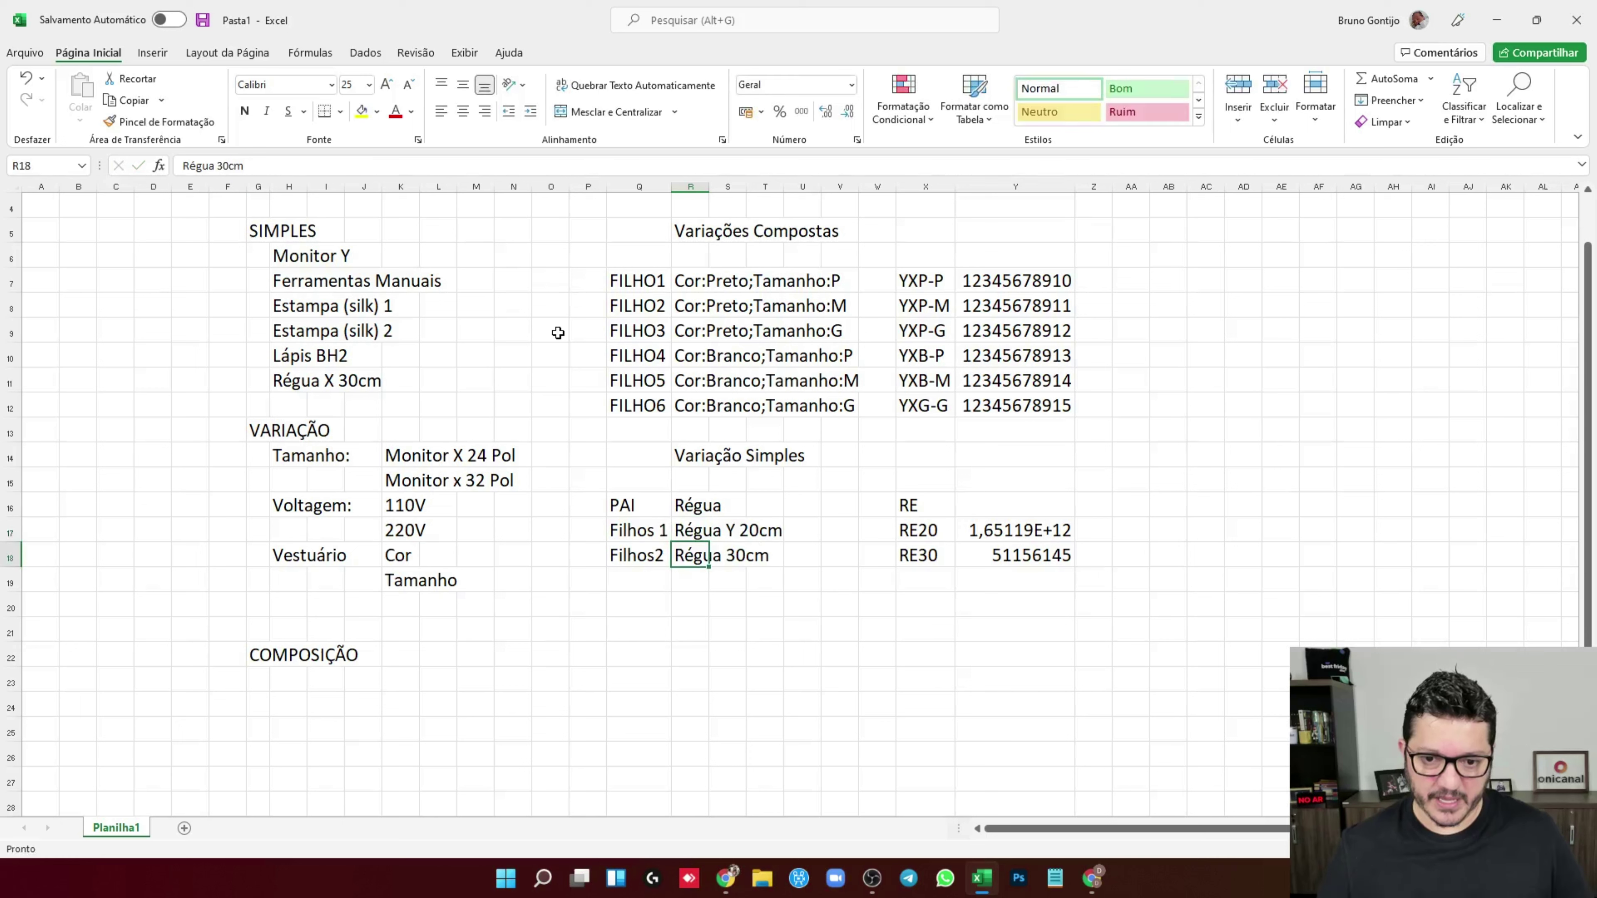
{"action": "left_click", "coordinate": [214, 166]}
{"action": "type", "text": "Y"}
{"action": "key", "text": "Return"}
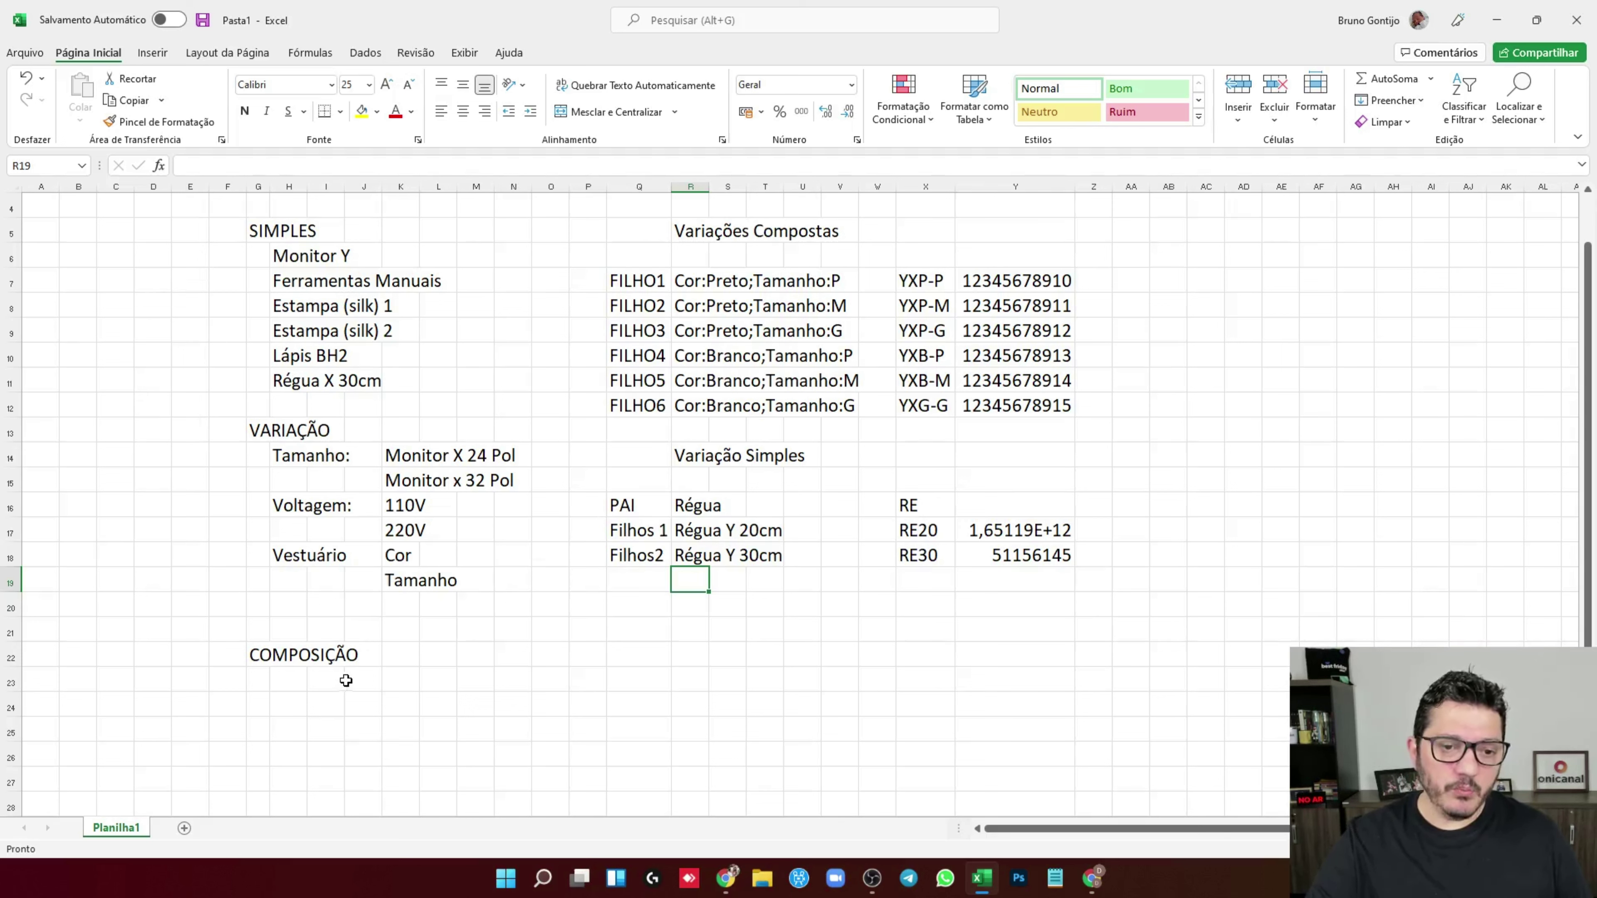
Add the example 'Régua + Lápis' under COMPOSIÇÃO in H24
{"action": "left_click", "coordinate": [291, 699]}
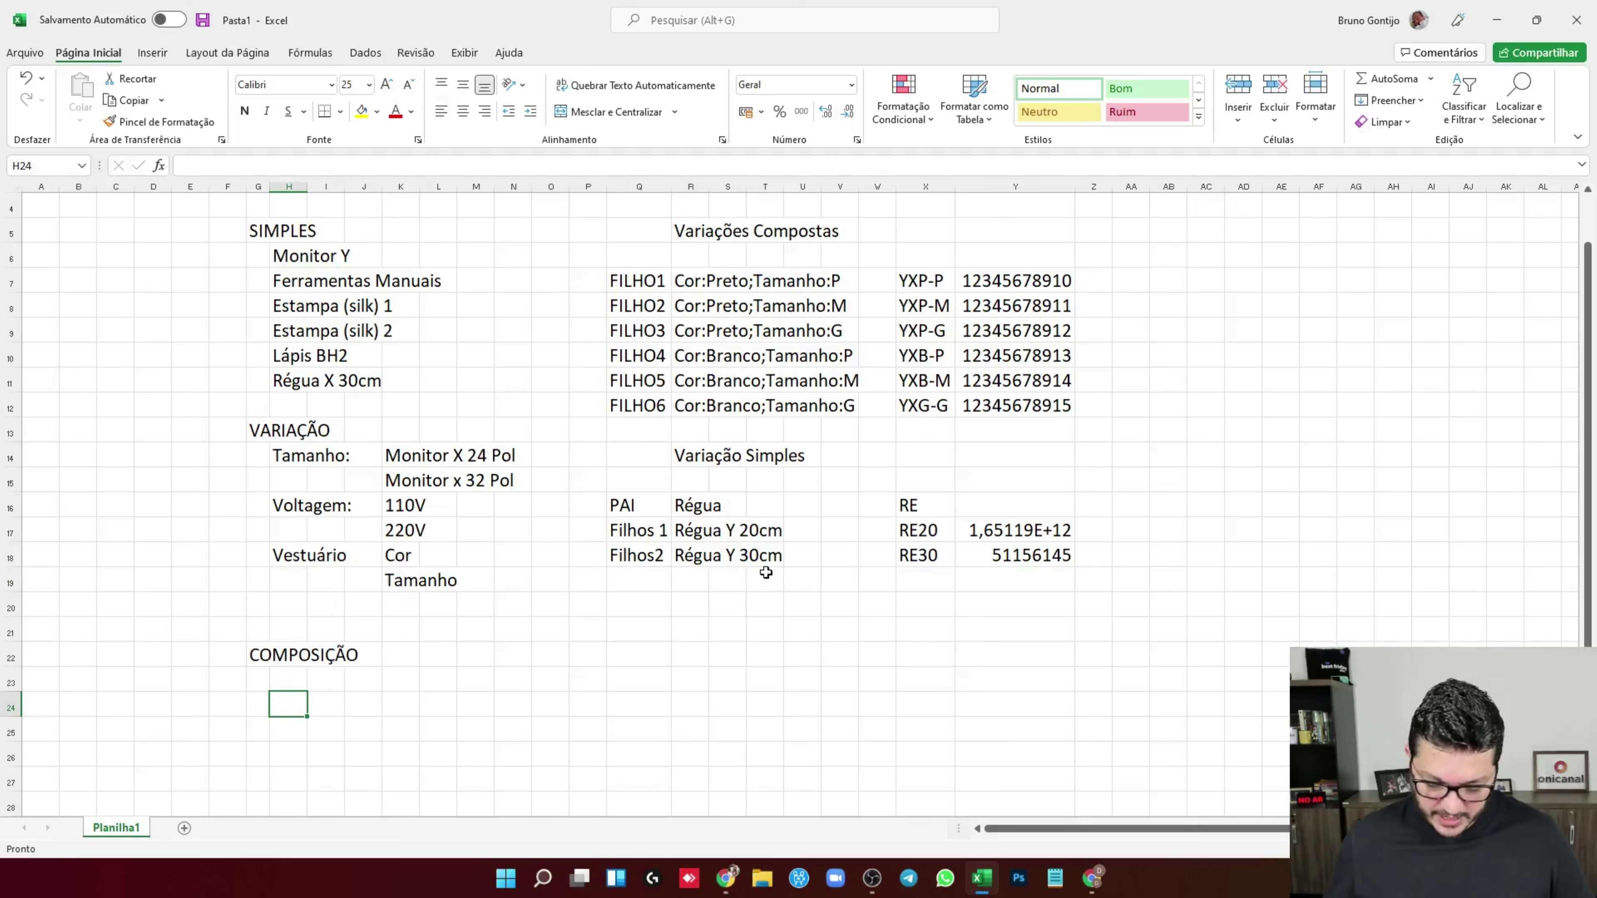
{"action": "type", "text": "Régua "}
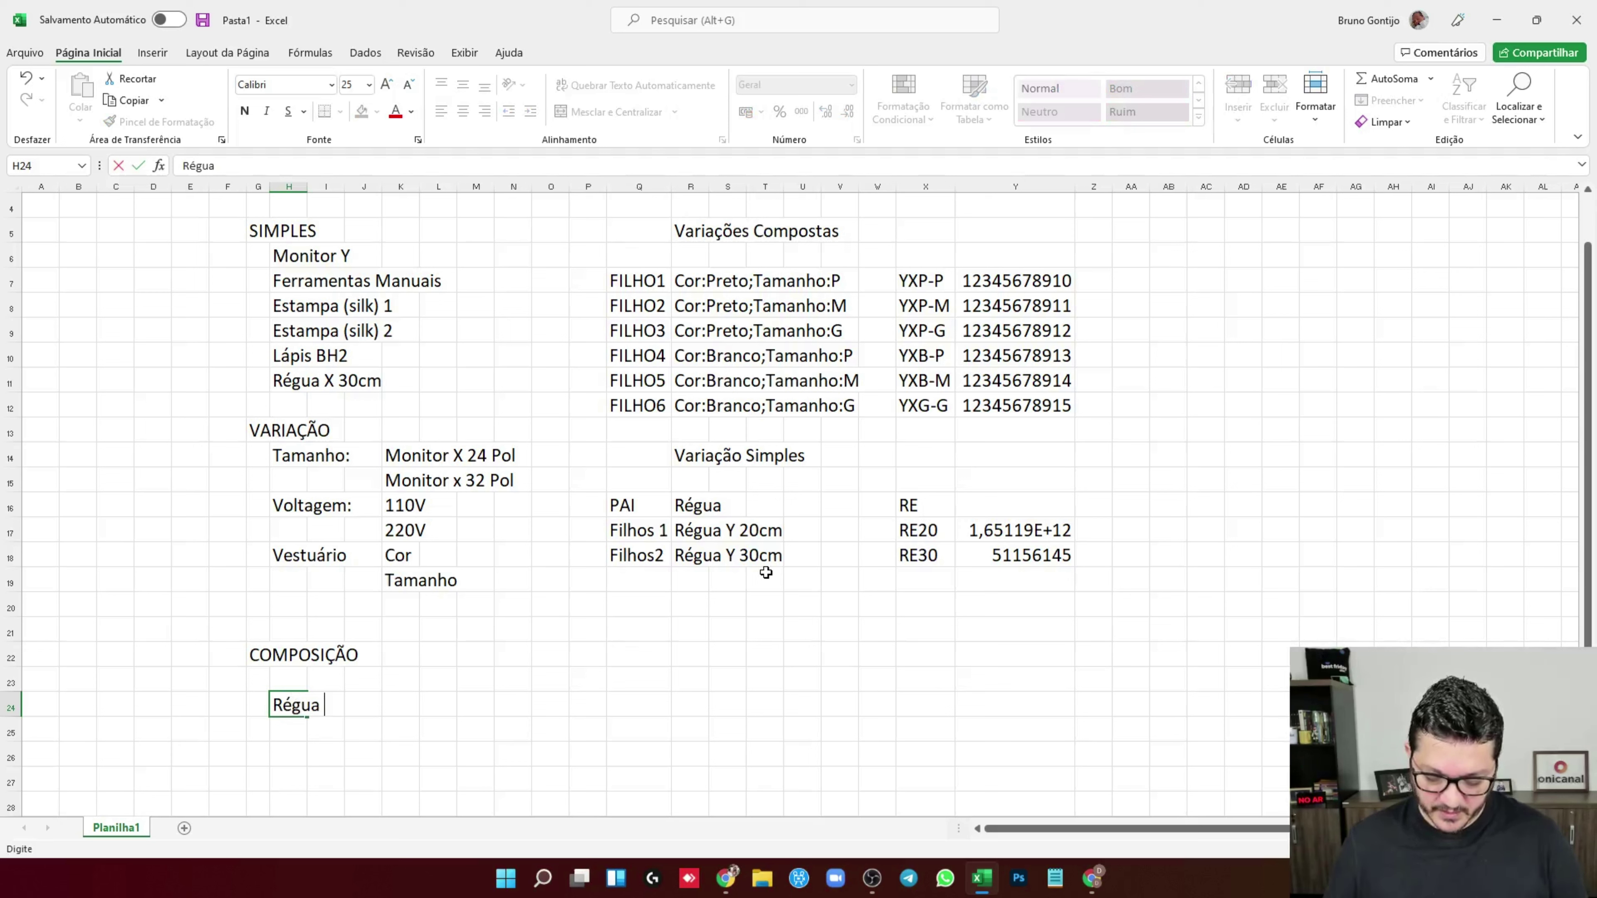
{"action": "type", "text": "_+ + Lápis"}
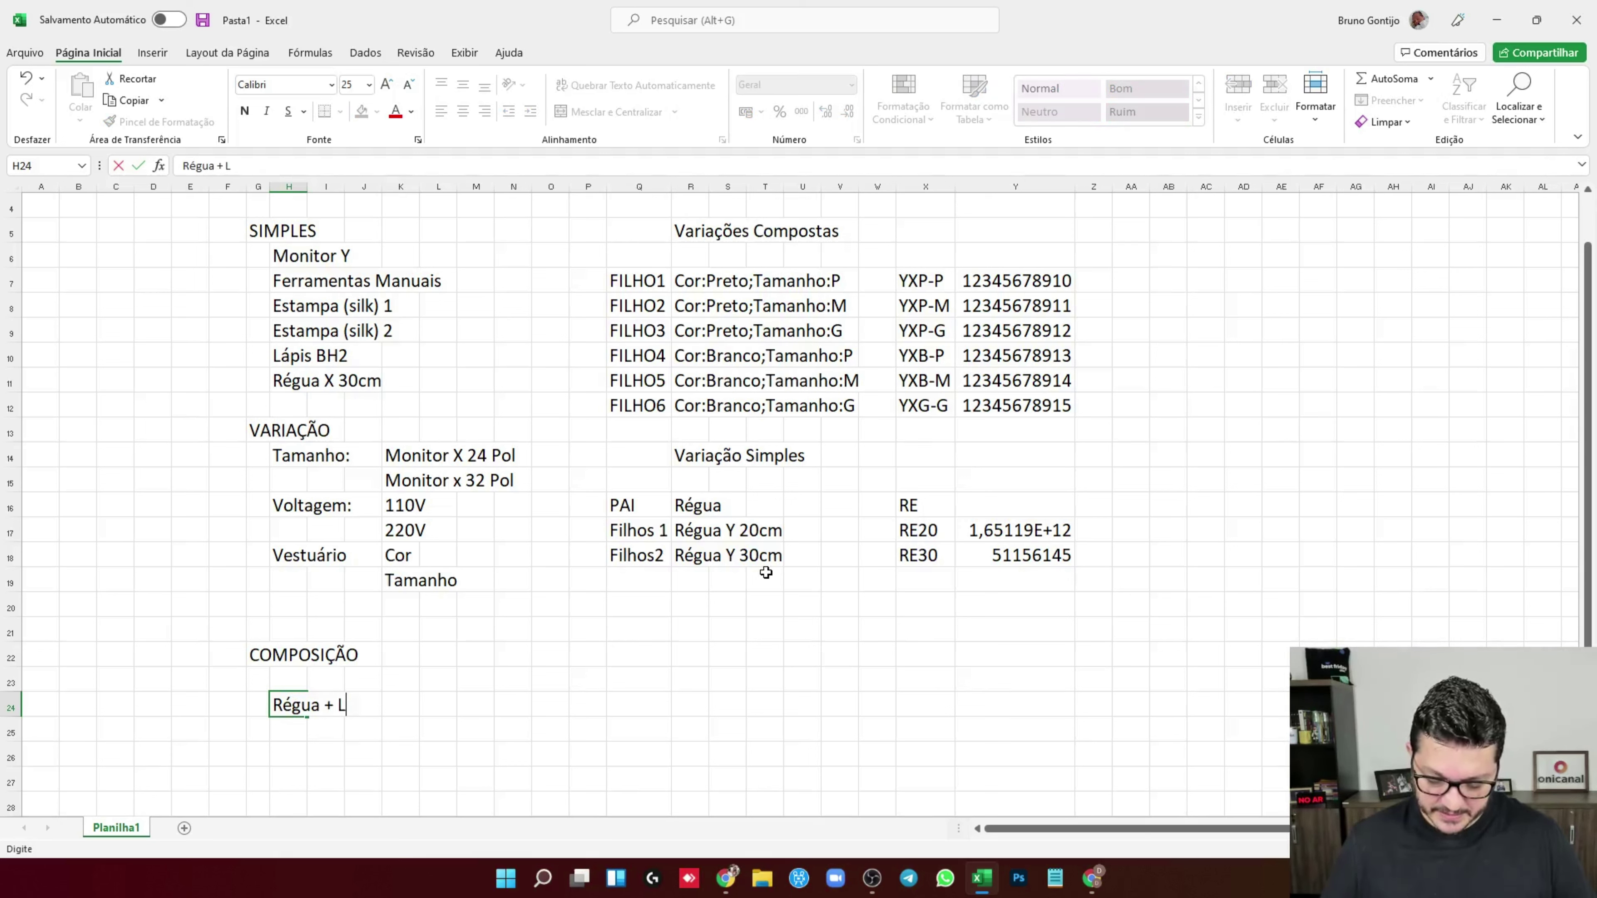
{"action": "key", "text": "Return"}
{"action": "left_click", "coordinate": [291, 705]}
Type the heading 'COMPOSIÇÃO COM VARIAÇÃO' in Q22
{"action": "left_click", "coordinate": [637, 655]}
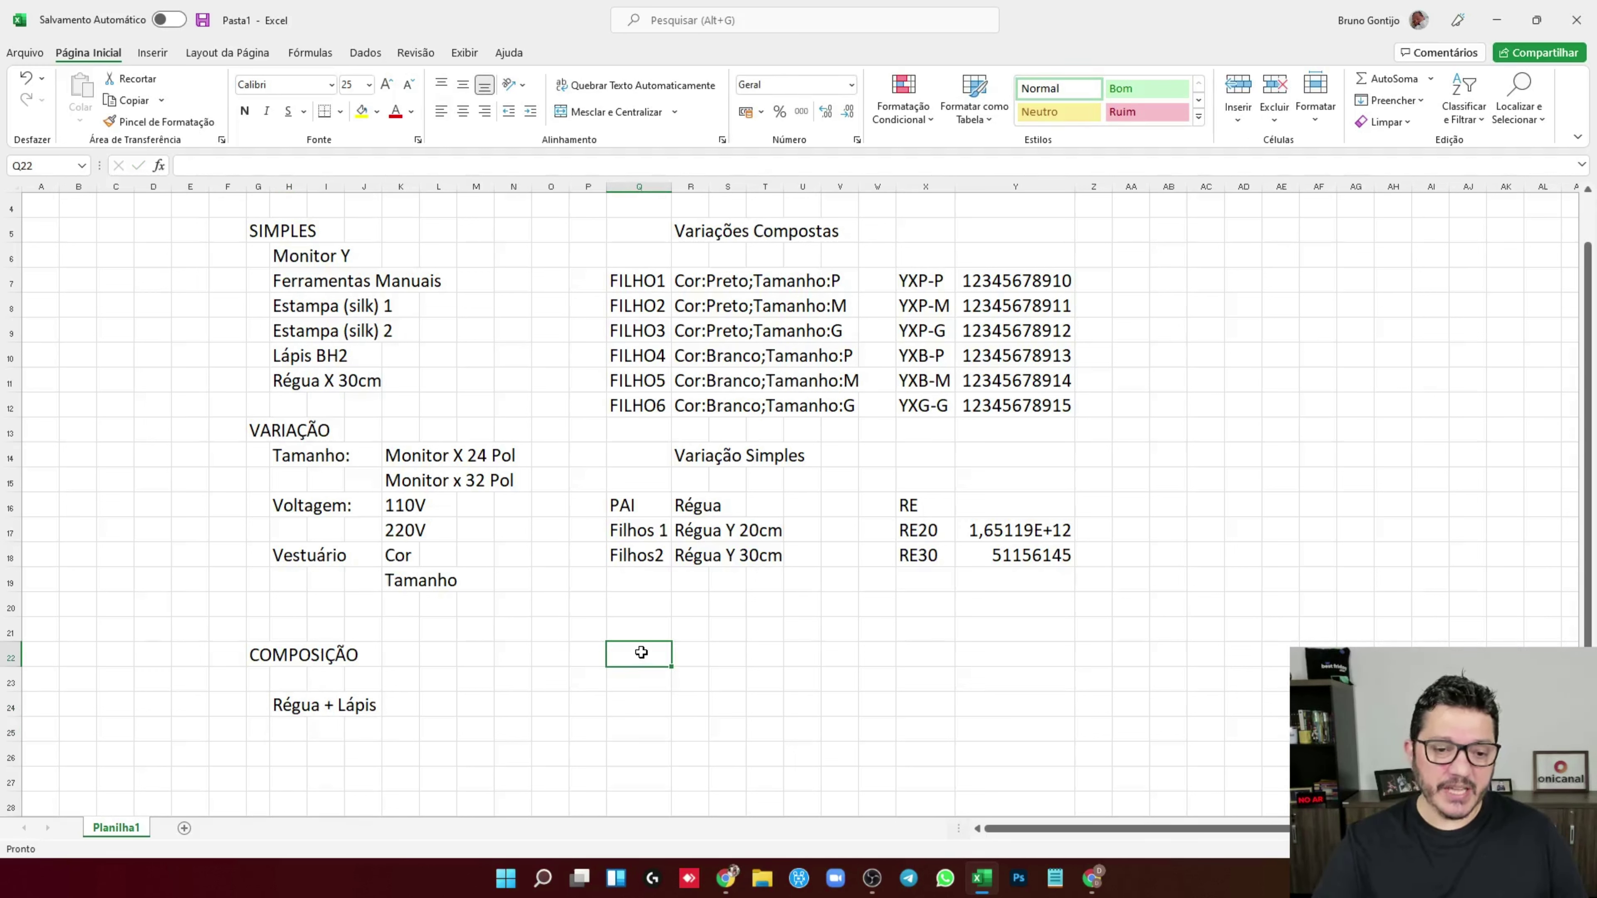
{"action": "type", "text": "compis"}
{"action": "key", "text": "BackSpace"}
{"action": "key", "text": "BackSpace"}
{"action": "key", "text": "BackSpace"}
{"action": "key", "text": "BackSpace"}
{"action": "key", "text": "BackSpace"}
{"action": "key", "text": "BackSpace"}
{"action": "type", "text": "COMPOSIÇÃLO"}
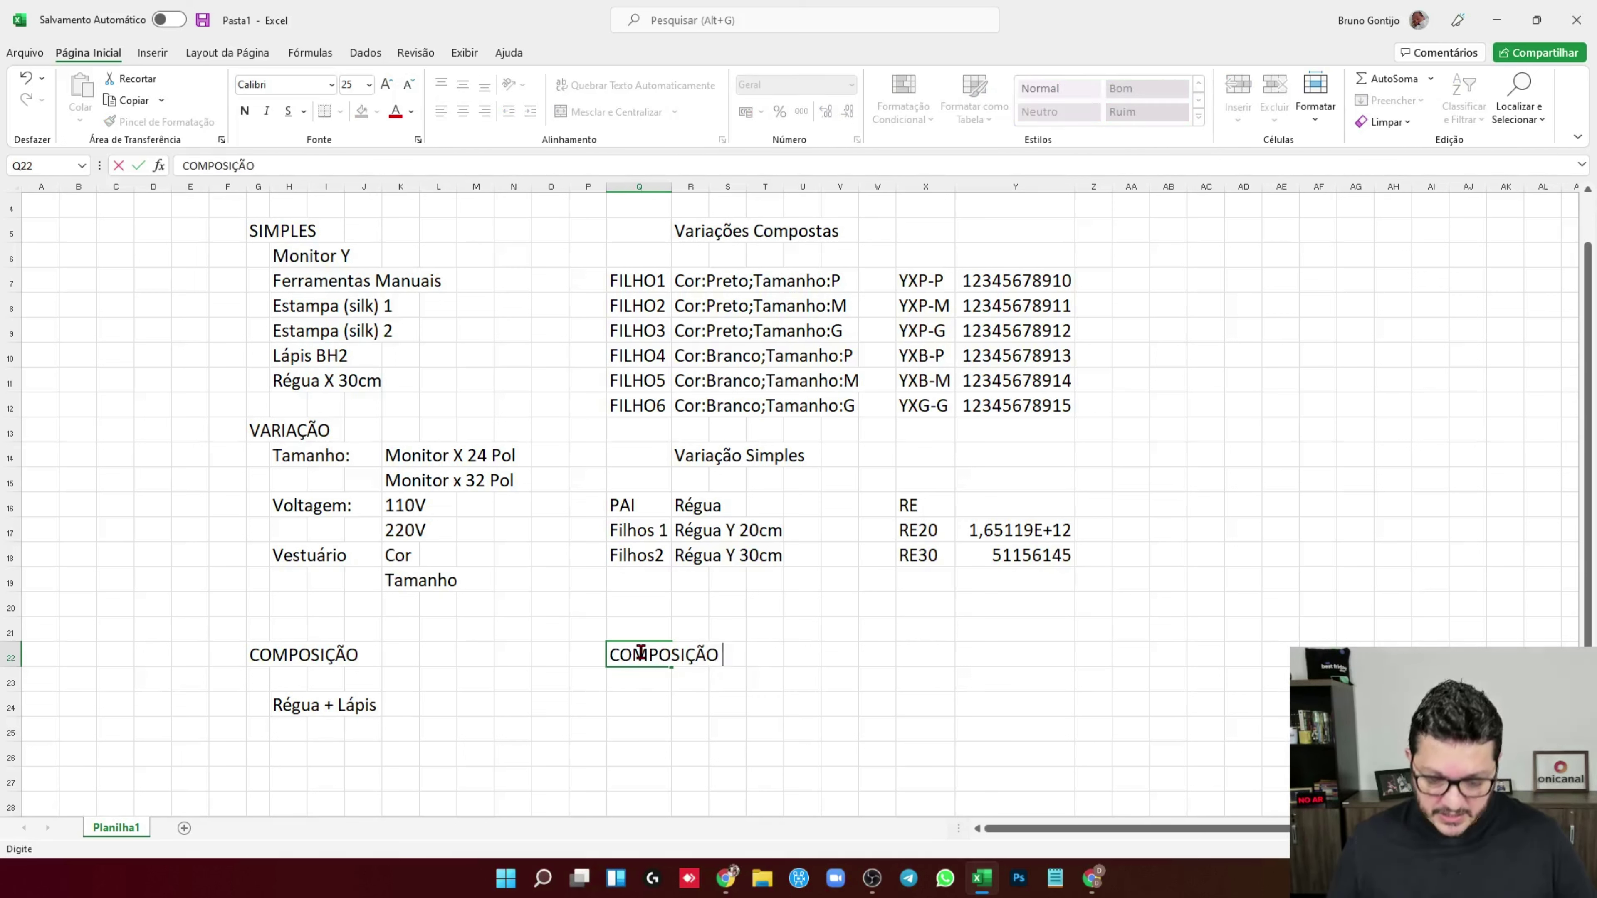
{"action": "type", "text": " COM VARIAÇÃO"}
{"action": "key", "text": "Return"}
{"action": "key", "text": "Return"}
Enter 'Camiseta + Estampa 1' in Q24 under the new heading
{"action": "left_click_drag", "start_coordinate": [327, 307], "coordinate": [287, 331]}
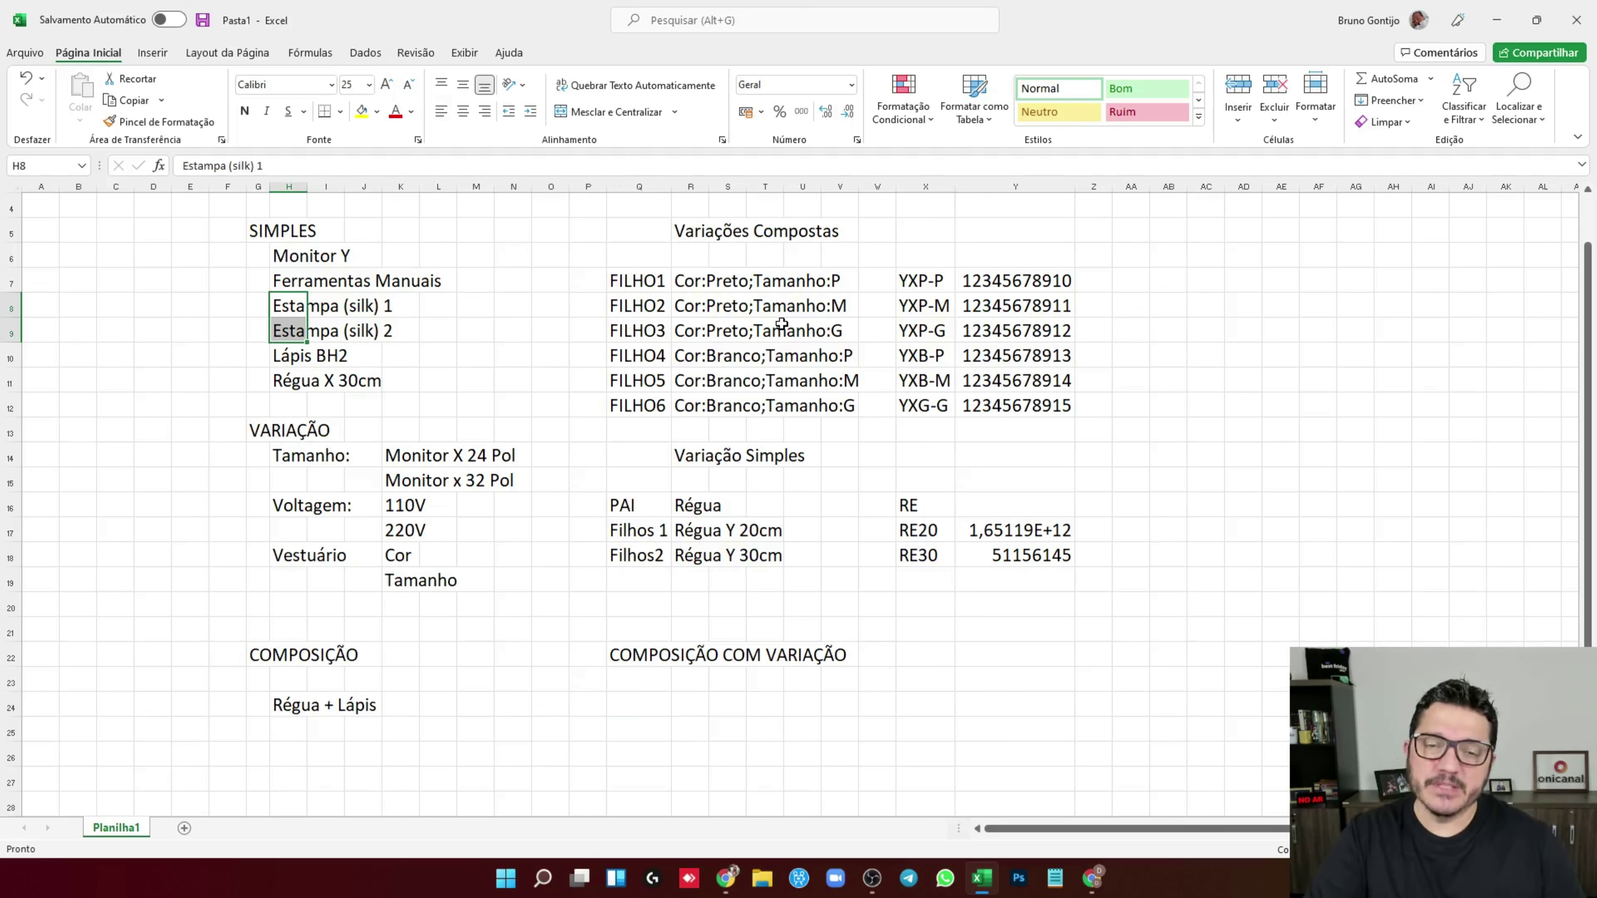
{"action": "left_click_drag", "start_coordinate": [805, 277], "coordinate": [811, 406]}
{"action": "left_click_drag", "start_coordinate": [651, 281], "coordinate": [651, 406]}
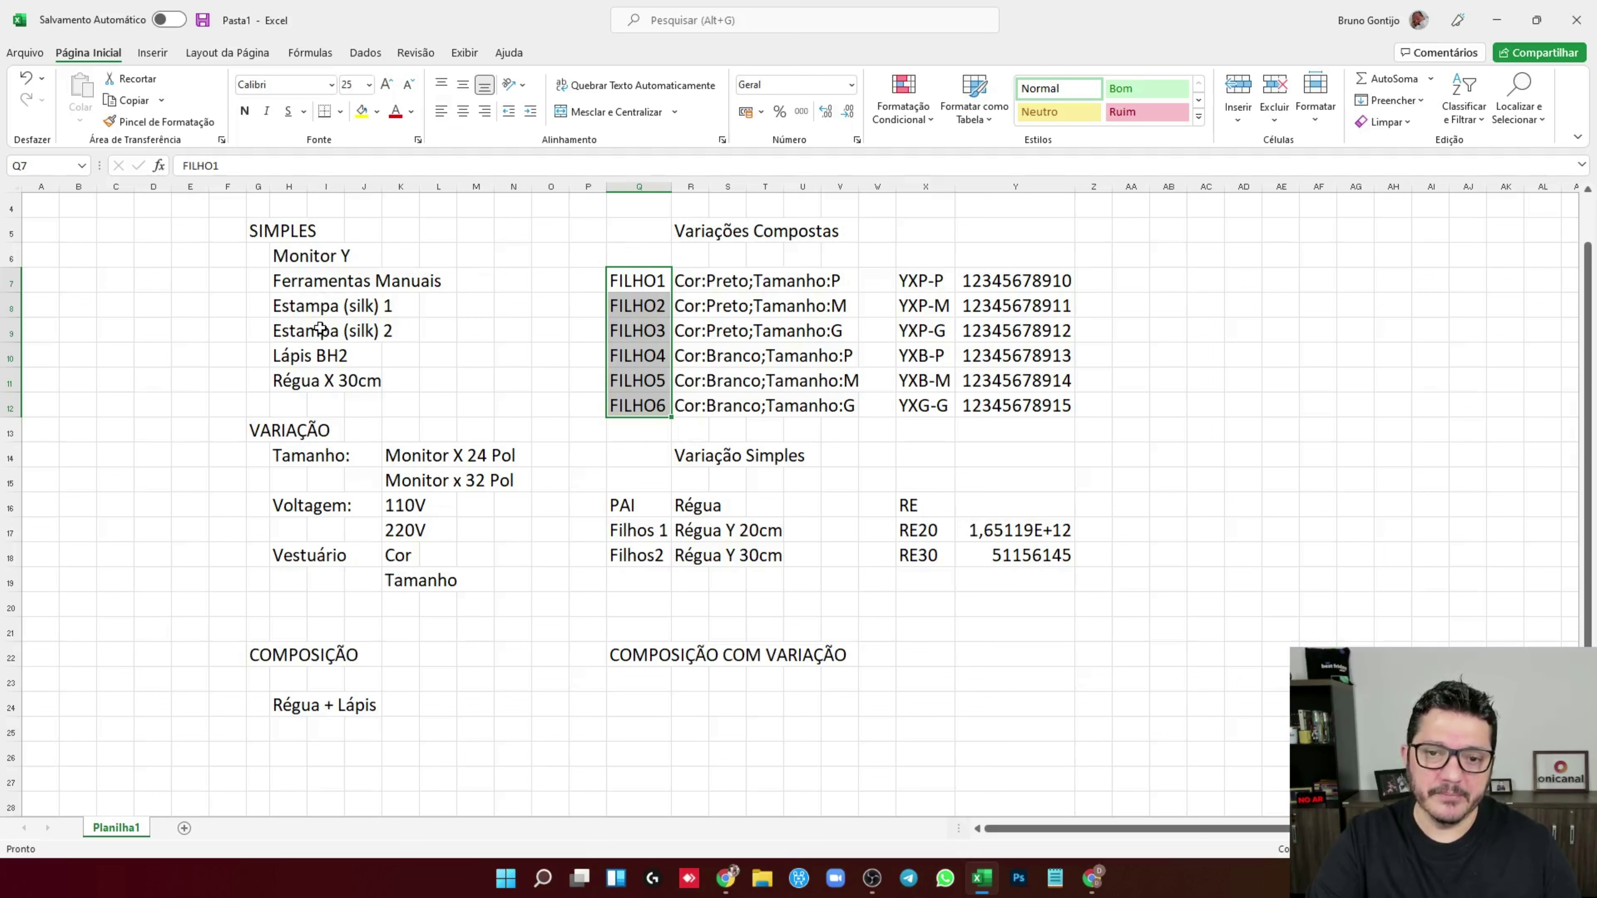
{"action": "scroll", "coordinate": [824, 374], "scroll_direction": "down", "scroll_amount": 1}
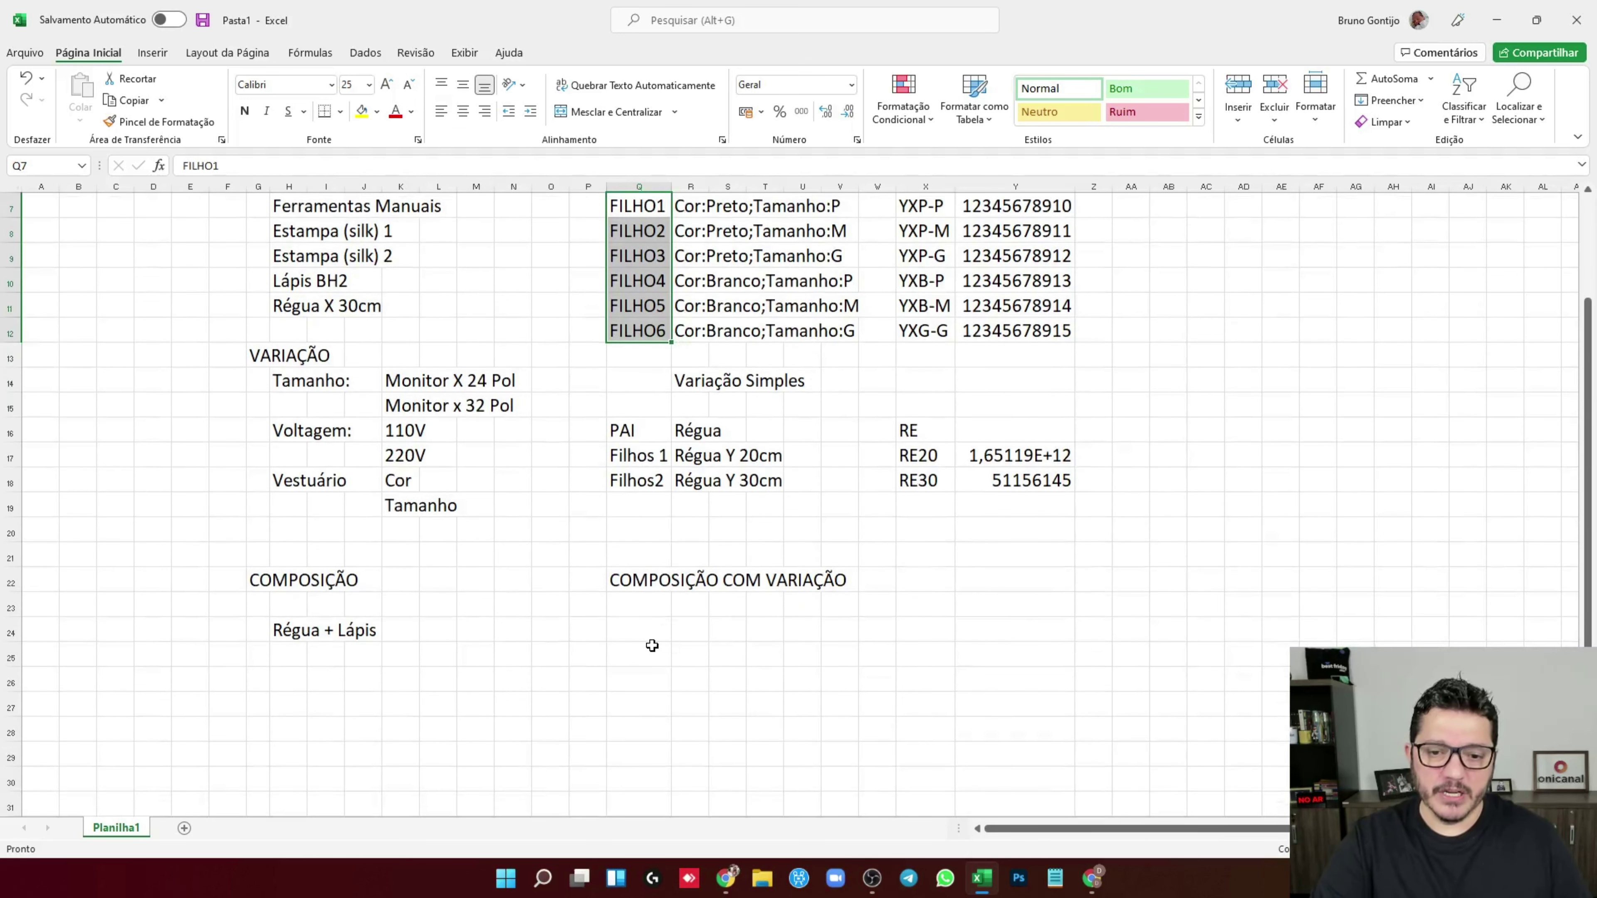
{"action": "left_click", "coordinate": [640, 632]}
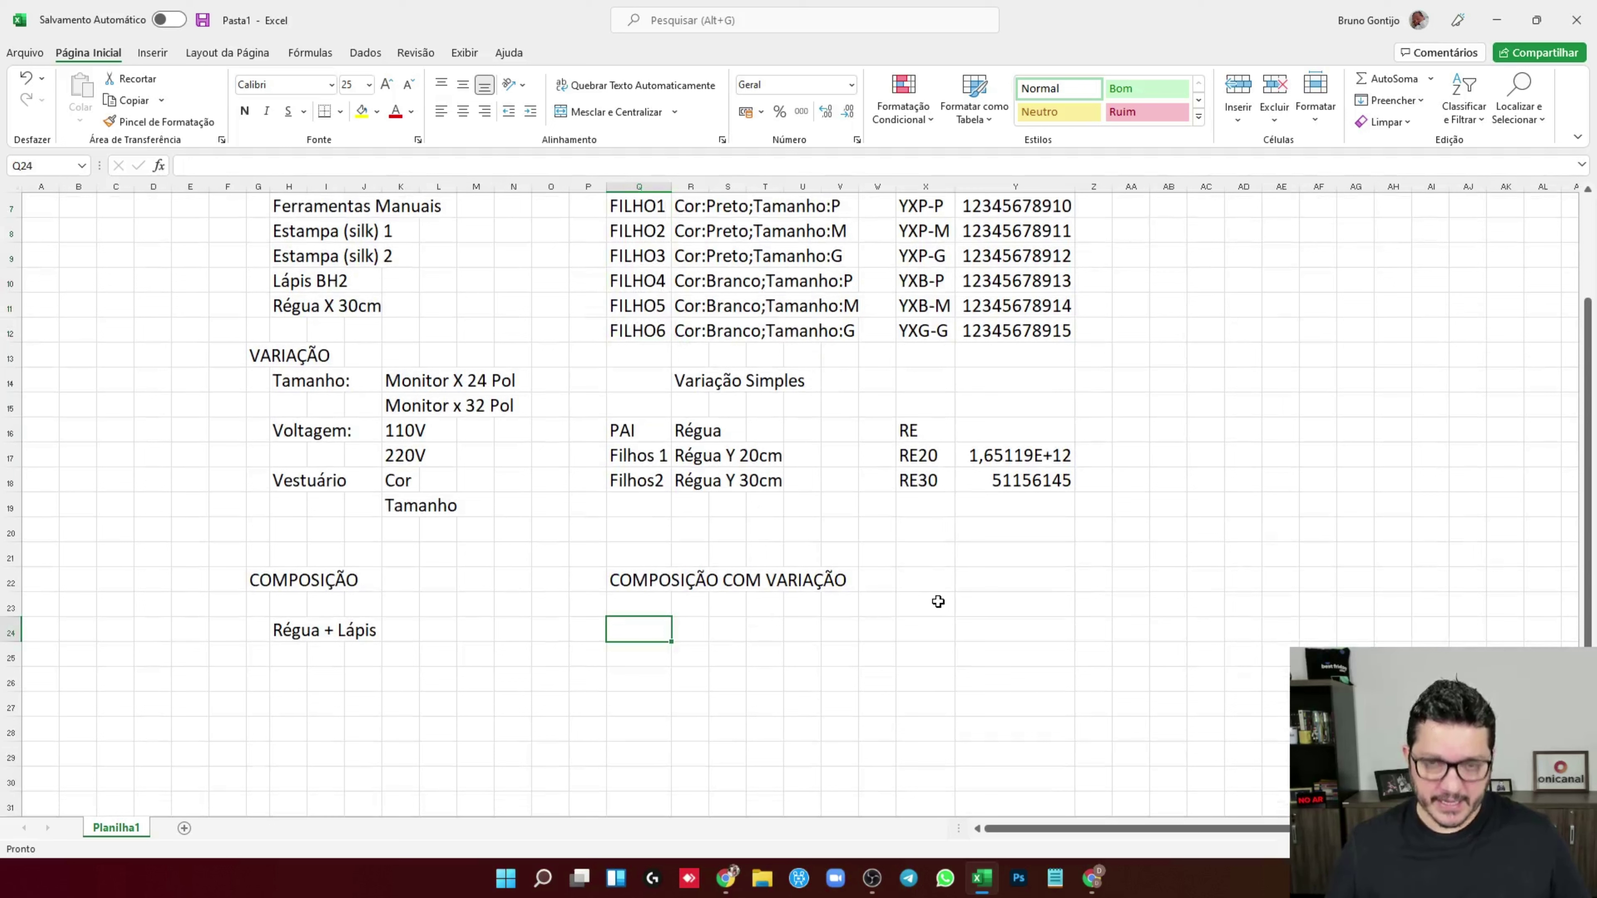
{"action": "type", "text": "Camiseta + Estampa"}
{"action": "key", "text": "ctrl+Return"}
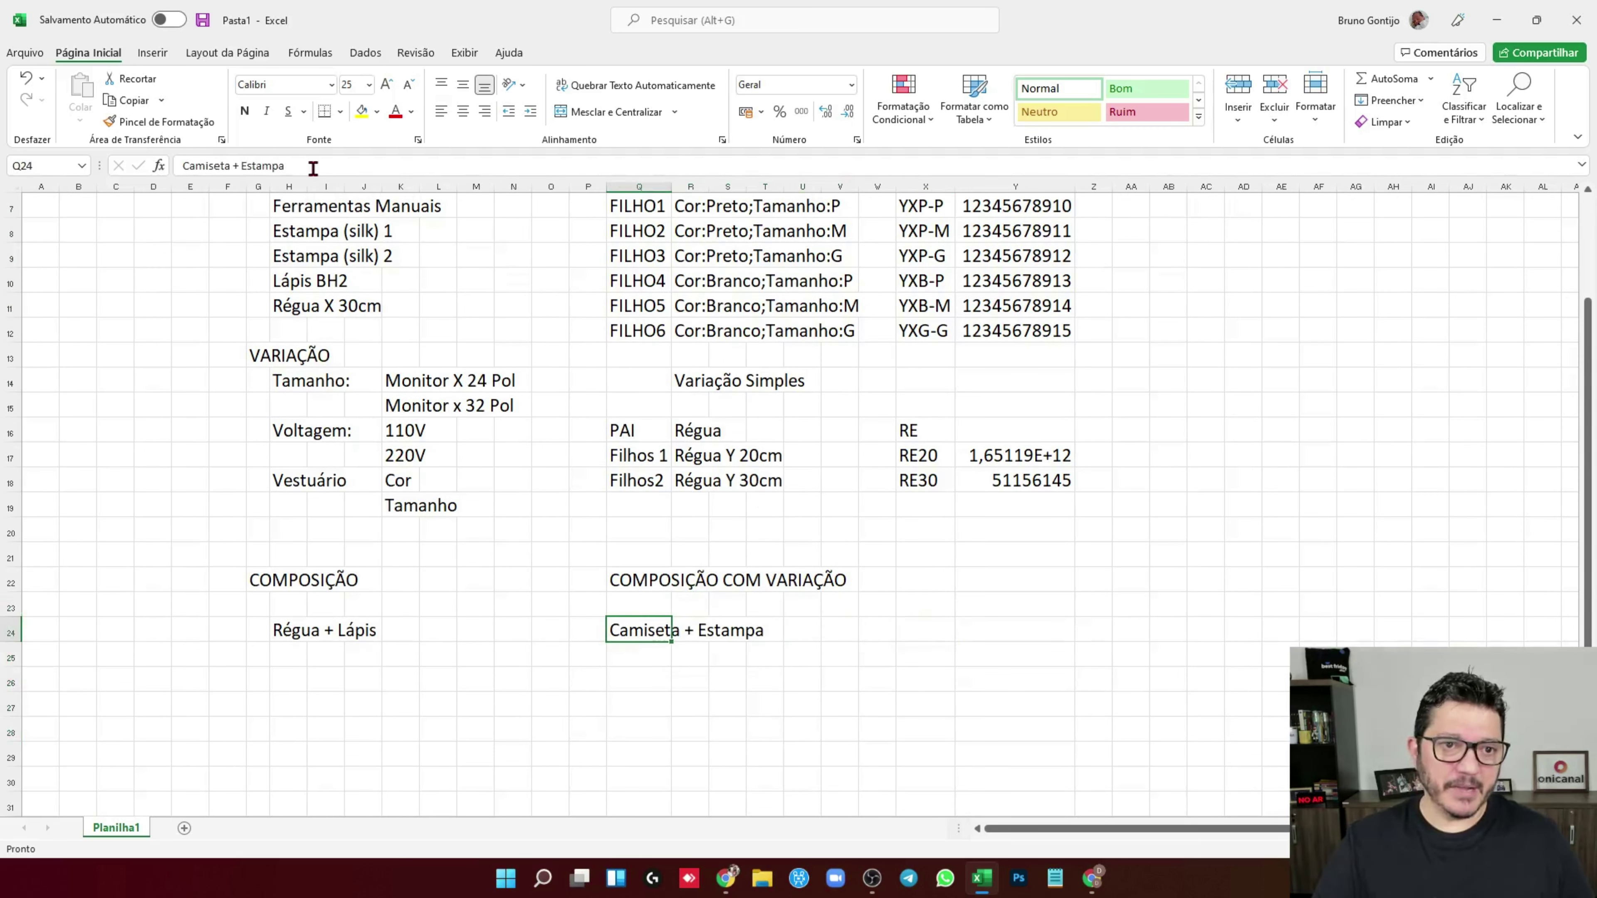
{"action": "type", "text": "a"}
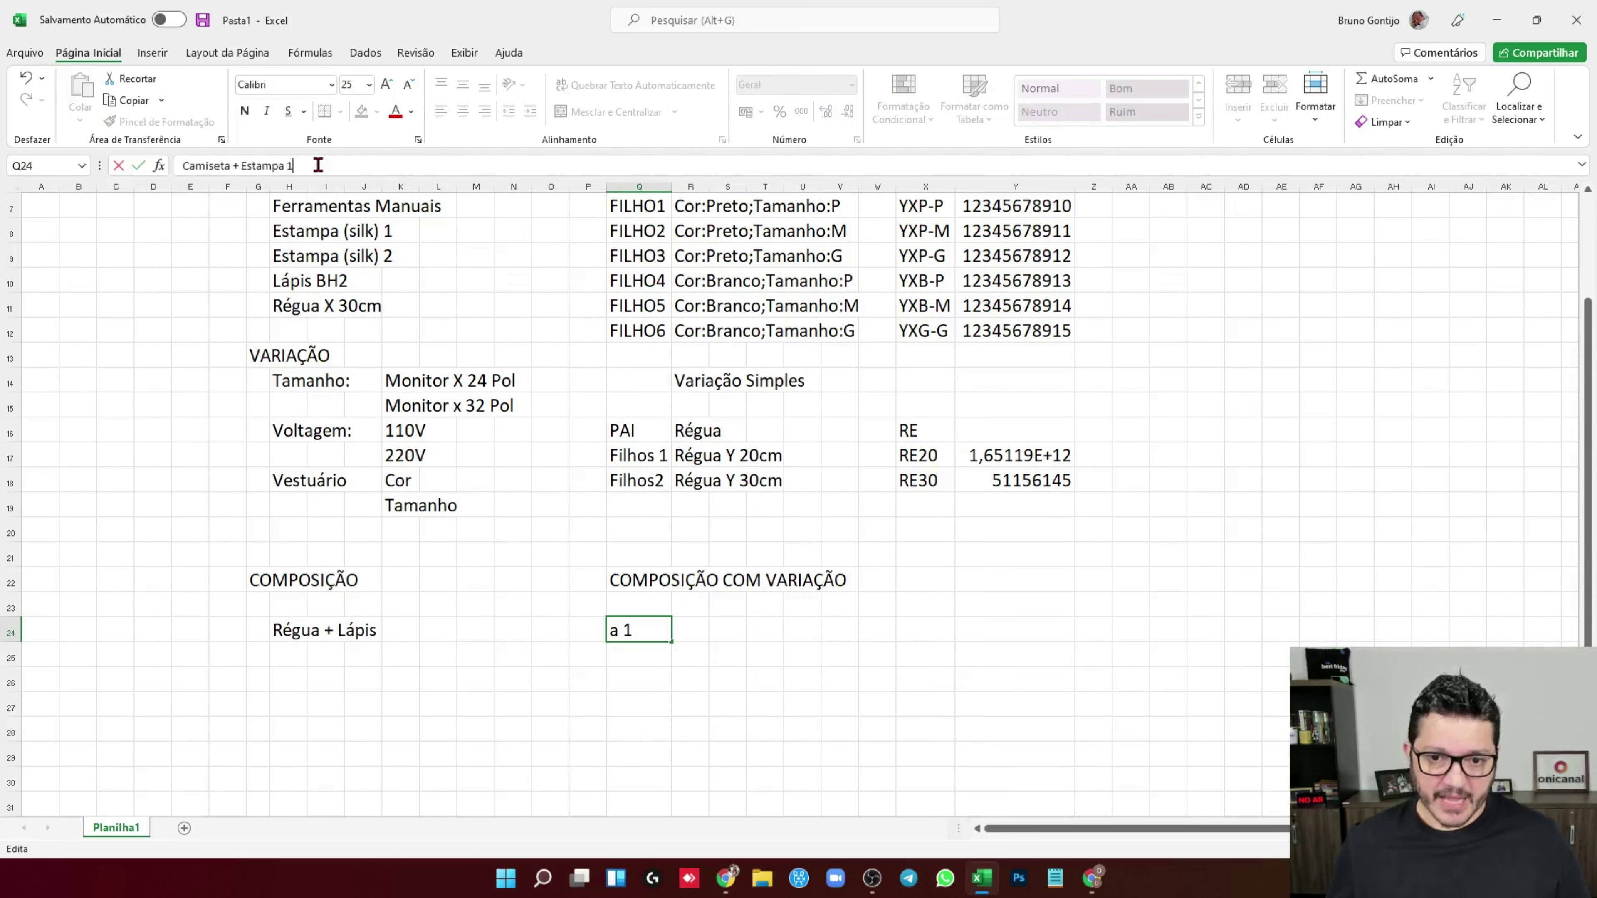
{"action": "type", "text": " 1"}
{"action": "key", "text": "Return"}
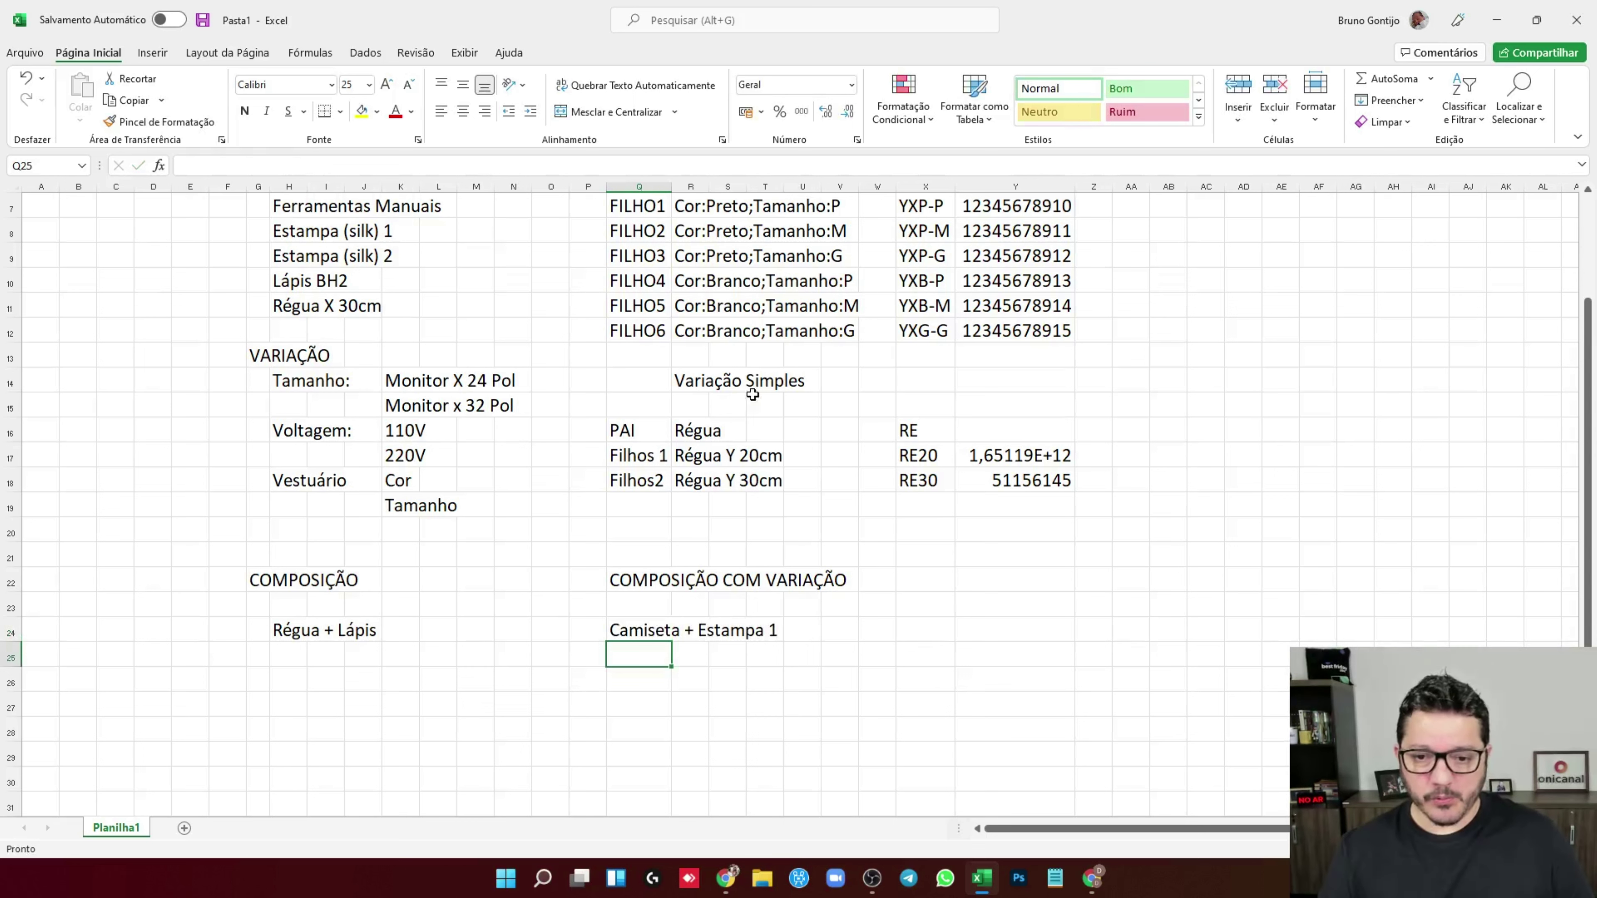
Give Camiseta + Estampa 1 the SKU CE1 in X24
{"action": "left_click", "coordinate": [916, 629]}
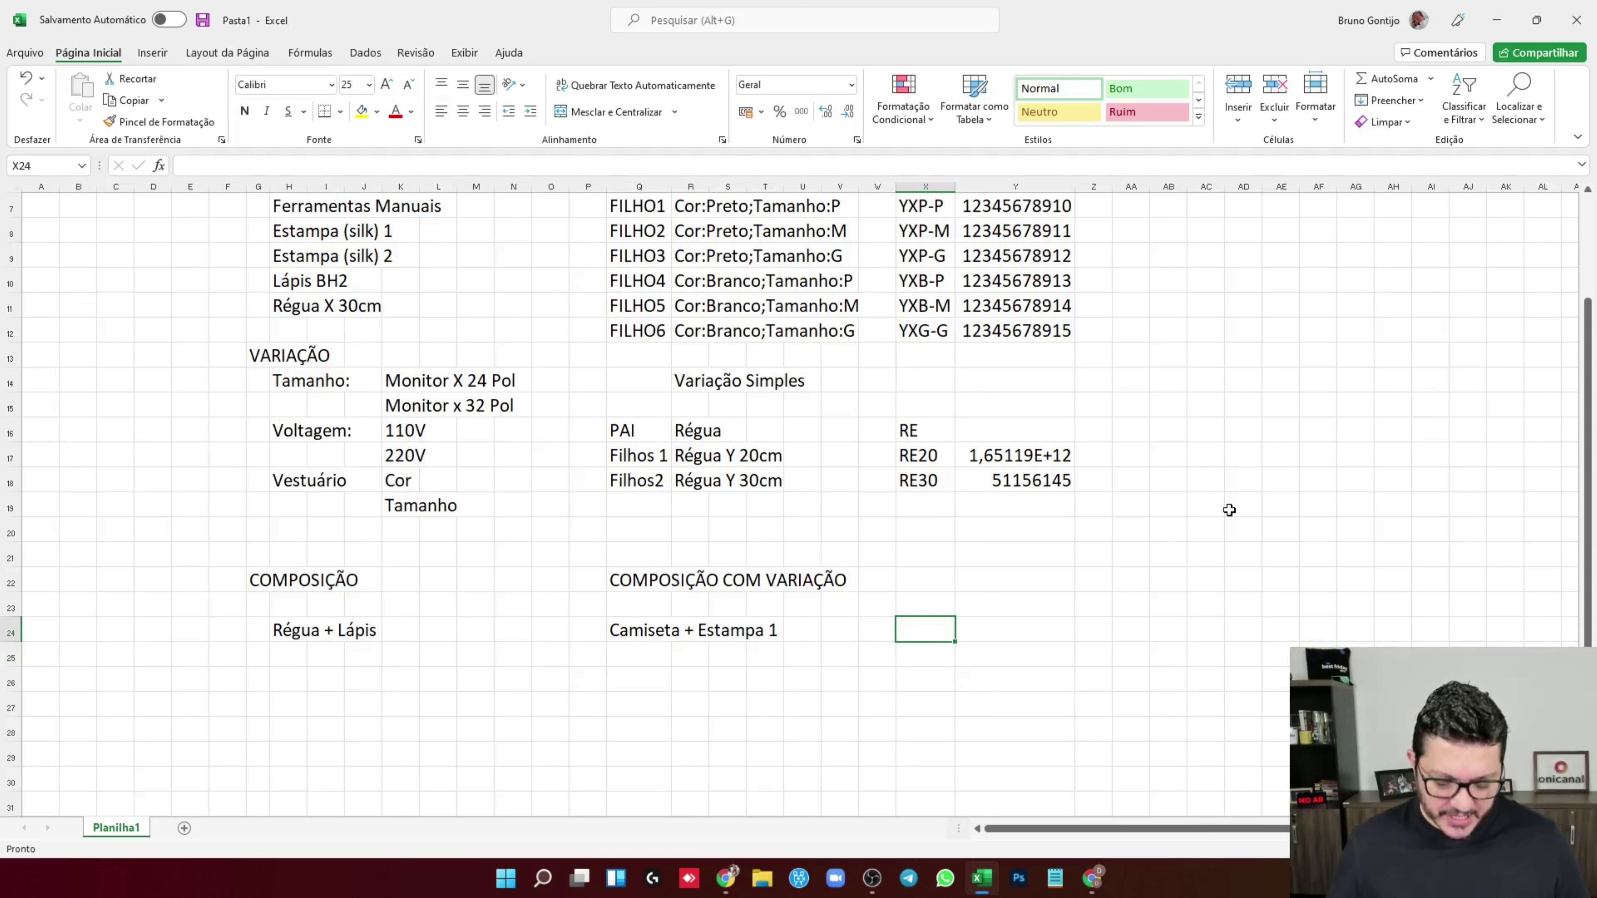
{"action": "type", "text": "CE"}
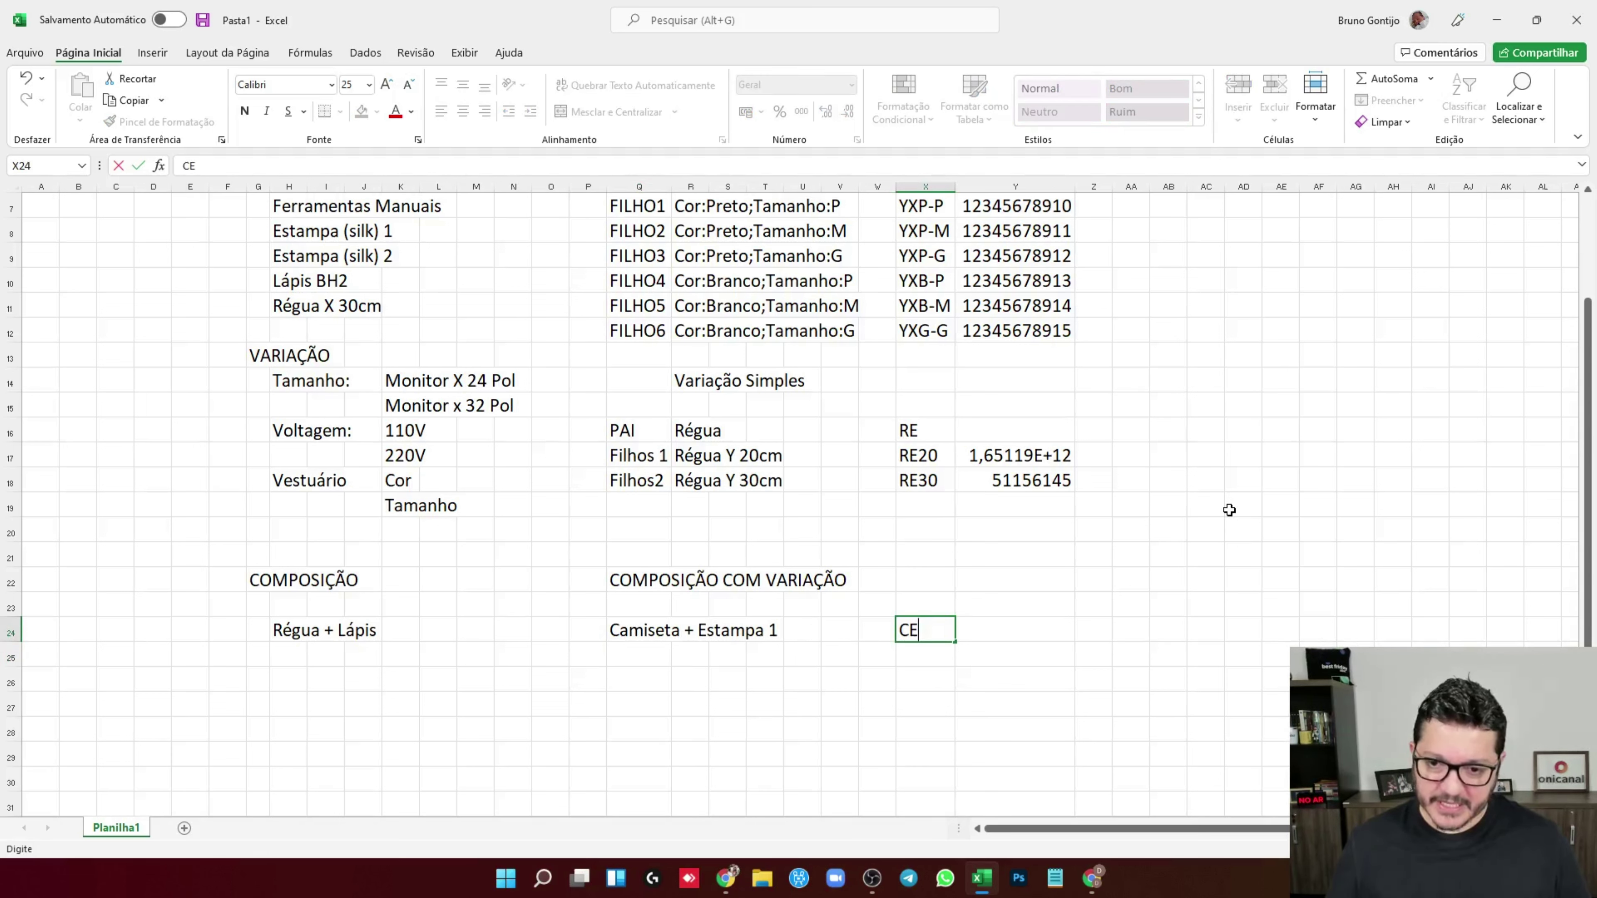
{"action": "type", "text": "1"}
{"action": "key", "text": "Return"}
{"action": "key", "text": "Down"}
{"action": "key", "text": "Left"}
{"action": "key", "text": "Left"}
{"action": "key", "text": "Left"}
{"action": "key", "text": "Left"}
{"action": "key", "text": "Left"}
{"action": "key", "text": "Left"}
{"action": "key", "text": "Left"}
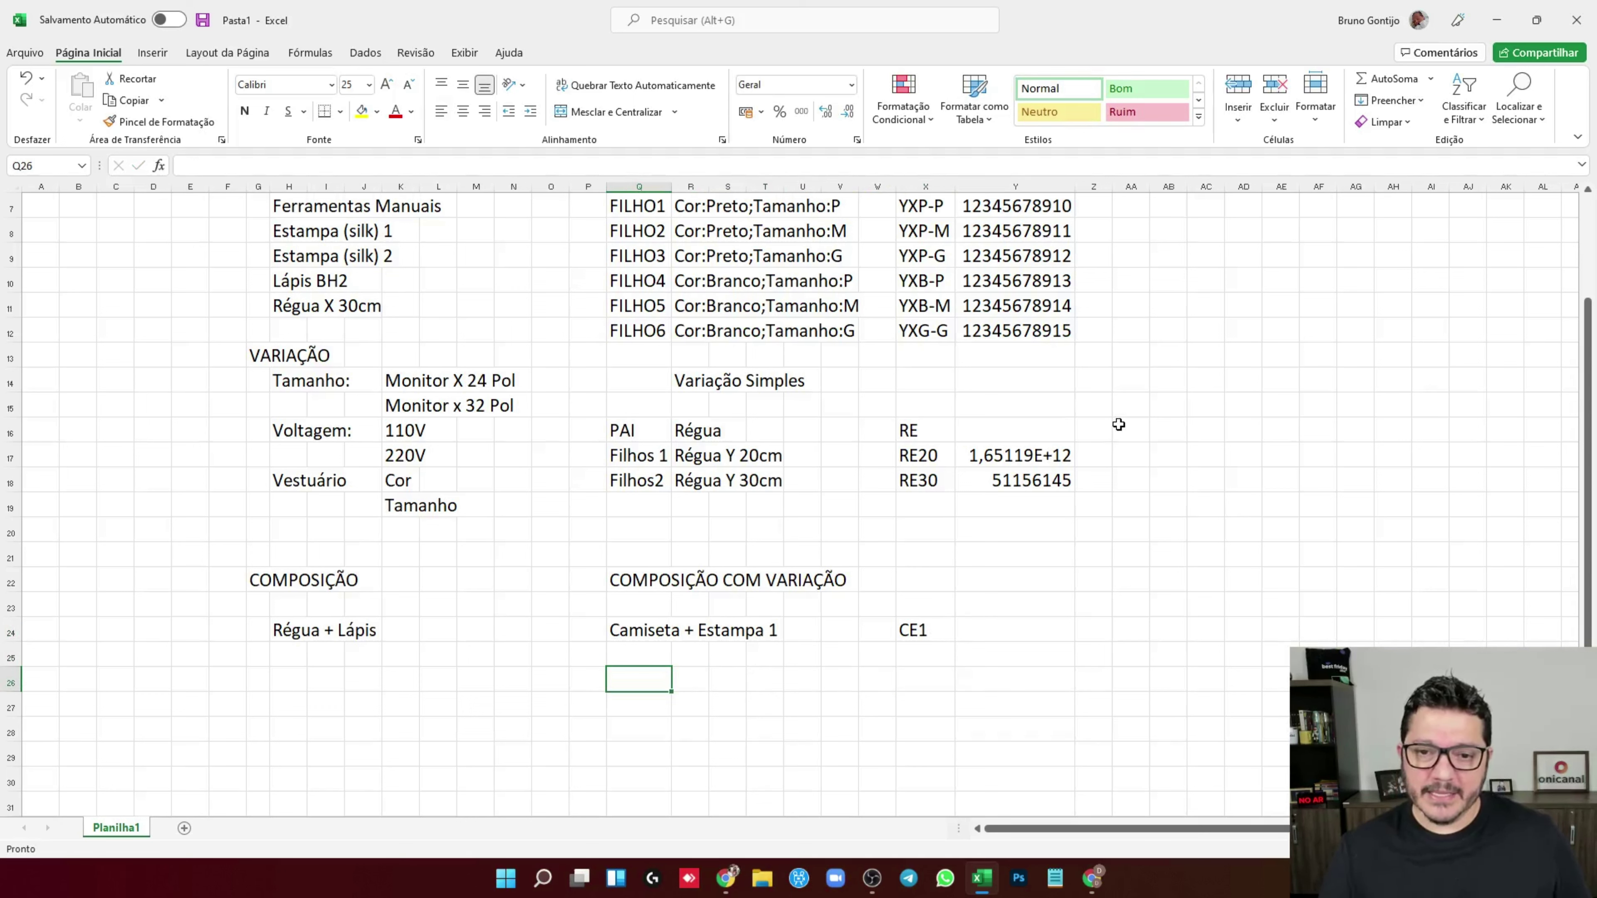
Copy the FILHO1–FILHO6 variation rows and paste them at Q26
{"action": "scroll", "coordinate": [753, 364], "scroll_direction": "up", "scroll_amount": 1}
{"action": "left_click_drag", "start_coordinate": [638, 281], "coordinate": [769, 412]}
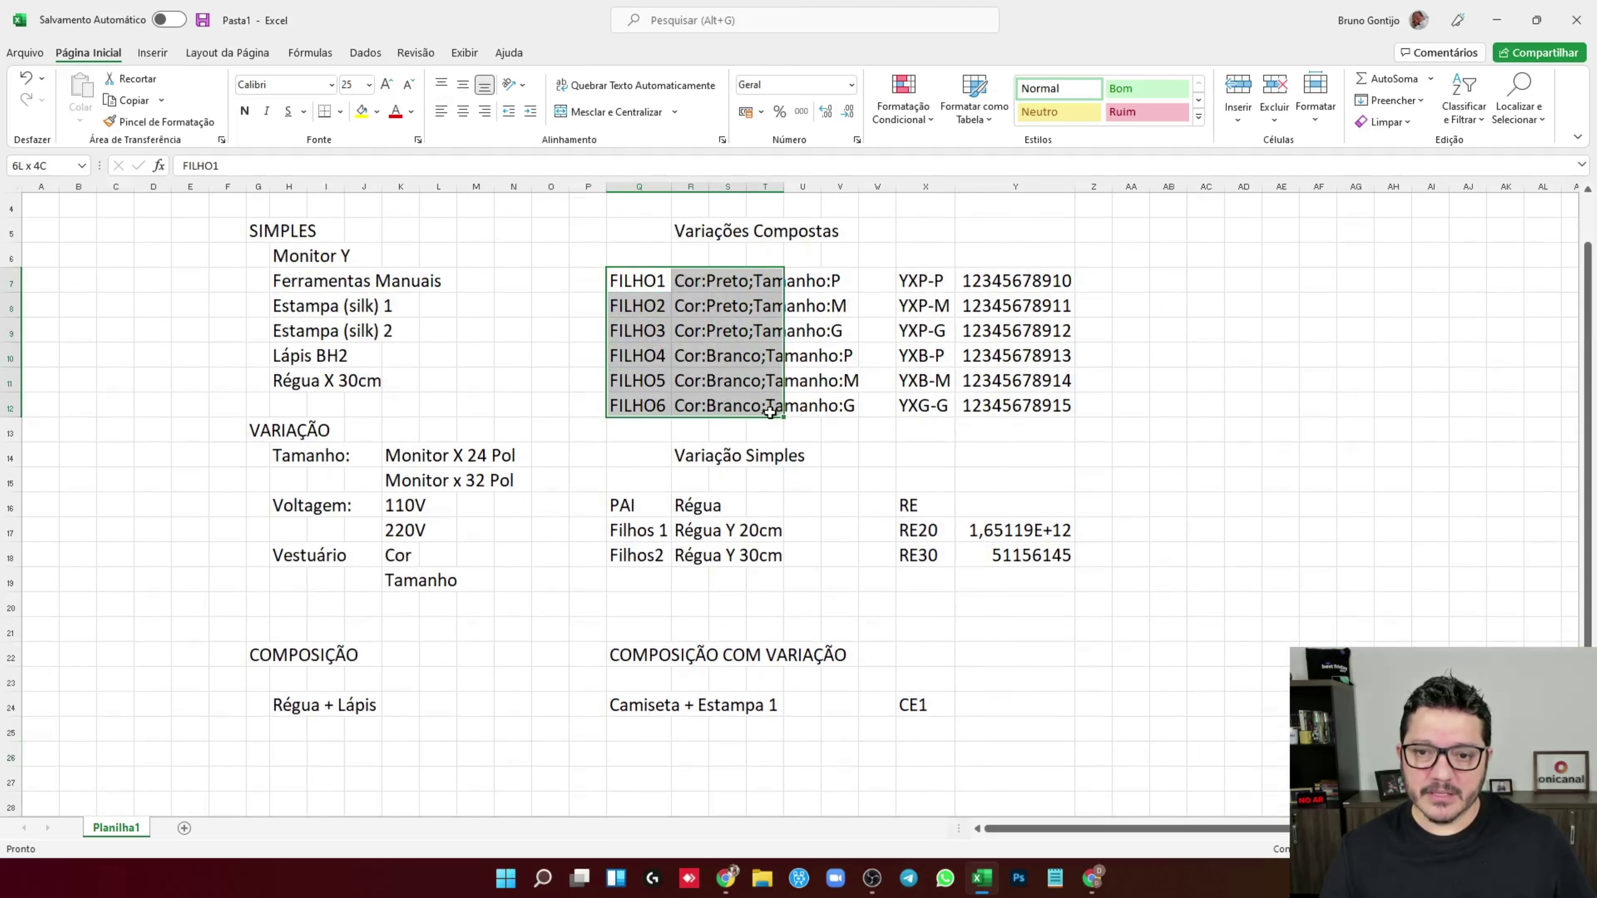
{"action": "key", "text": "ctrl+c"}
{"action": "scroll", "coordinate": [699, 501], "scroll_direction": "down", "scroll_amount": 4}
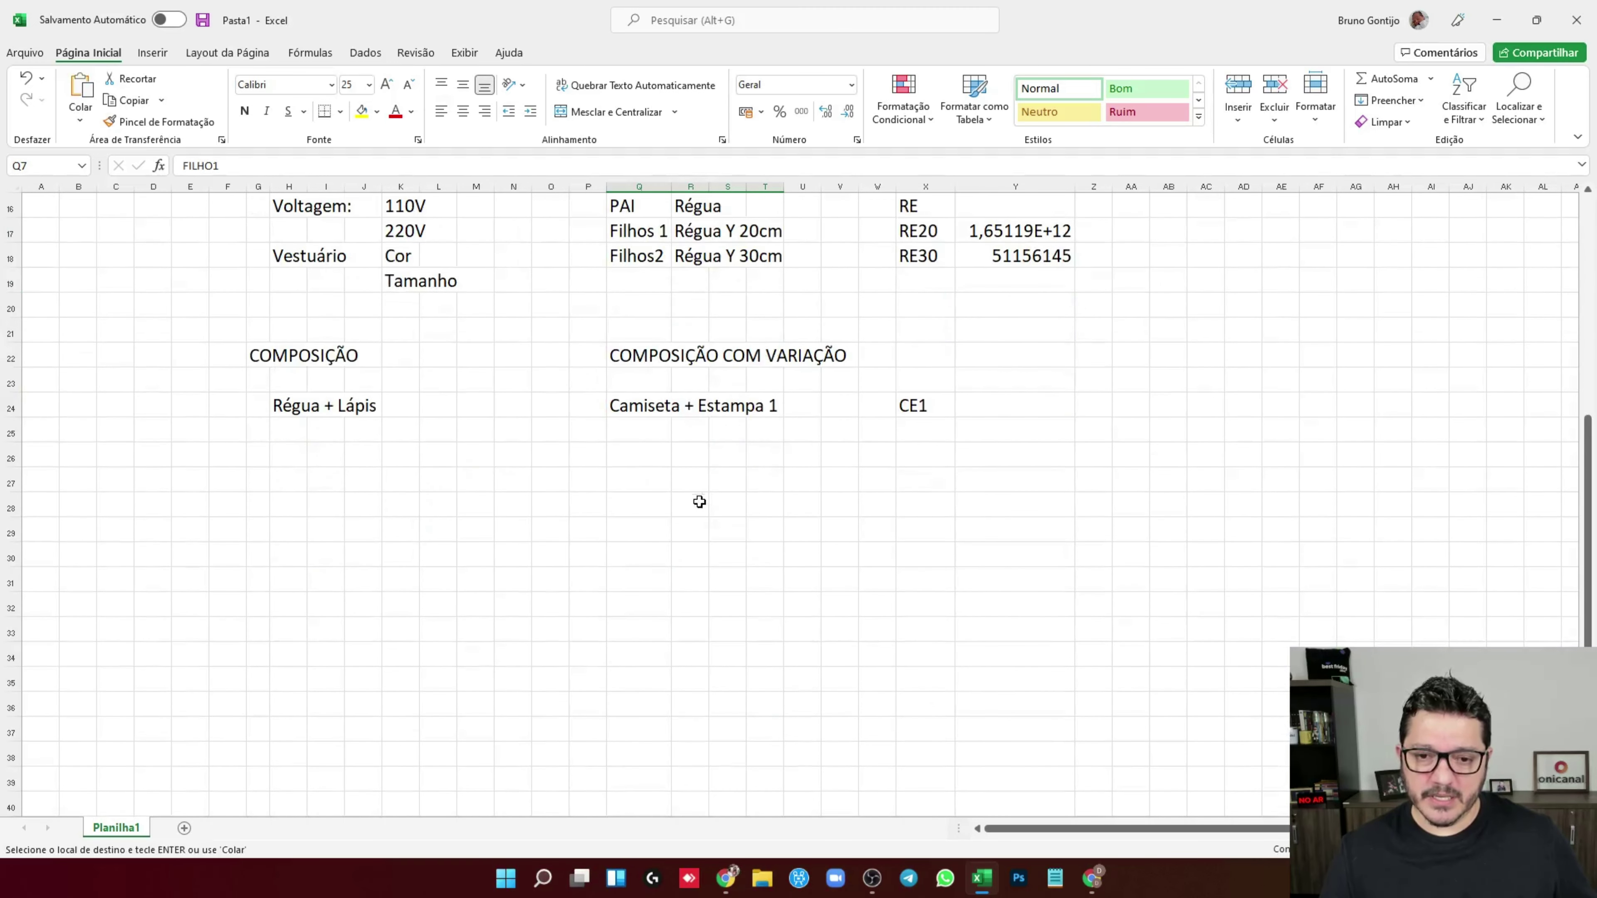
{"action": "left_click", "coordinate": [634, 452]}
{"action": "key", "text": "ctrl+v"}
Set X26 to 'YXP-P + Estampa', then go to Bling's product list
{"action": "scroll", "coordinate": [692, 503], "scroll_direction": "up", "scroll_amount": 2}
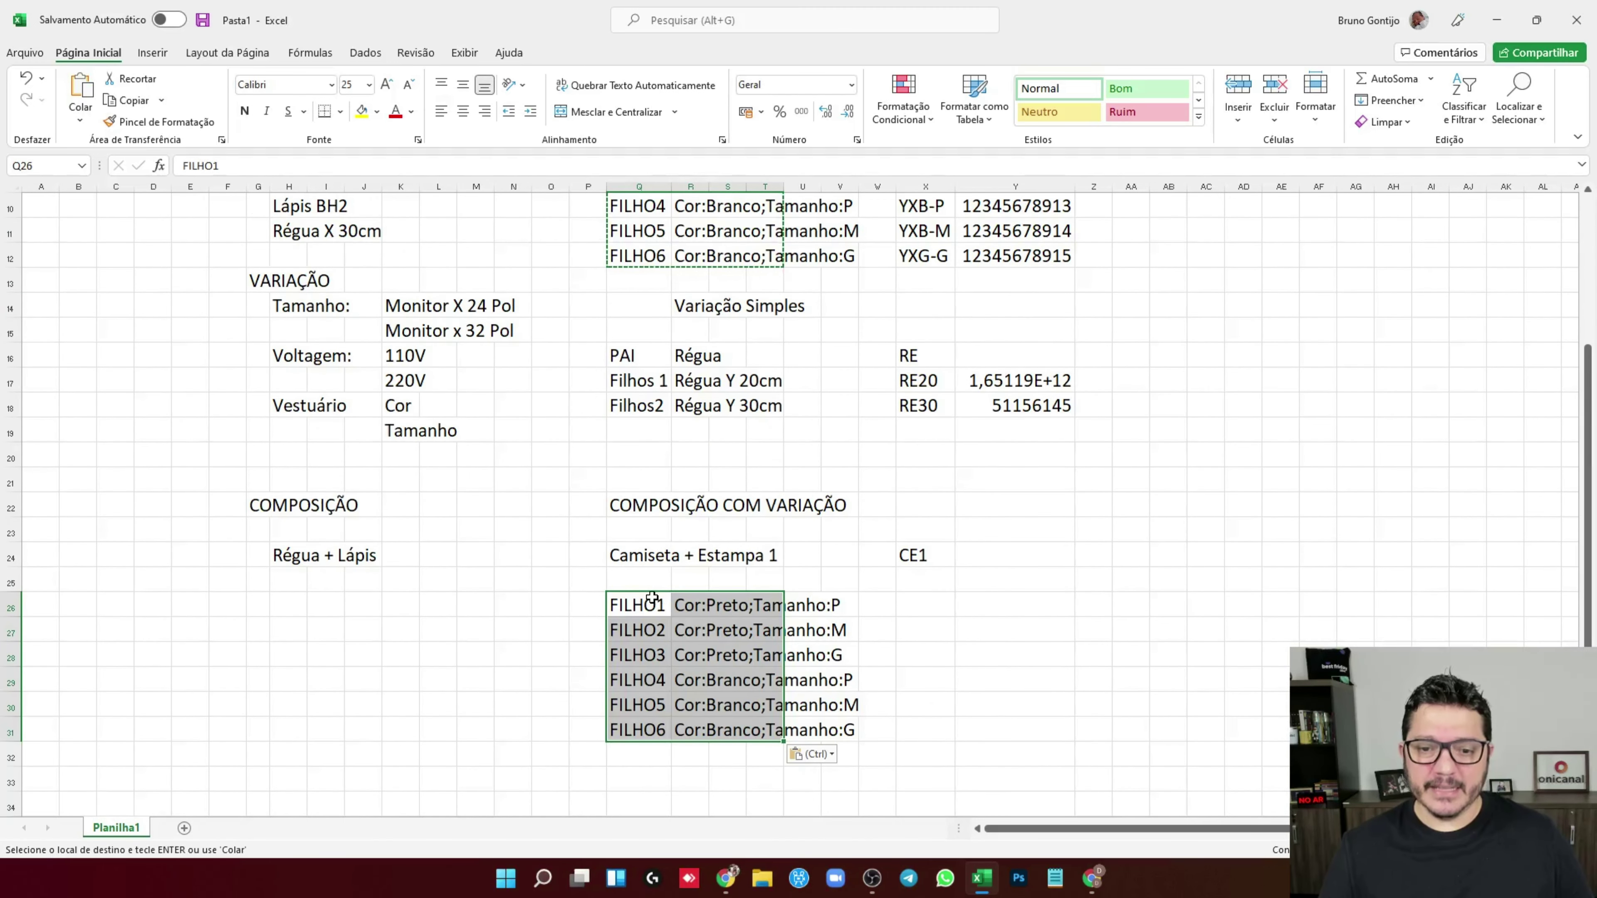
{"action": "left_click", "coordinate": [922, 605]}
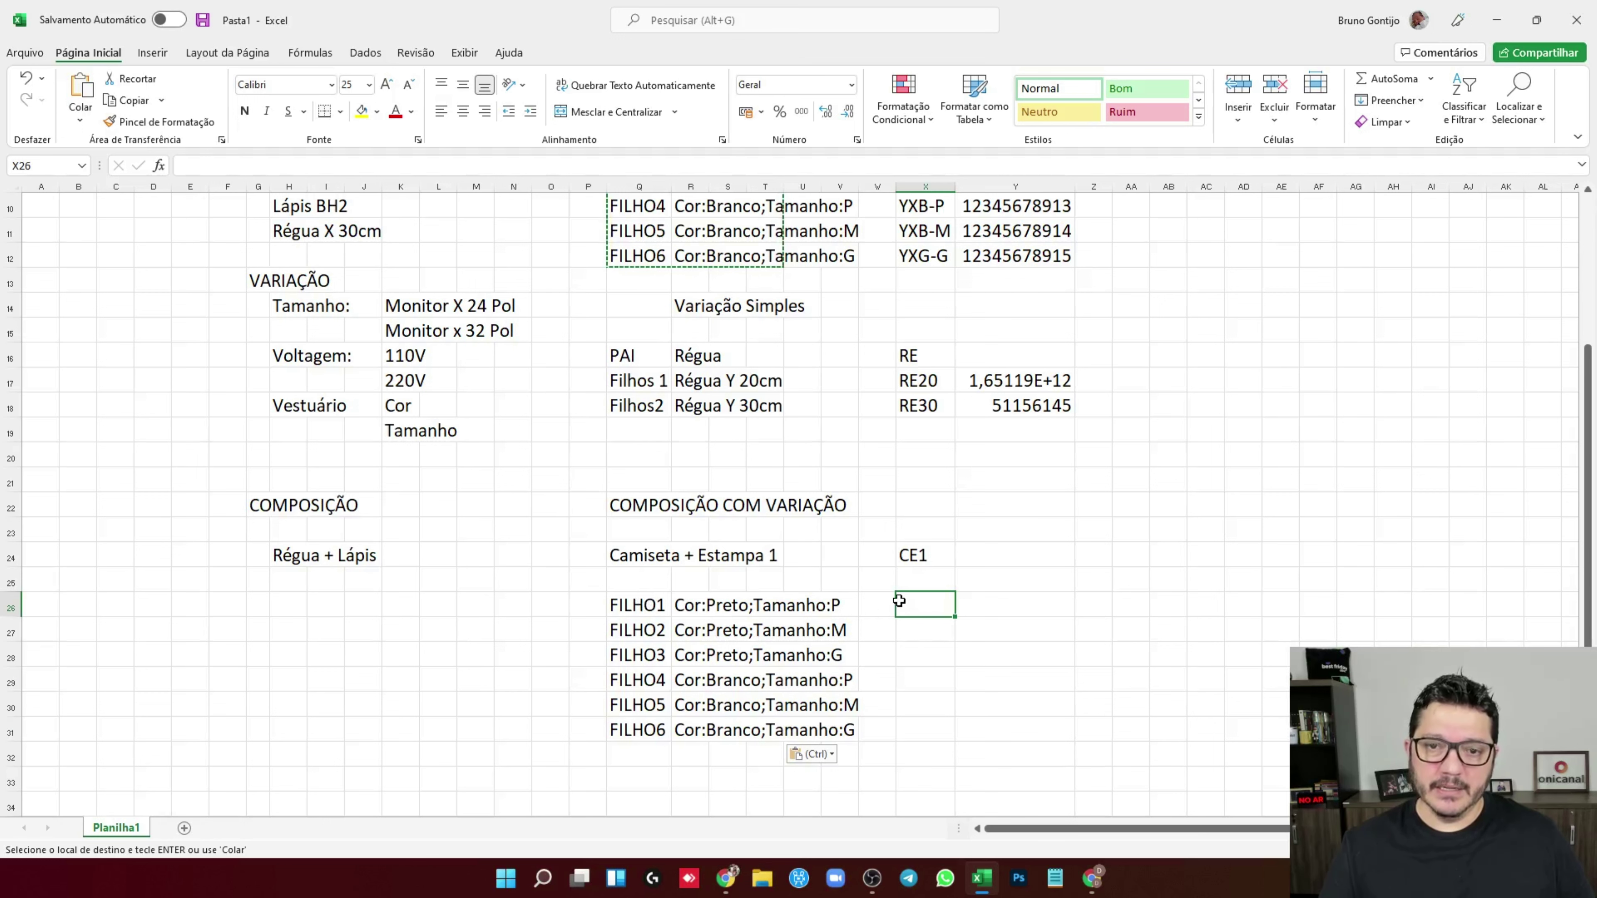
{"action": "scroll", "coordinate": [965, 475], "scroll_direction": "up", "scroll_amount": 2}
{"action": "left_click", "coordinate": [924, 281]}
{"action": "key", "text": "ctrl+c"}
{"action": "scroll", "coordinate": [924, 566], "scroll_direction": "down", "scroll_amount": 1}
{"action": "left_click", "coordinate": [925, 679]}
{"action": "key", "text": "ctrl+v"}
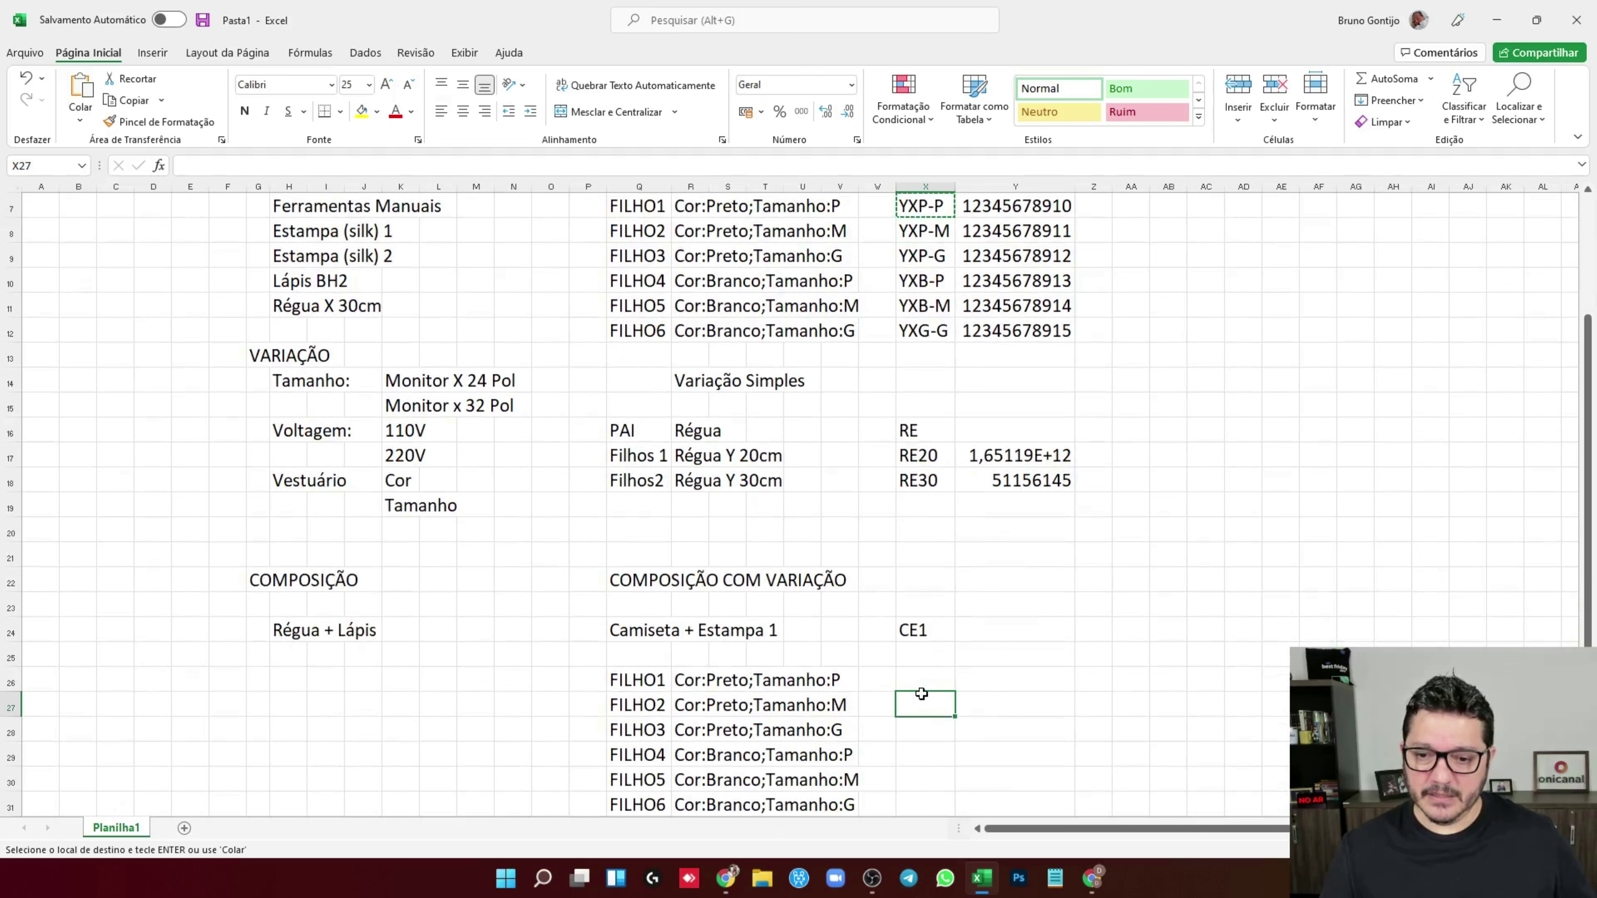
{"action": "left_click", "coordinate": [262, 165]}
{"action": "type", "text": "+ ESta"}
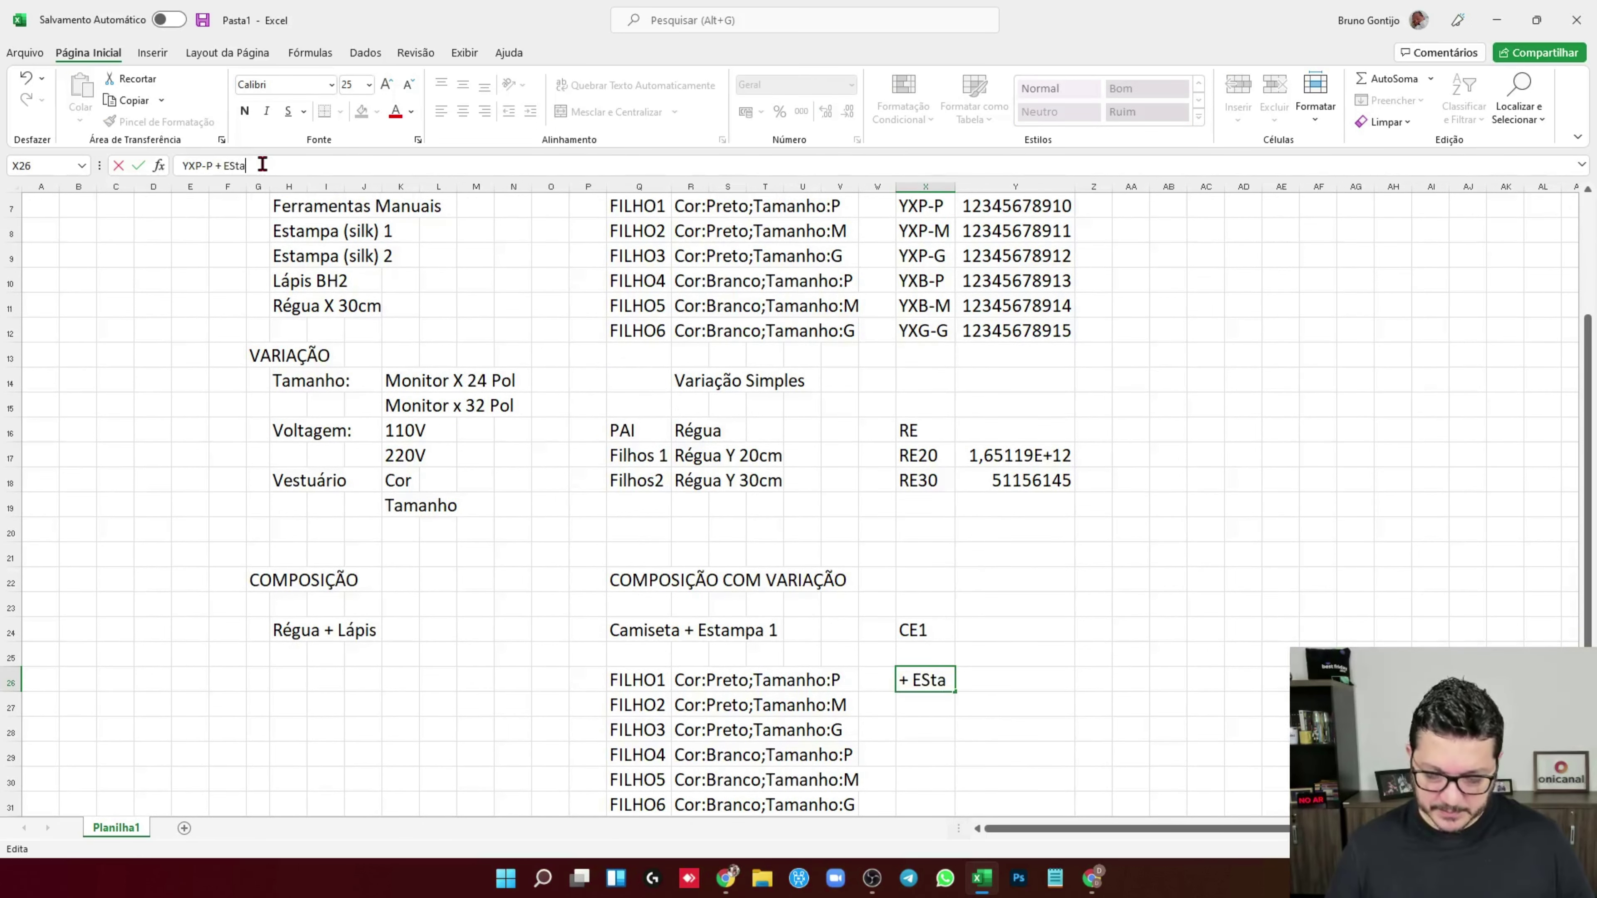
{"action": "type", "text": "mpa"}
{"action": "key", "text": "Return"}
{"action": "left_click", "coordinate": [765, 455]}
{"action": "scroll", "coordinate": [785, 432], "scroll_direction": "up", "scroll_amount": 2}
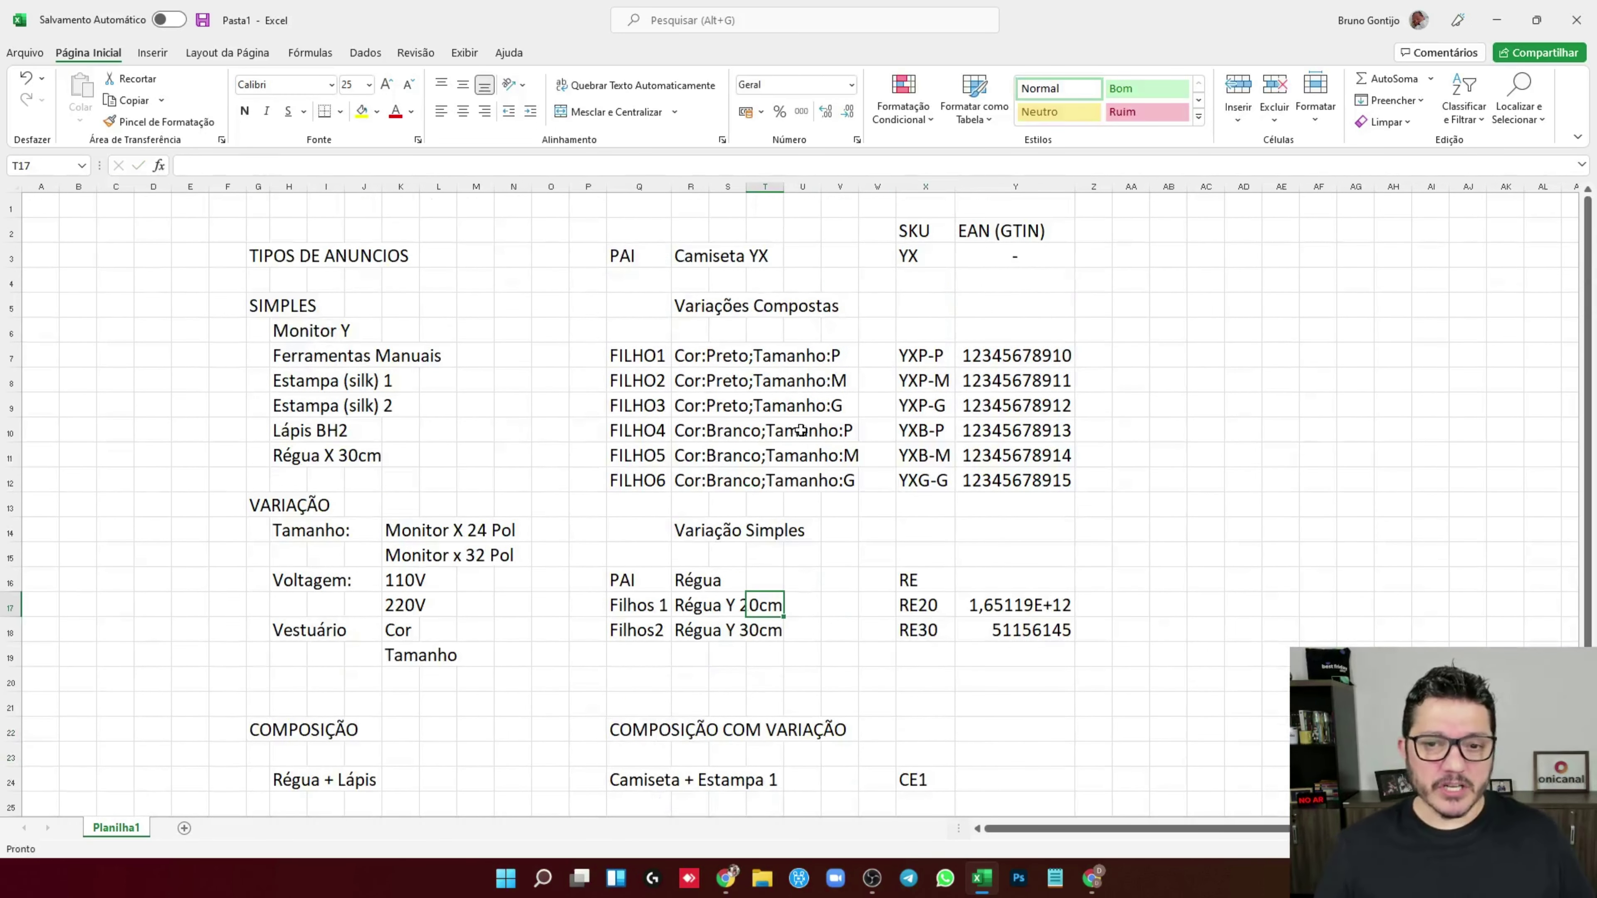
{"action": "left_click", "coordinate": [1092, 880]}
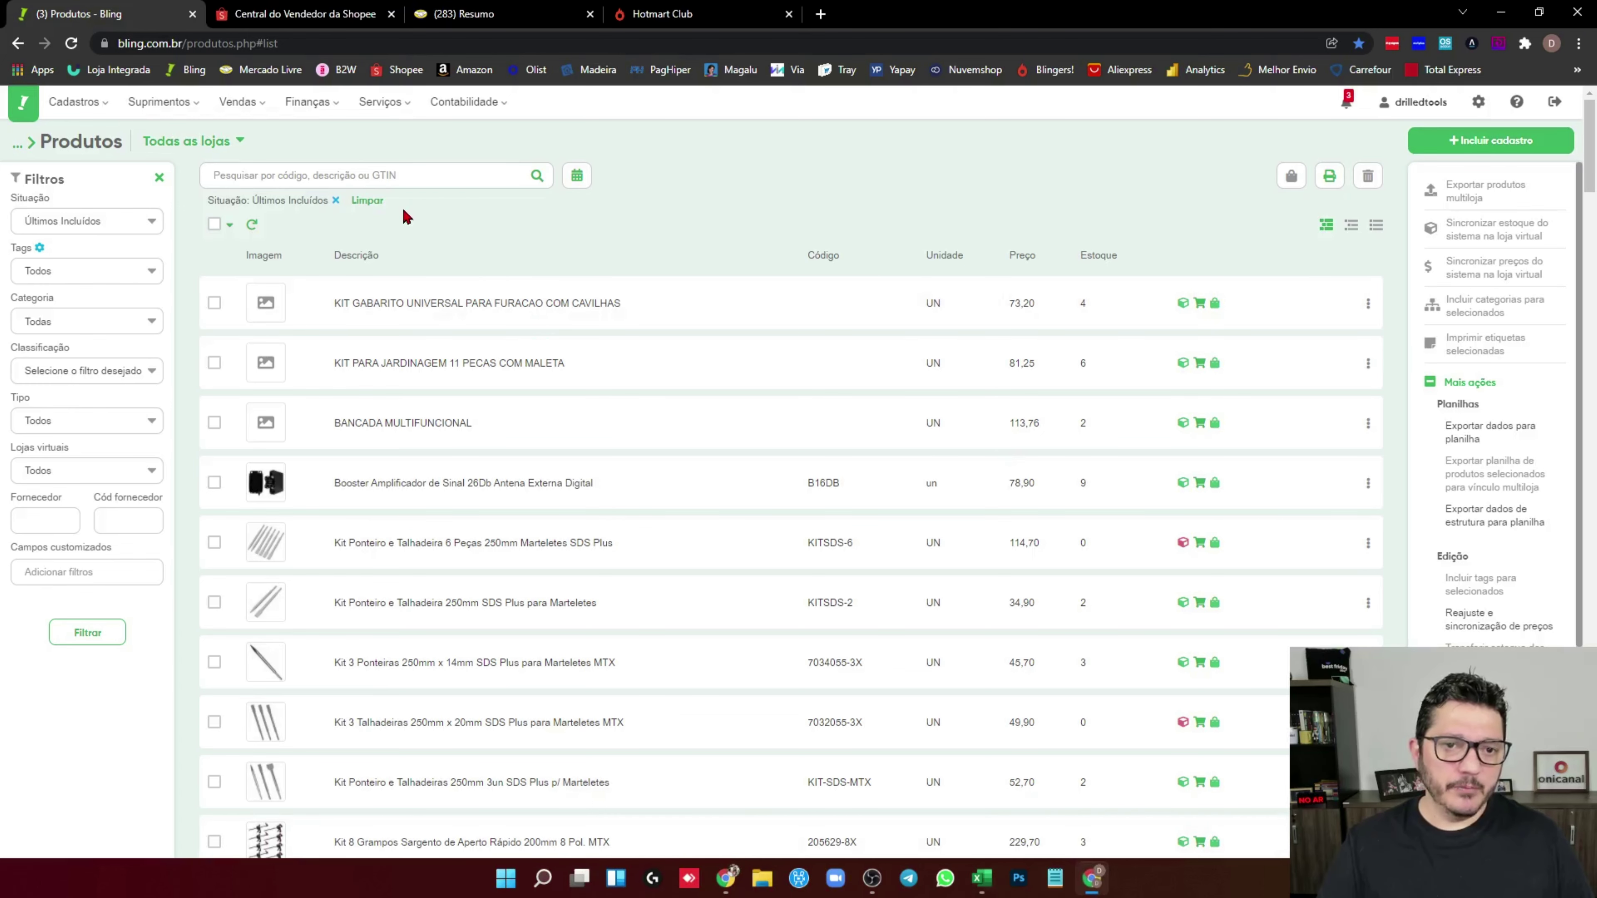
Create a new product described ESTAMPA 1 with Simples format
{"action": "left_click", "coordinate": [1463, 154]}
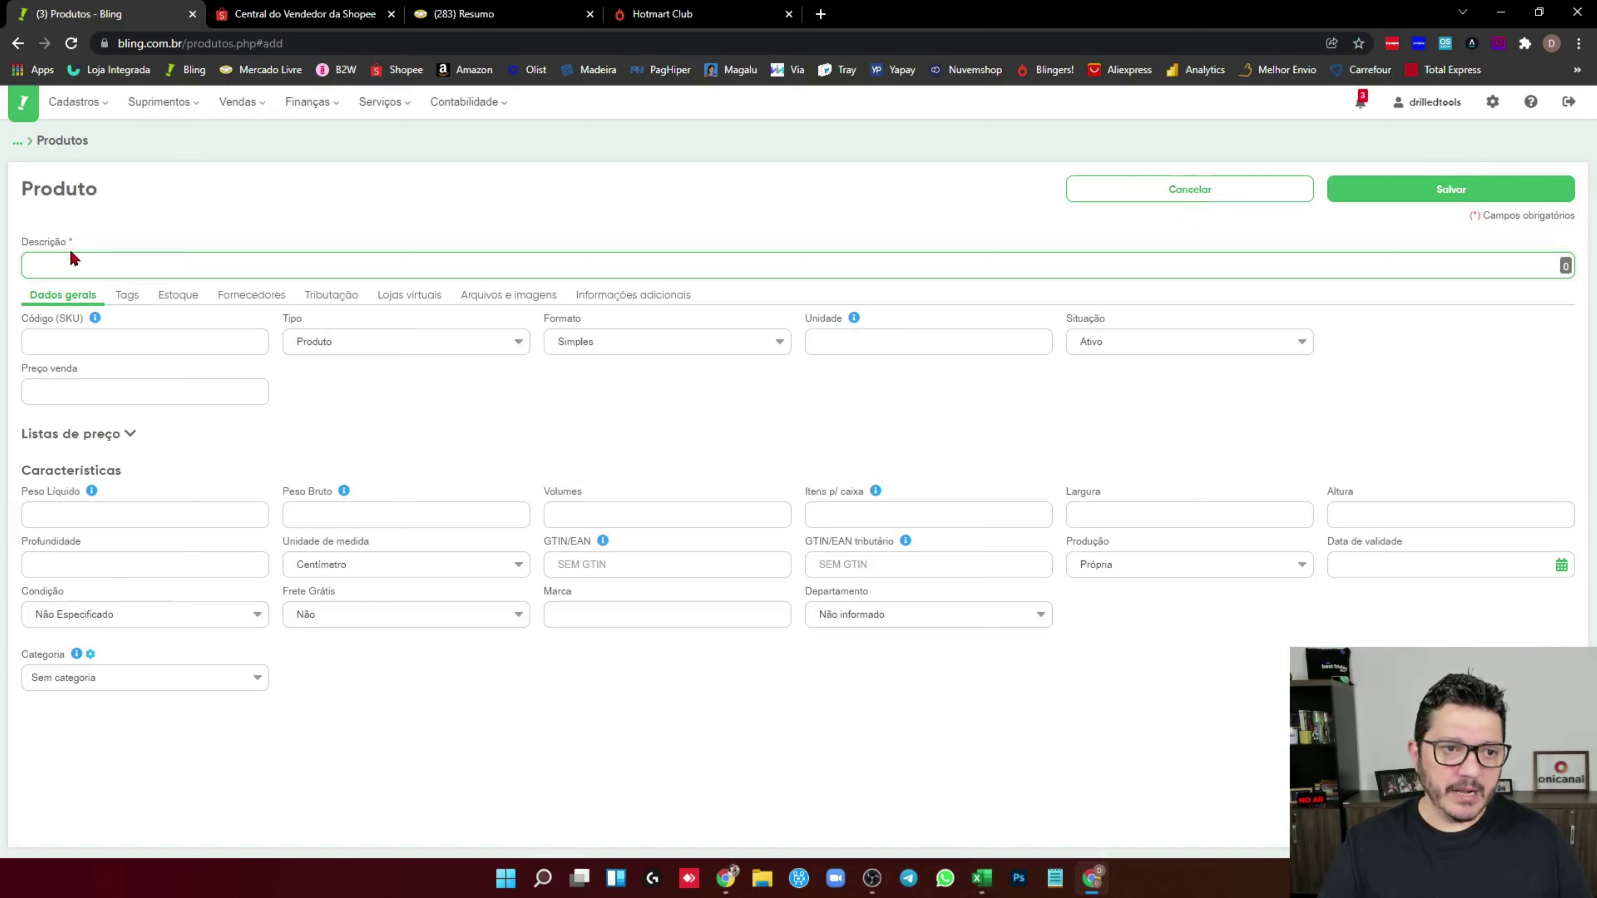
{"action": "type", "text": "E"}
{"action": "key", "text": "Caps_Lock"}
{"action": "type", "text": "SME"}
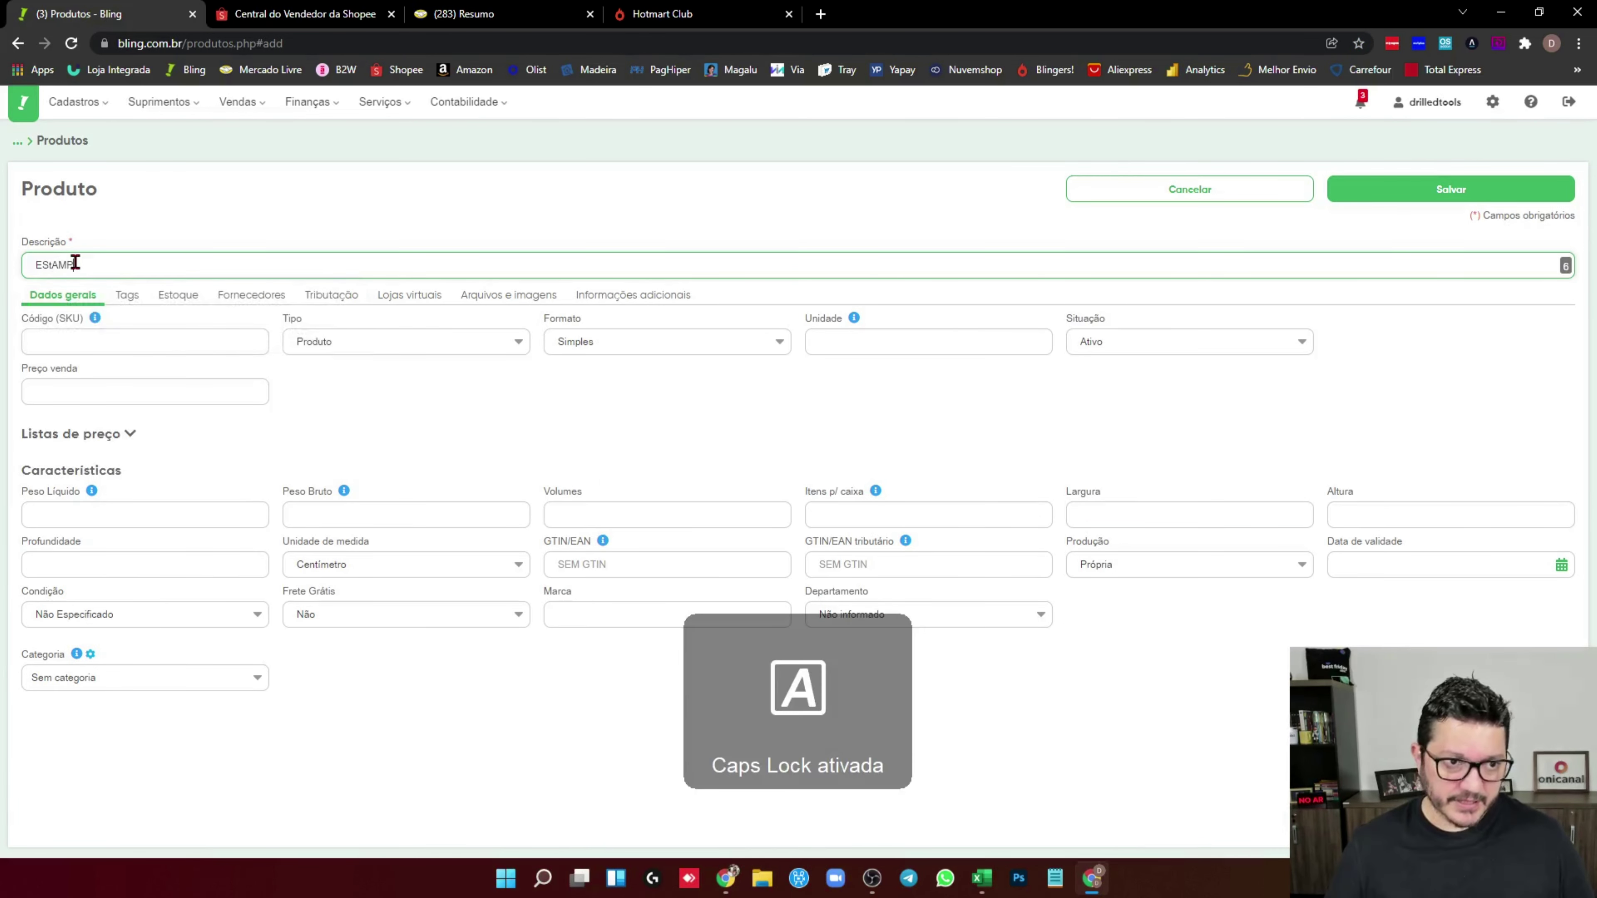
{"action": "key", "text": "BackSpace"}
{"action": "key", "text": "BackSpace"}
{"action": "type", "text": "TAMPA 1"}
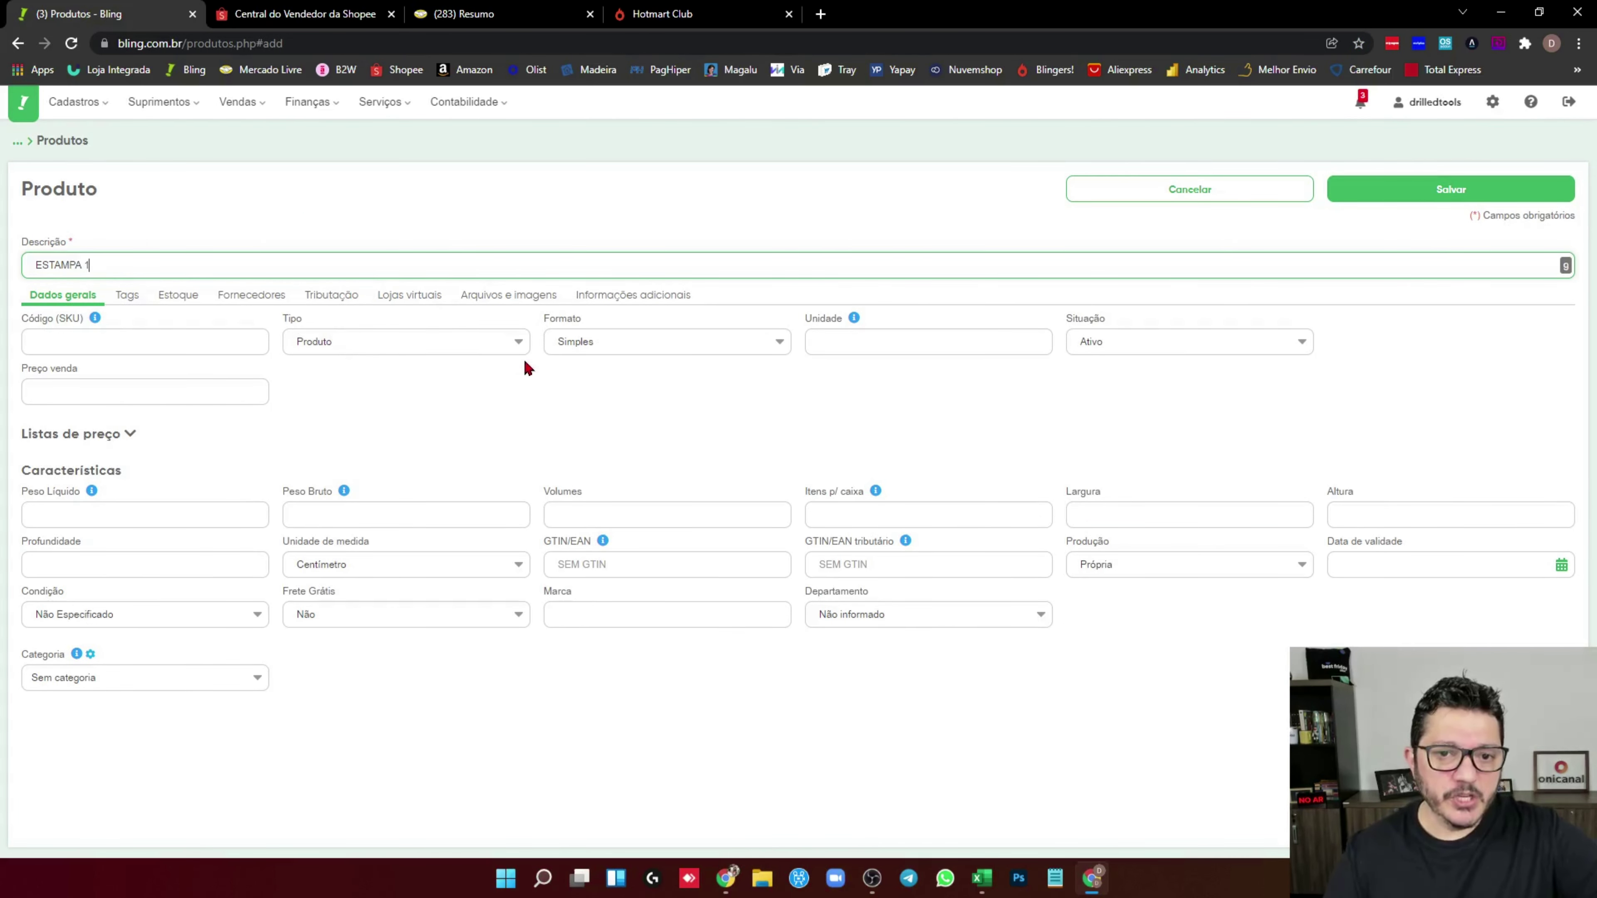
{"action": "left_click", "coordinate": [559, 339]}
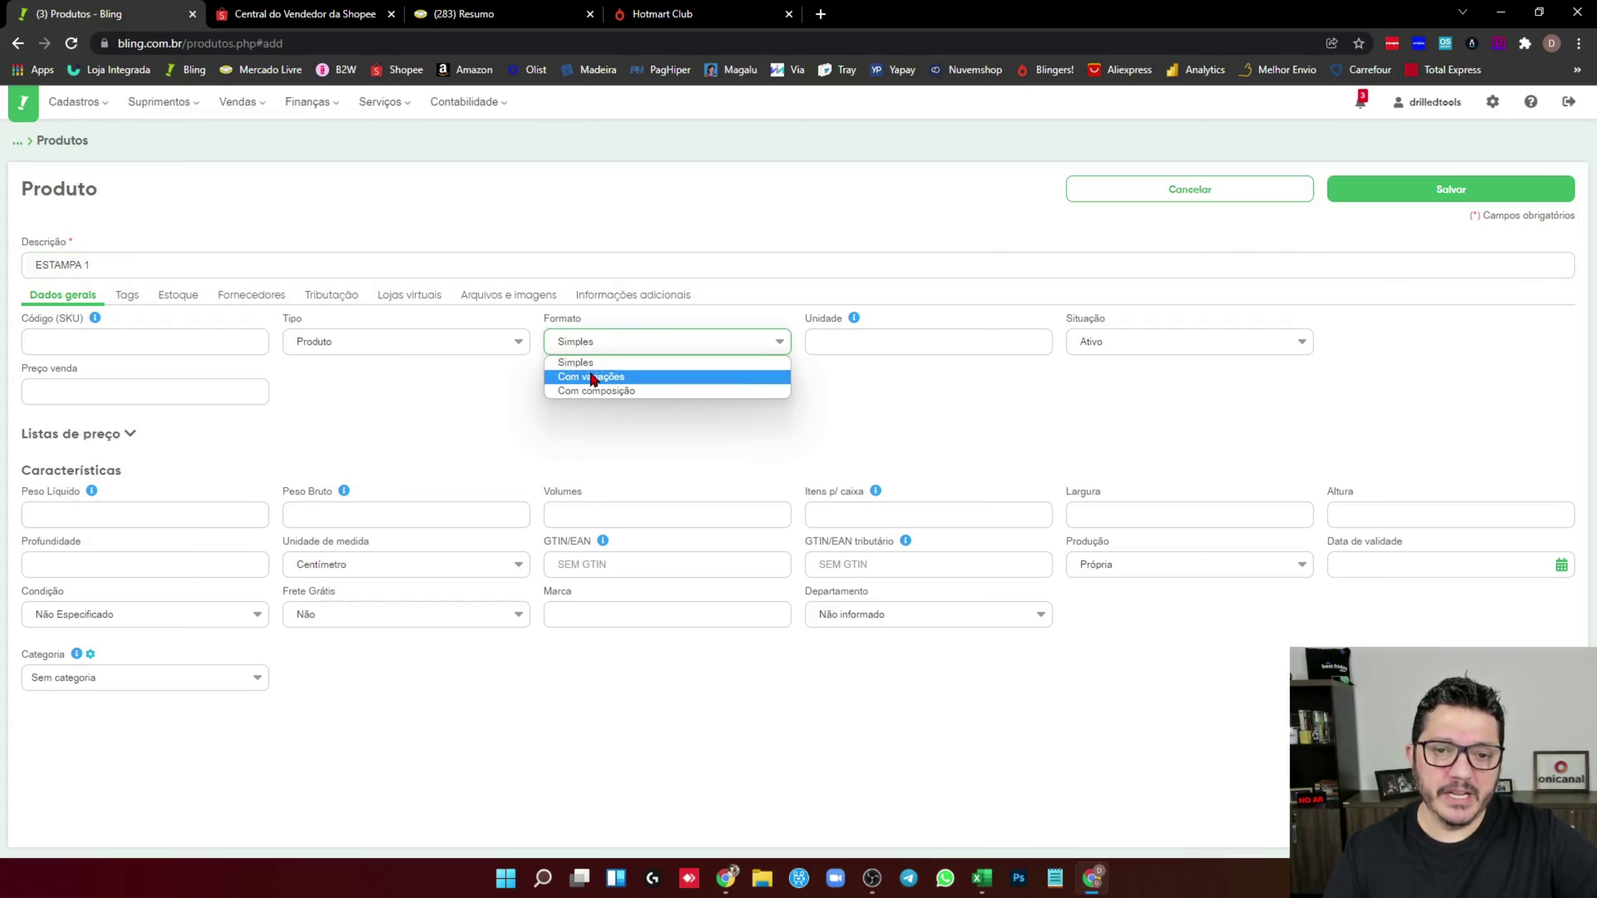
{"action": "left_click", "coordinate": [605, 364]}
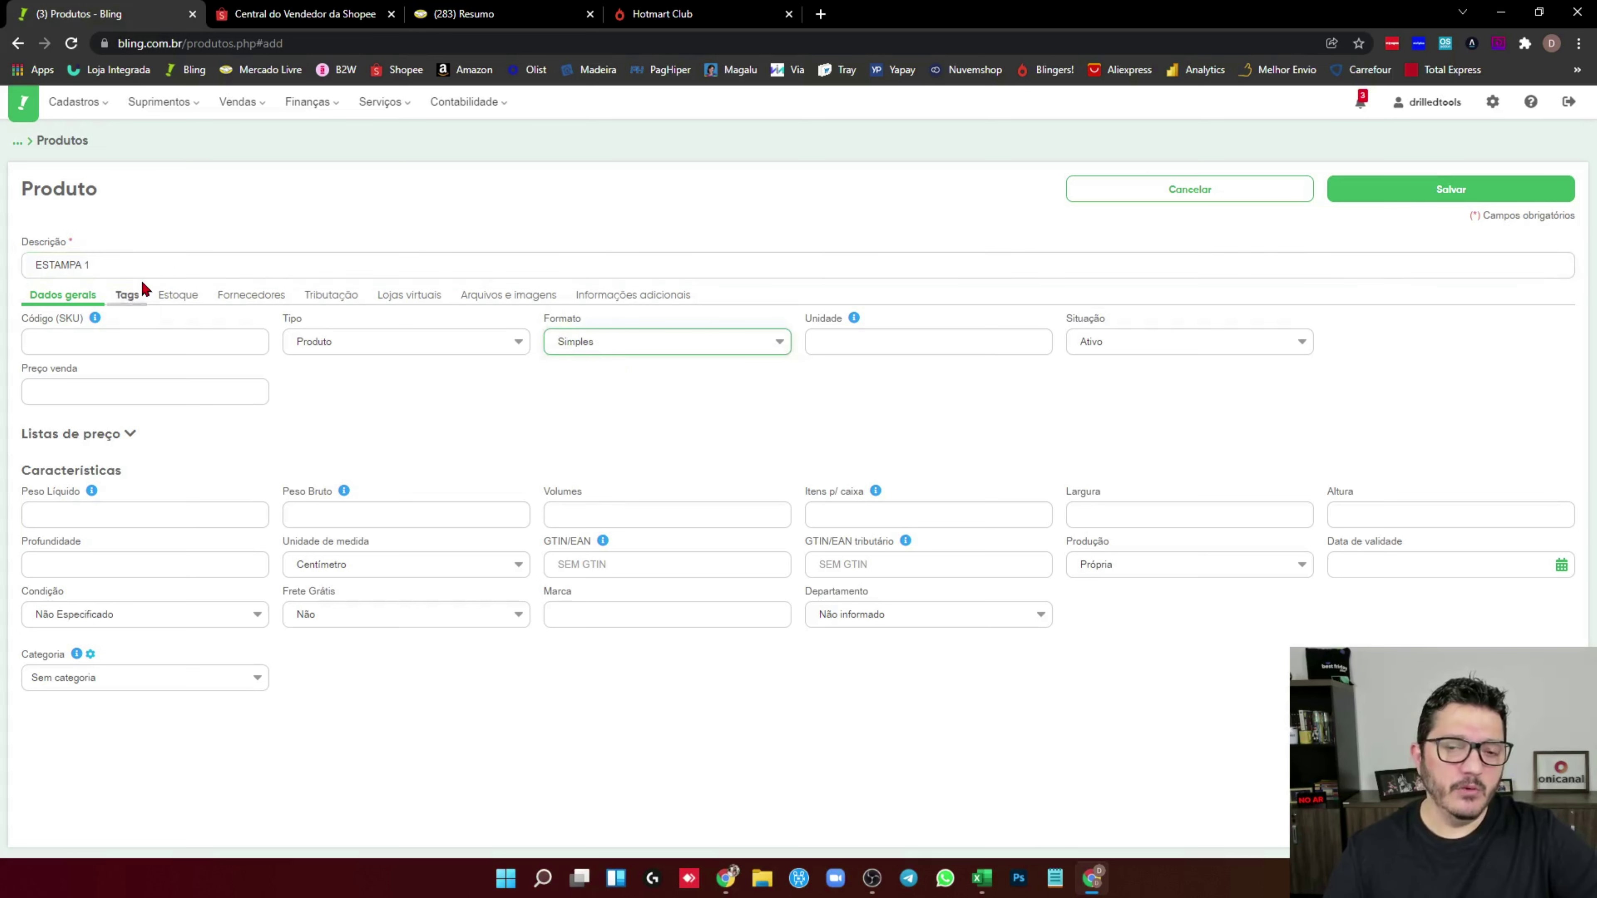
Enter SKU E1 and save the ESTAMPA 1 product
{"action": "left_click", "coordinate": [59, 341]}
{"action": "type", "text": "30"}
{"action": "key", "text": "BackSpace"}
{"action": "key", "text": "BackSpace"}
{"action": "key", "text": "Caps_Lock"}
{"action": "type", "text": "E1"}
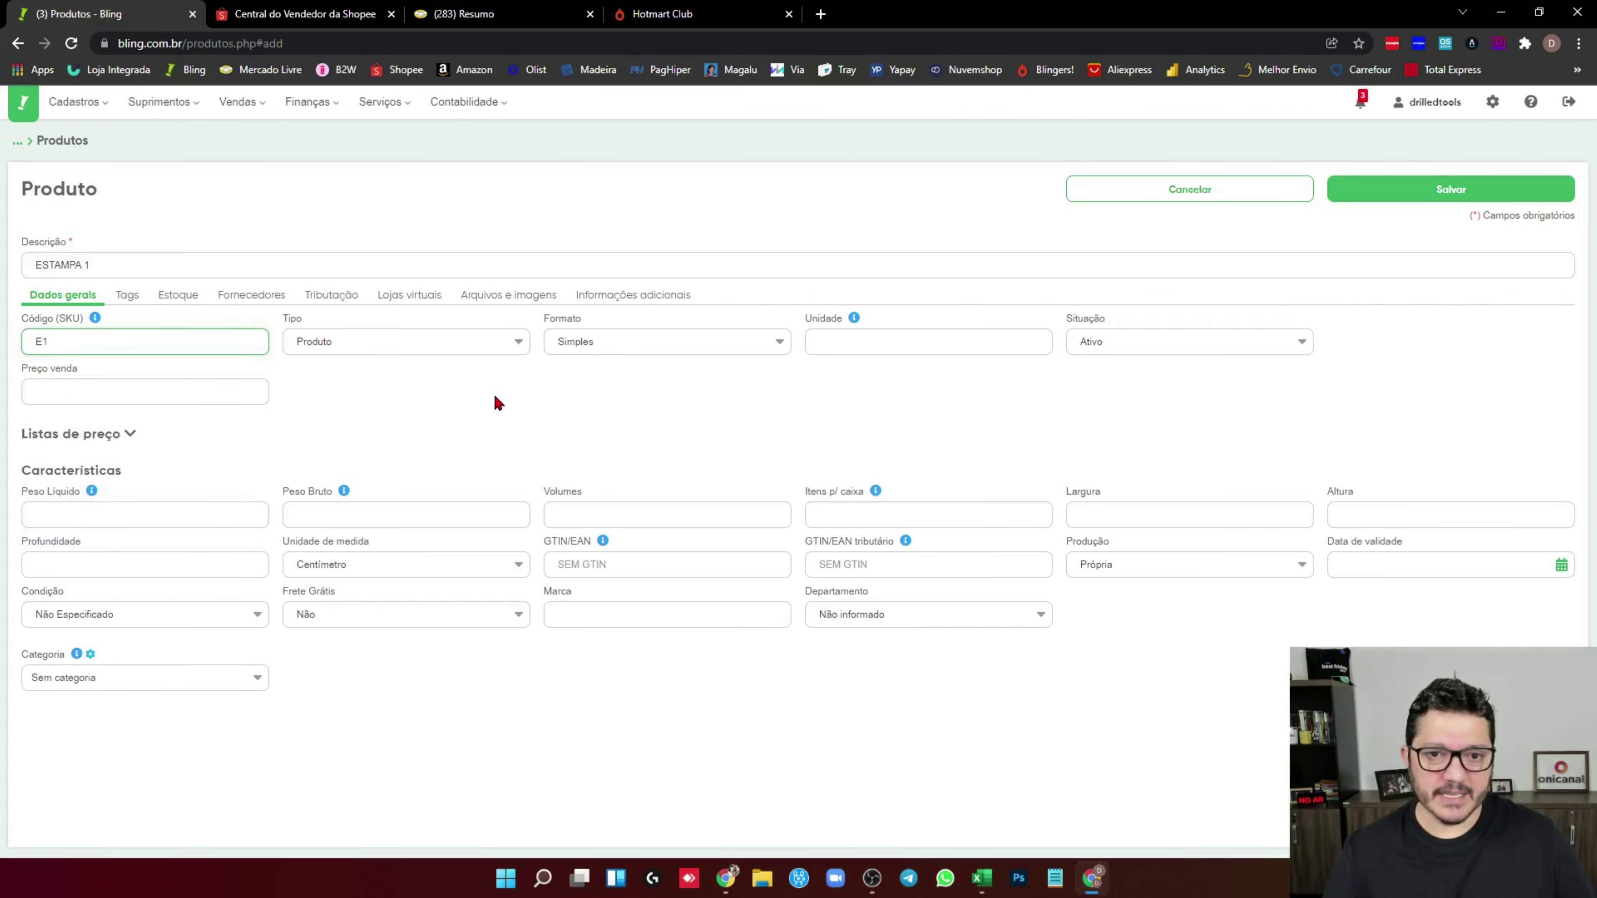
{"action": "left_click", "coordinate": [544, 392]}
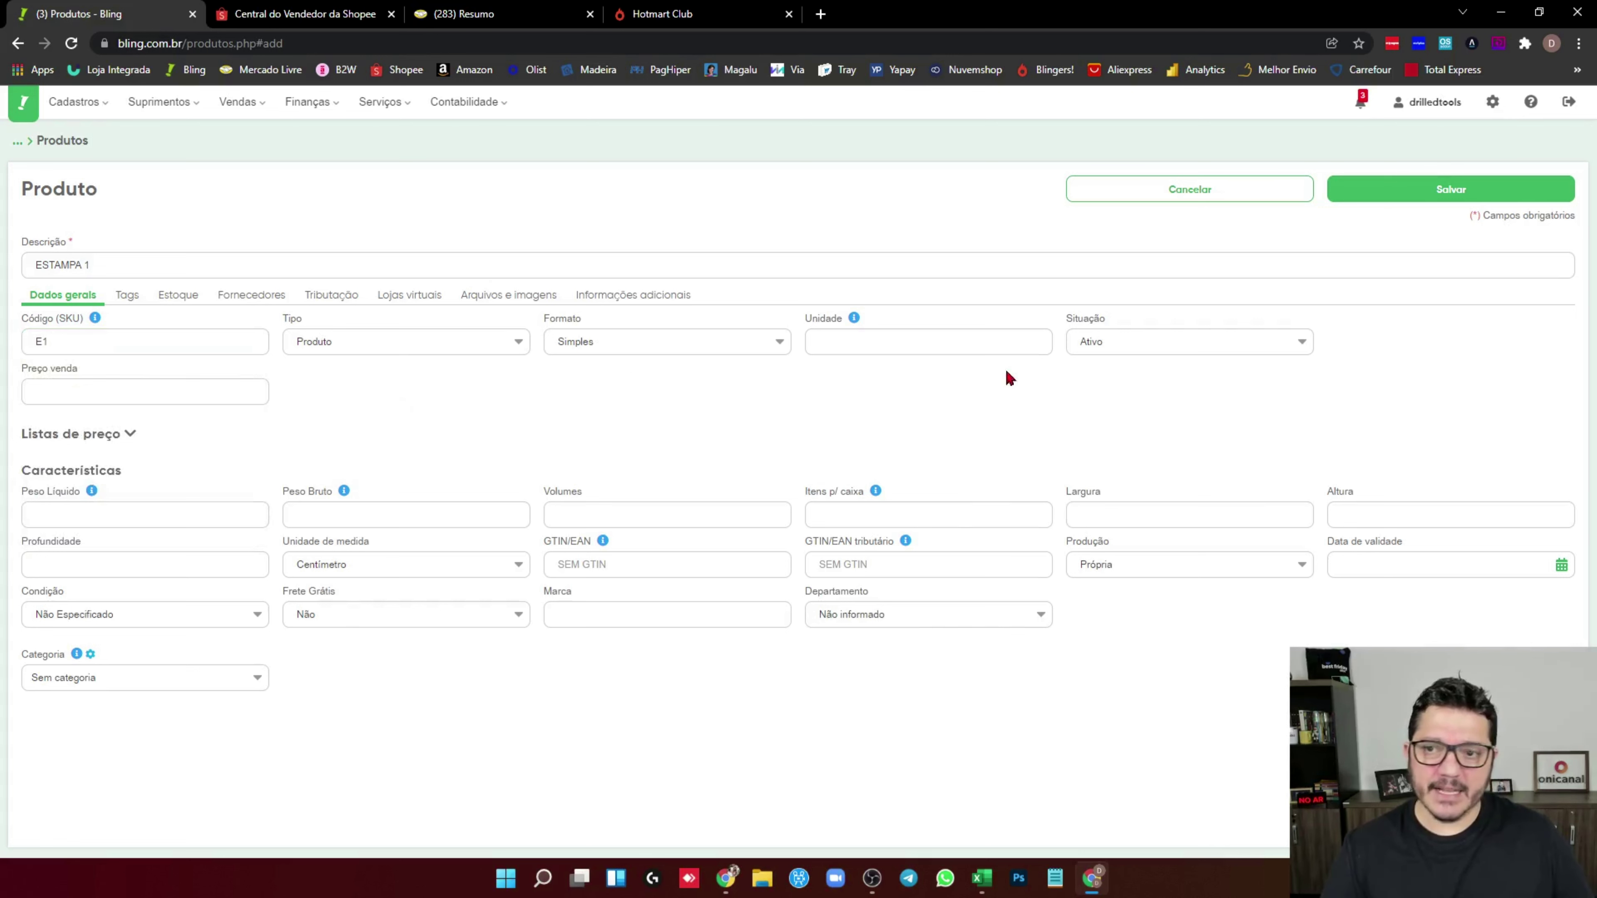
{"action": "left_click", "coordinate": [1446, 199]}
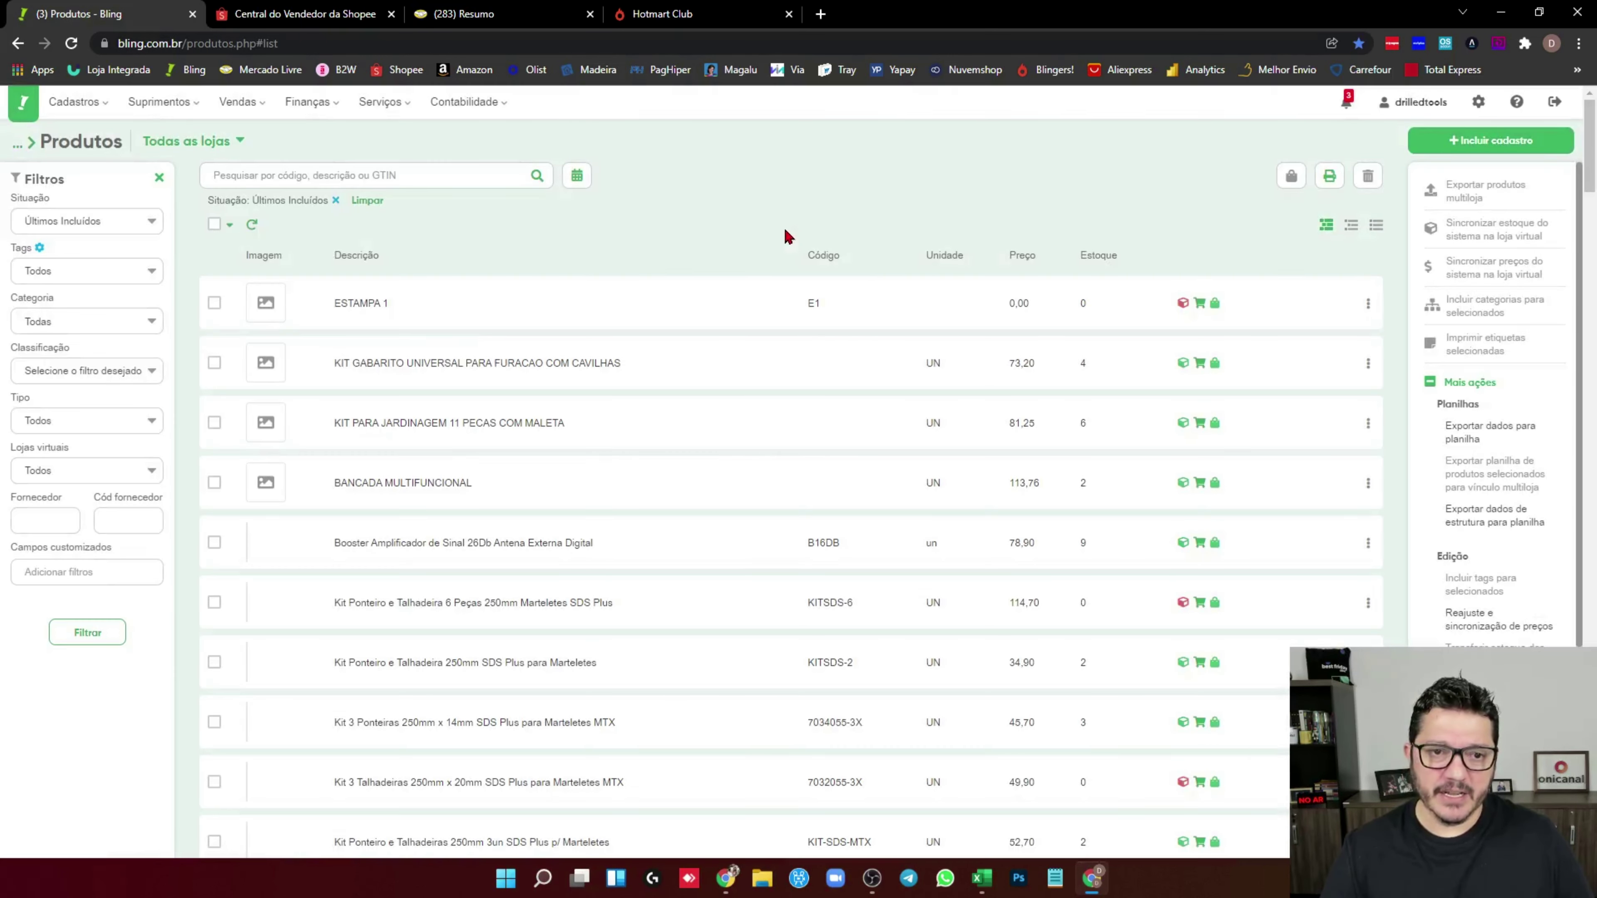
Record a stock entry of 10 units for ESTAMPA 1 and return to Produtos
{"action": "left_click", "coordinate": [1374, 226]}
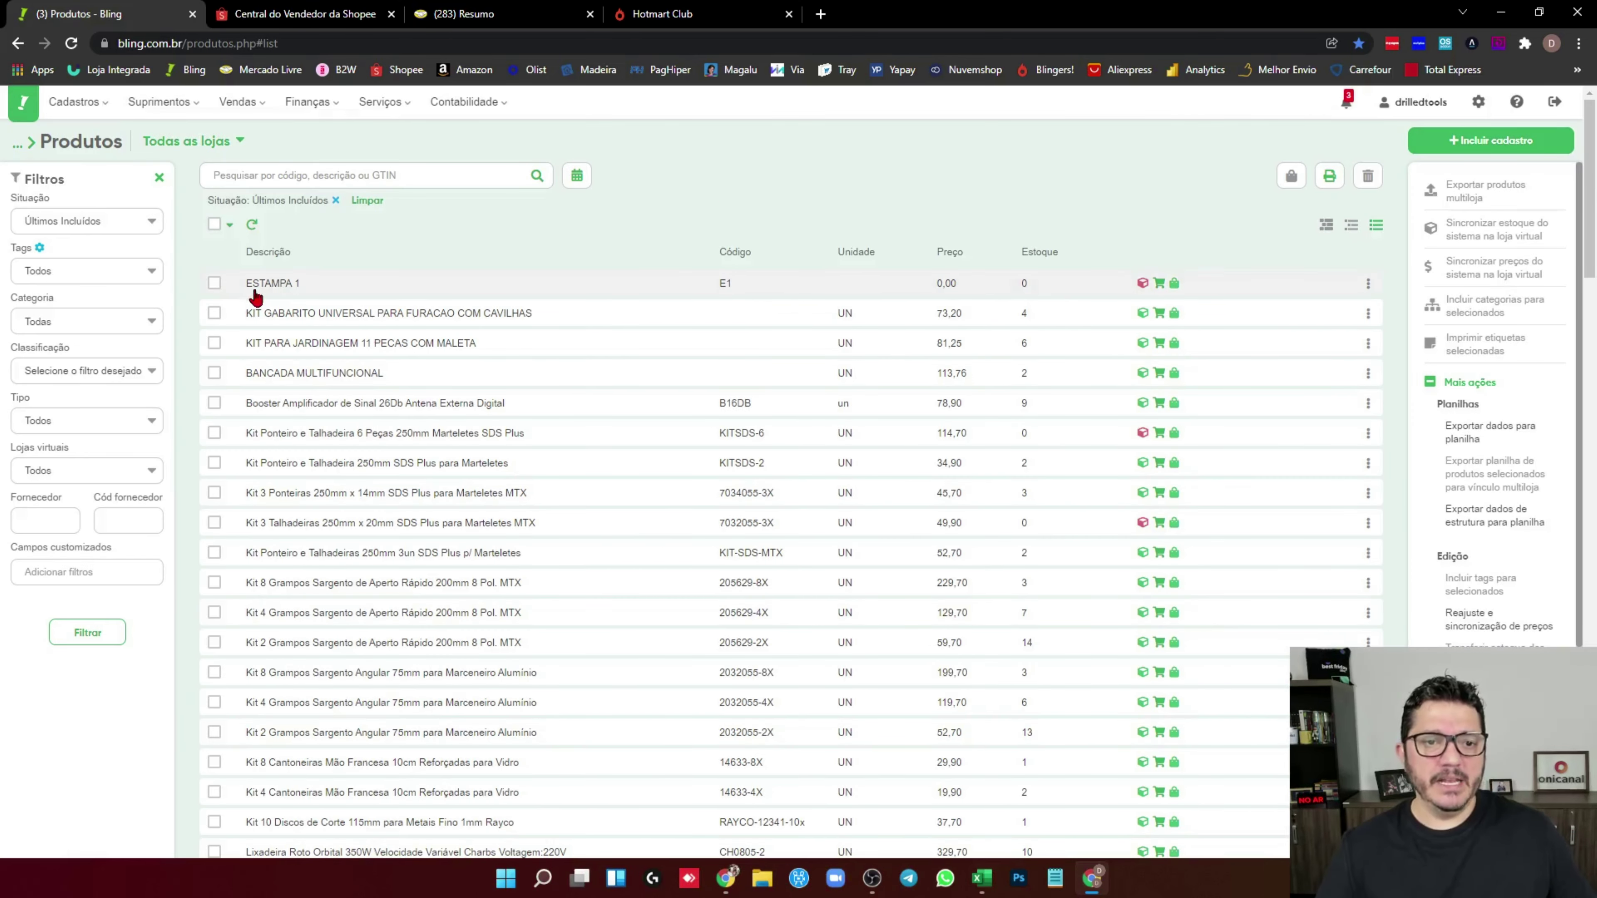
{"action": "left_click", "coordinate": [1143, 285]}
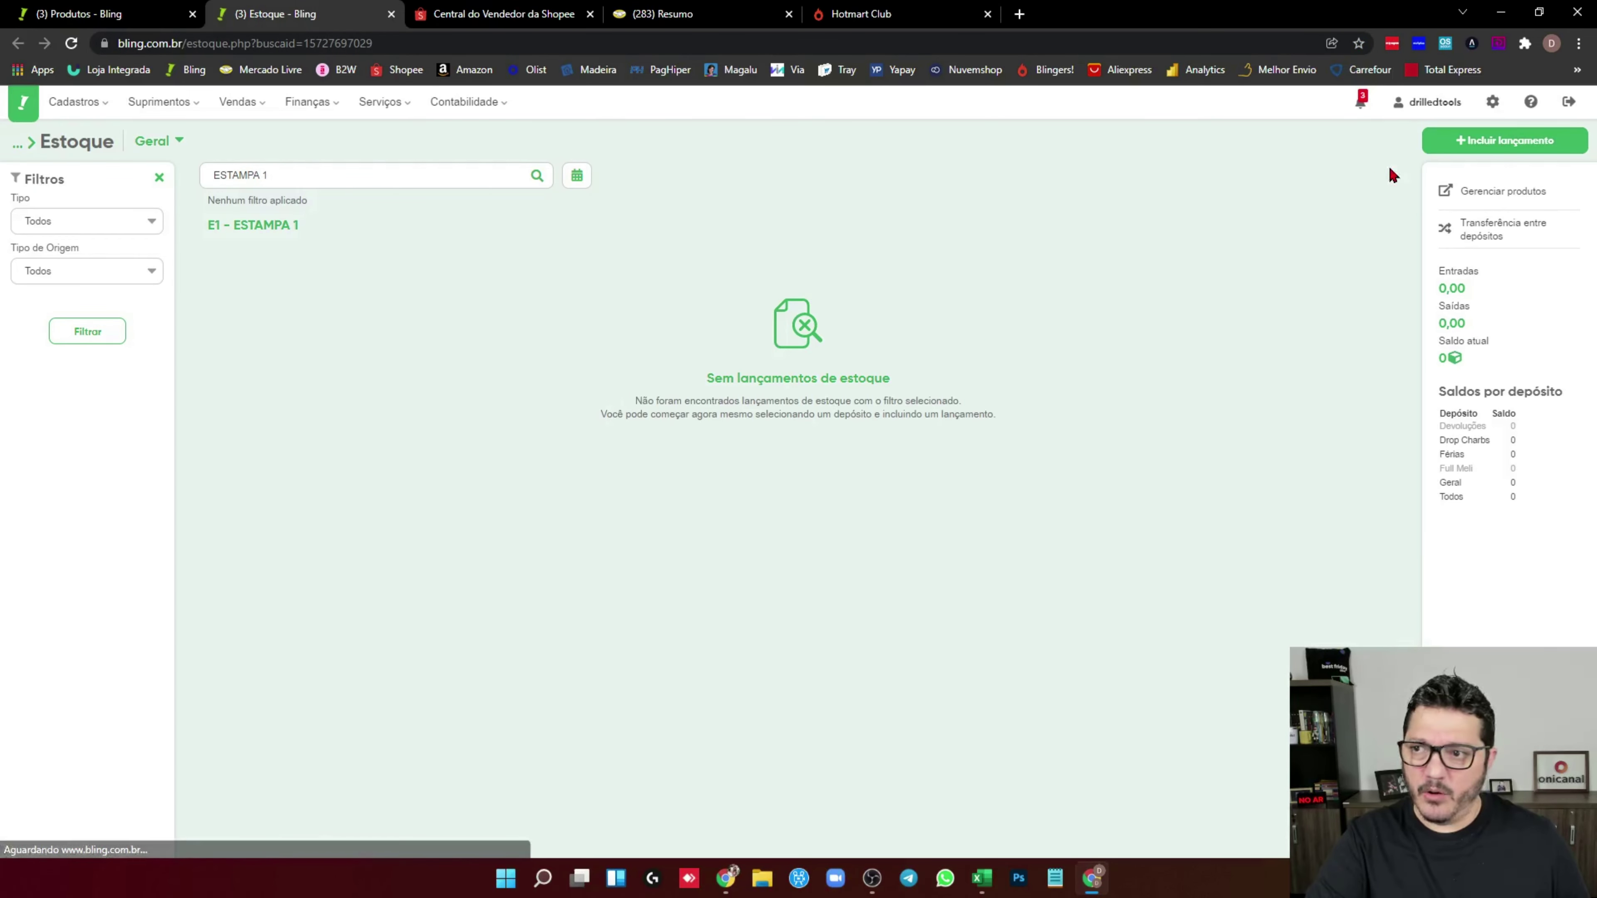
{"action": "left_click", "coordinate": [1503, 140]}
{"action": "type", "text": "10"}
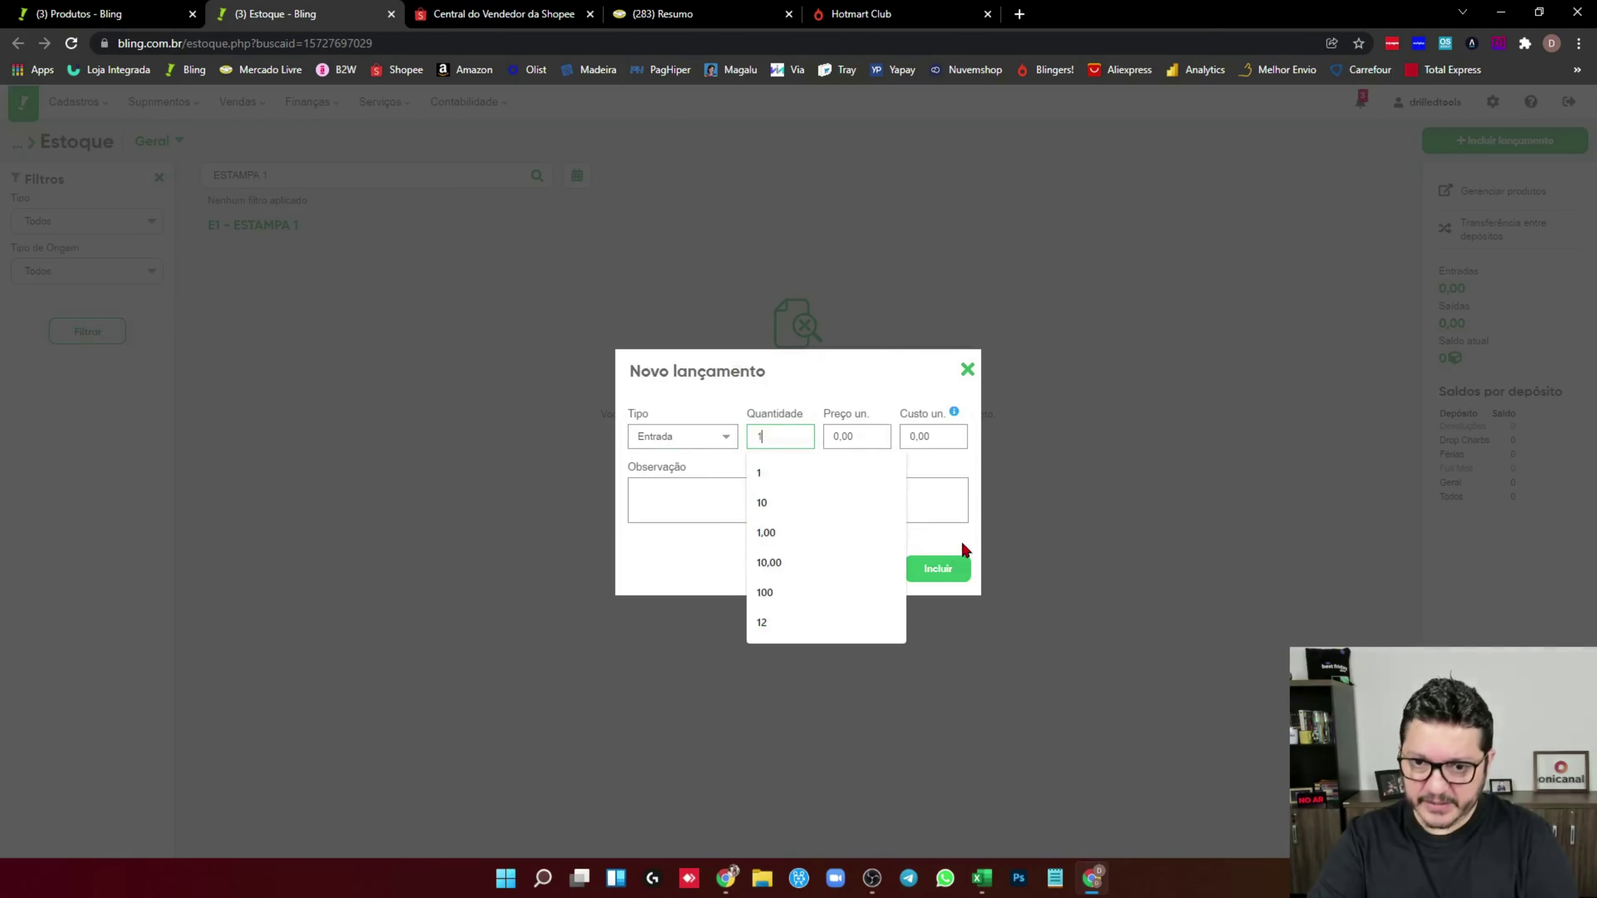
{"action": "left_click", "coordinate": [940, 568]}
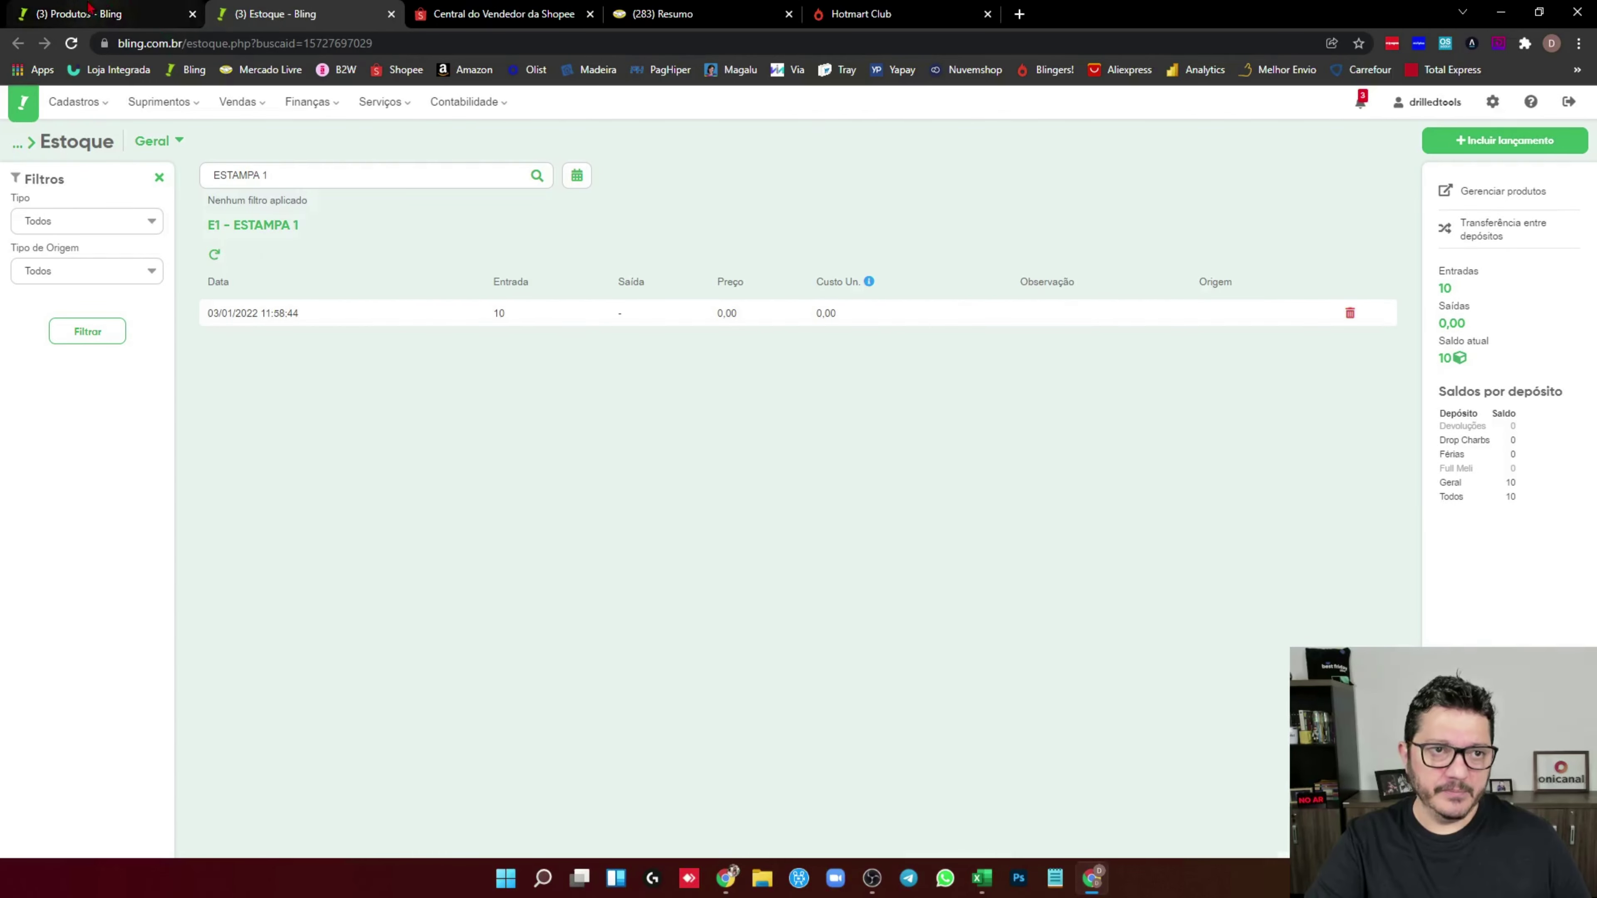
{"action": "left_click", "coordinate": [79, 13]}
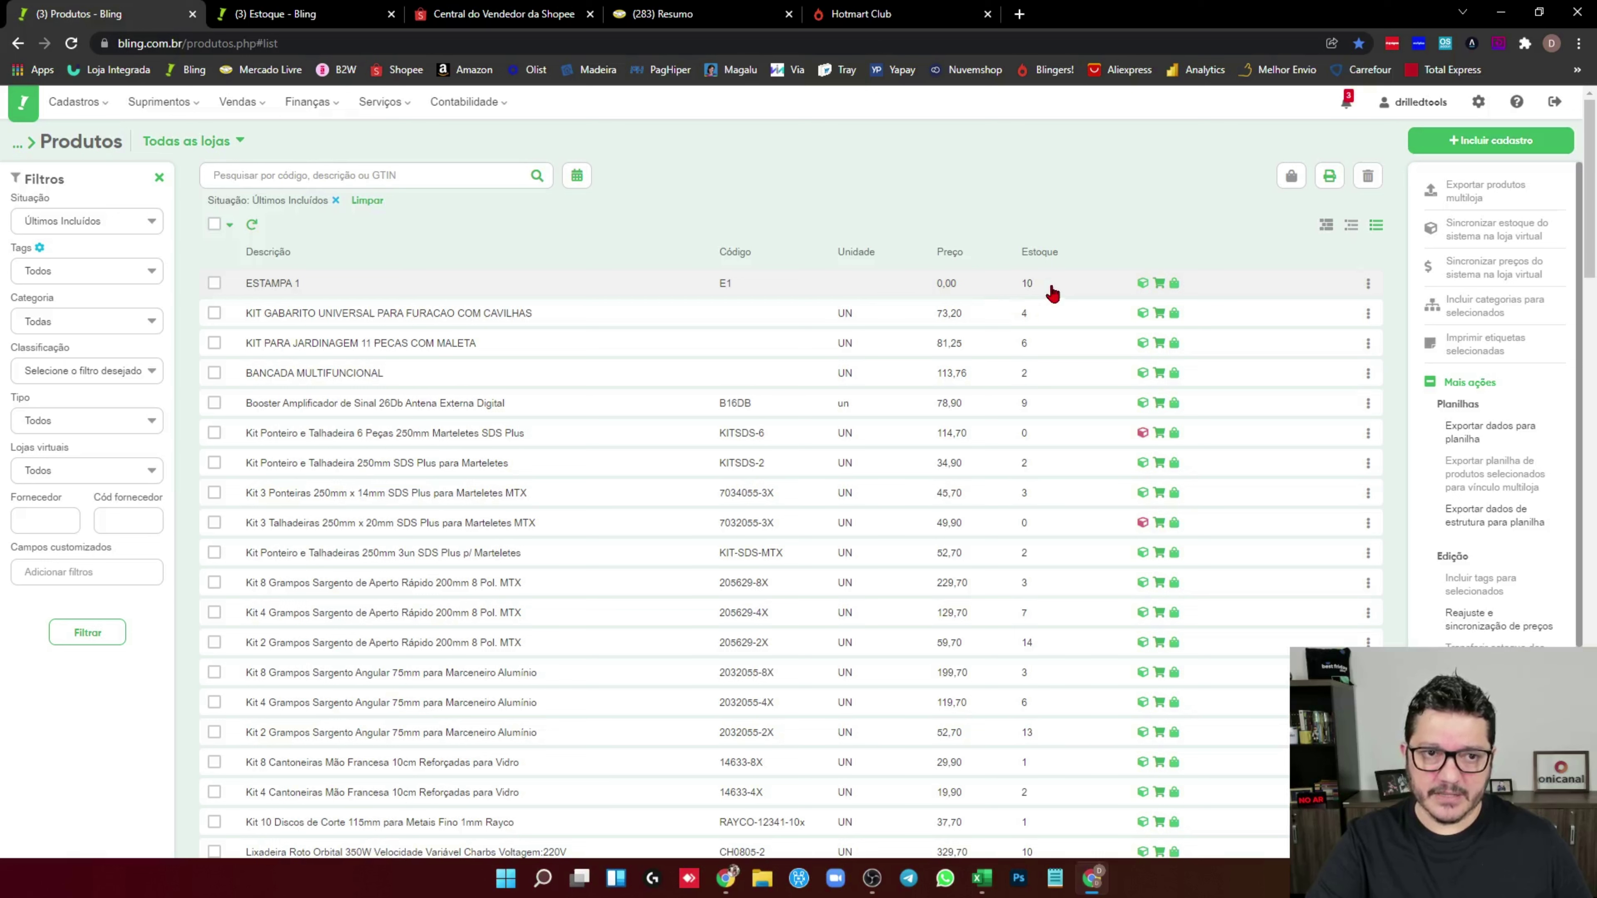
{"action": "left_click", "coordinate": [1481, 144]}
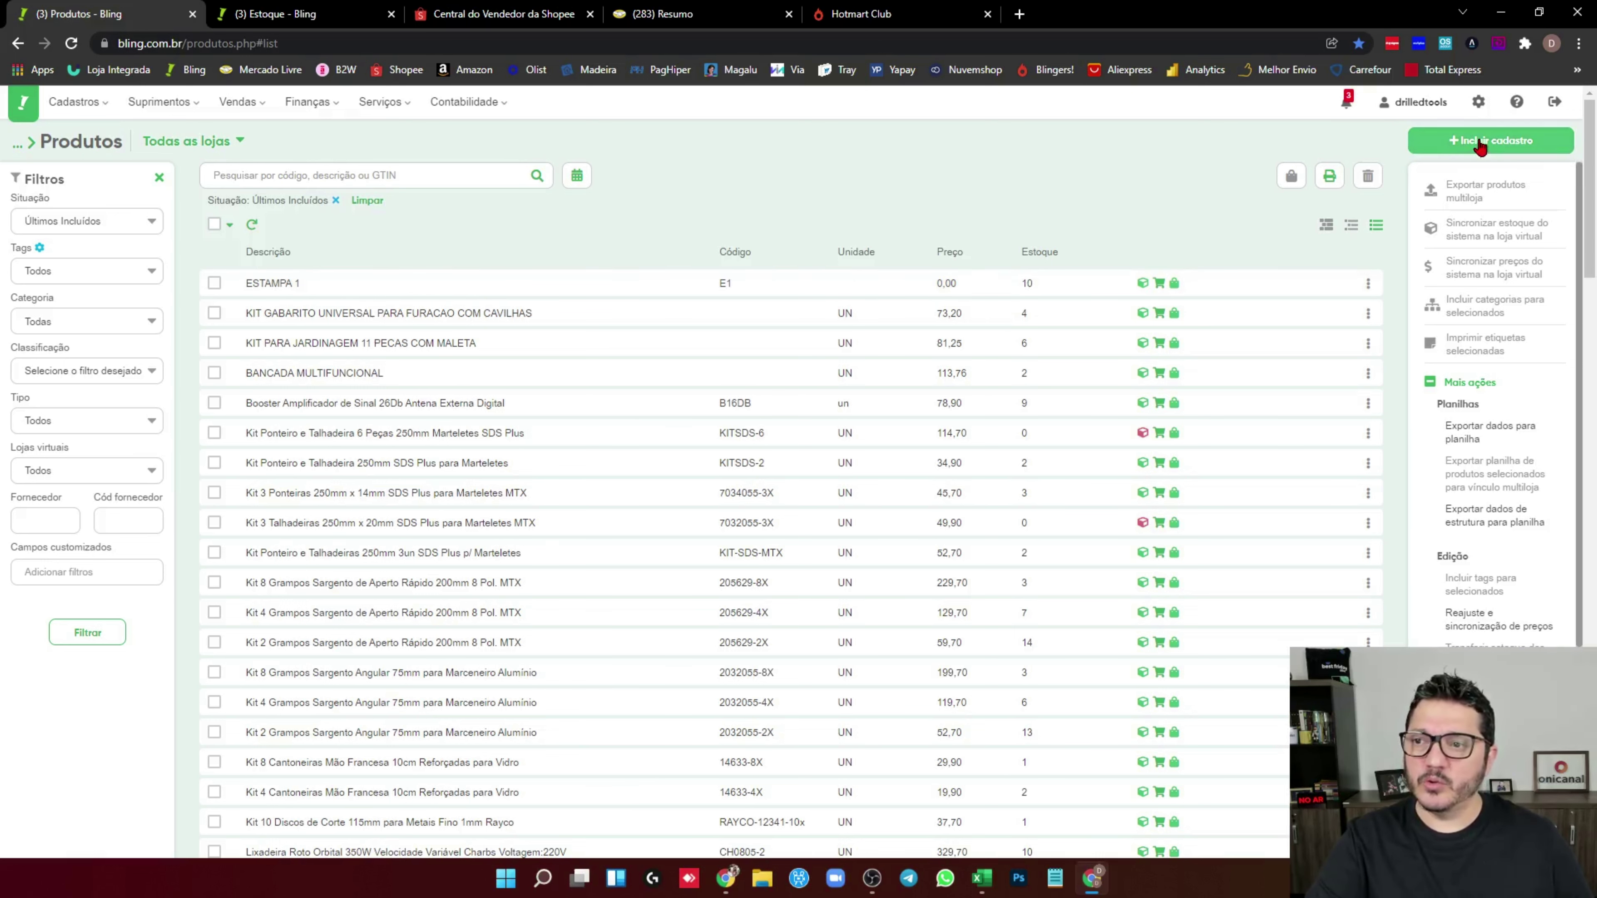
Describe the new product as Camiseta XYZ with SKU C
{"action": "left_click", "coordinate": [125, 264]}
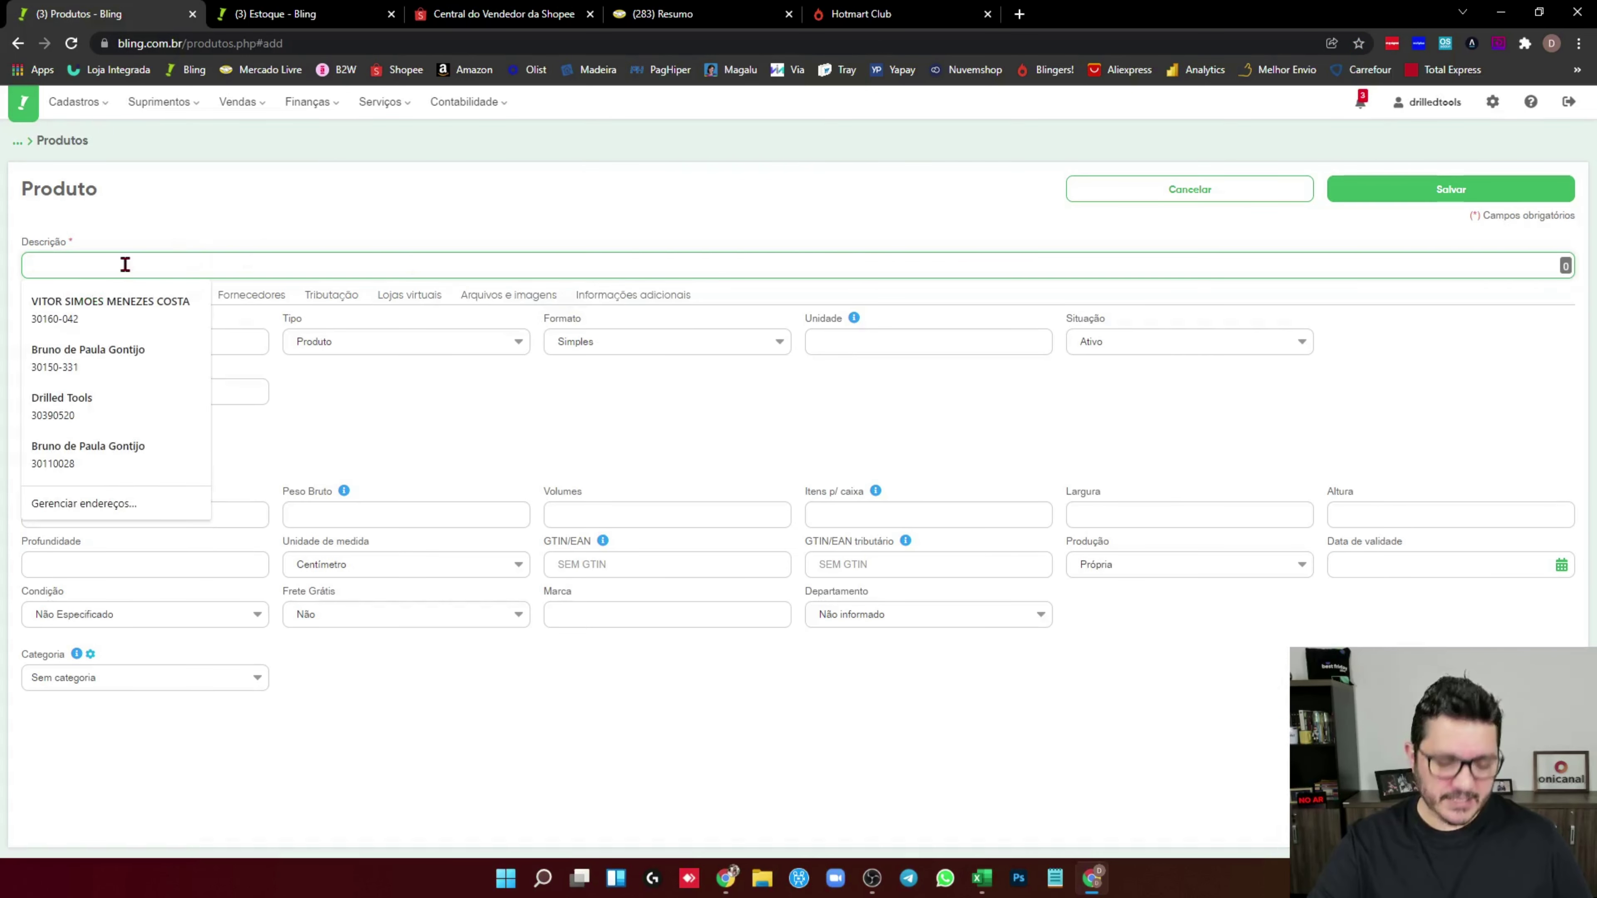
{"action": "type", "text": "Cami"}
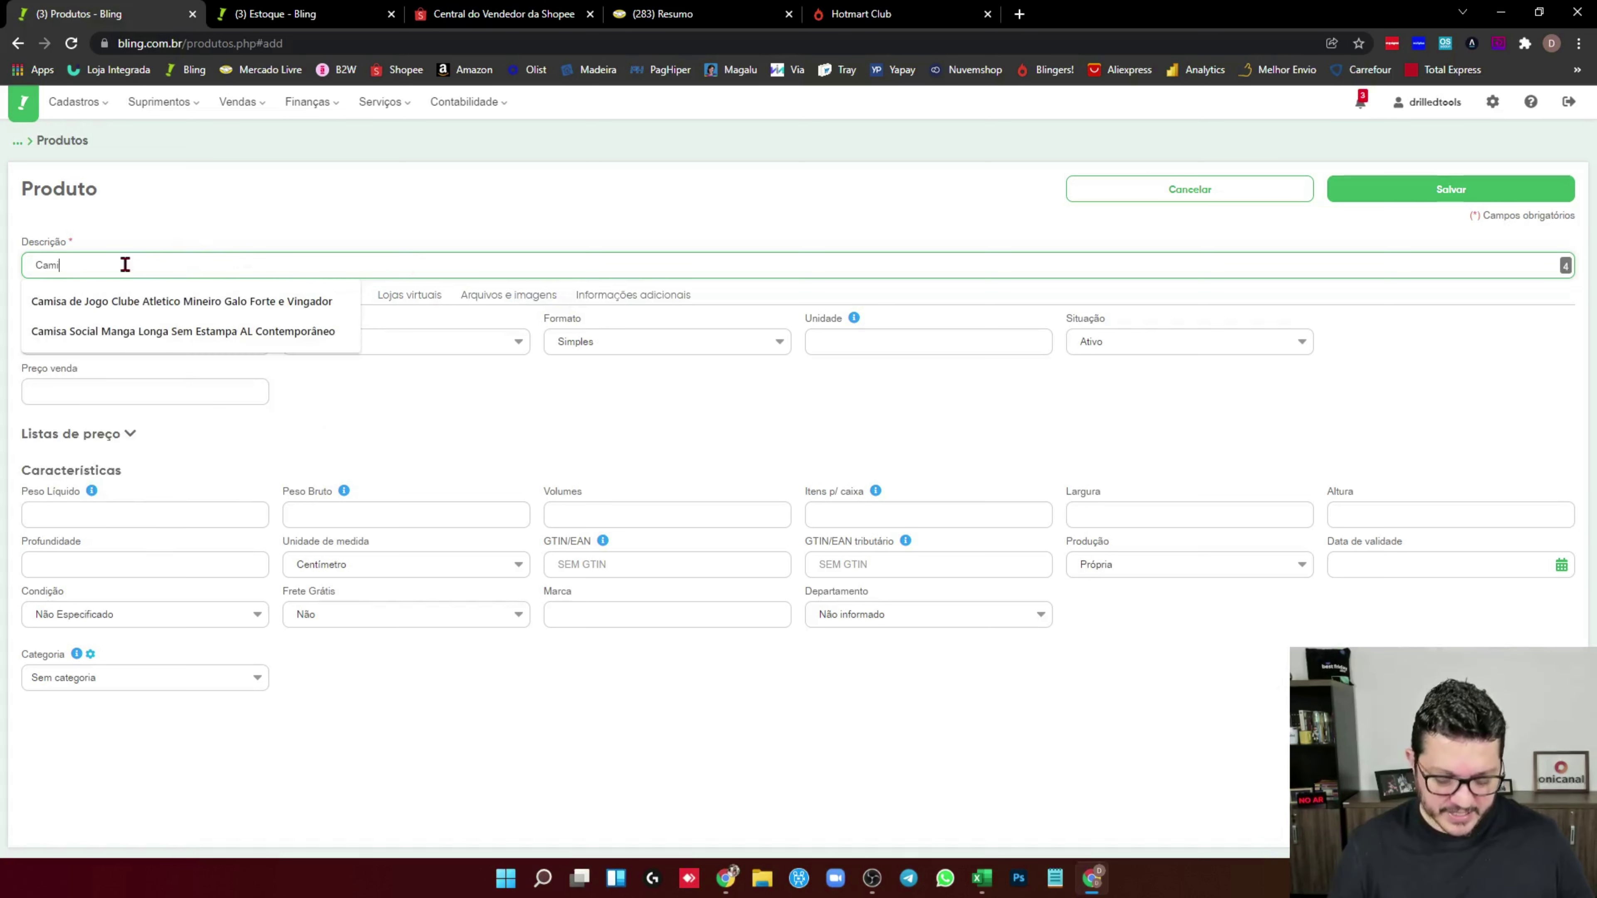
{"action": "type", "text": "seta"}
{"action": "key", "text": "BackSpace"}
{"action": "key", "text": "BackSpace"}
{"action": "type", "text": "eta XYZ"}
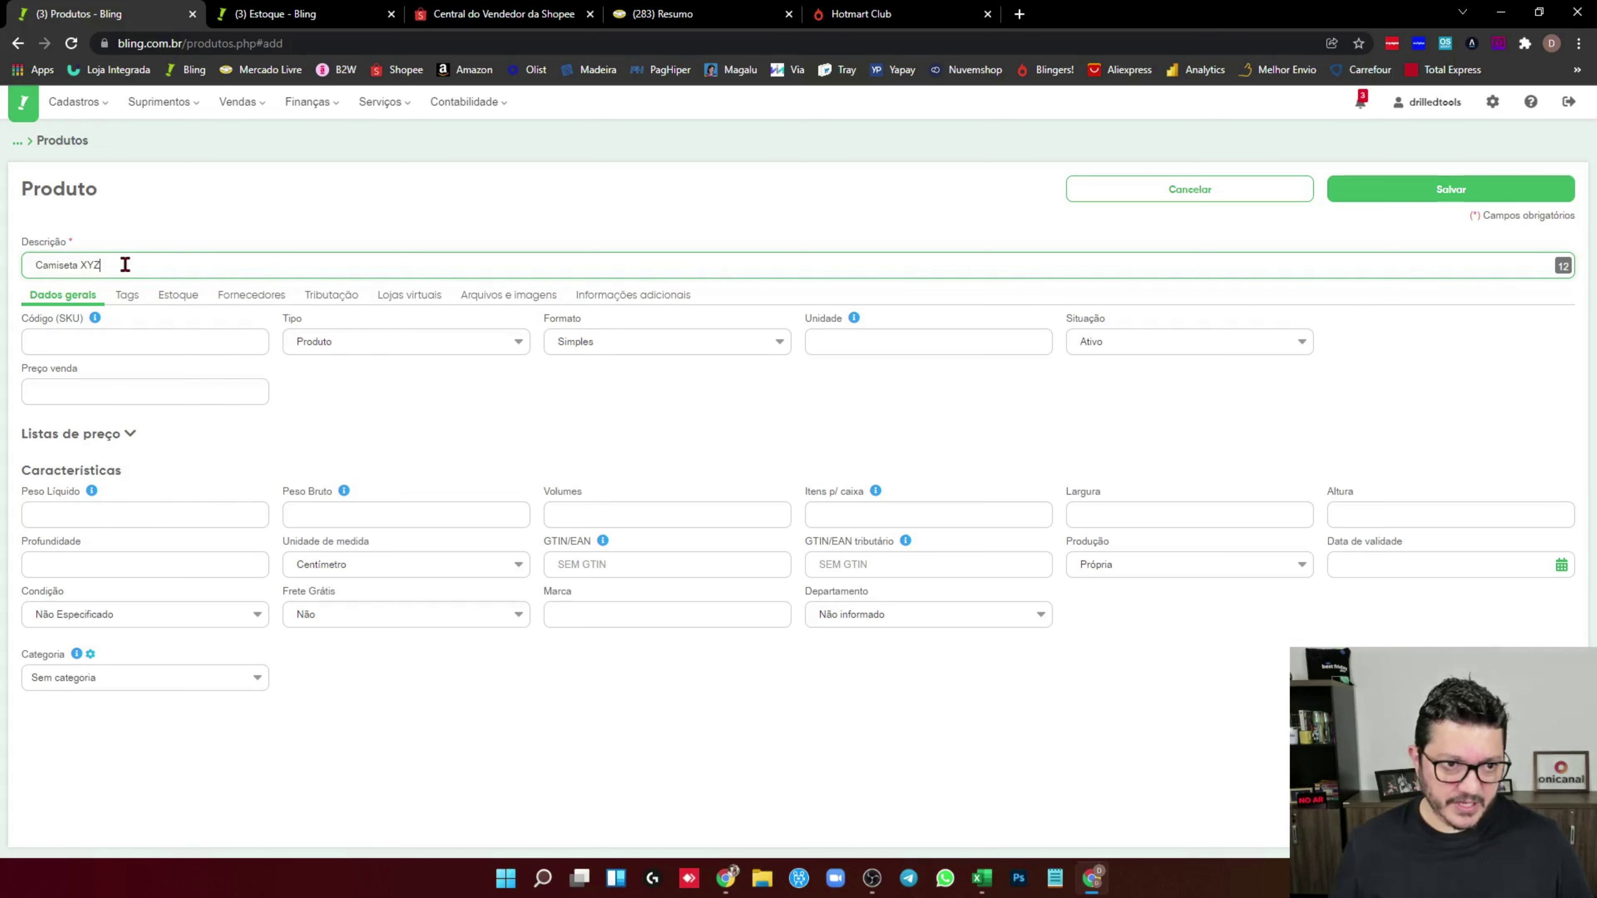
{"action": "left_click", "coordinate": [433, 389]}
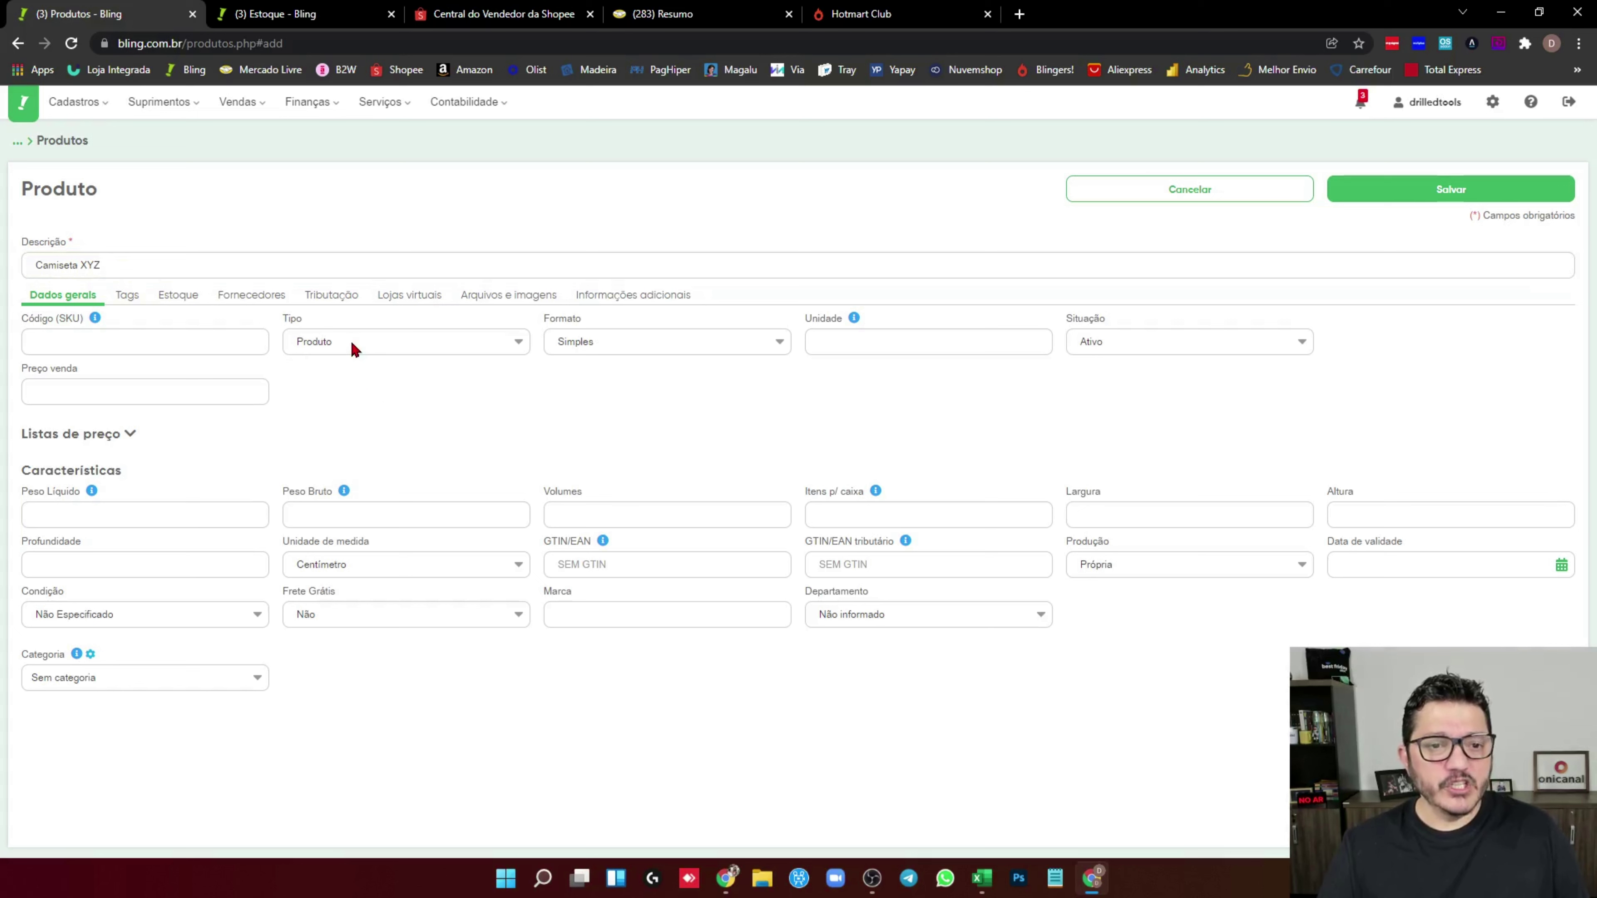
{"action": "left_click", "coordinate": [55, 339]}
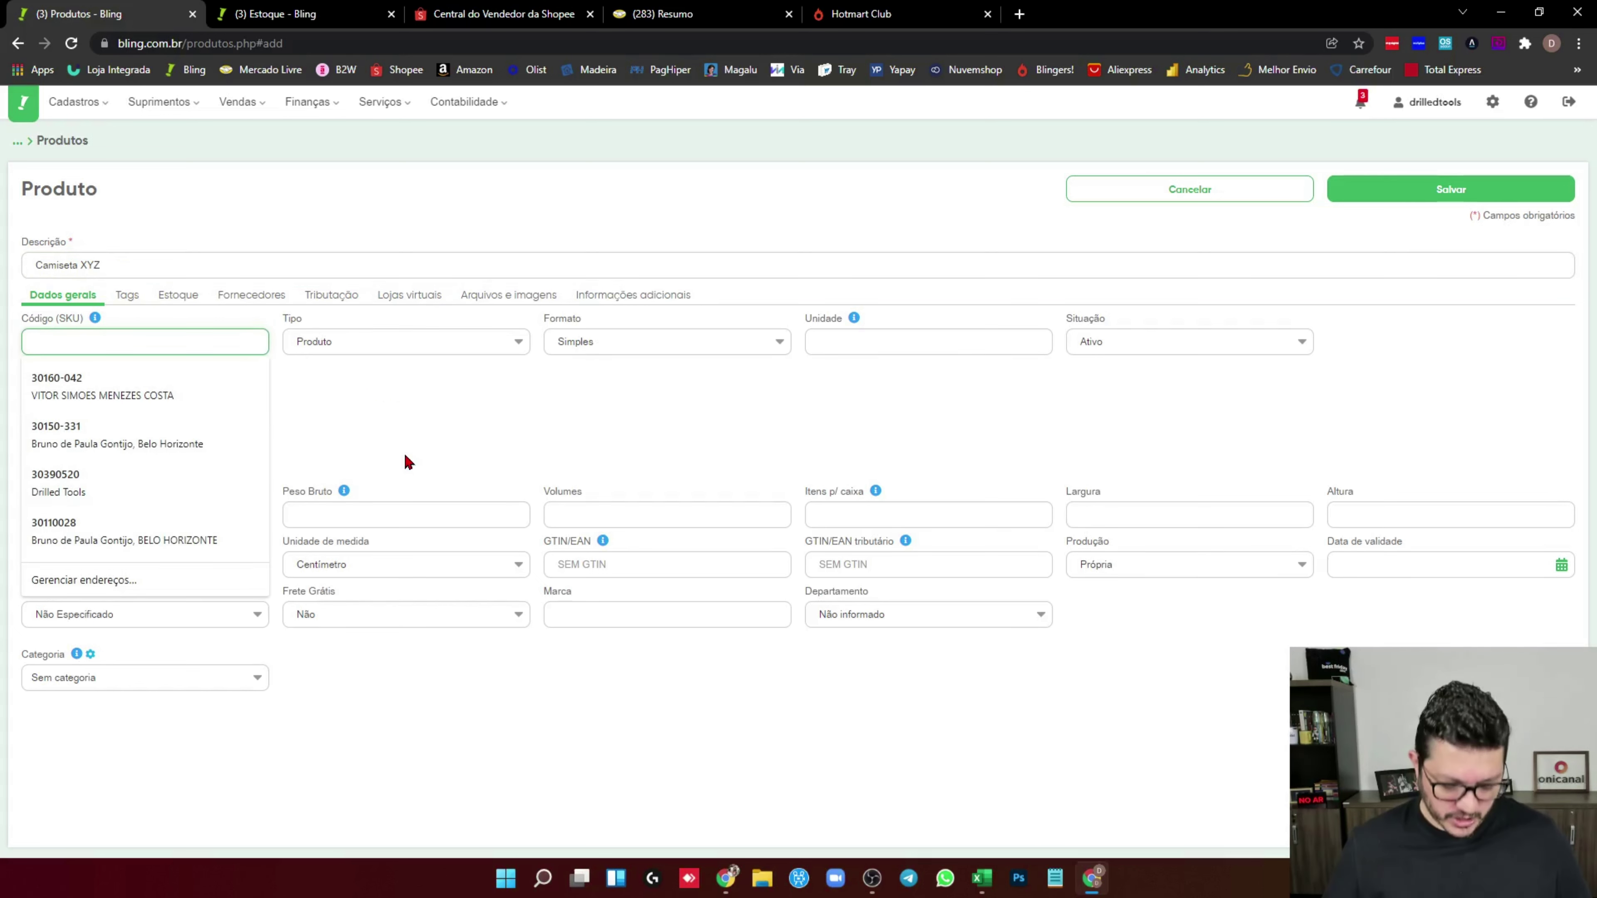
{"action": "type", "text": "C"}
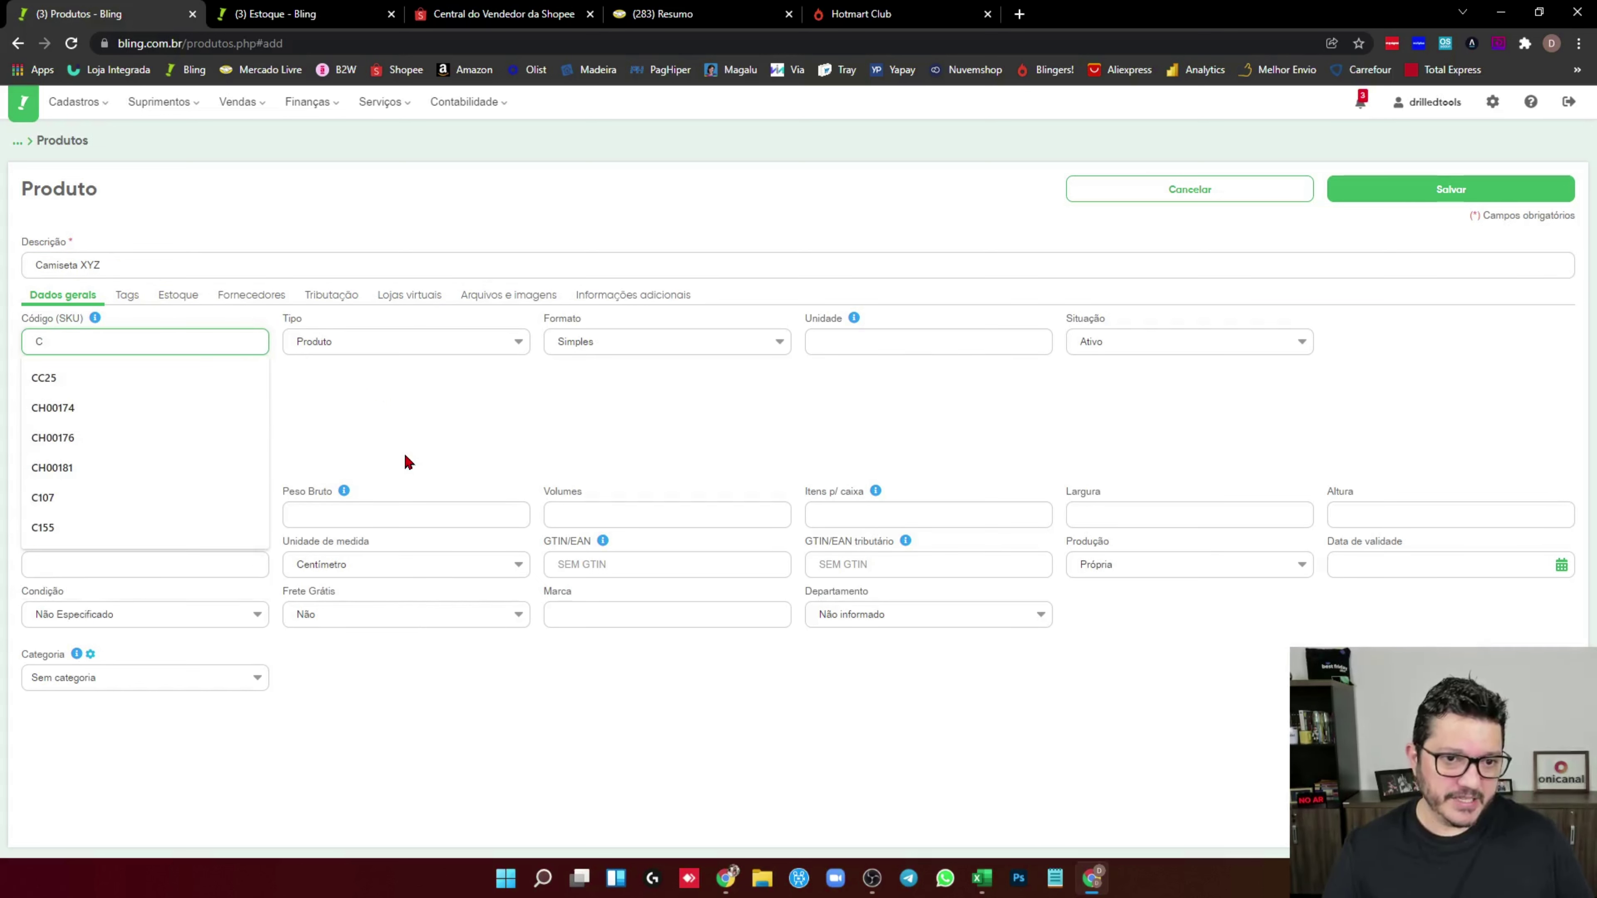
{"action": "left_click", "coordinate": [405, 463]}
Keep type Produto and set the format to Com variações
{"action": "left_click", "coordinate": [354, 346]}
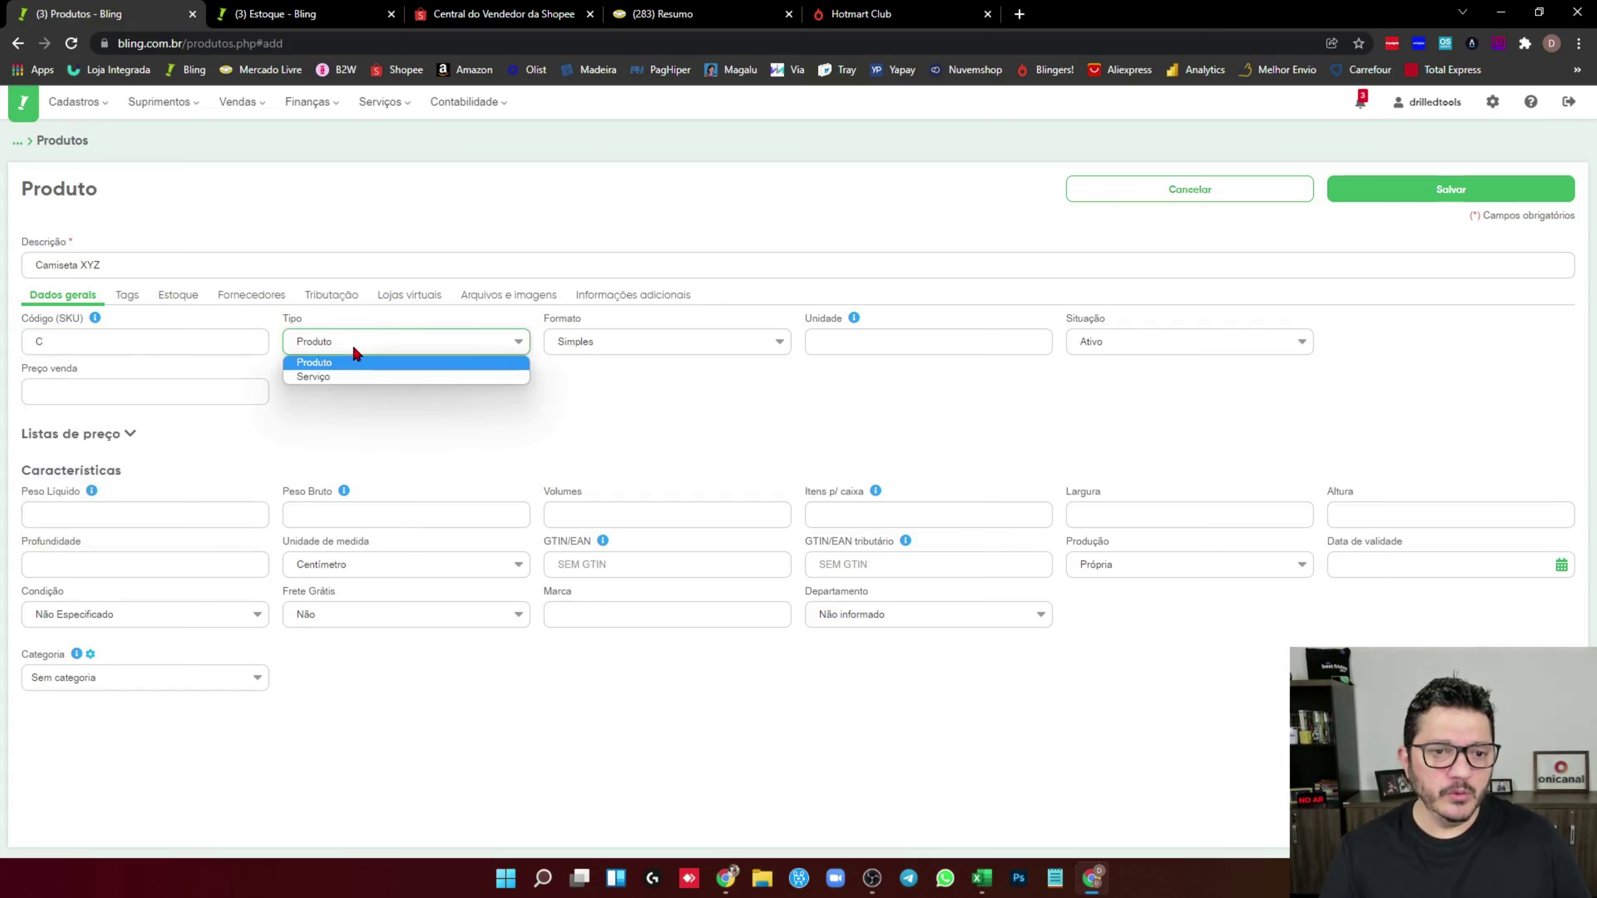
{"action": "left_click", "coordinate": [353, 363]}
{"action": "left_click", "coordinate": [688, 343]}
{"action": "left_click", "coordinate": [613, 375]}
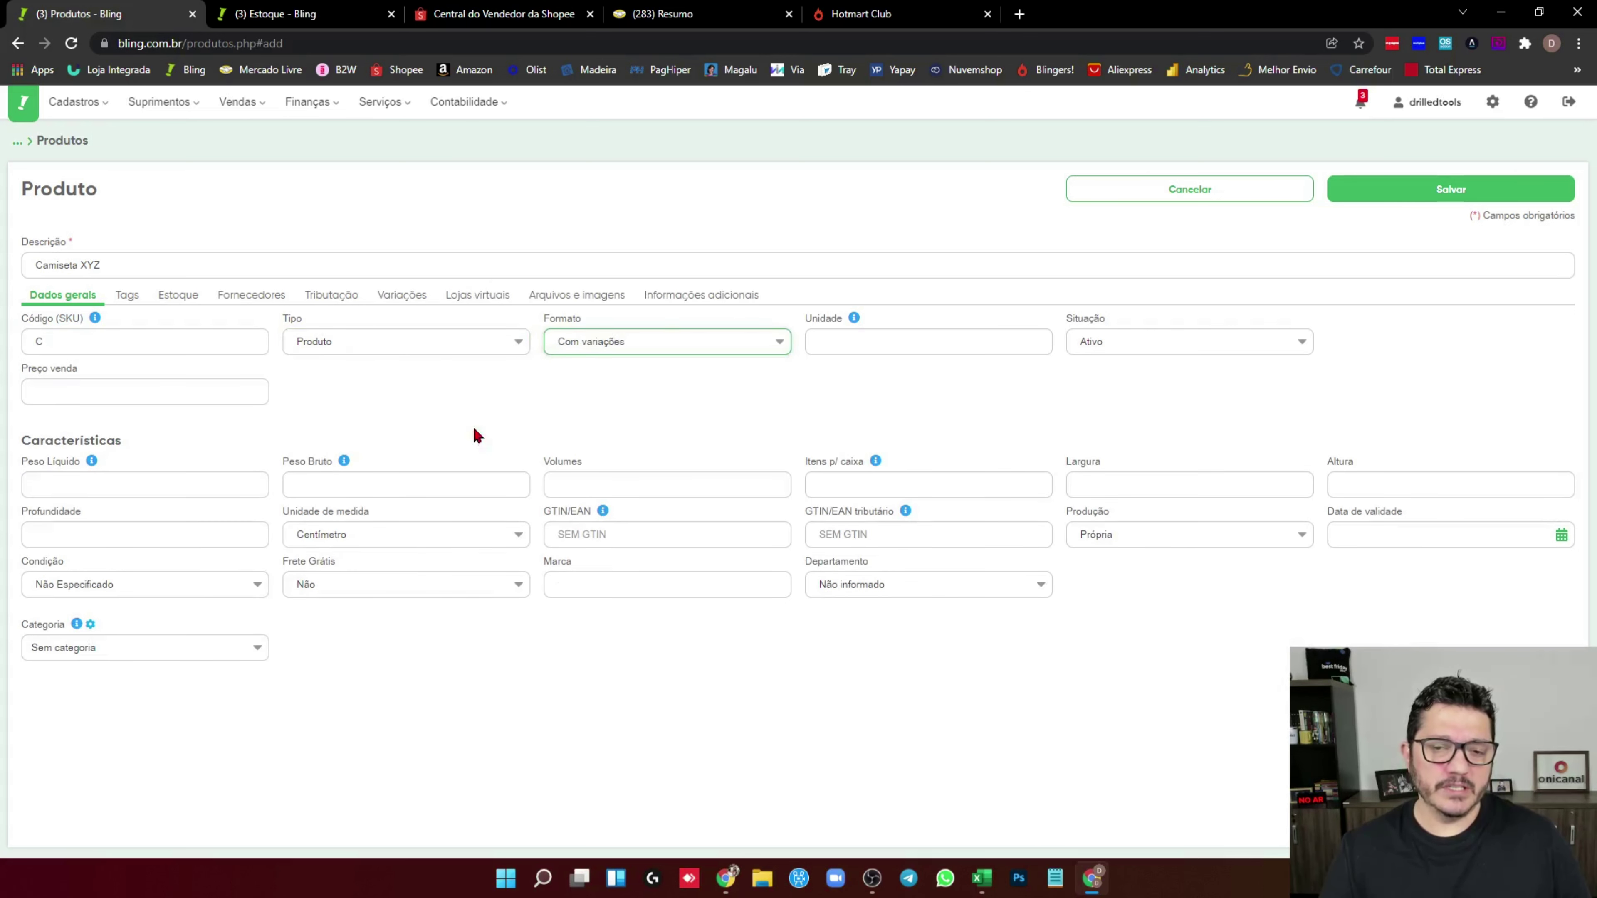
Enter the Cor:Preto;Tamanho variation rows for sizes P, M and G
{"action": "left_click", "coordinate": [401, 296]}
{"action": "left_click", "coordinate": [128, 344]}
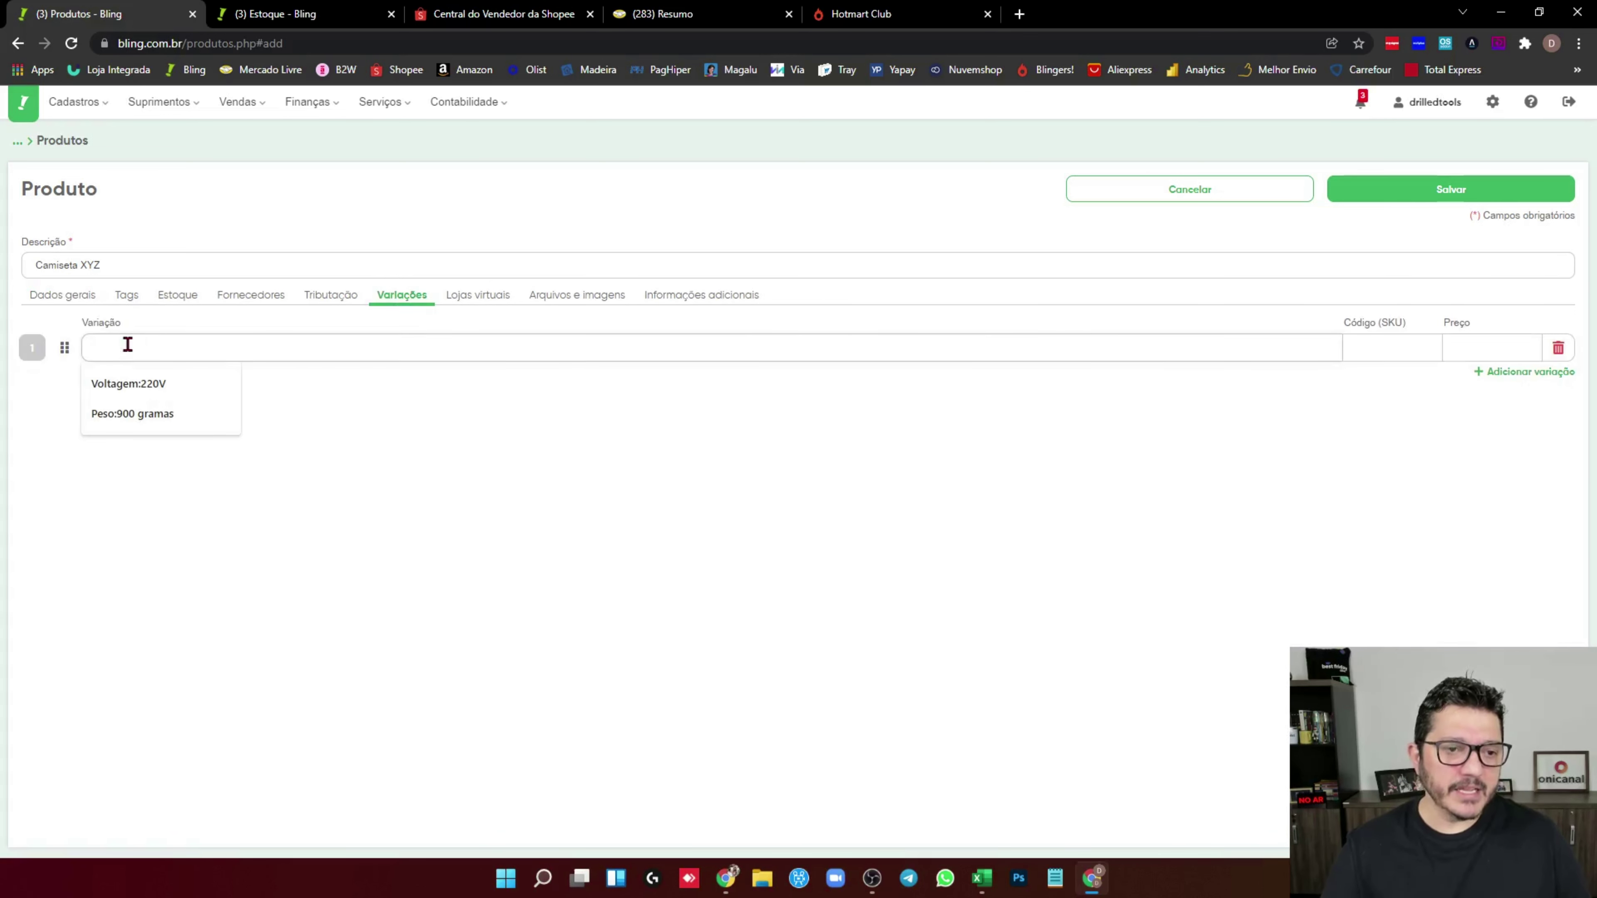
{"action": "type", "text": "coe"}
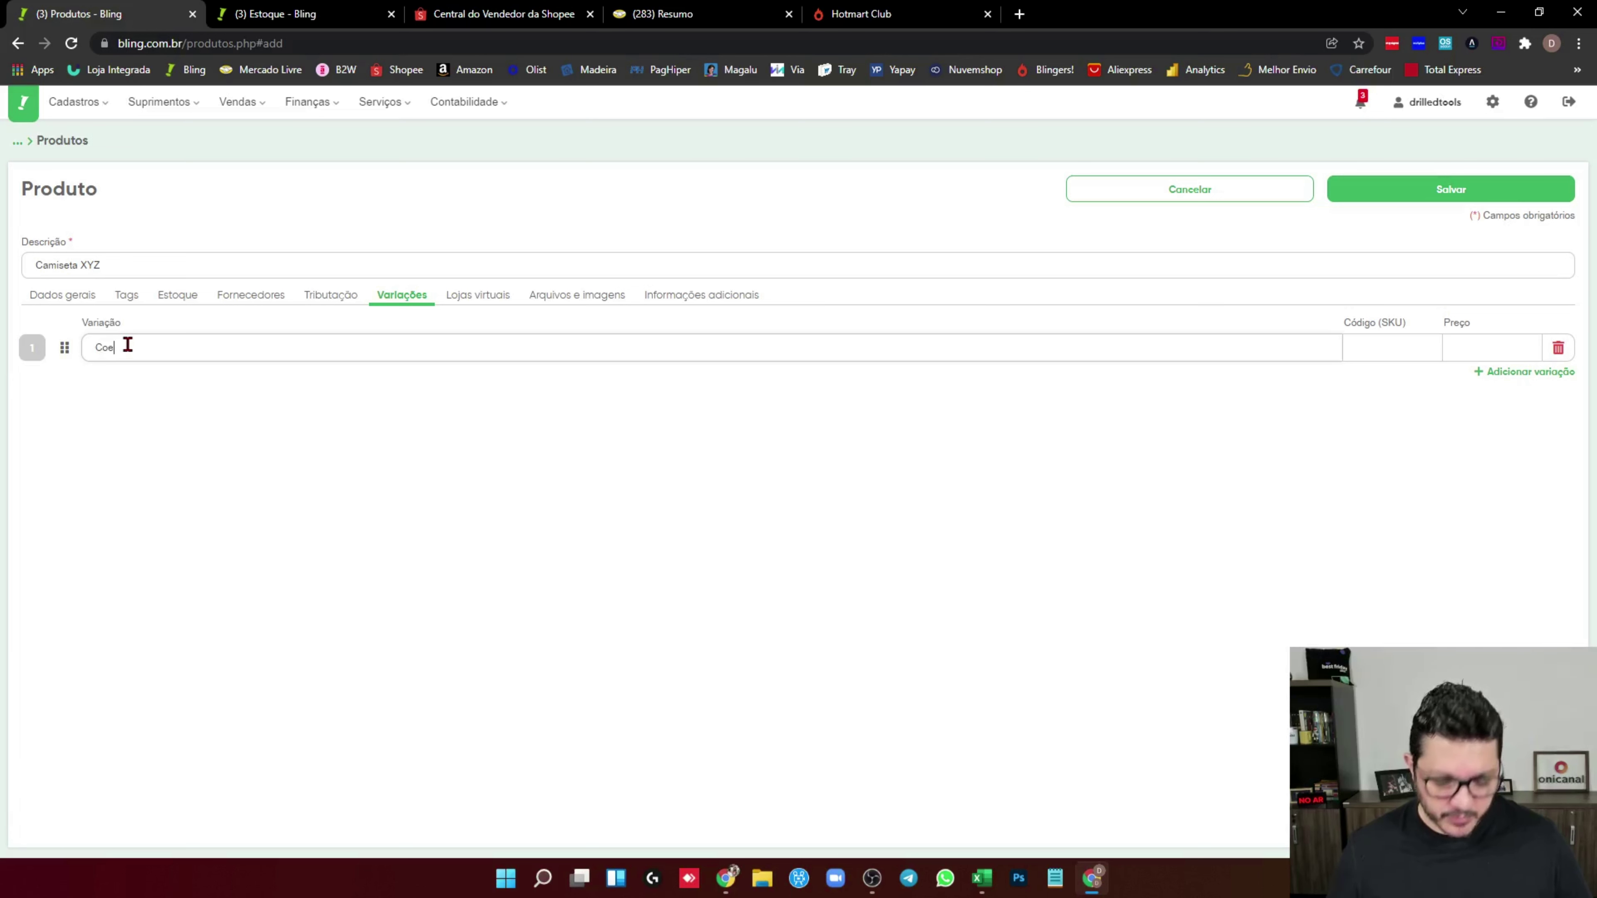
{"action": "key", "text": "BackSpace"}
{"action": "type", "text": "r:"}
{"action": "key", "text": "BackSpace"}
{"action": "type", "text": ":Preto"}
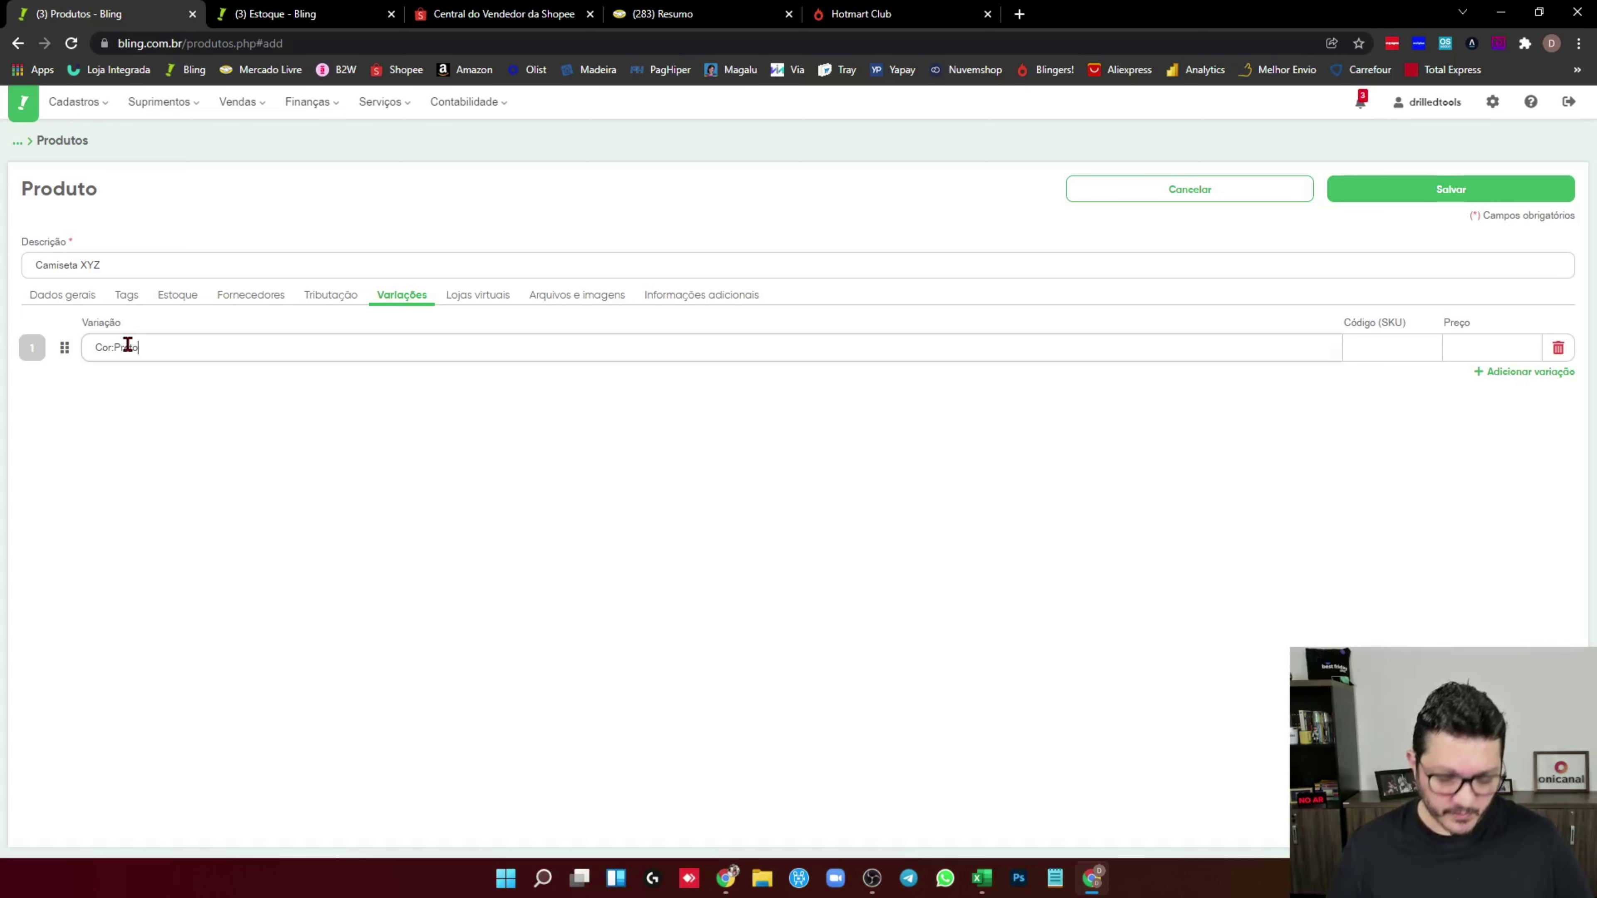
{"action": "type", "text": ";TamanhoP"}
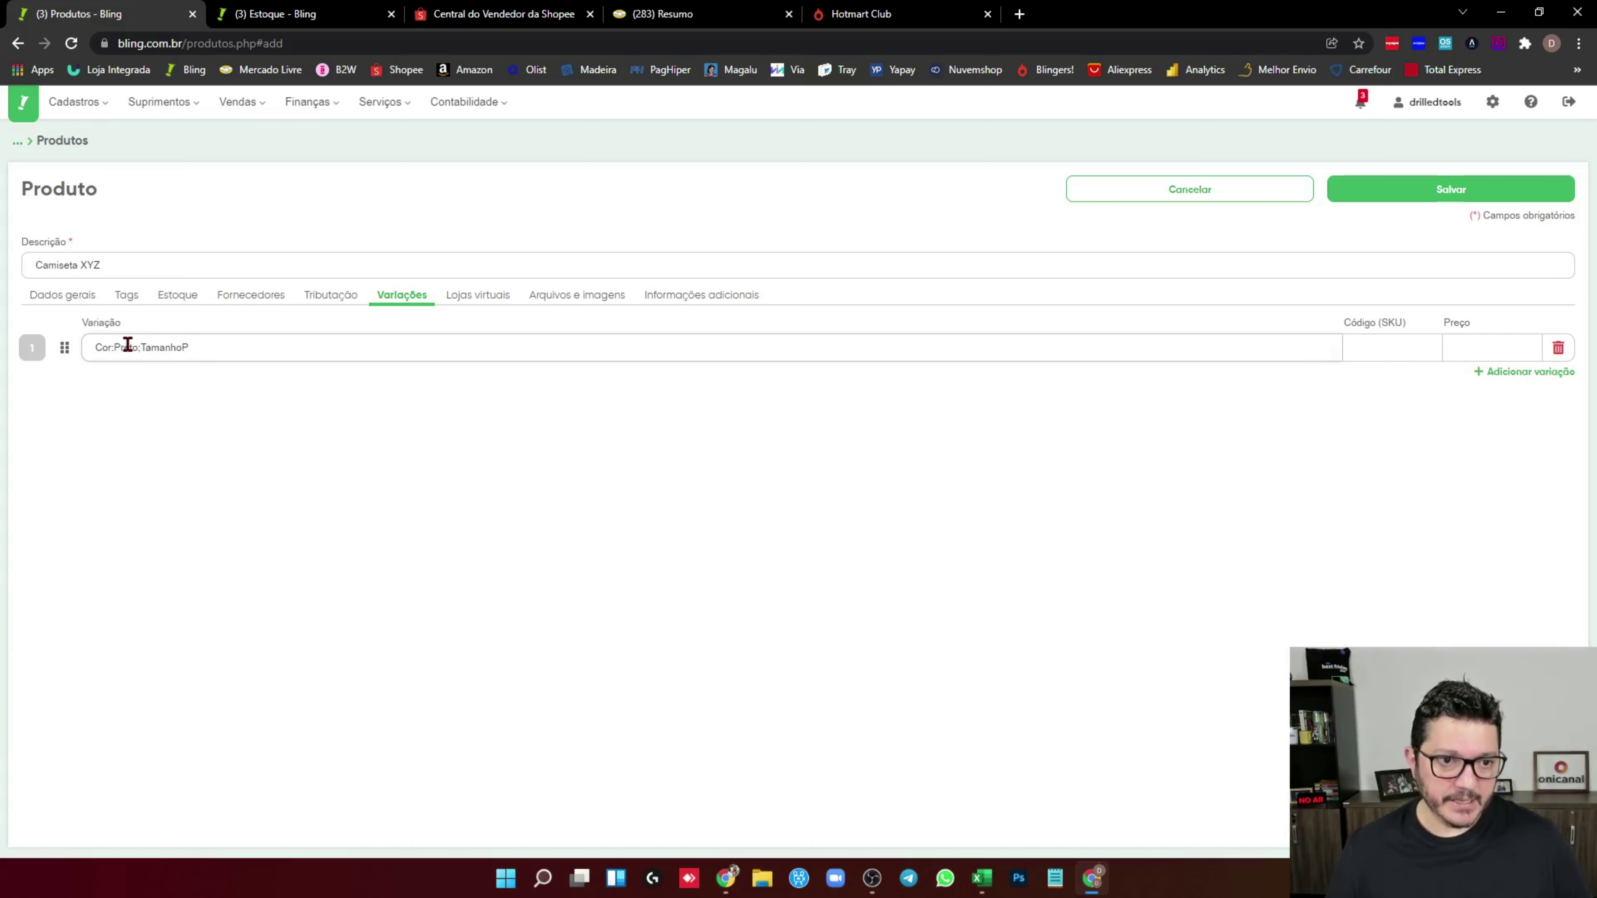
{"action": "left_click", "coordinate": [1522, 372]}
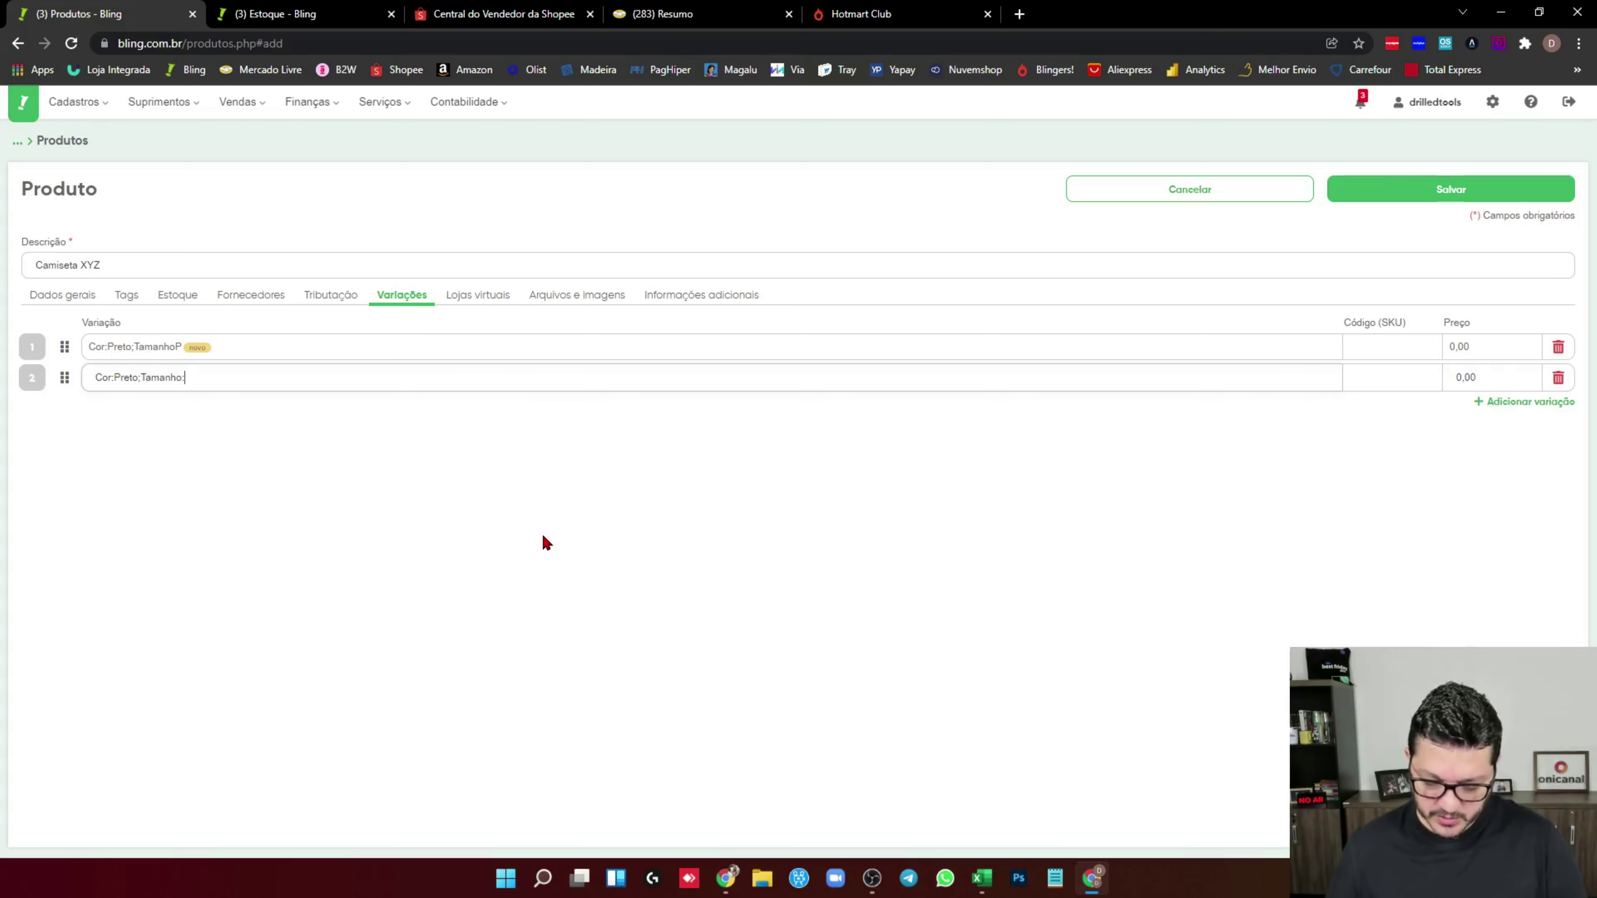
{"action": "type", "text": "M"}
{"action": "key", "text": "Return"}
{"action": "type", "text": "Cor:Preto;"}
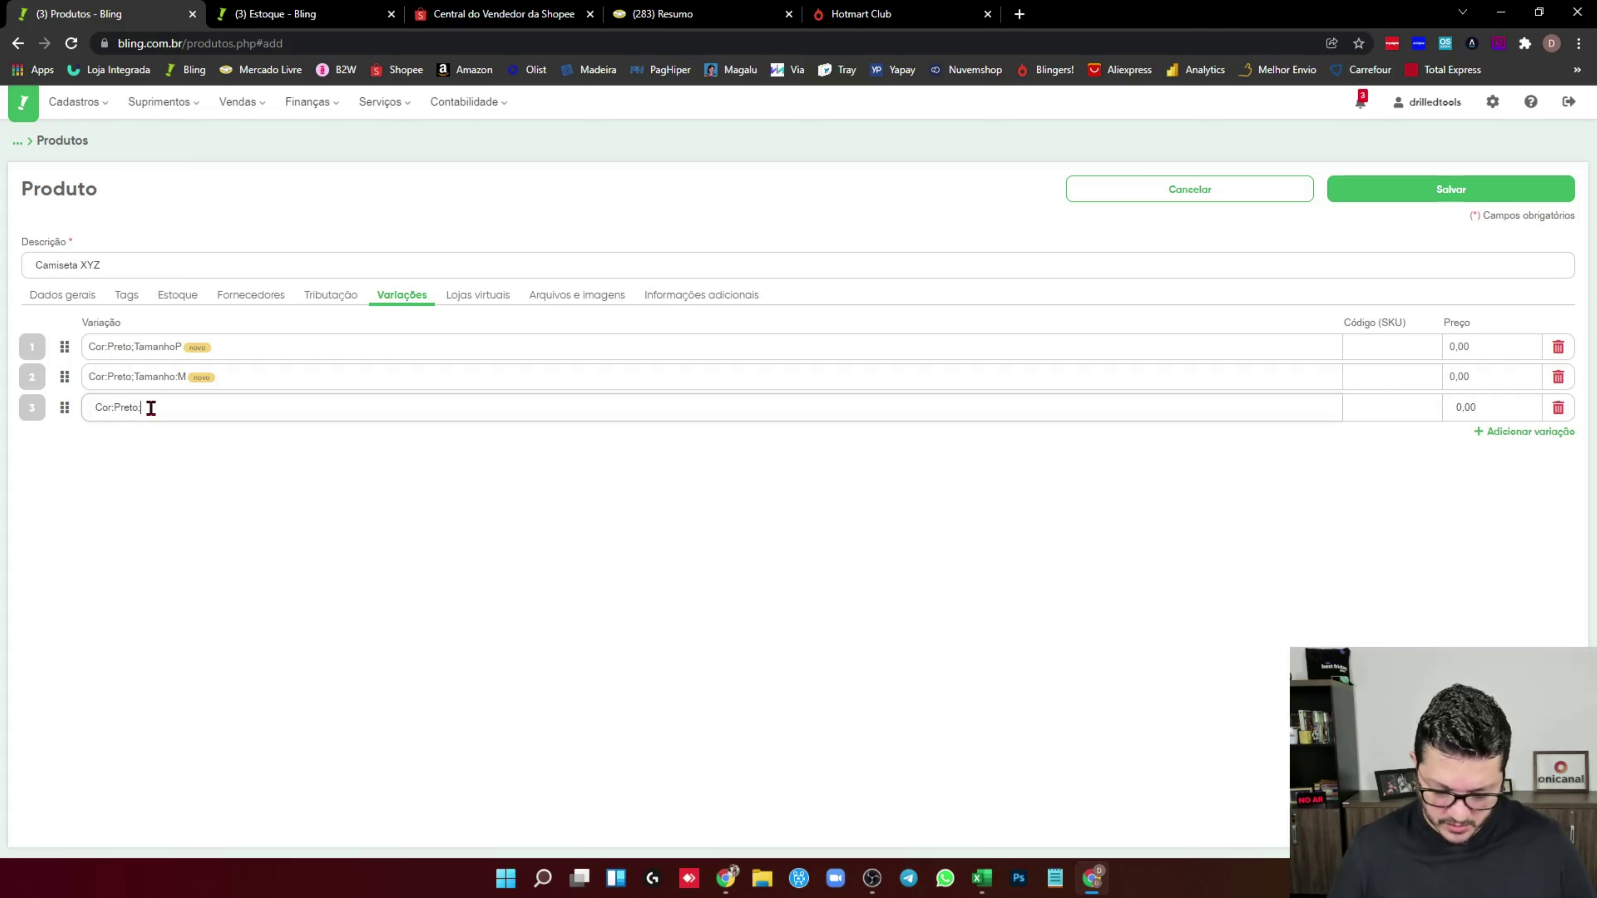
{"action": "type", "text": "Tamanho:G"}
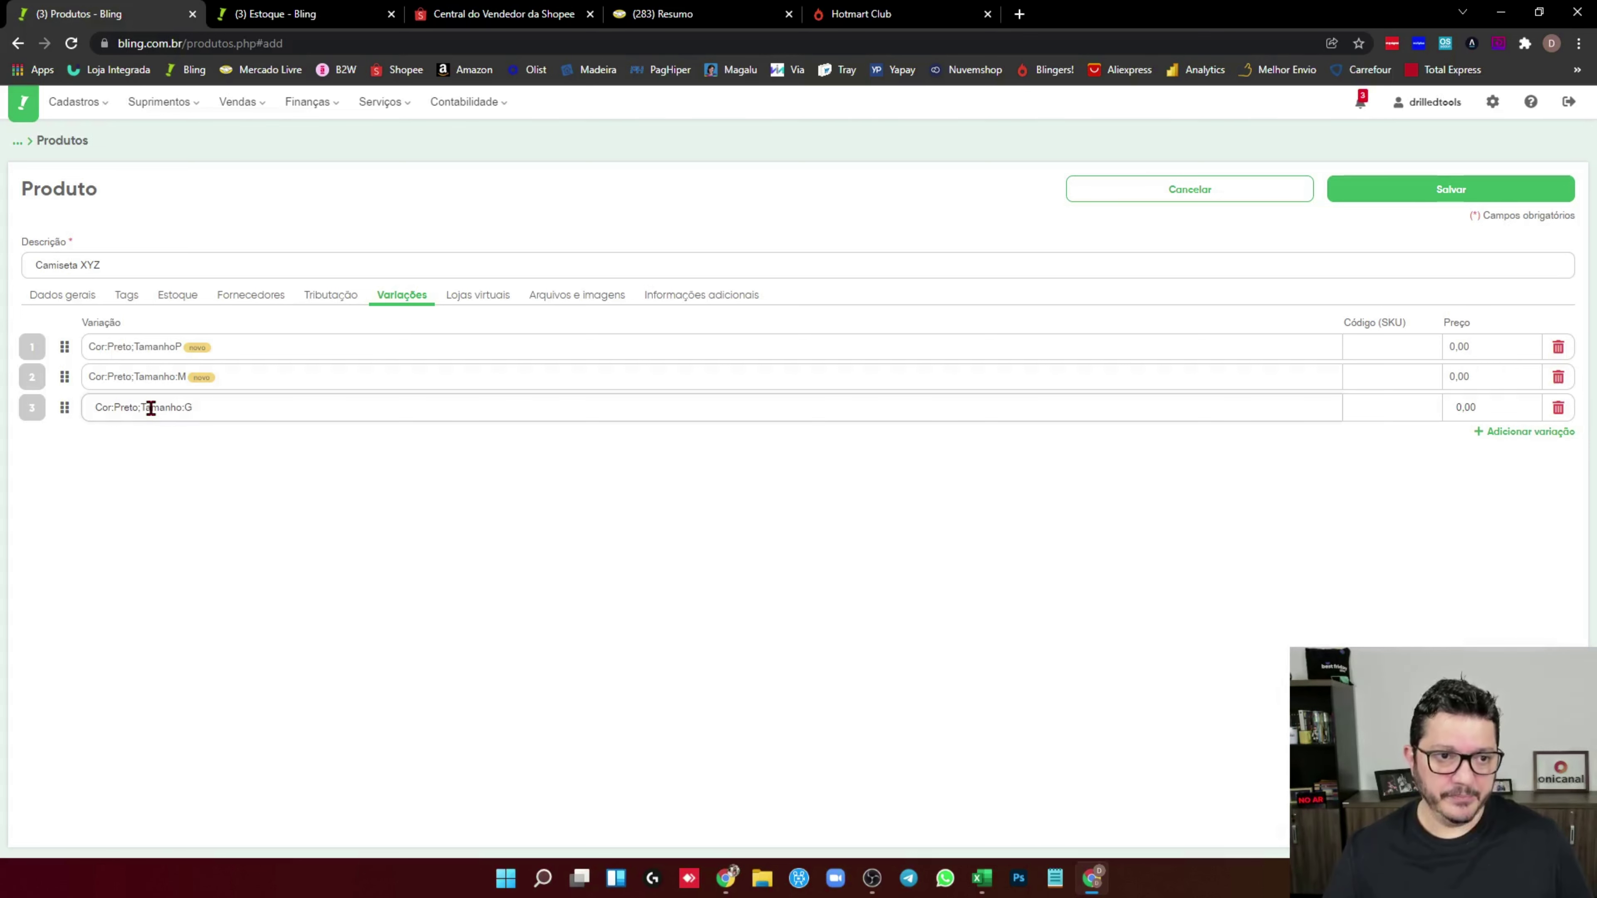
Set the product's own SKU code to C
{"action": "left_click", "coordinate": [60, 300]}
{"action": "left_click", "coordinate": [38, 340]}
{"action": "type", "text": "C"}
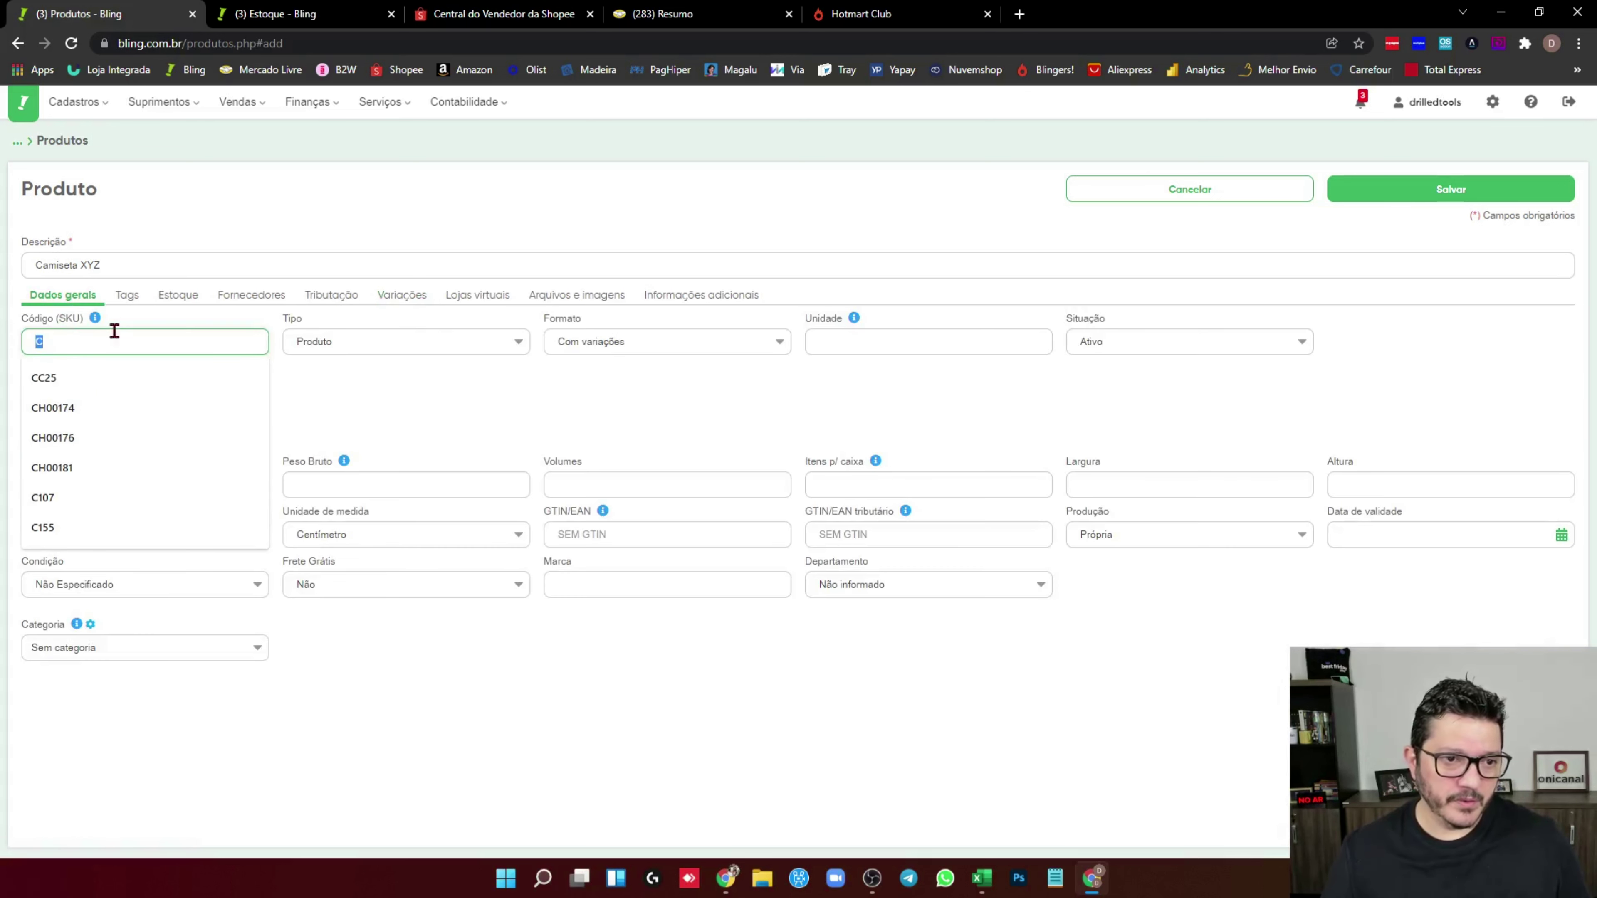
Give variations P, M and G the SKUs CP, CM and CG, and save the product
{"action": "left_click", "coordinate": [411, 296]}
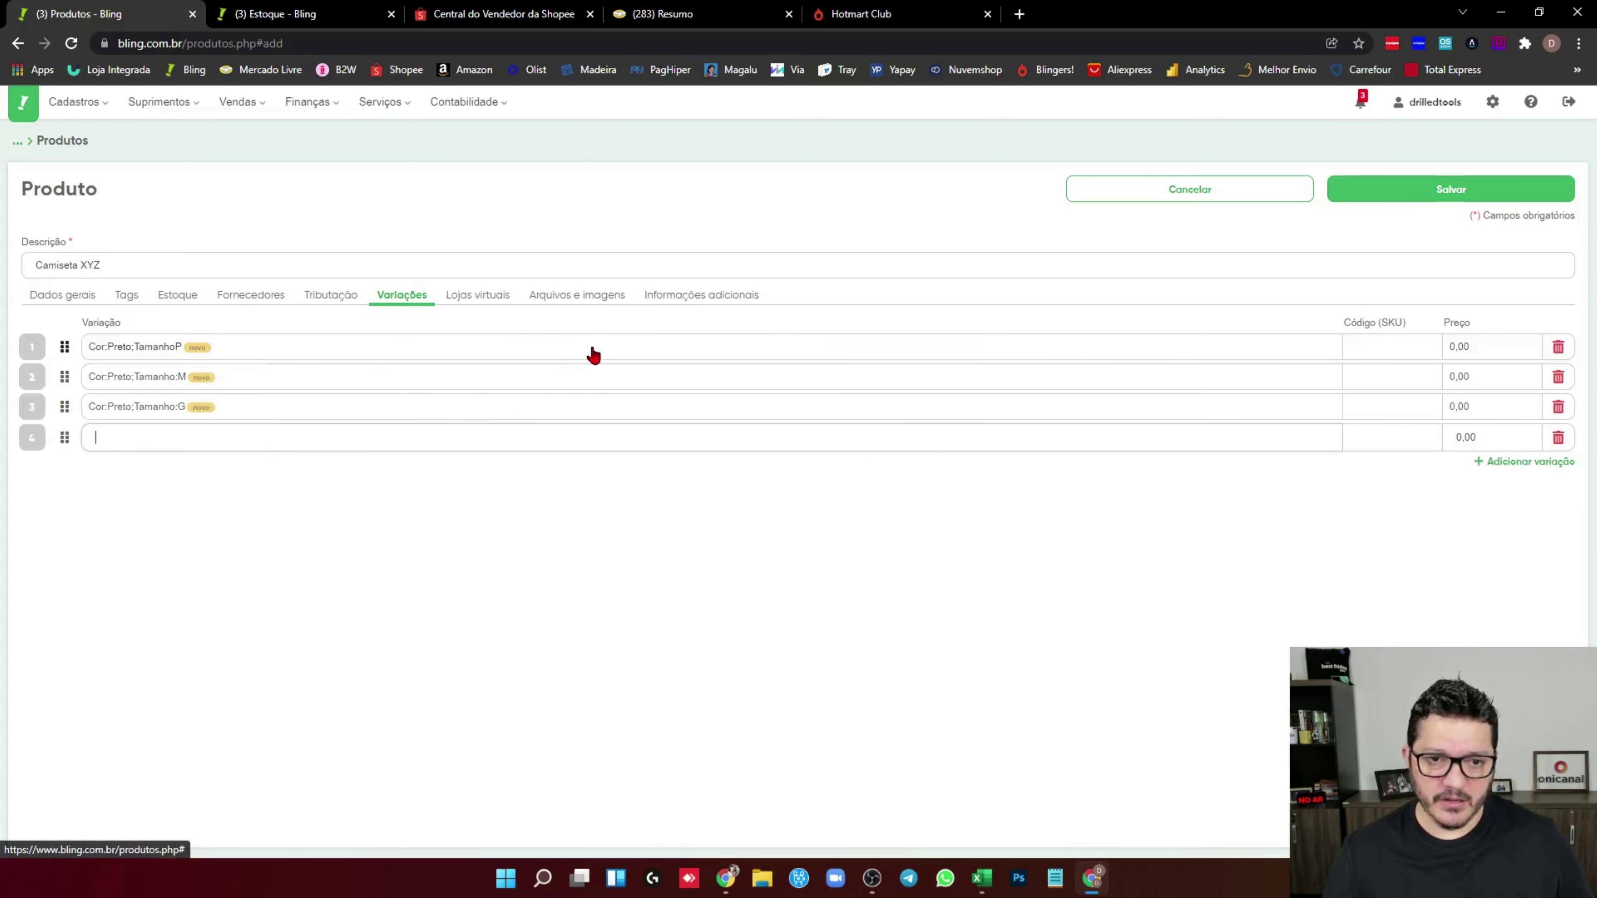
{"action": "left_click", "coordinate": [603, 347]}
{"action": "left_click", "coordinate": [596, 419]}
{"action": "type", "text": "C"}
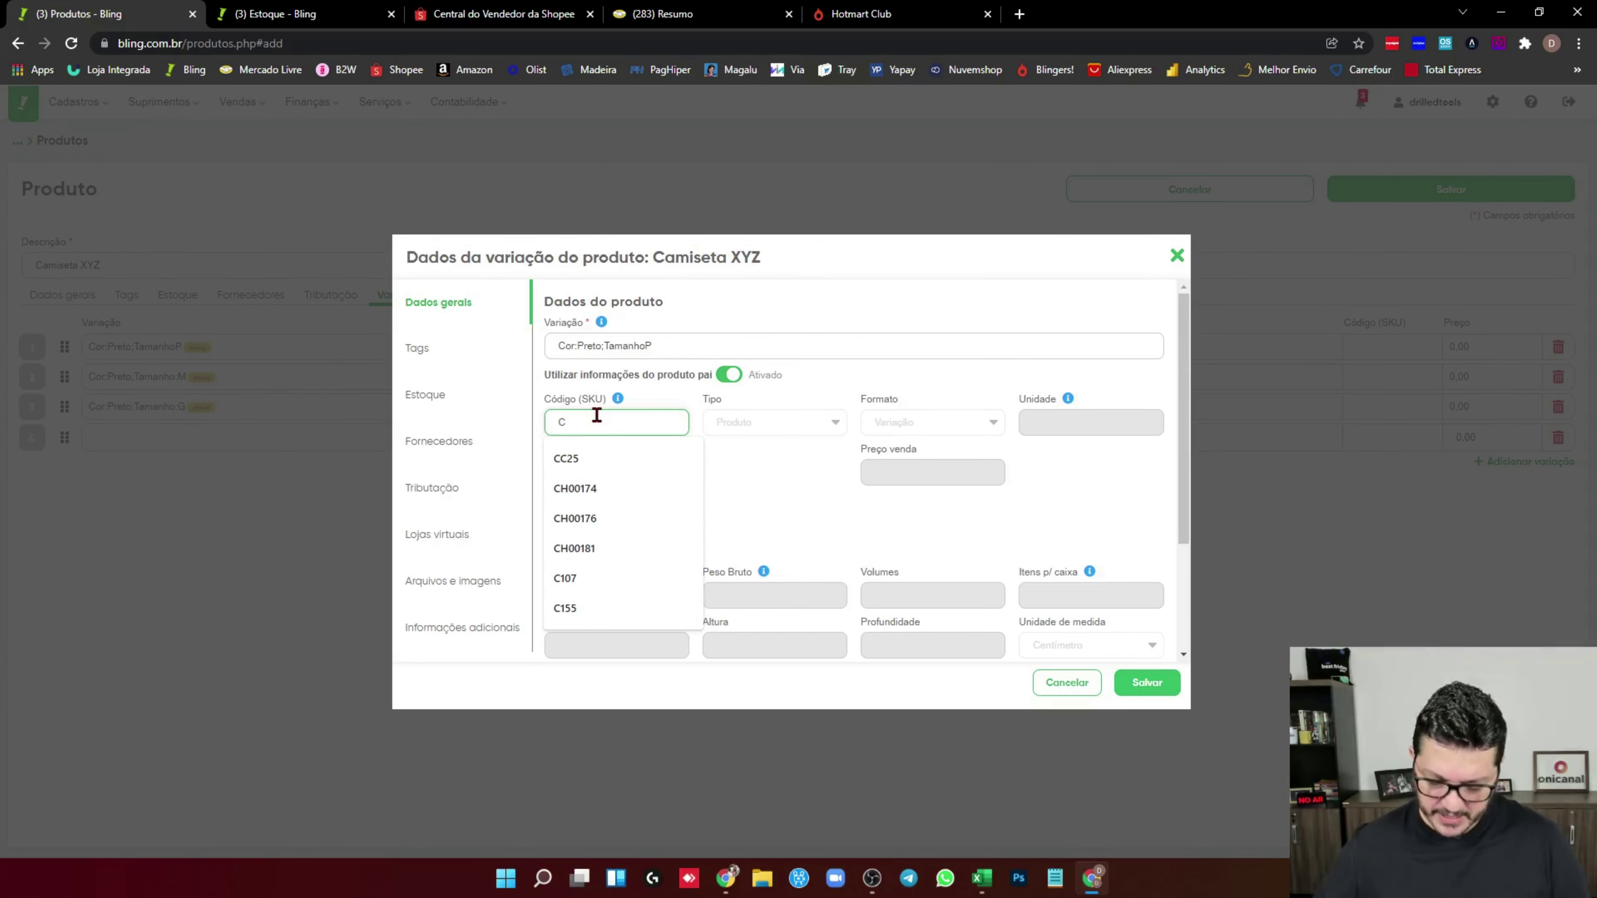
{"action": "type", "text": "P"}
{"action": "left_click", "coordinate": [1148, 682]}
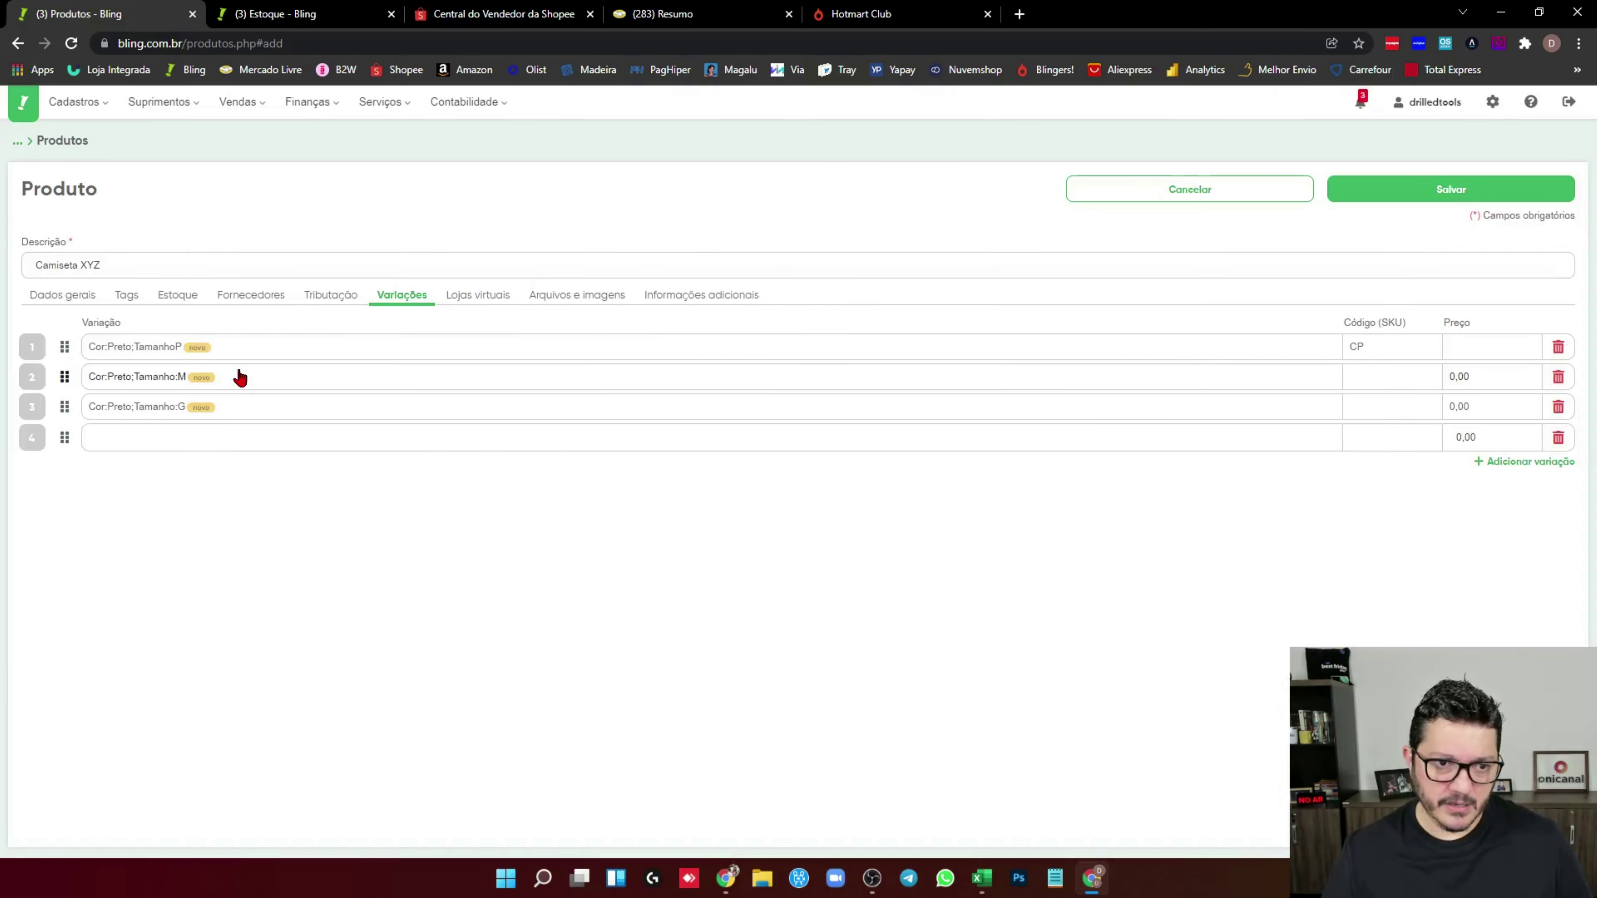
{"action": "left_click", "coordinate": [238, 377]}
{"action": "left_click", "coordinate": [587, 421]}
{"action": "type", "text": "CM"}
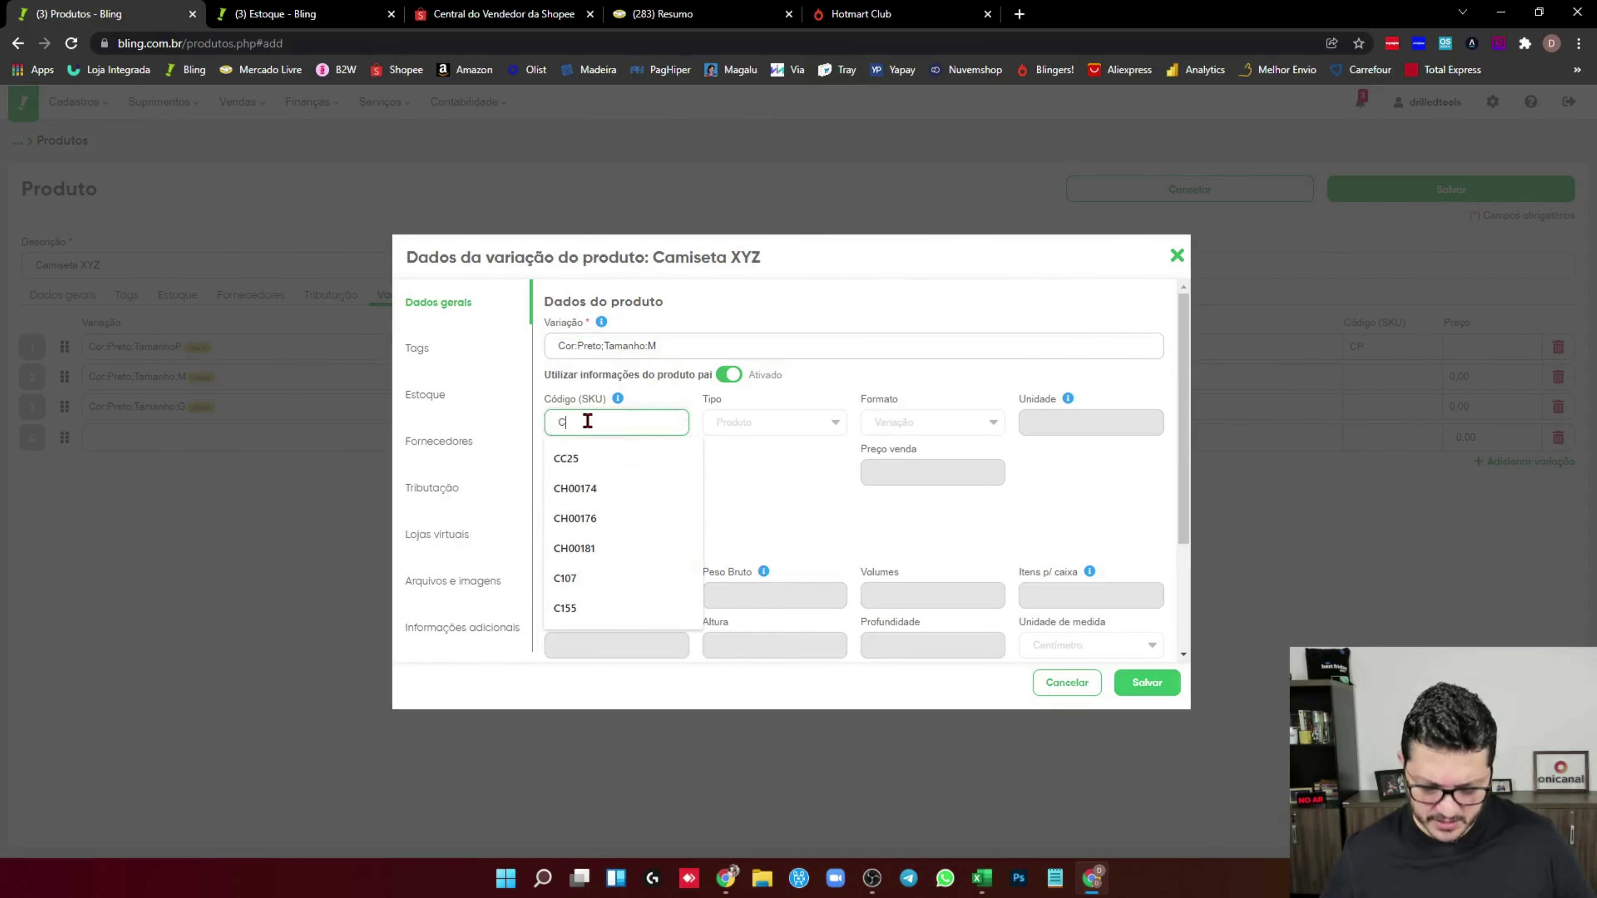
{"action": "left_click", "coordinate": [1126, 679]}
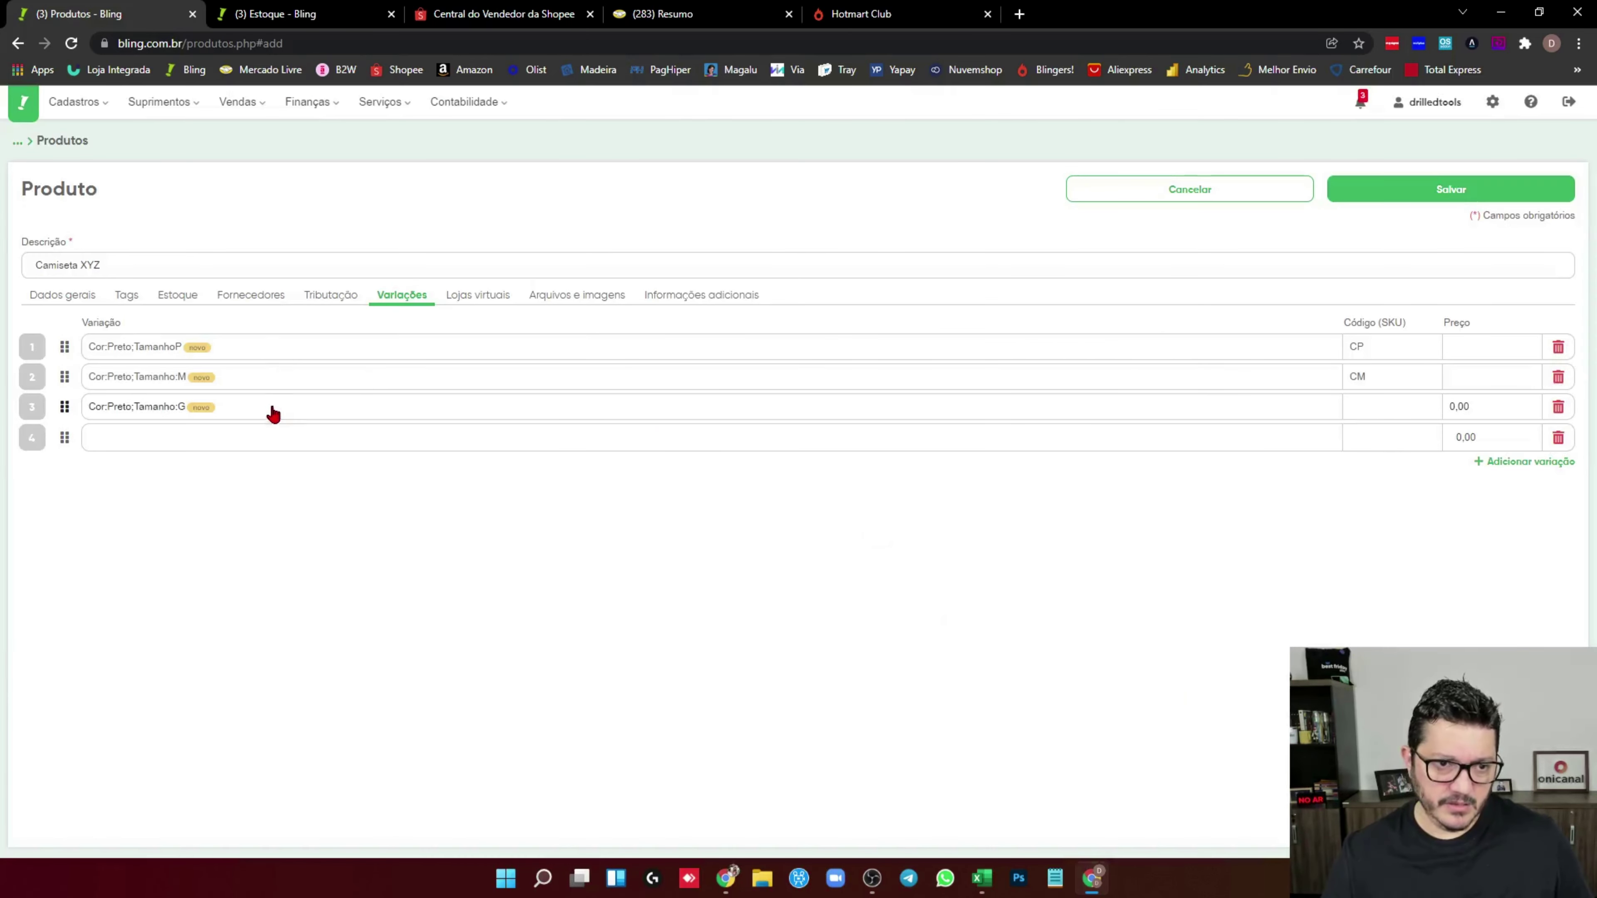
{"action": "left_click", "coordinate": [271, 409]}
{"action": "left_click", "coordinate": [574, 421]}
{"action": "type", "text": "CG"}
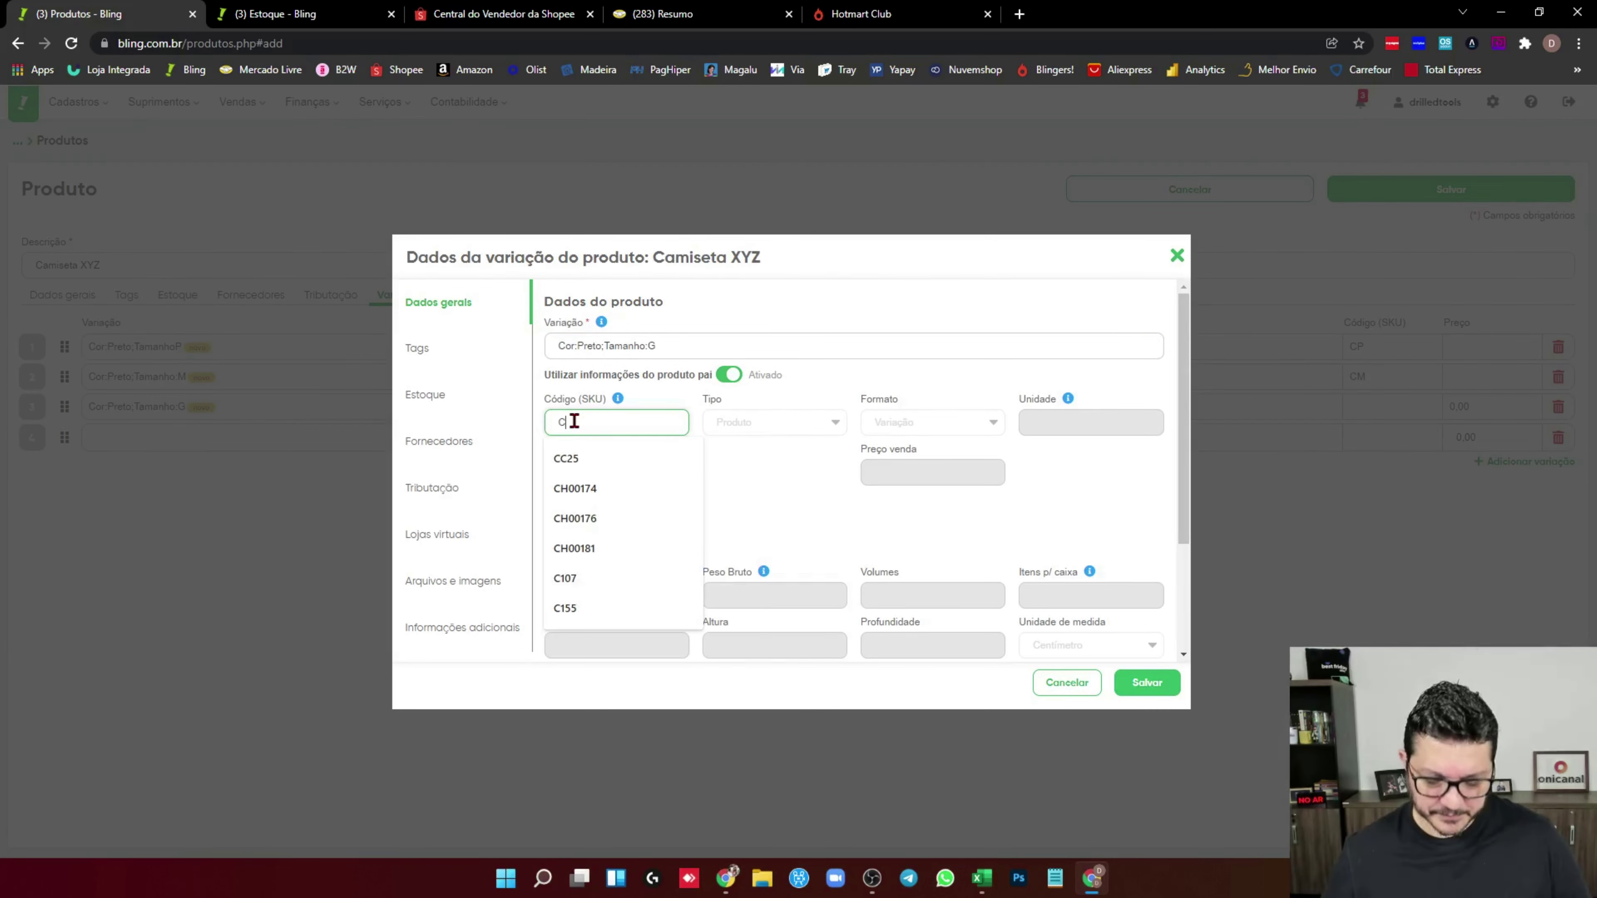
{"action": "left_click", "coordinate": [1141, 682]}
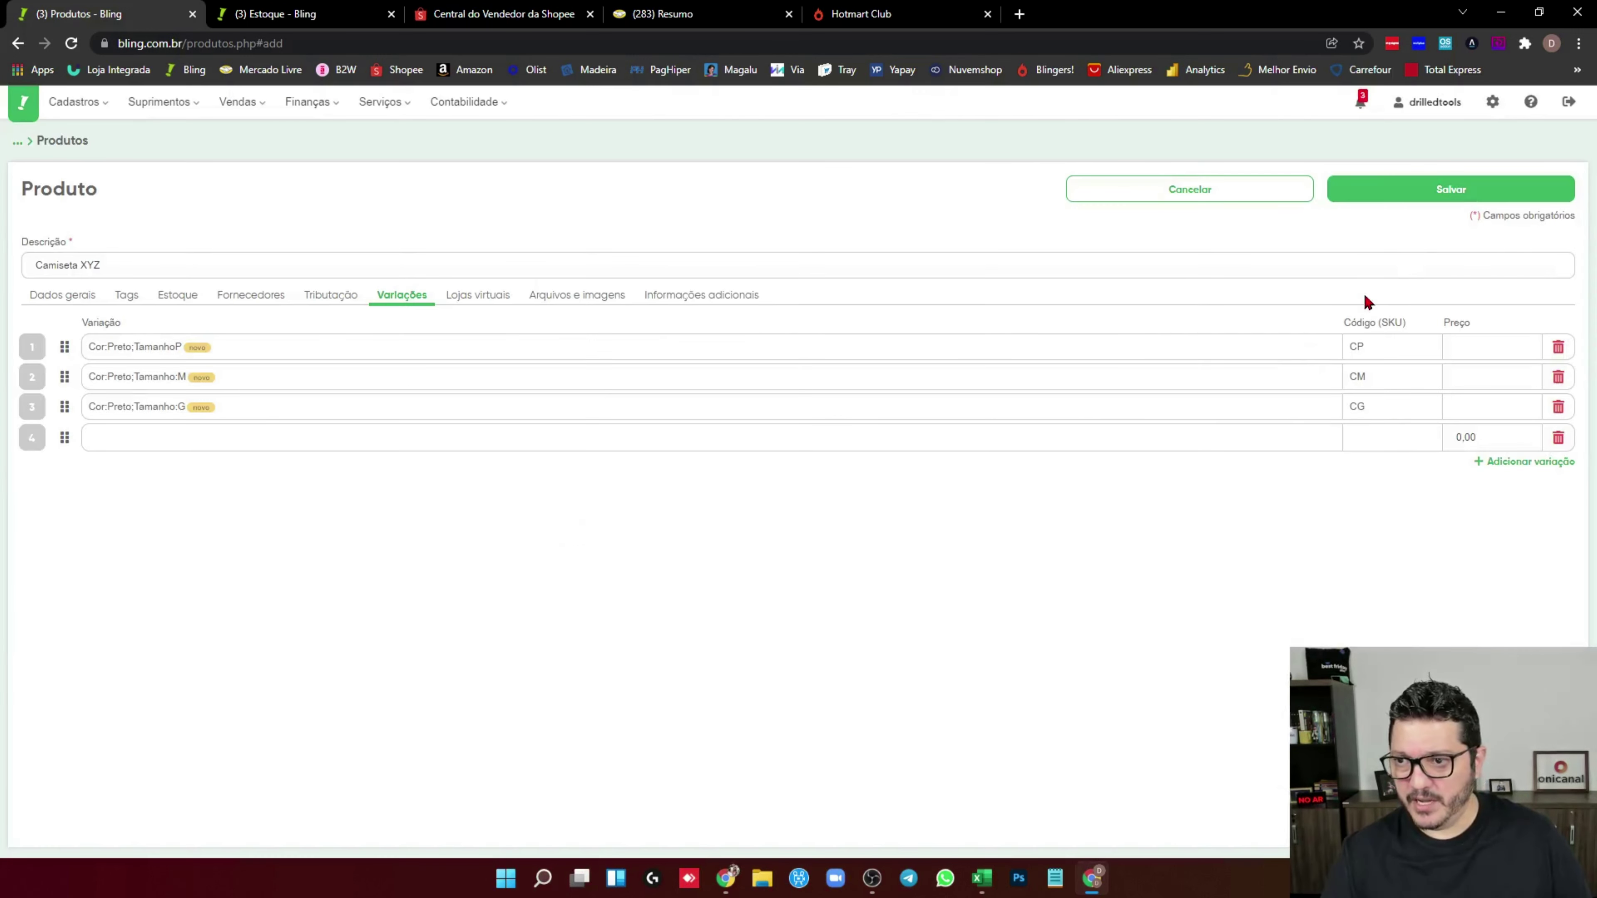
{"action": "left_click", "coordinate": [1446, 190]}
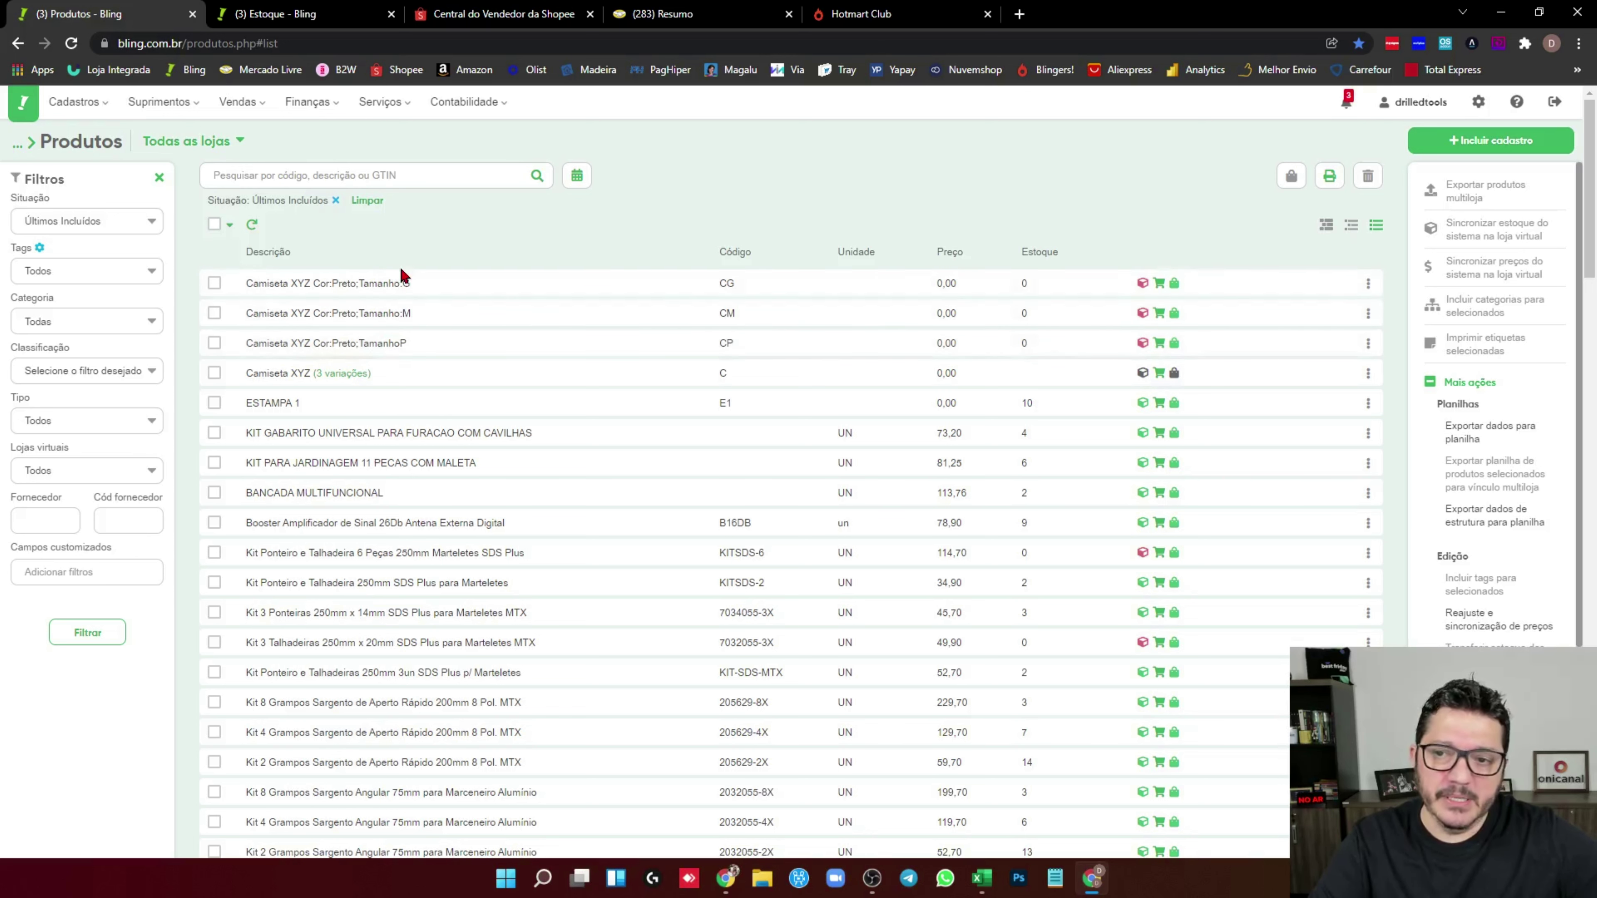
Record a stock entry of 5 units for the CM shirt variation
{"action": "left_click", "coordinate": [1143, 315]}
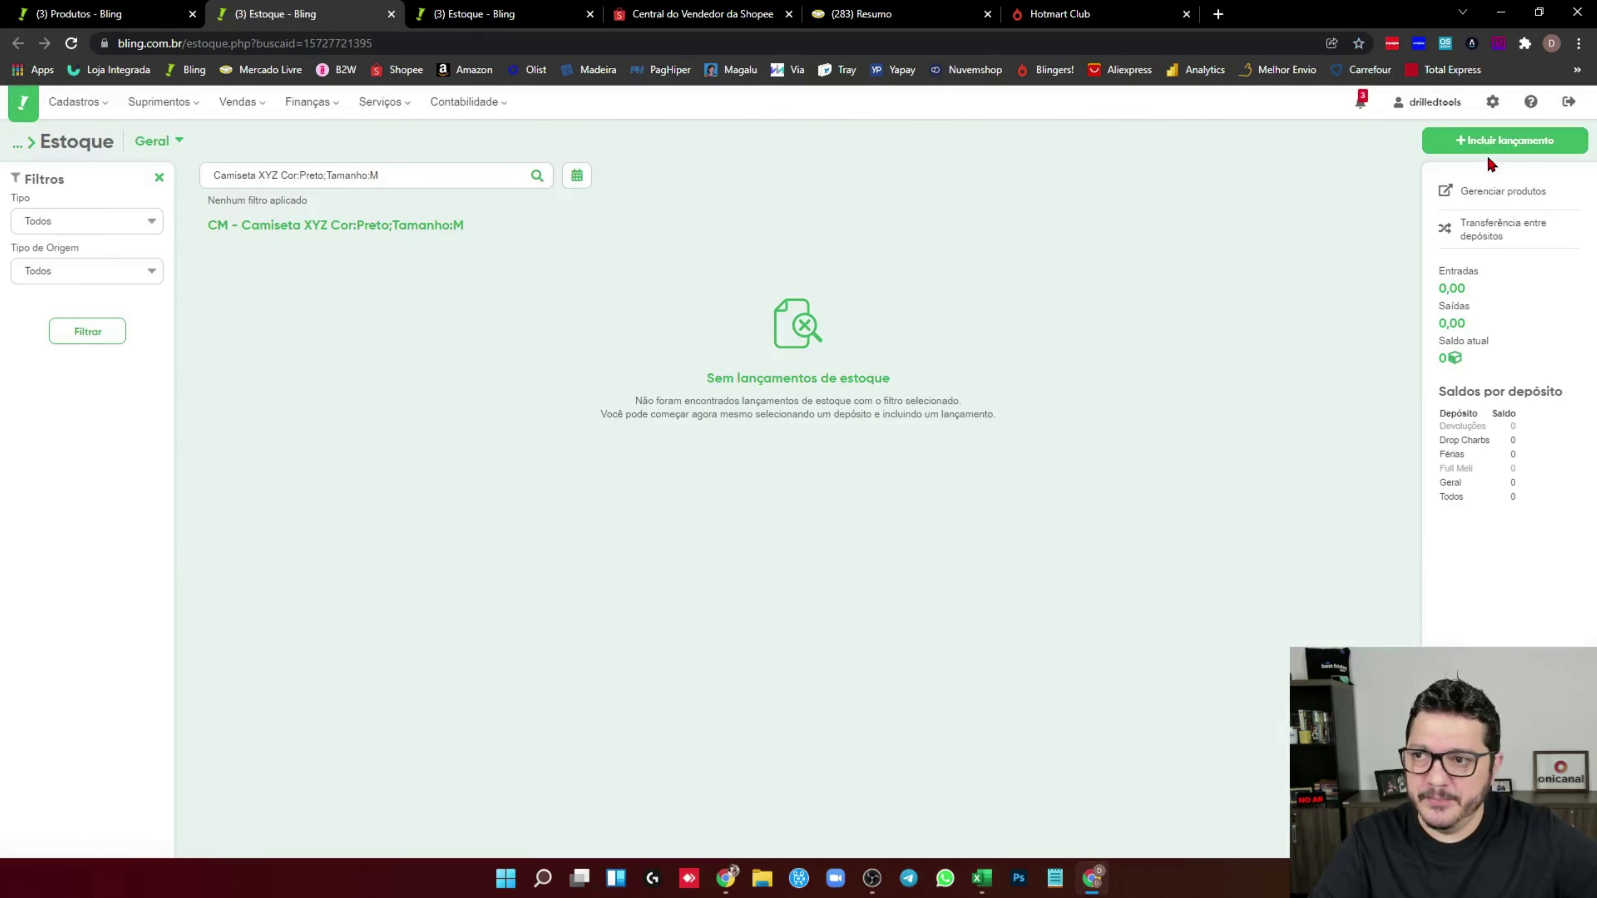
{"action": "left_click", "coordinate": [1487, 145]}
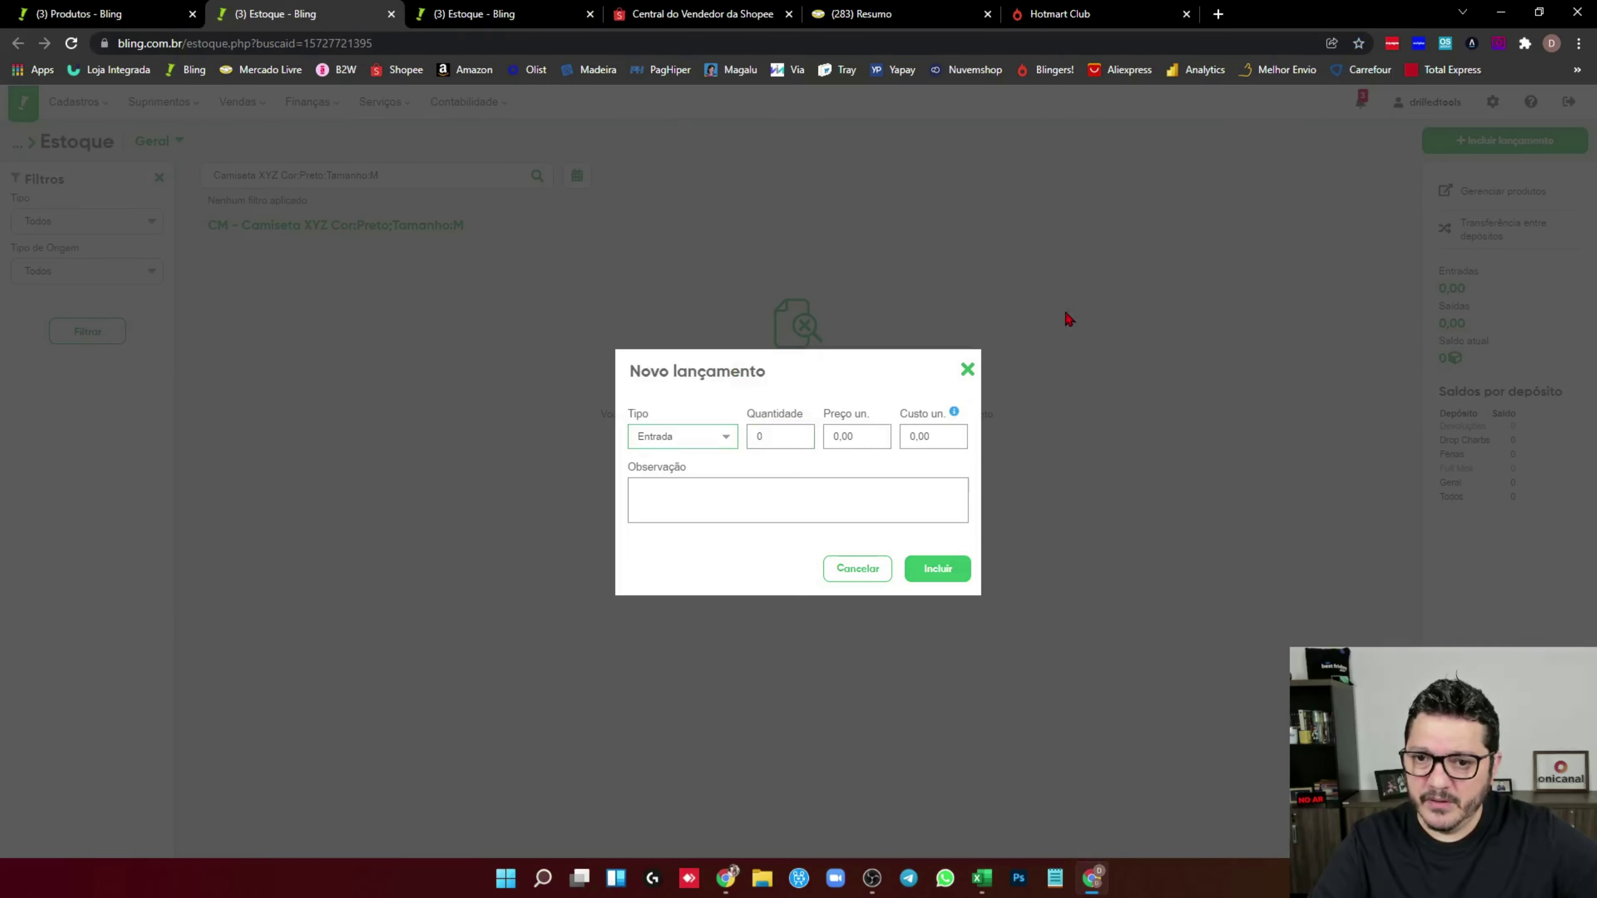
{"action": "type", "text": "5"}
{"action": "left_click", "coordinate": [710, 514]}
{"action": "left_click", "coordinate": [937, 573]}
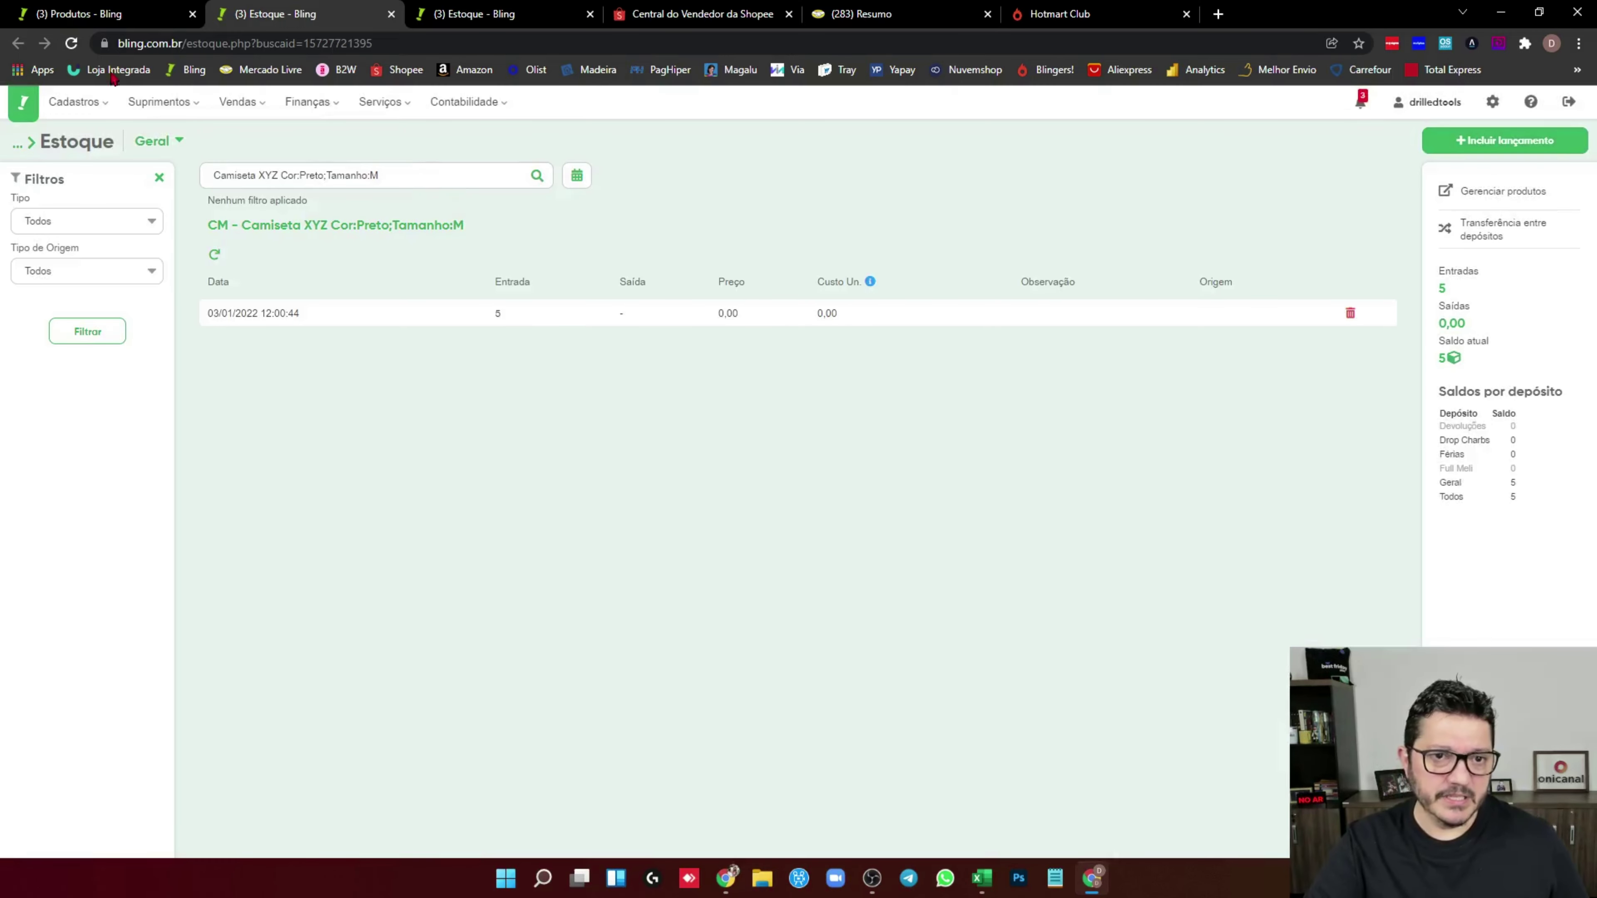
{"action": "left_click", "coordinate": [104, 13]}
Record a stock entry of 1 unit for the CG shirt variation
{"action": "left_click", "coordinate": [1143, 283]}
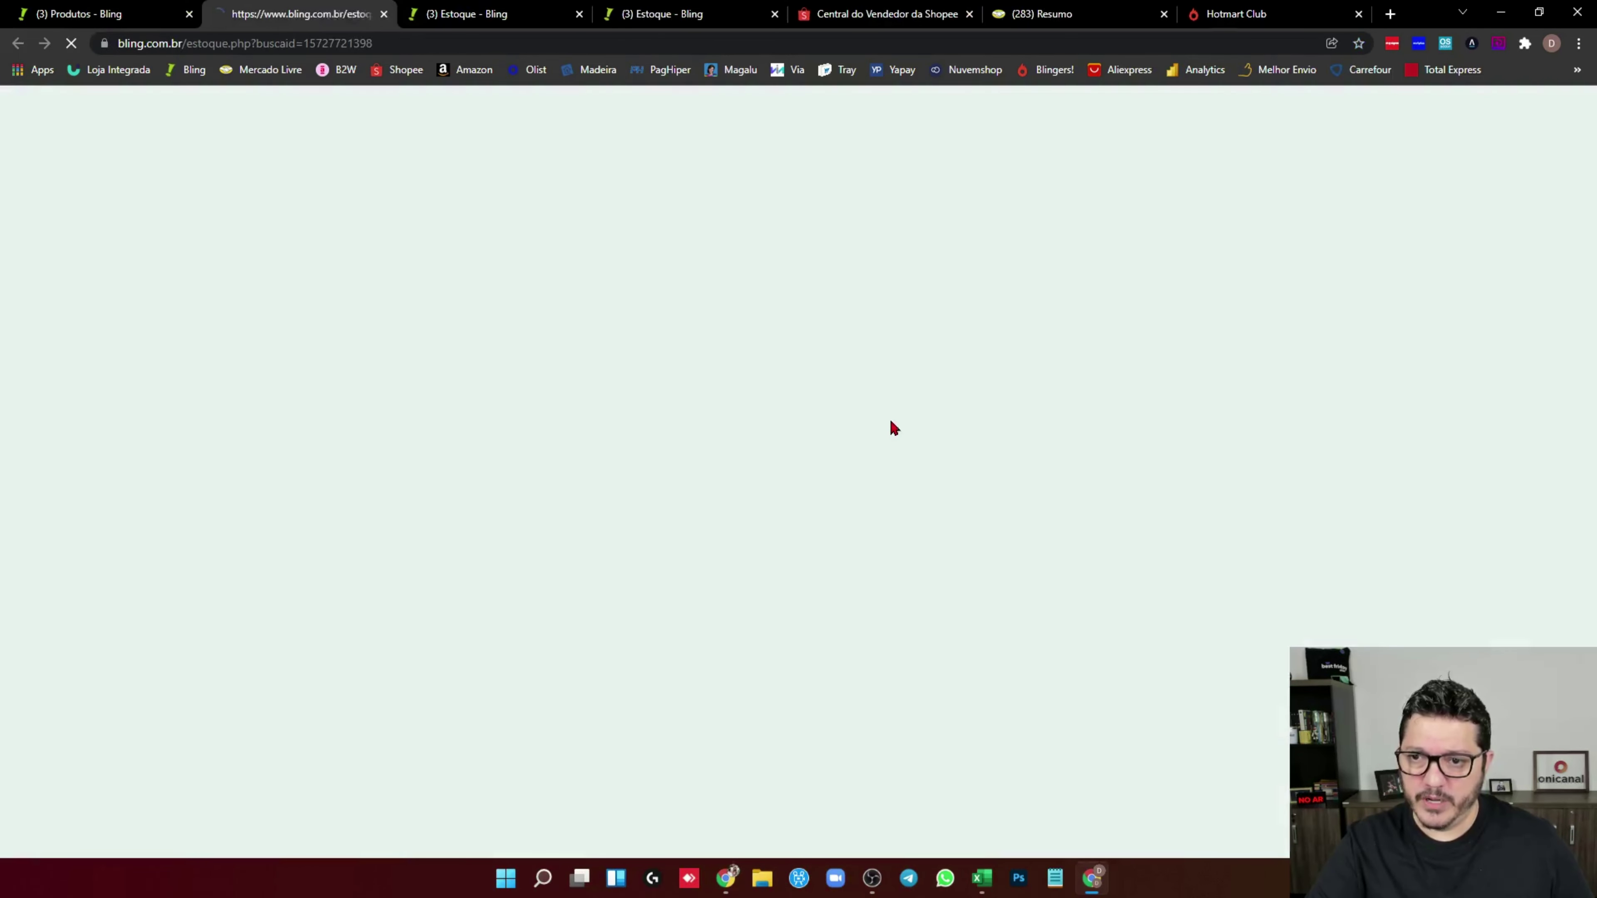
{"action": "left_click", "coordinate": [1497, 141]}
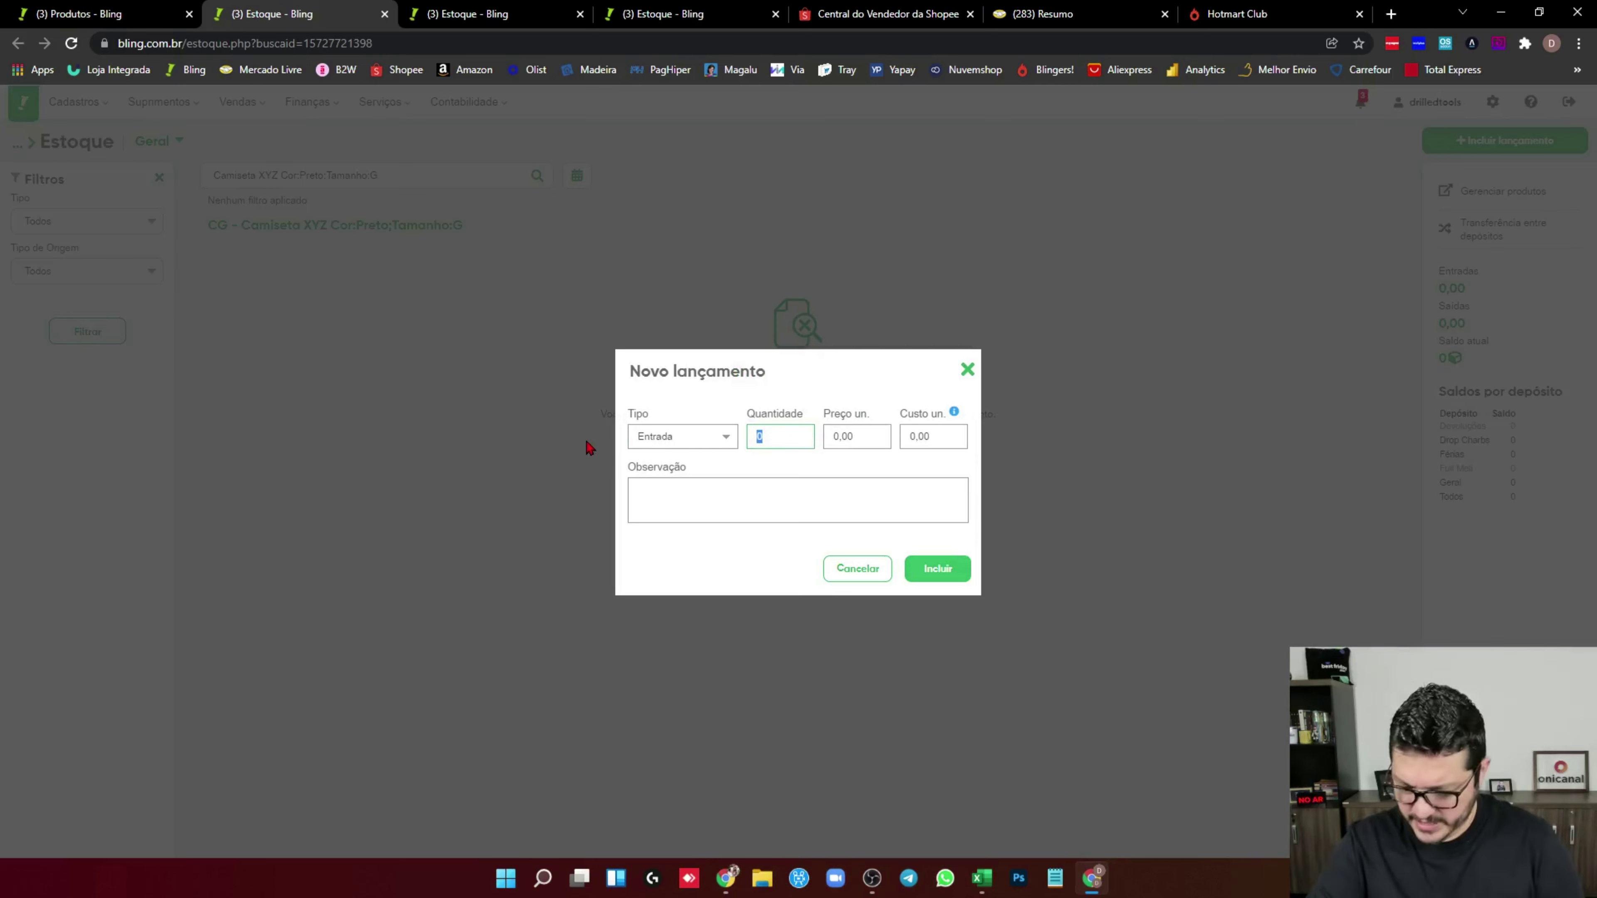
{"action": "type", "text": "1"}
{"action": "left_click", "coordinate": [954, 570]}
{"action": "left_click", "coordinate": [106, 9]}
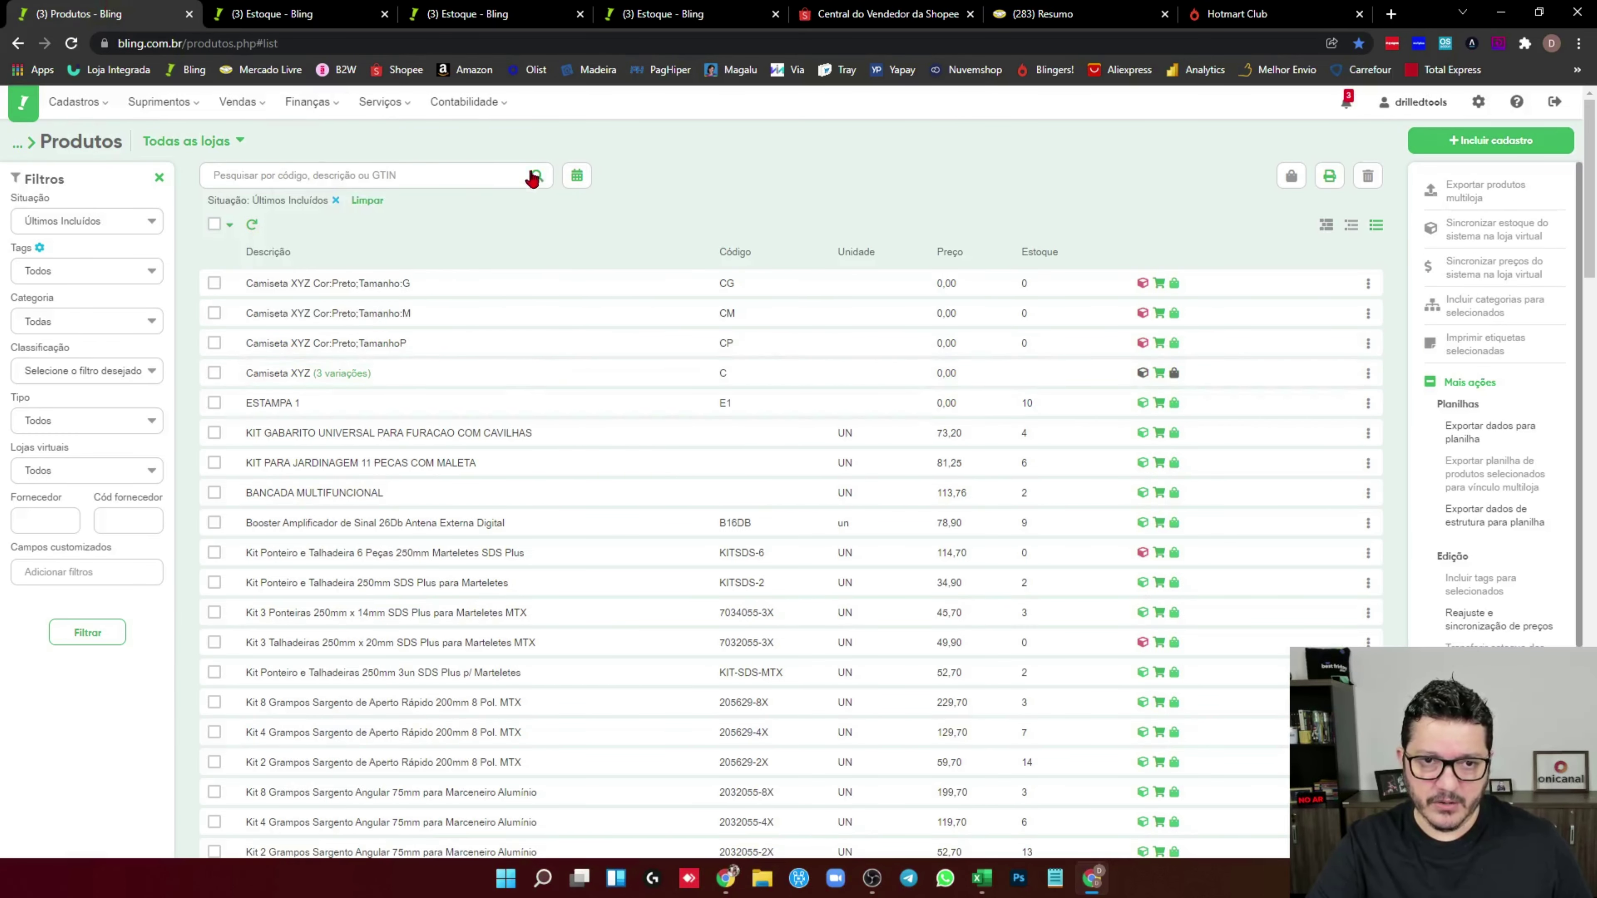
Record a stock entry of 15 units for the CP shirt variation
{"action": "left_click", "coordinate": [1142, 342]}
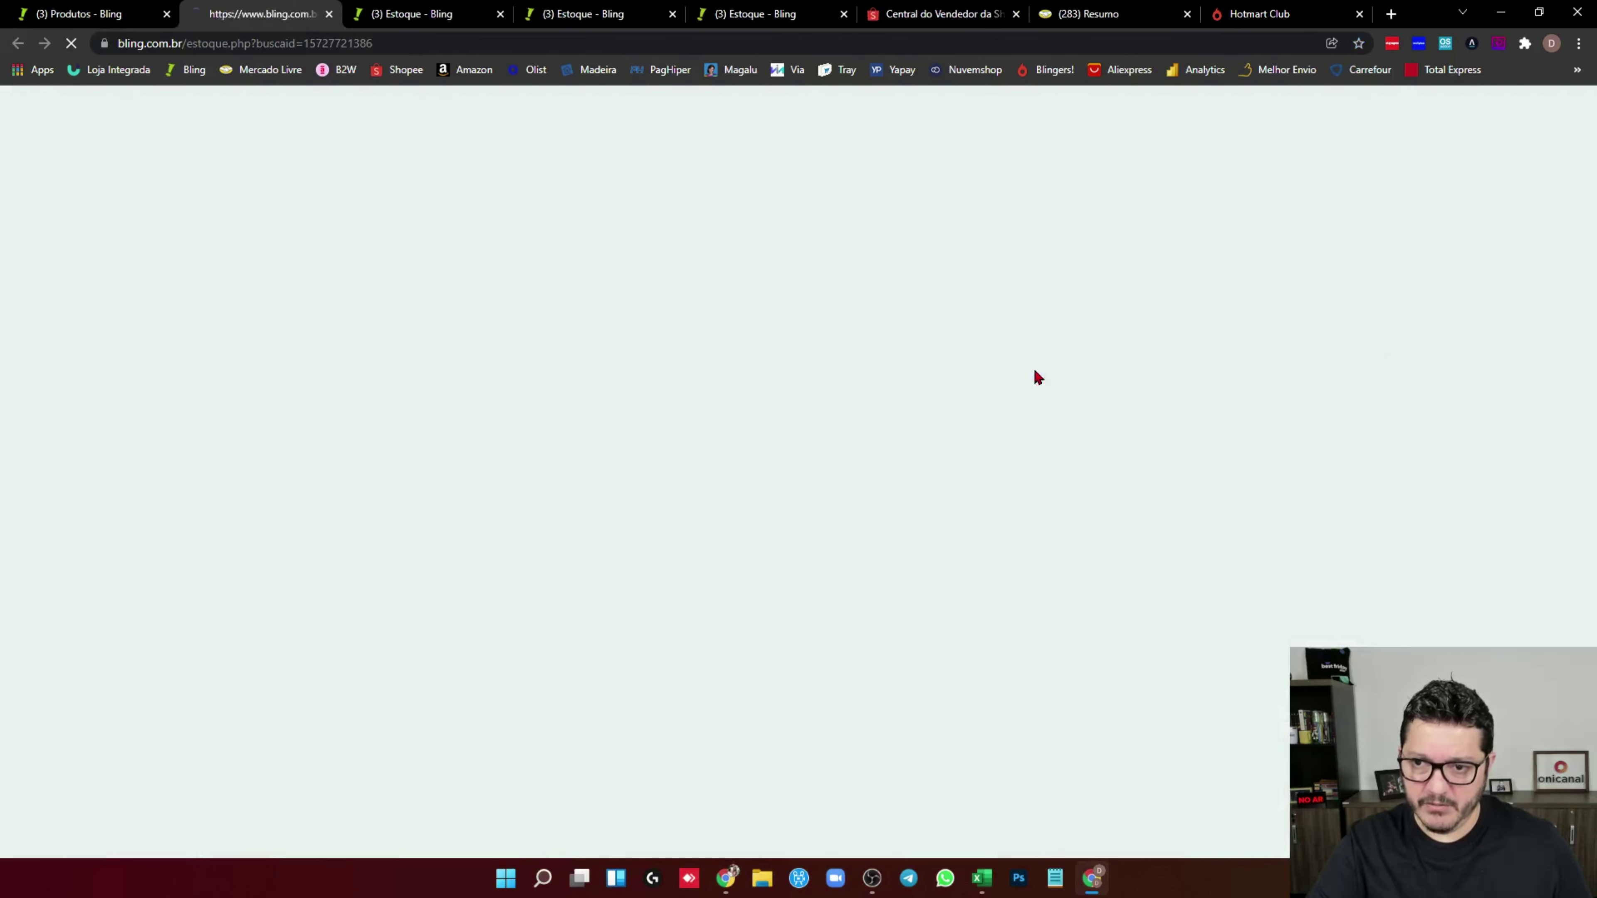
{"action": "left_click", "coordinate": [1488, 140]}
{"action": "type", "text": "15"}
{"action": "left_click", "coordinate": [934, 511]}
{"action": "left_click", "coordinate": [945, 569]}
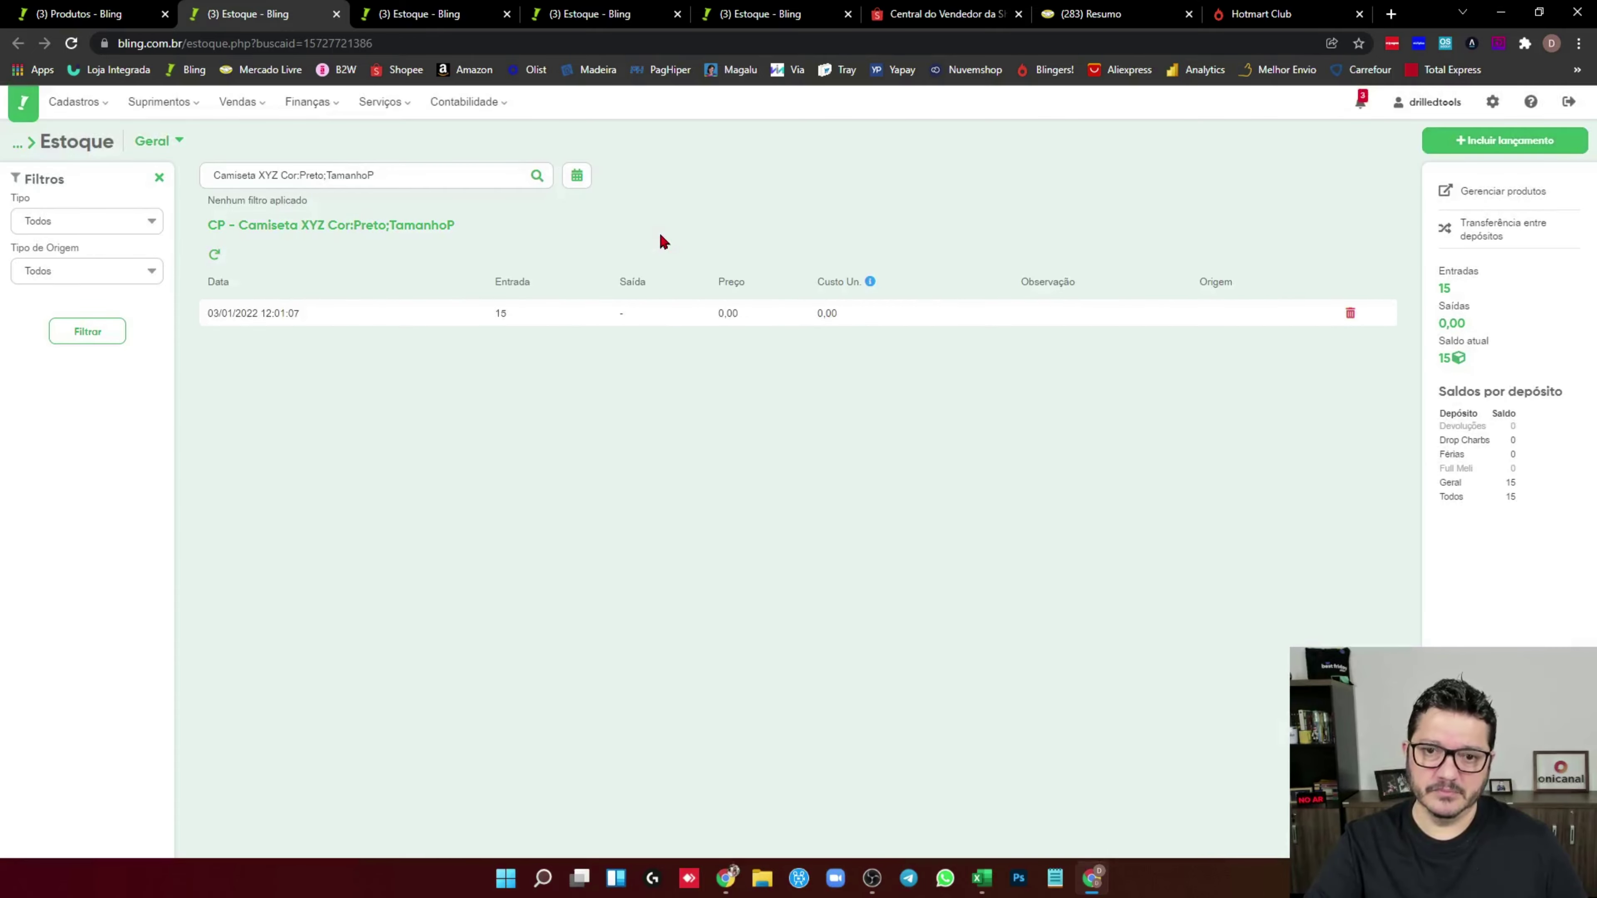
{"action": "key", "text": "ctrl+shift+Tab"}
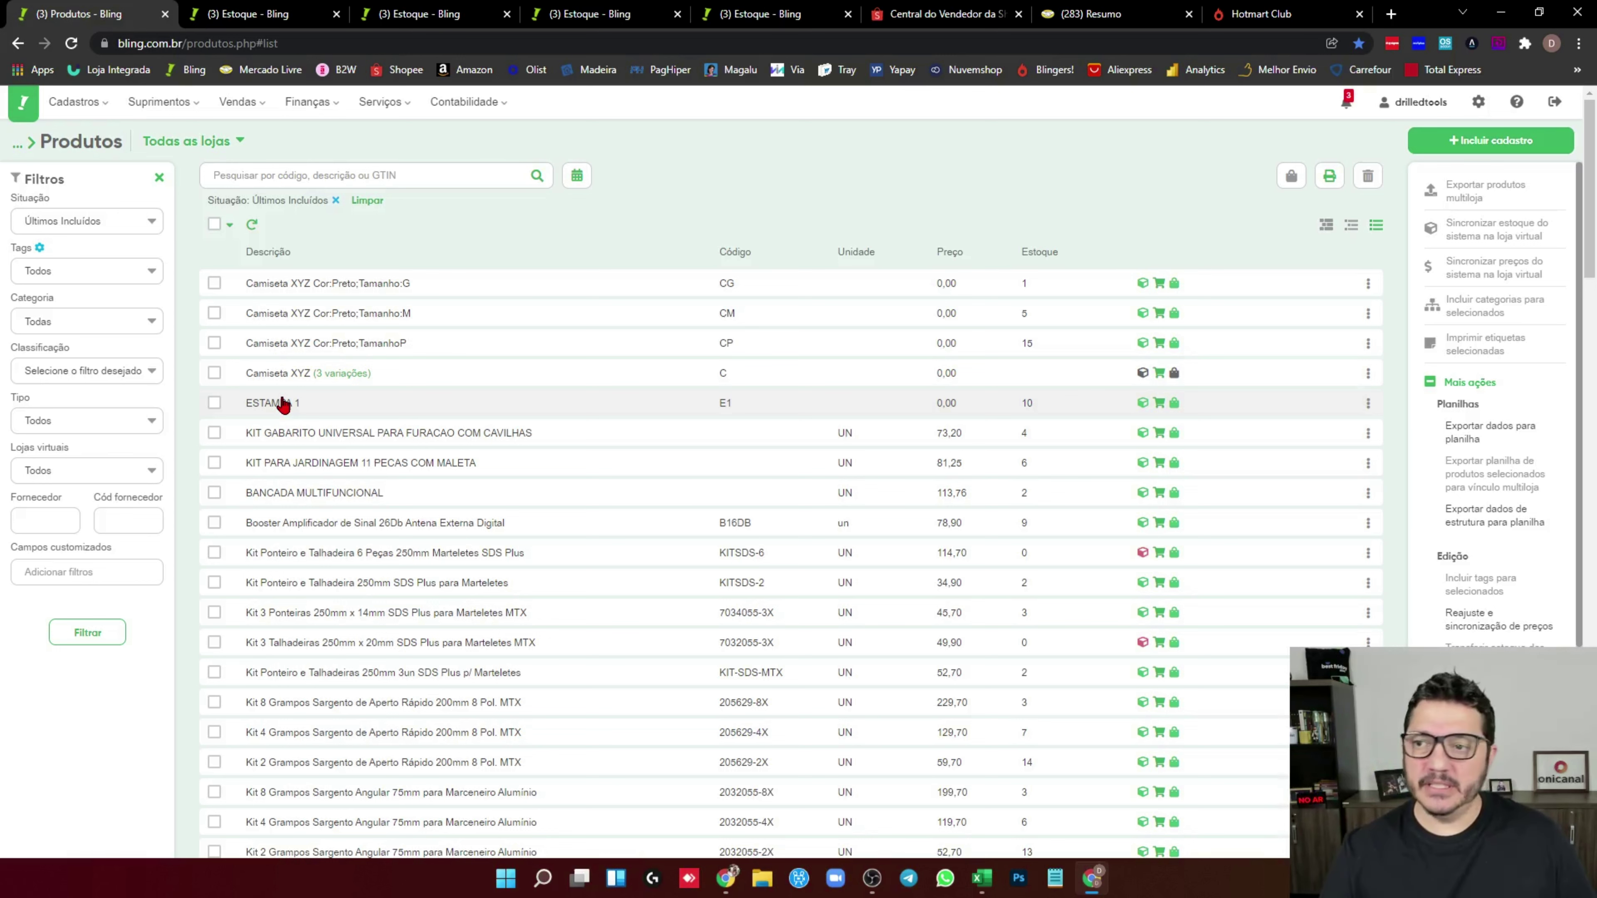
With shirt stock now 1, 5 and 15, start a new product registration
{"action": "left_click", "coordinate": [1494, 141]}
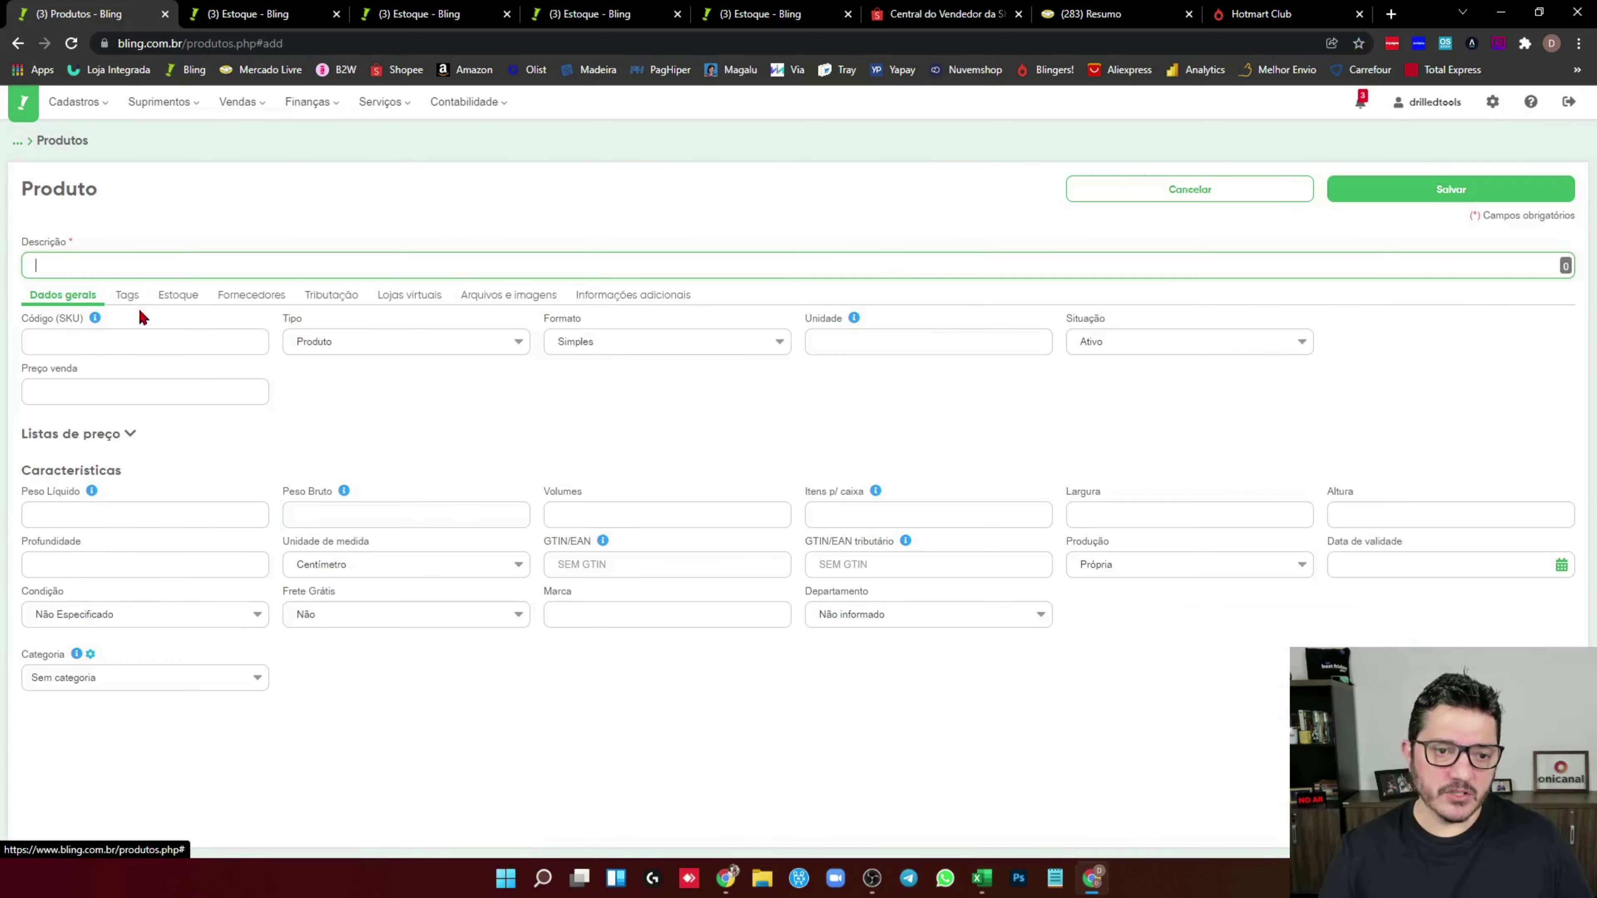
Create product 'Camista + Estampa 1' with SKU CE1 and format Com variações
{"action": "left_click", "coordinate": [88, 266]}
{"action": "type", "text": "Ca"}
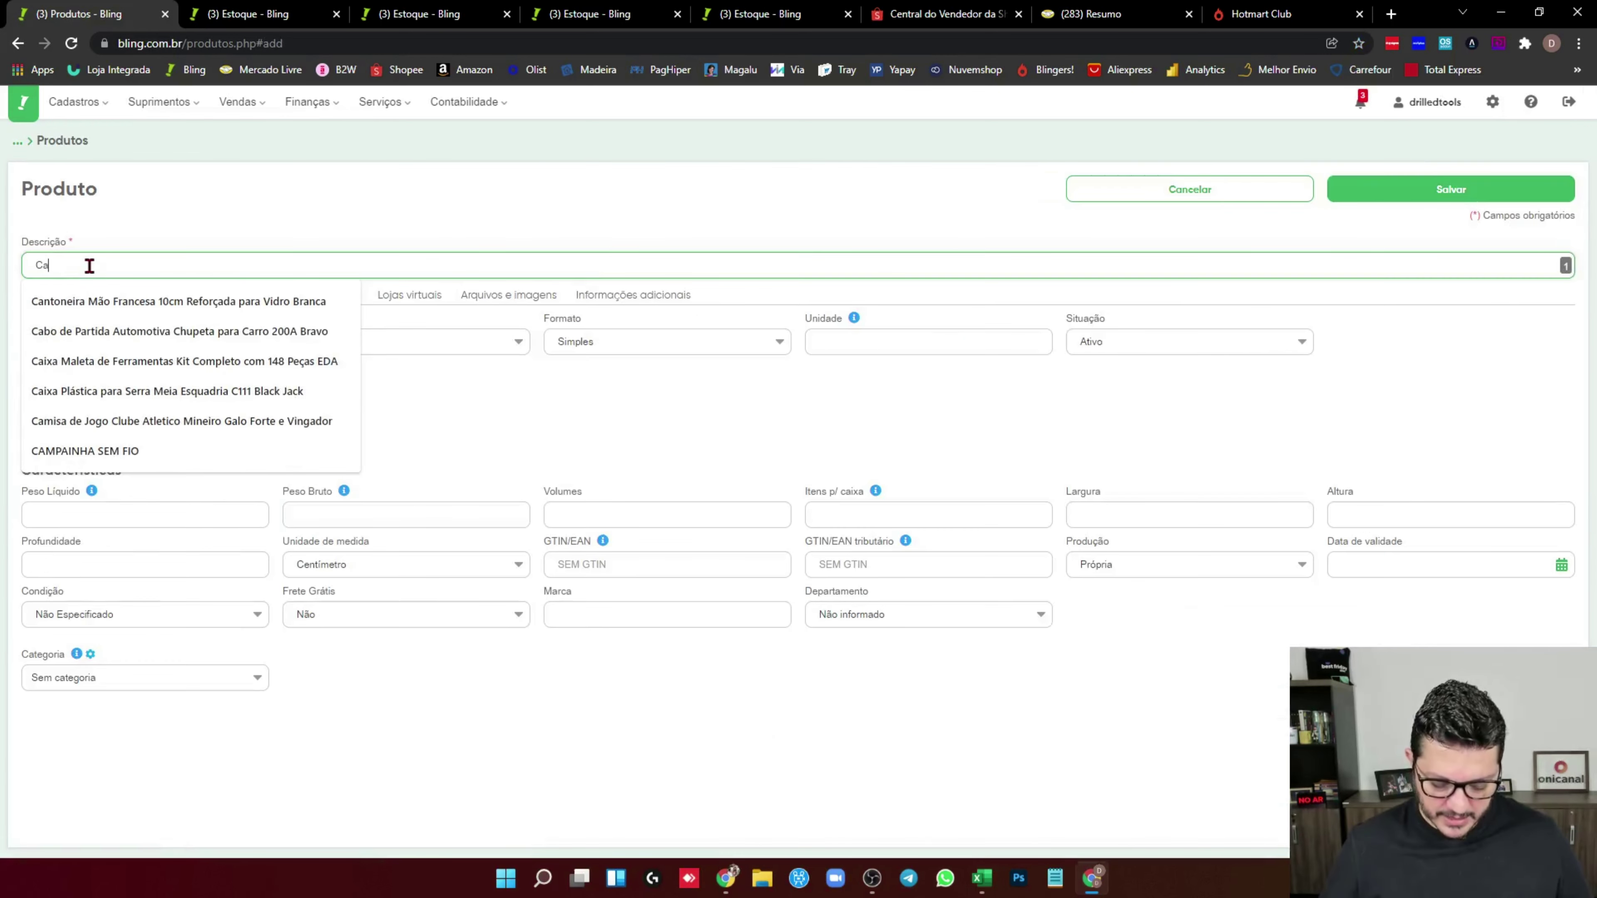
{"action": "type", "text": "mista + Estampa 21"}
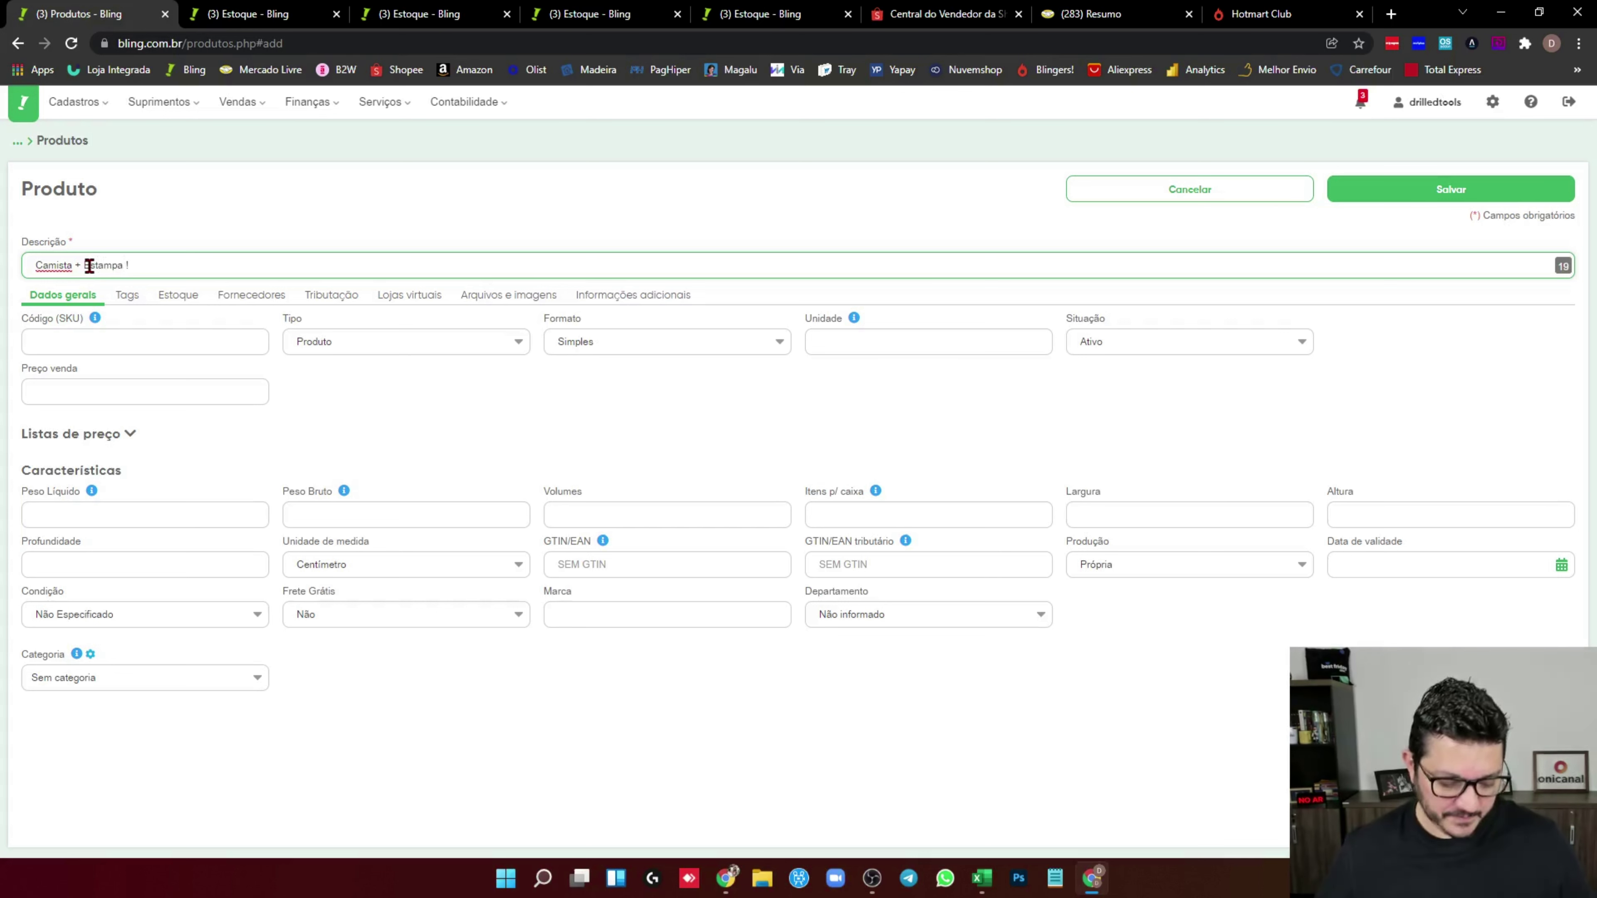
{"action": "key", "text": "BackSpace"}
{"action": "key", "text": "BackSpace"}
{"action": "type", "text": "1"}
{"action": "left_click", "coordinate": [59, 341]}
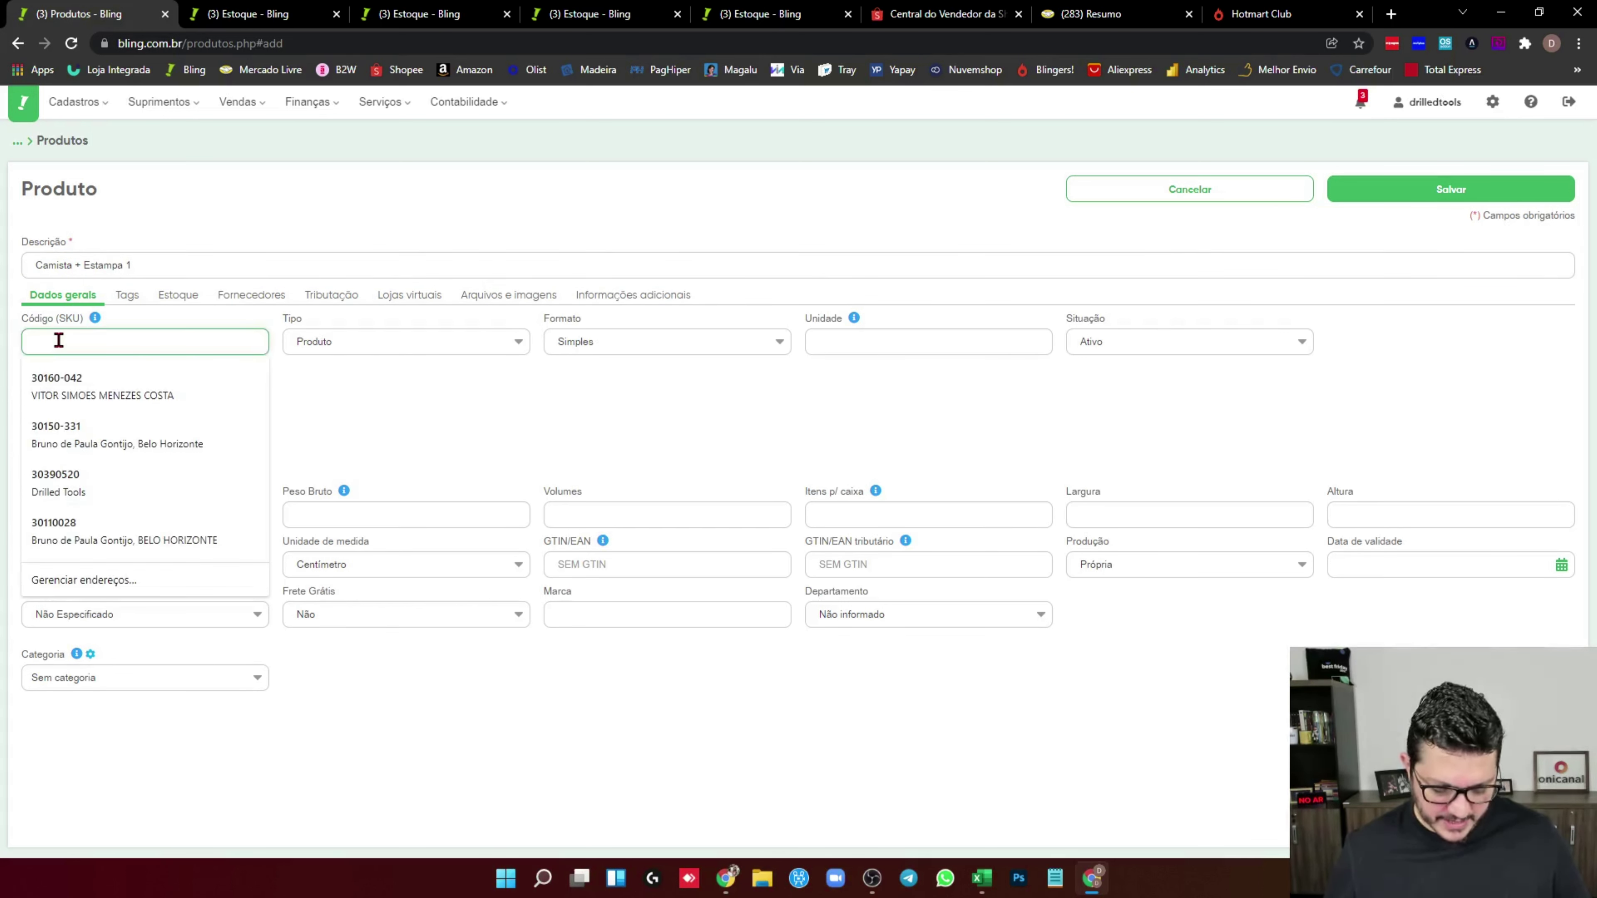
{"action": "type", "text": "CE1"}
{"action": "left_click", "coordinate": [600, 345]}
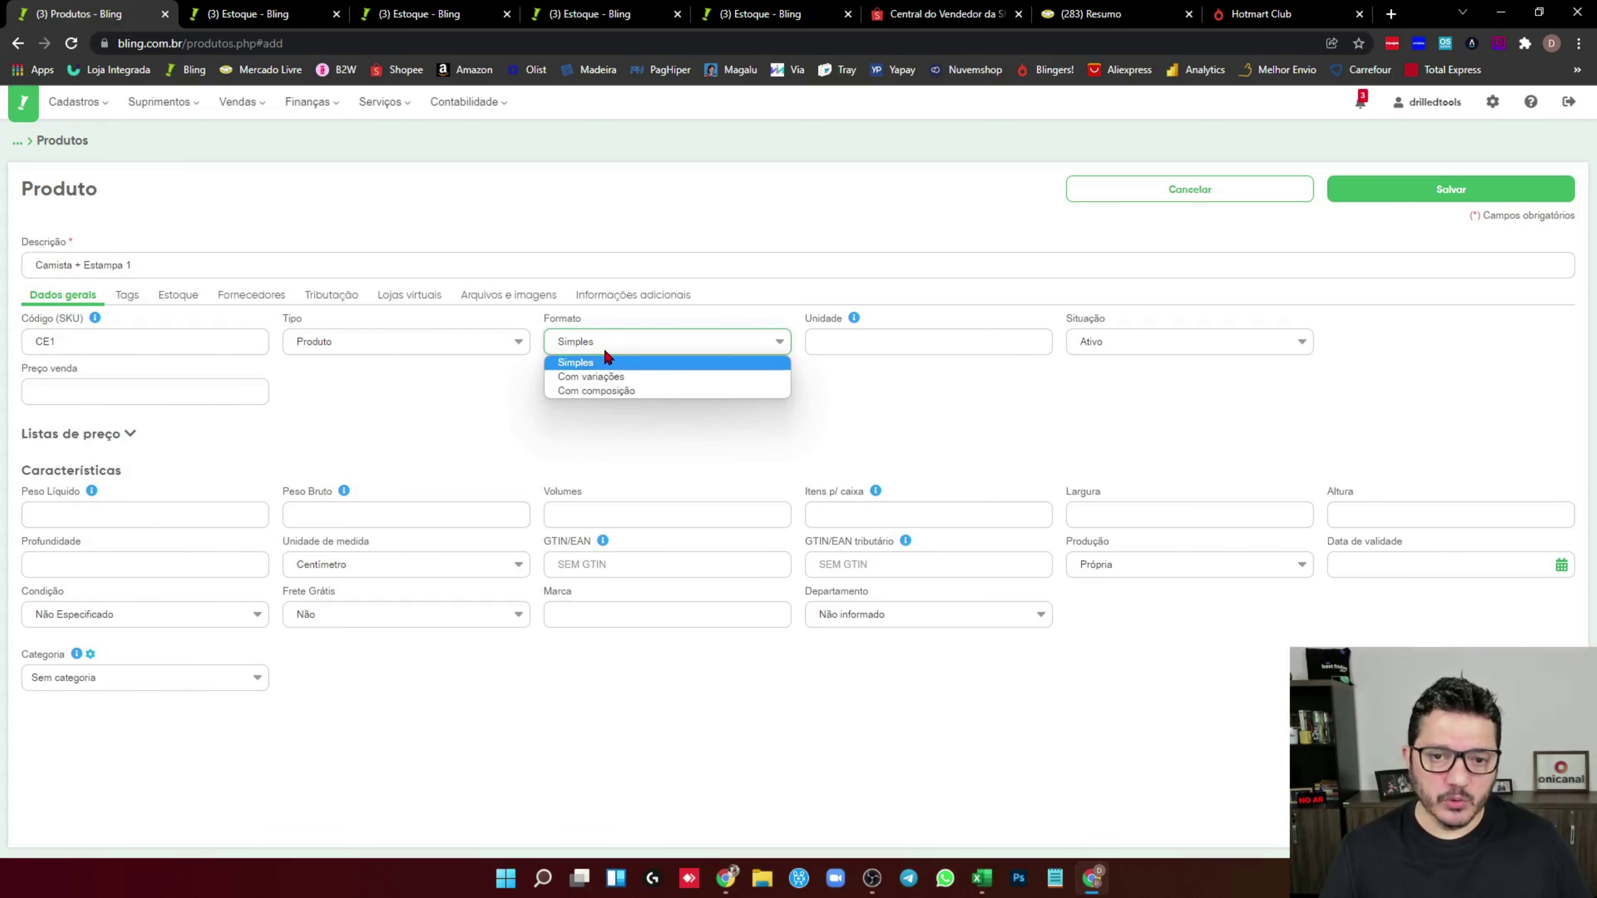
{"action": "left_click", "coordinate": [611, 377]}
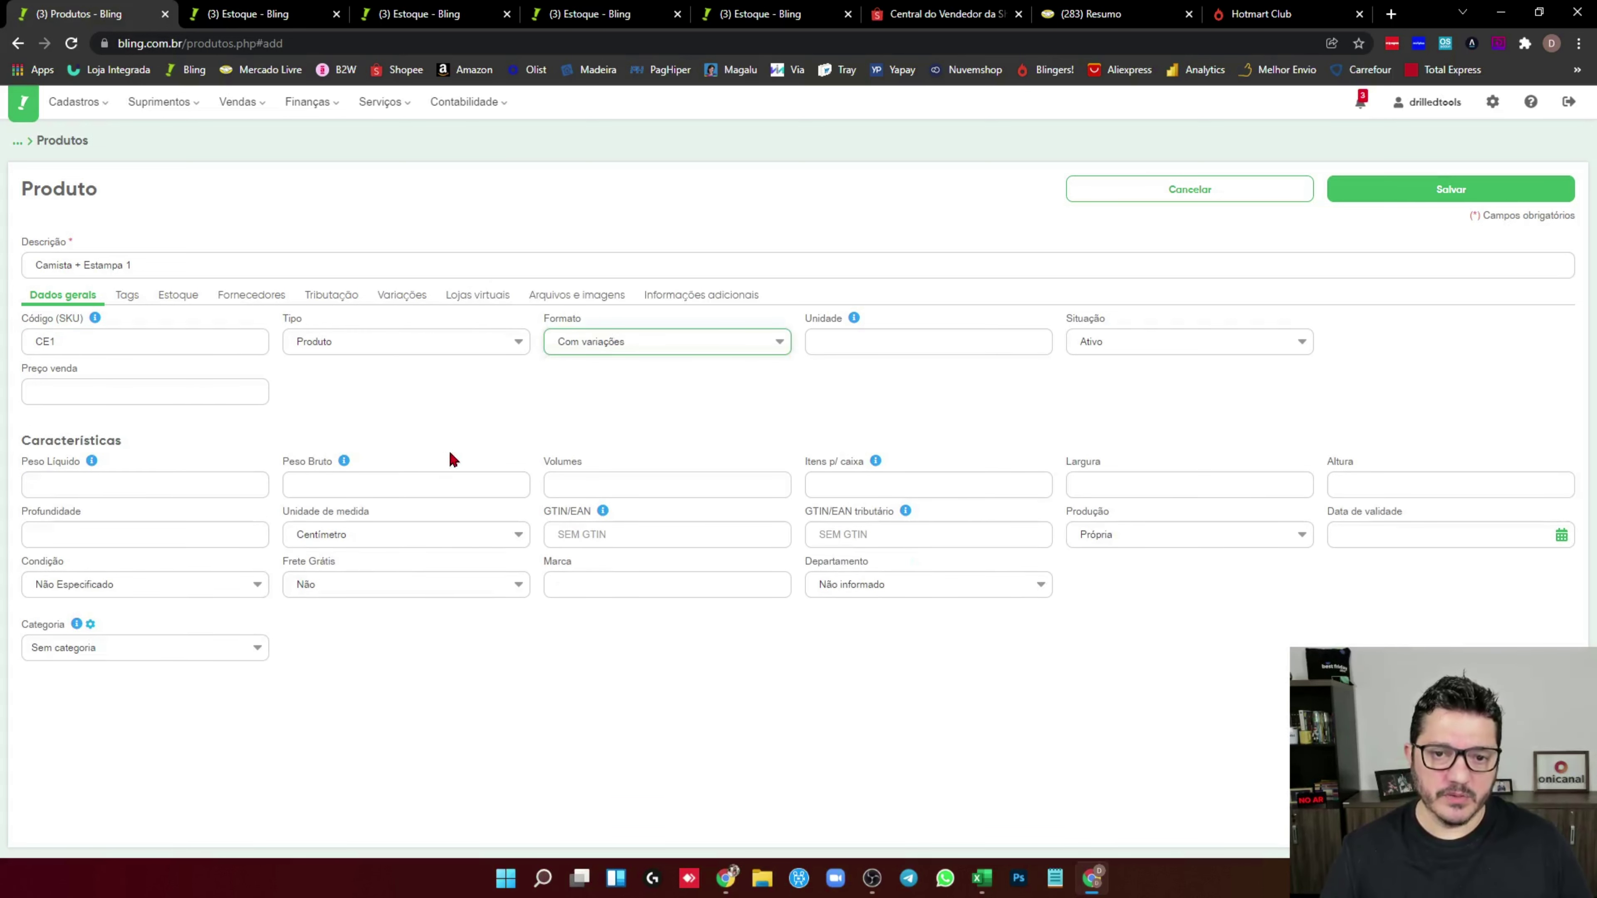
{"action": "left_click", "coordinate": [408, 303]}
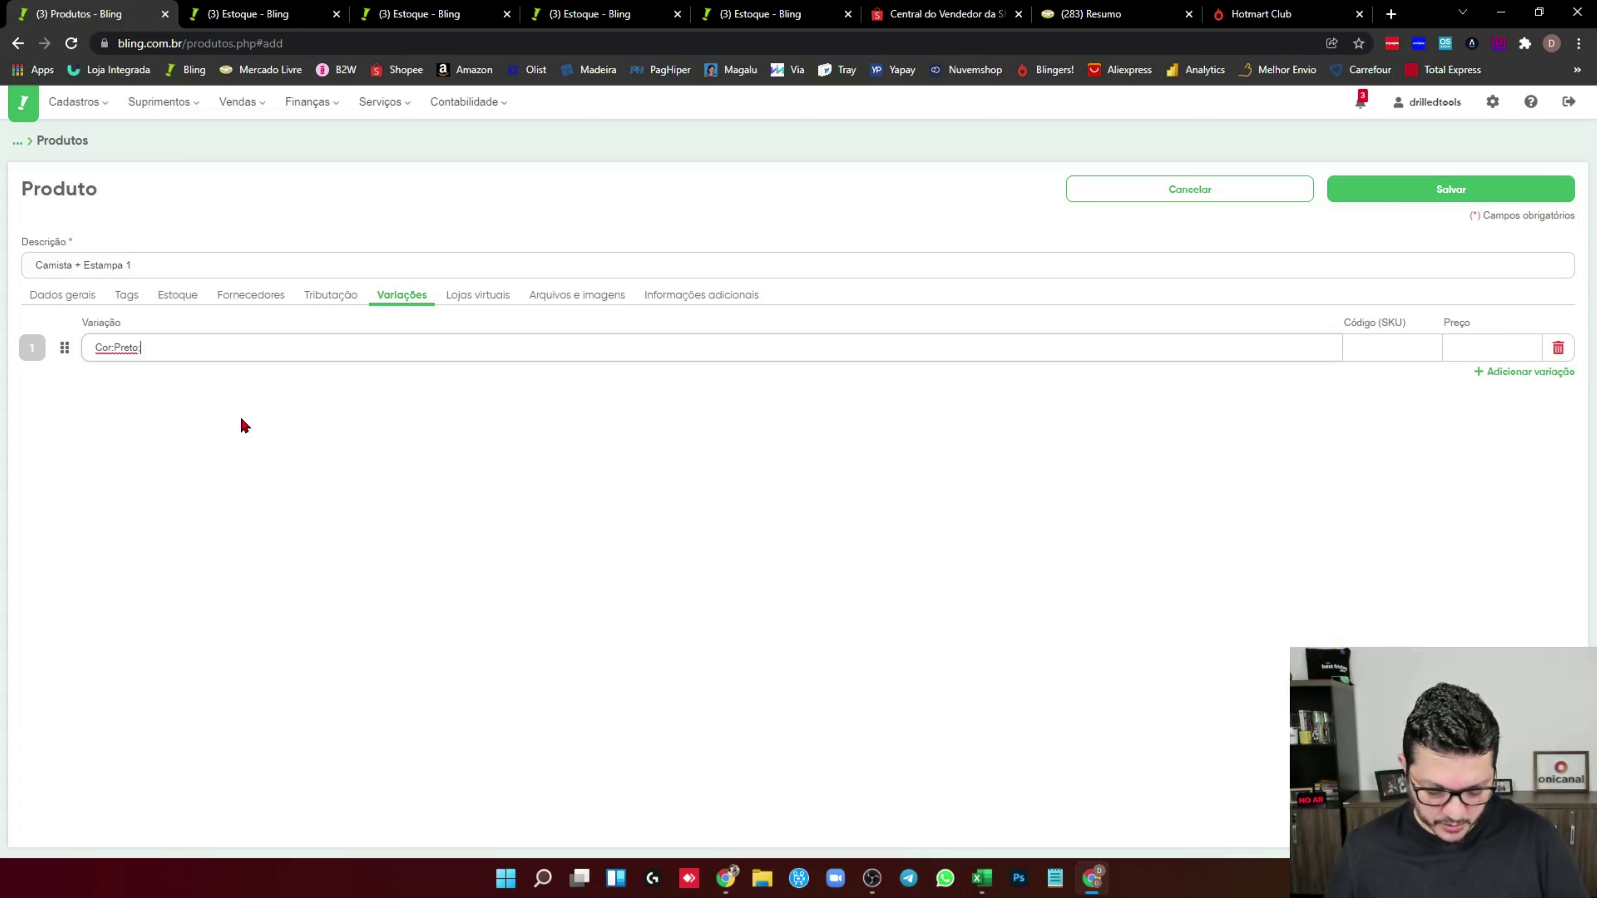
Finish the first variation Cor:Preto;Tamanho:P and copy its text
{"action": "key", "text": "Caps_Lock"}
{"action": "type", "text": "TAM"}
{"action": "key", "text": "Caps_Lock"}
{"action": "key", "text": "BackSpace"}
{"action": "key", "text": "BackSpace"}
{"action": "type", "text": "a"}
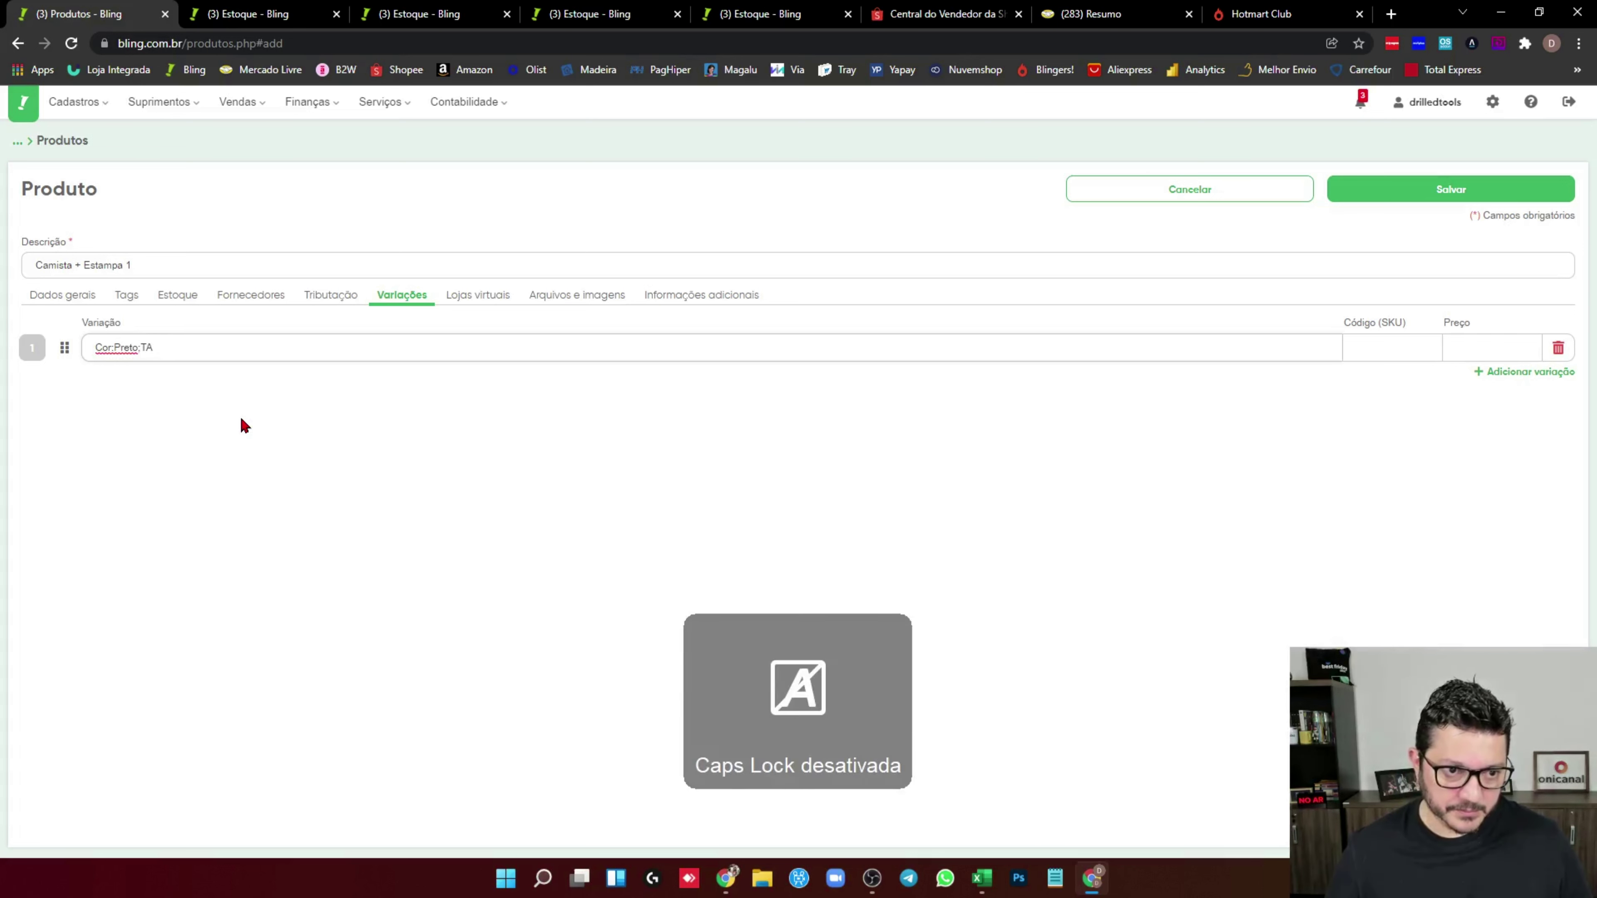
{"action": "type", "text": "manho:P"}
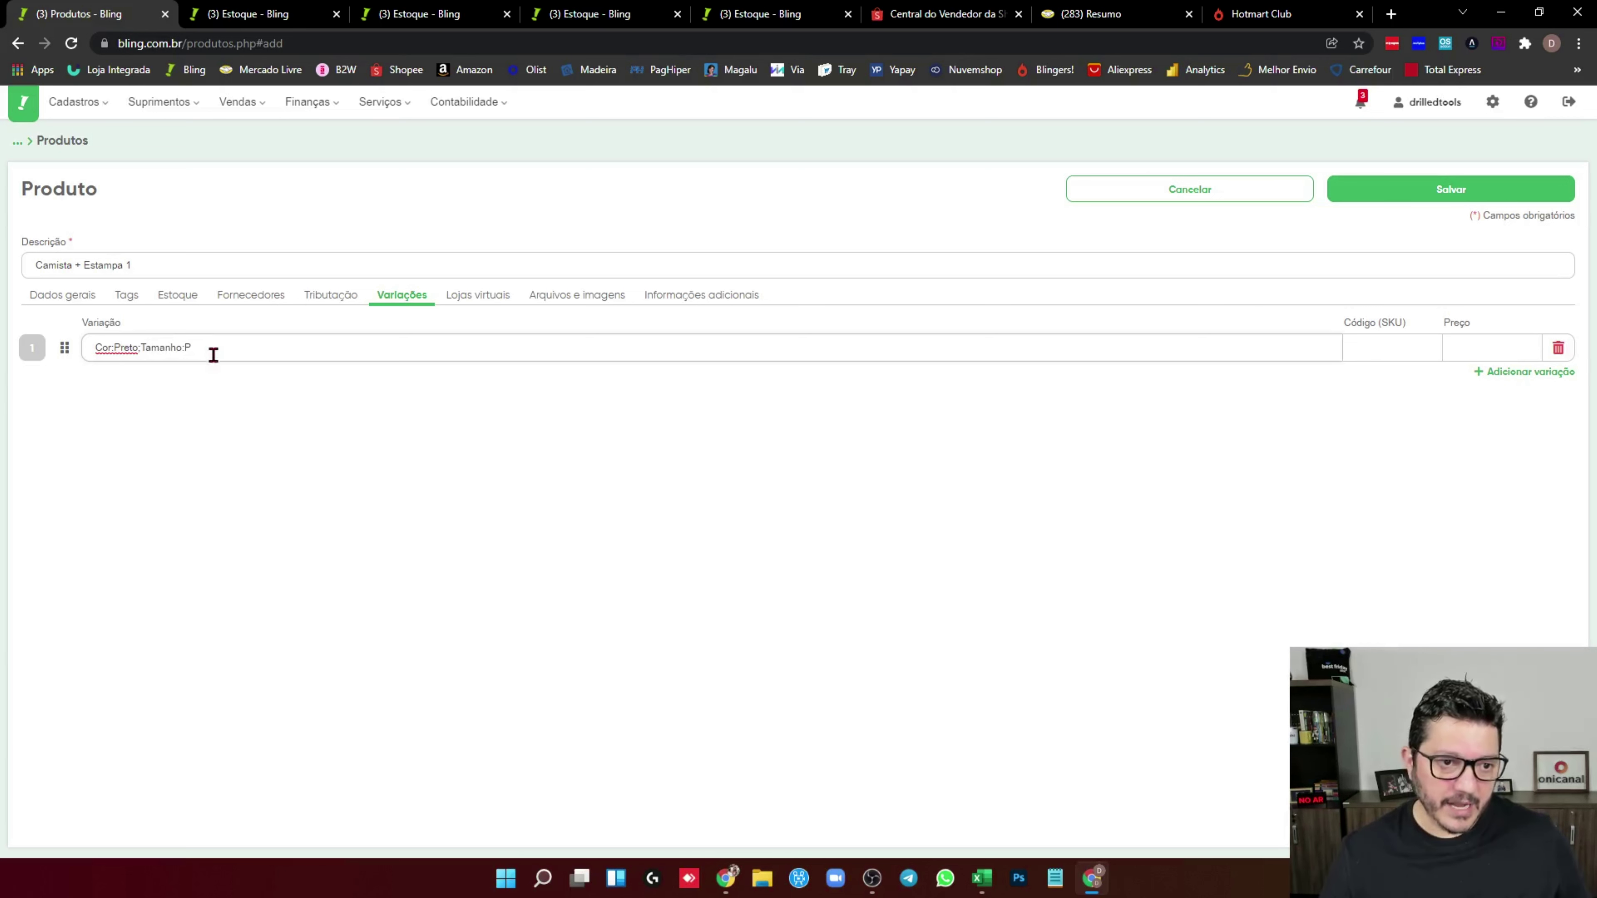
{"action": "left_click_drag", "start_coordinate": [210, 352], "coordinate": [13, 377]}
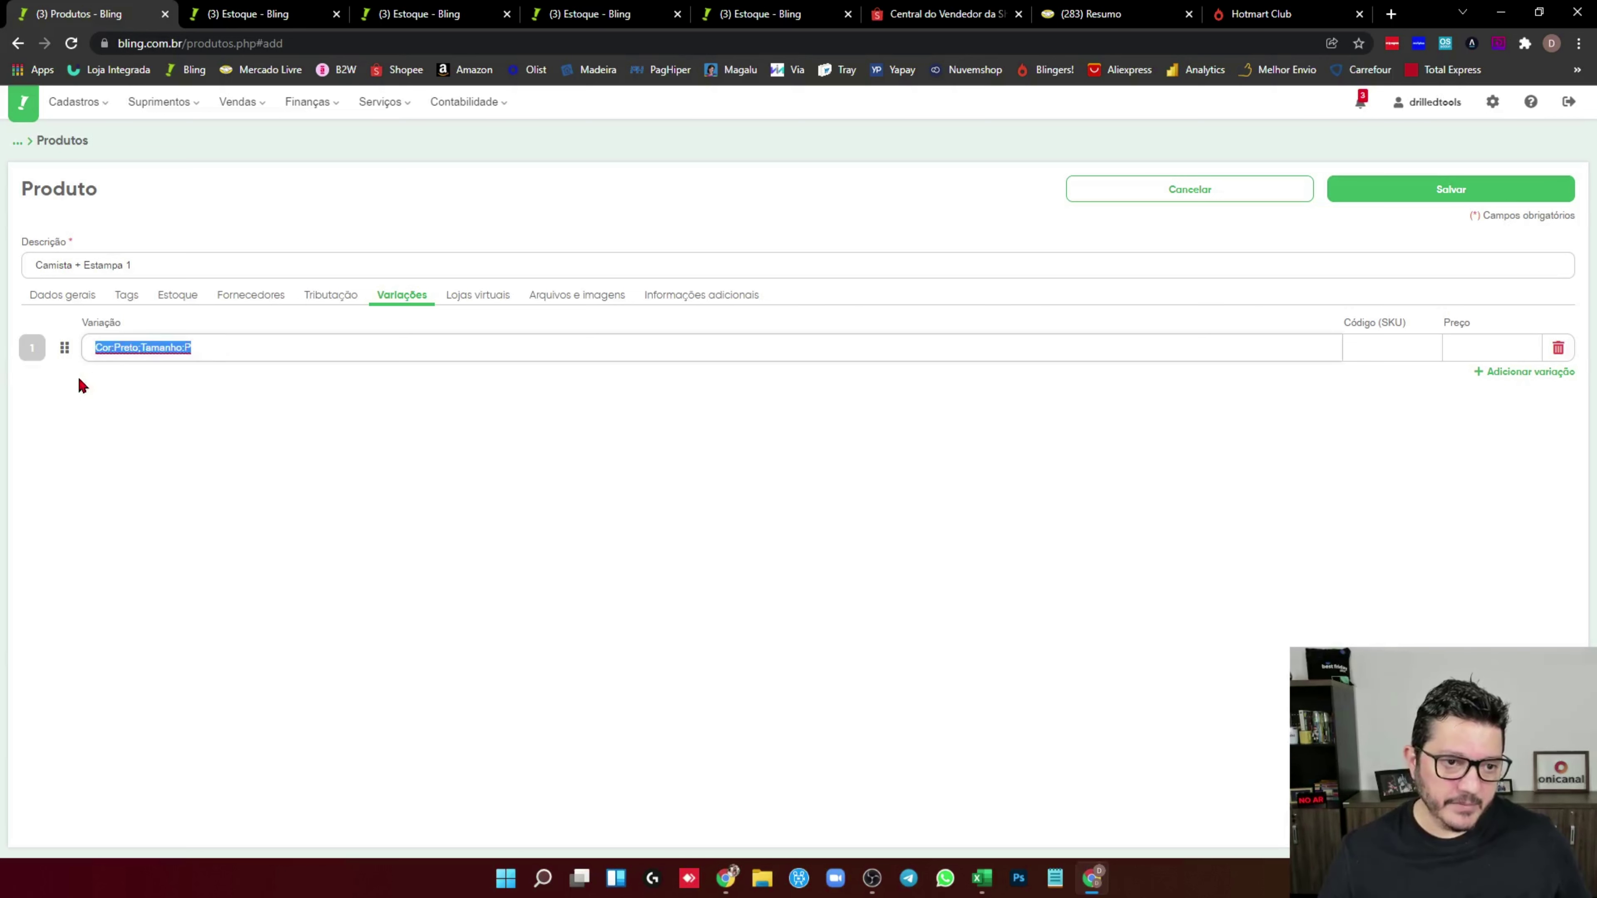
{"action": "key", "text": "ctrl+c"}
Add variation rows Cor:Preto;Tamanho:M and Cor:Preto;Tamanho:C
{"action": "left_click", "coordinate": [1529, 372]}
{"action": "key", "text": "ctrl+v"}
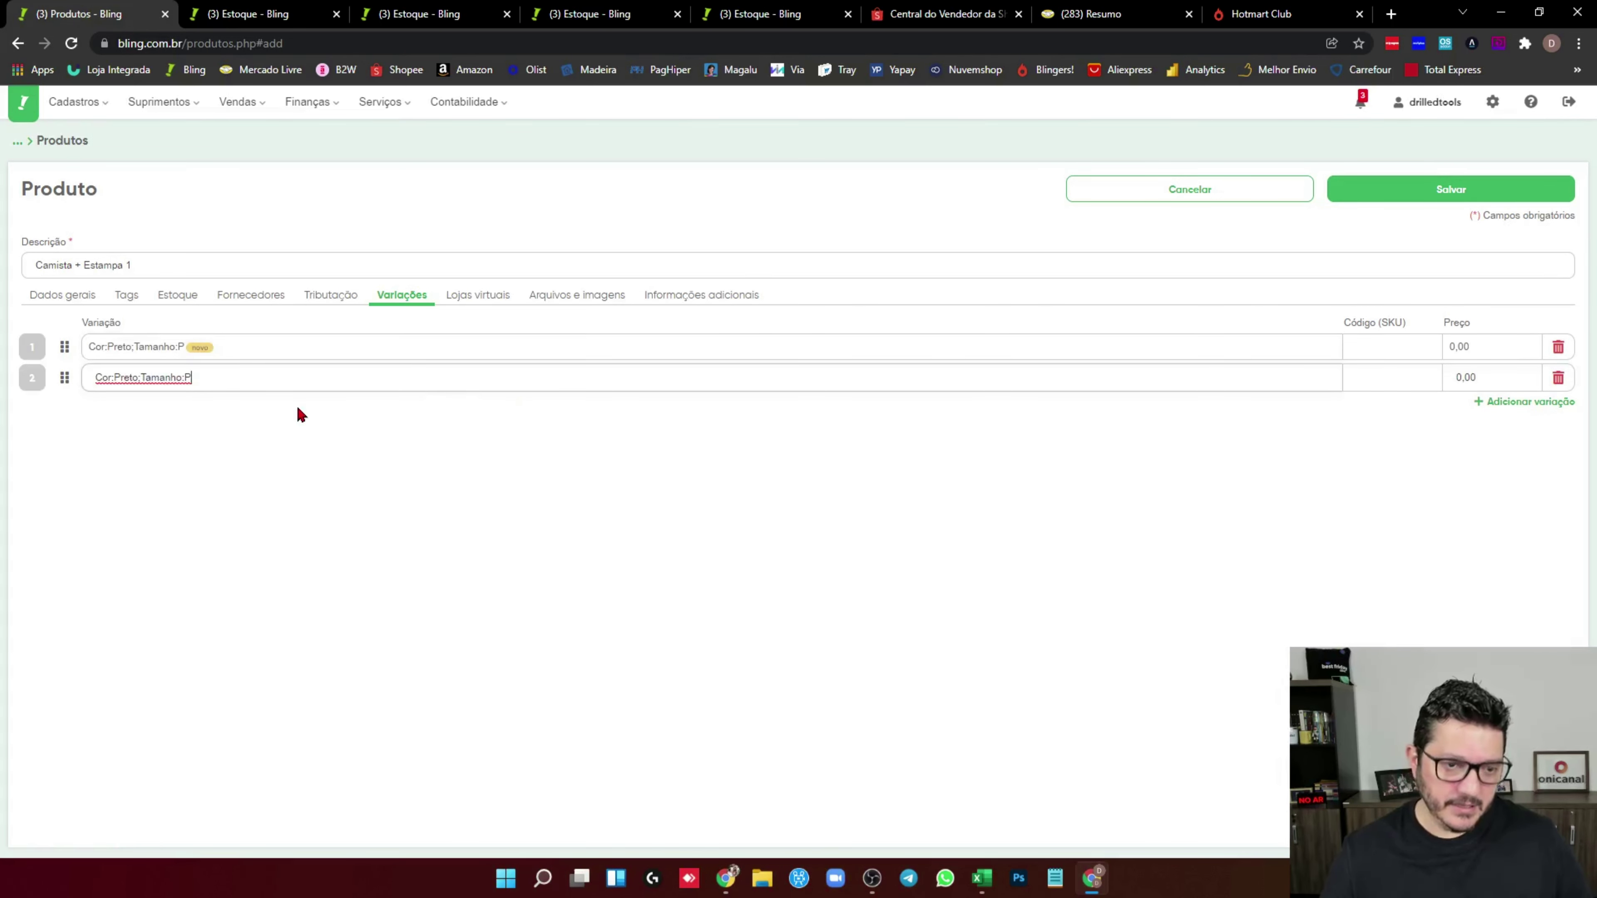
{"action": "key", "text": "BackSpace"}
{"action": "left_click", "coordinate": [1509, 403]}
{"action": "key", "text": "ctrl+v"}
{"action": "key", "text": "BackSpace"}
{"action": "type", "text": "C"}
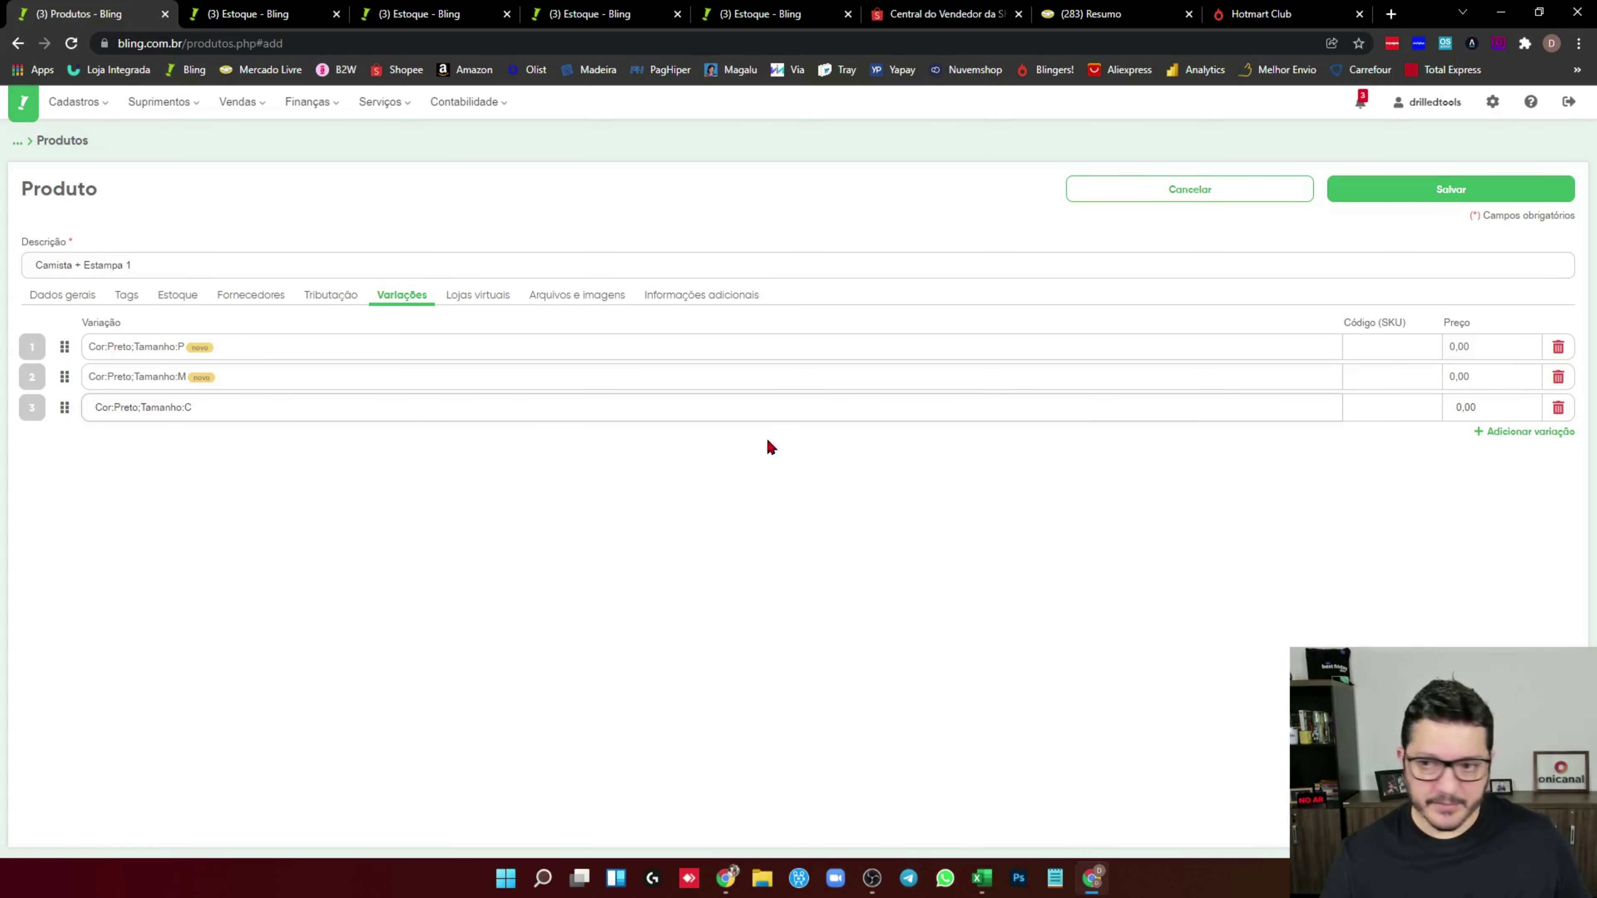
{"action": "key", "text": "Return"}
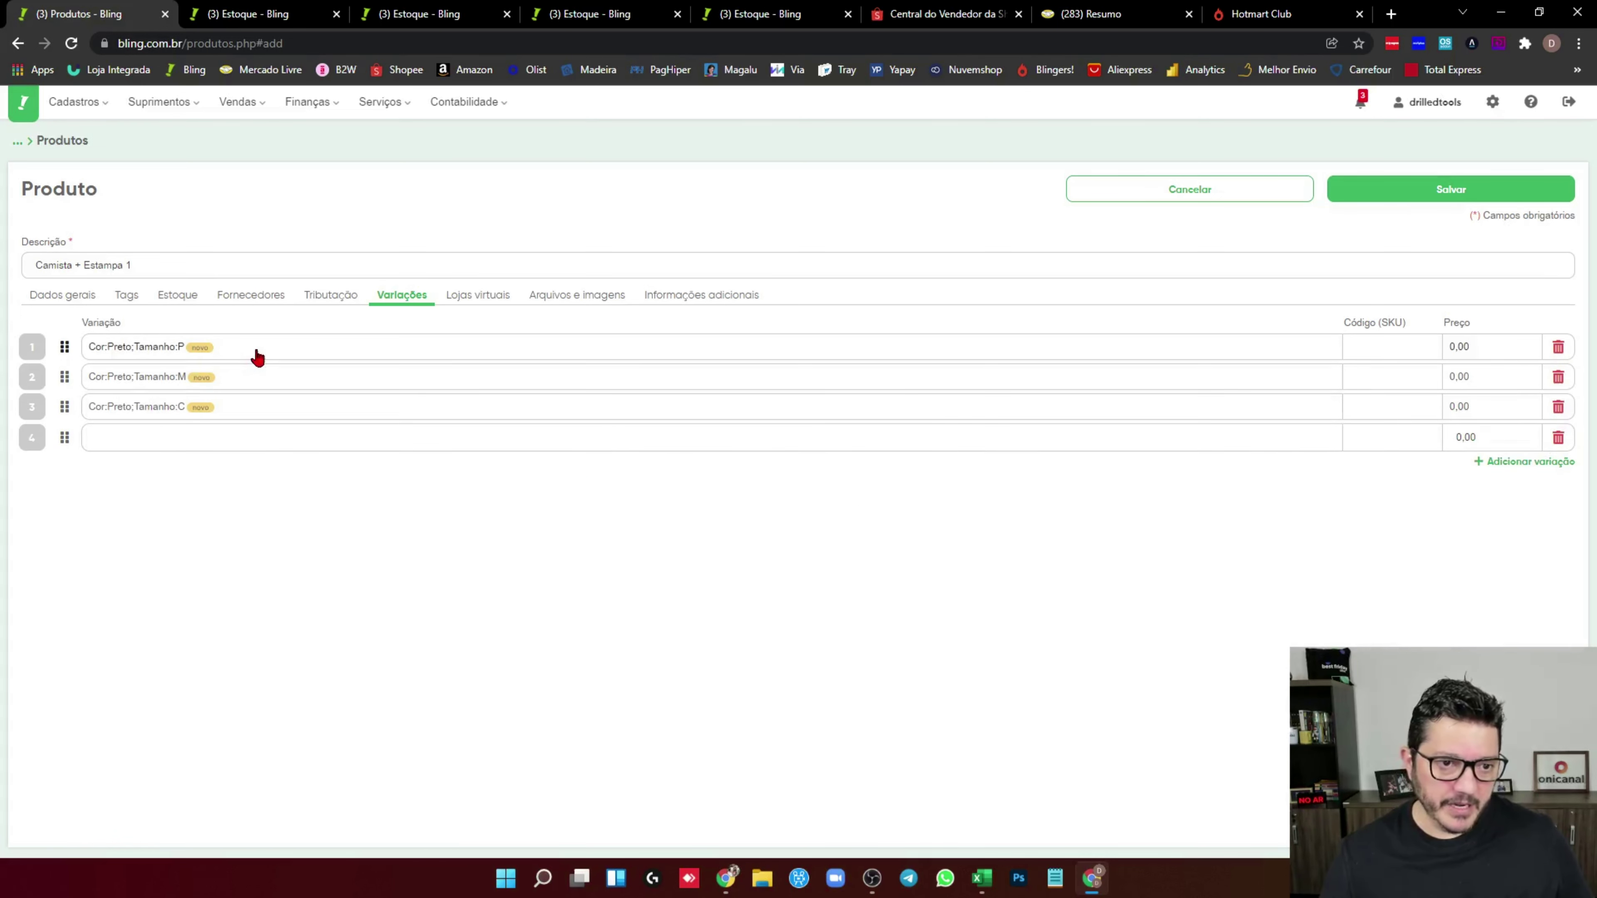
{"action": "left_click", "coordinate": [257, 357]}
Set SKUs CE1-P and CE1-M on the size P and M variations
{"action": "left_click", "coordinate": [570, 424]}
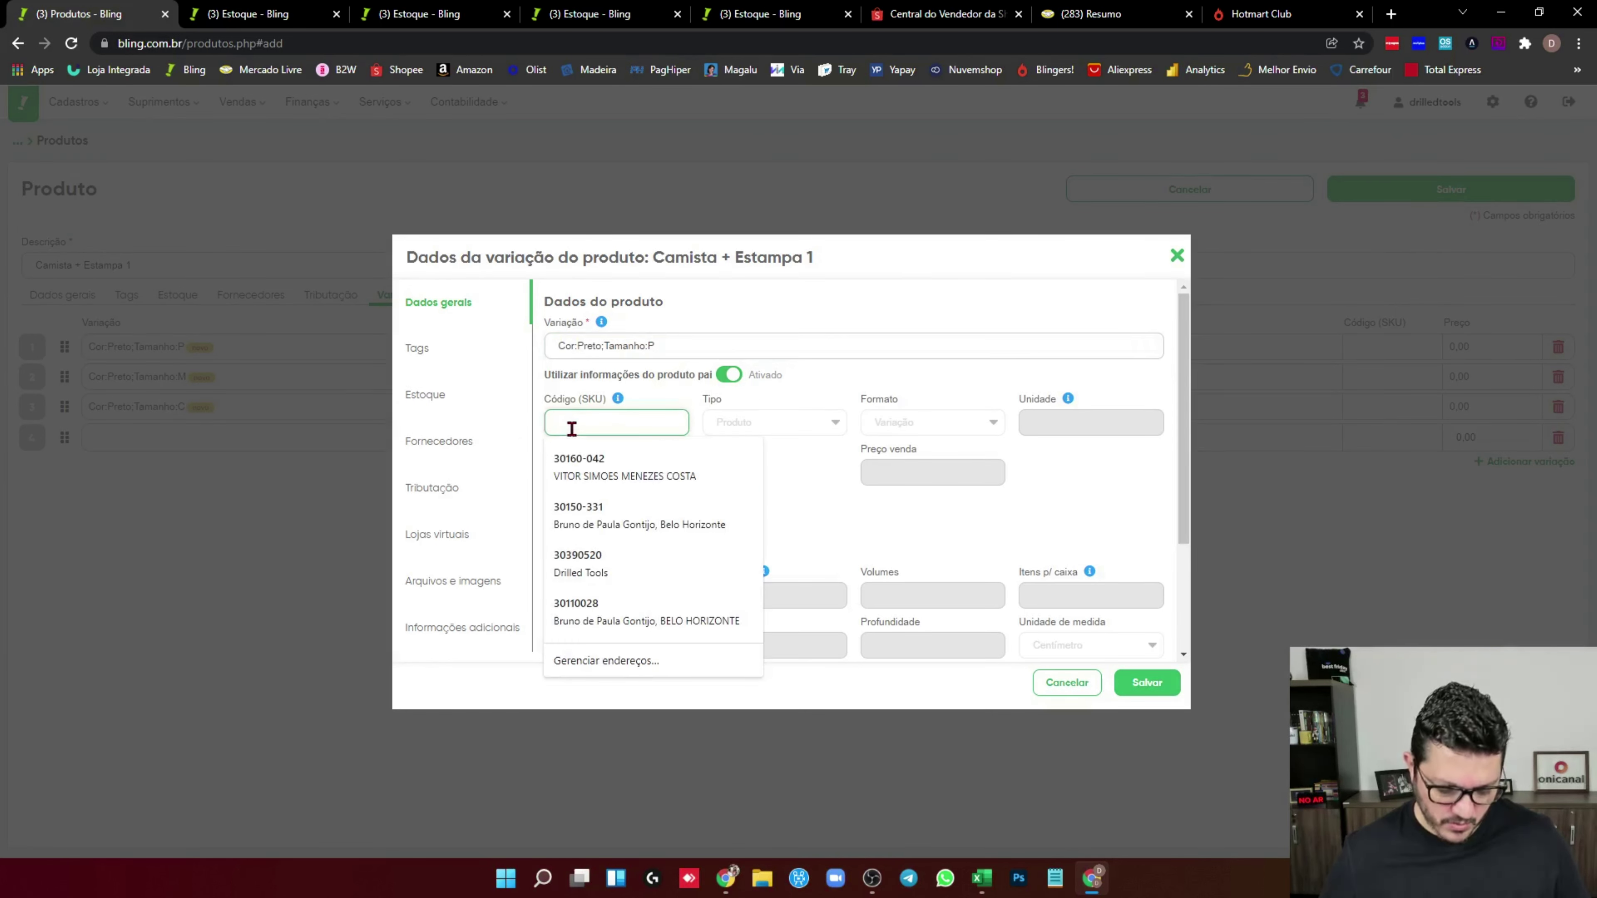
{"action": "type", "text": "CE1-P"}
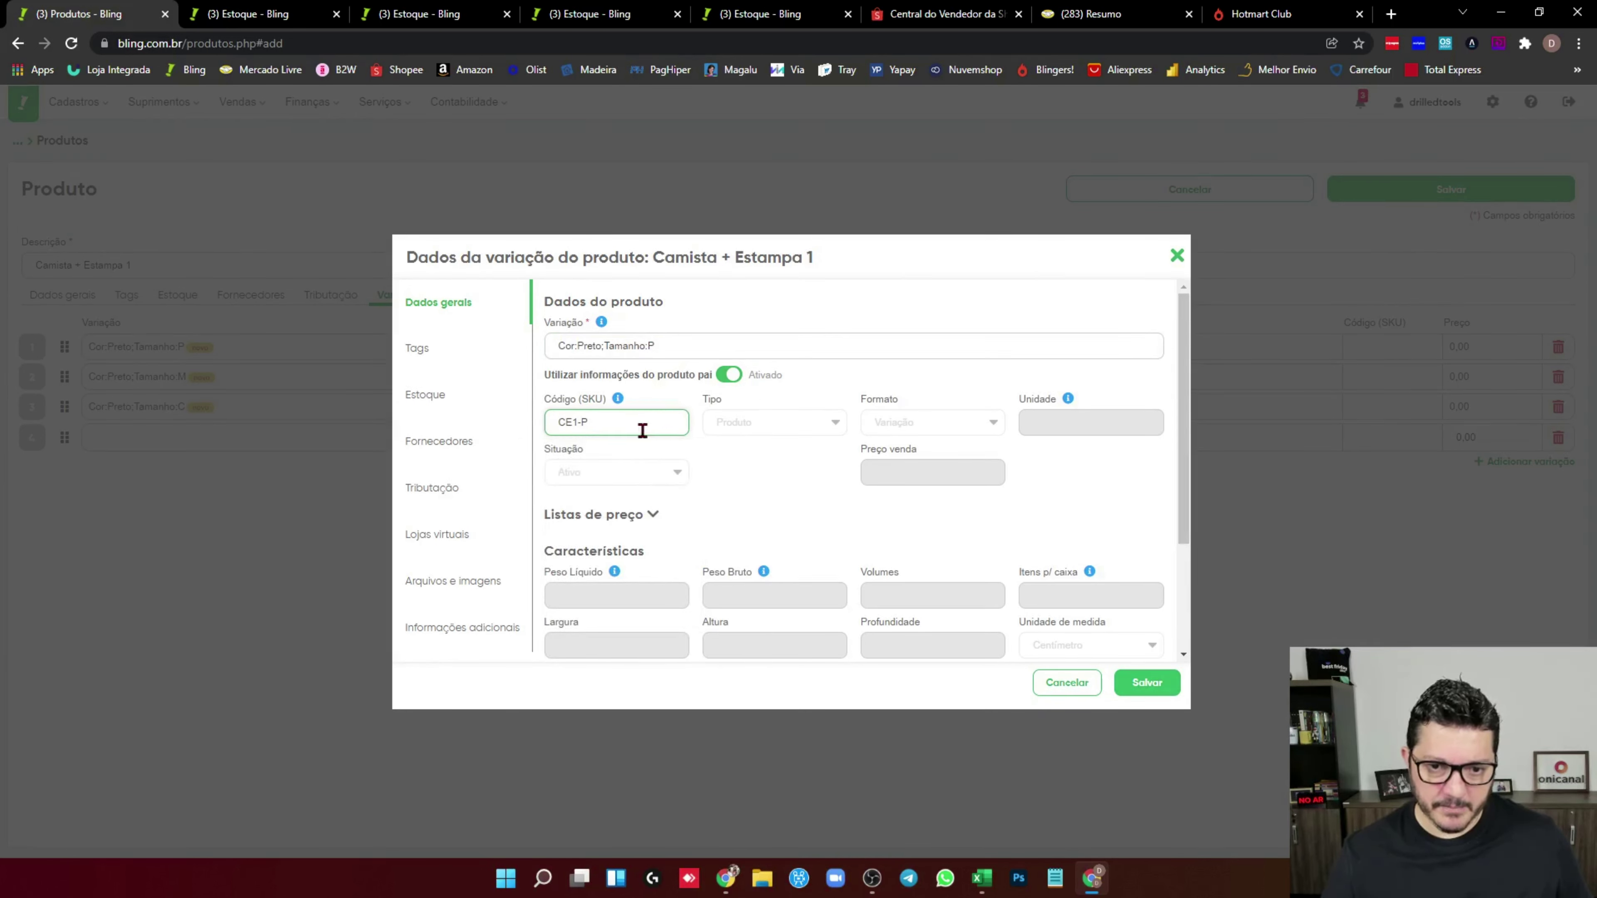
{"action": "triple_click", "coordinate": [641, 428]}
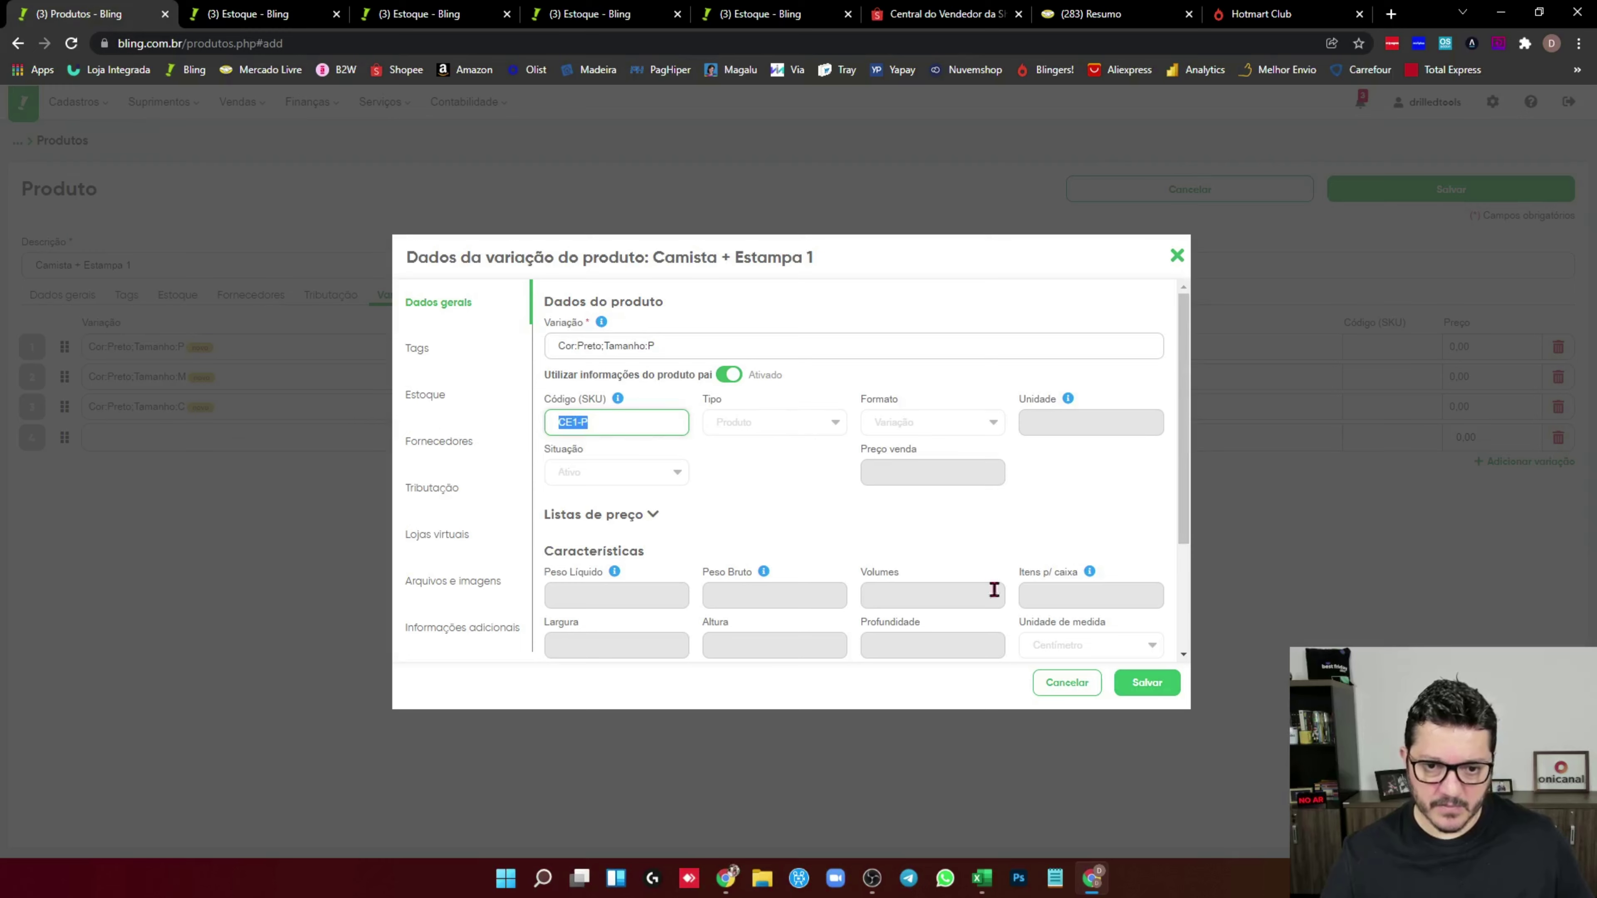
{"action": "left_click", "coordinate": [1148, 682]}
{"action": "left_click", "coordinate": [227, 391]}
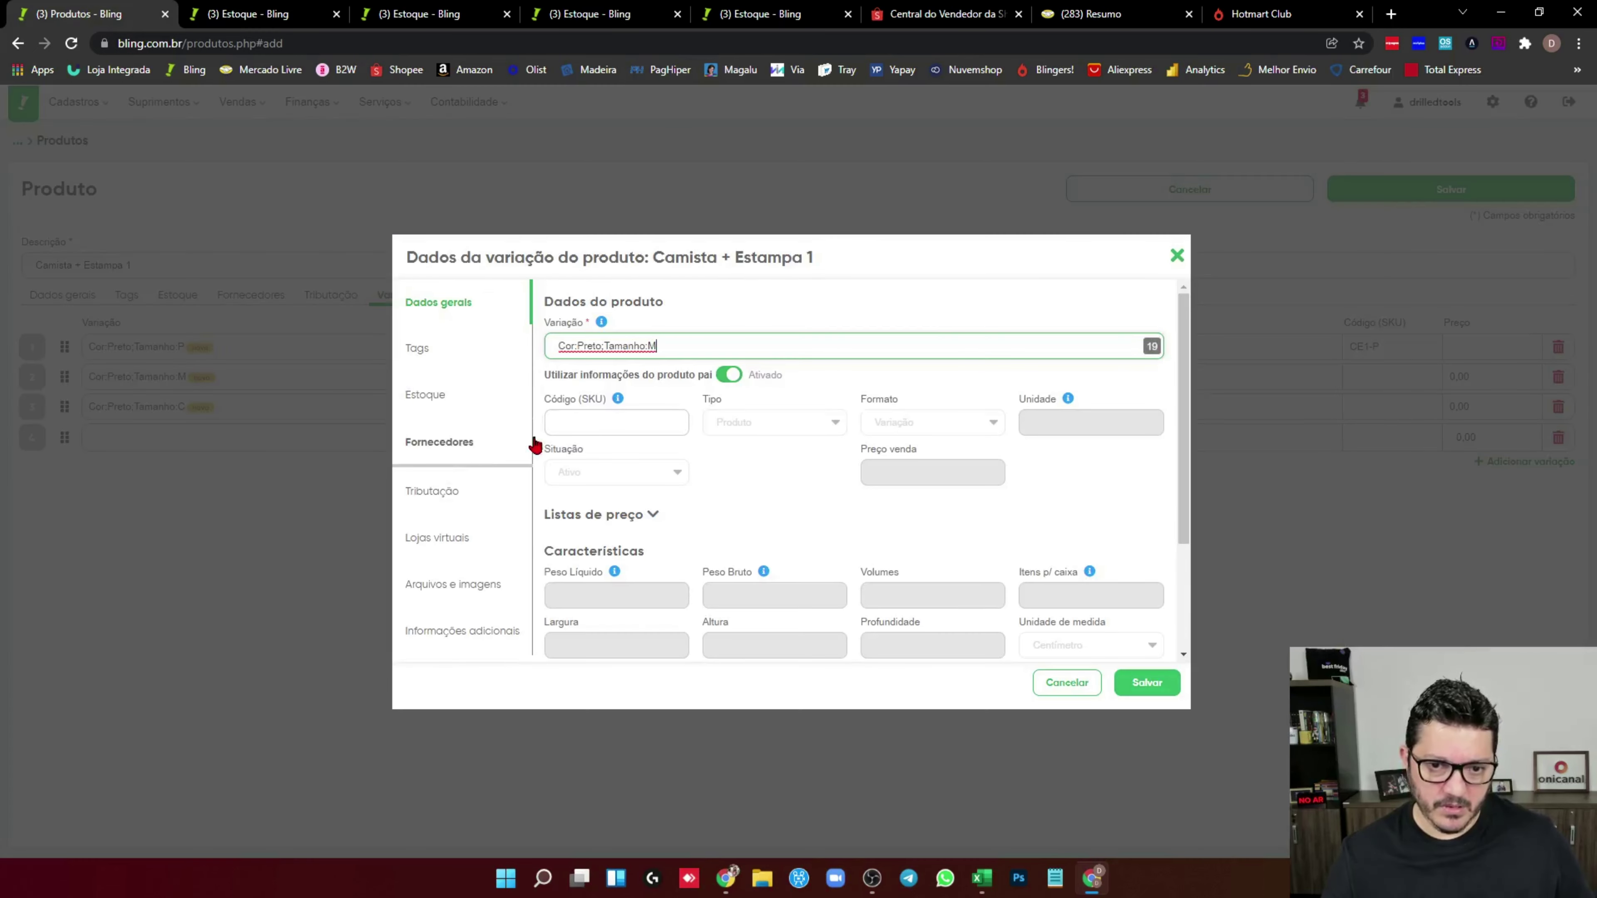
{"action": "left_click", "coordinate": [585, 423]}
{"action": "key", "text": "ctrl+v"}
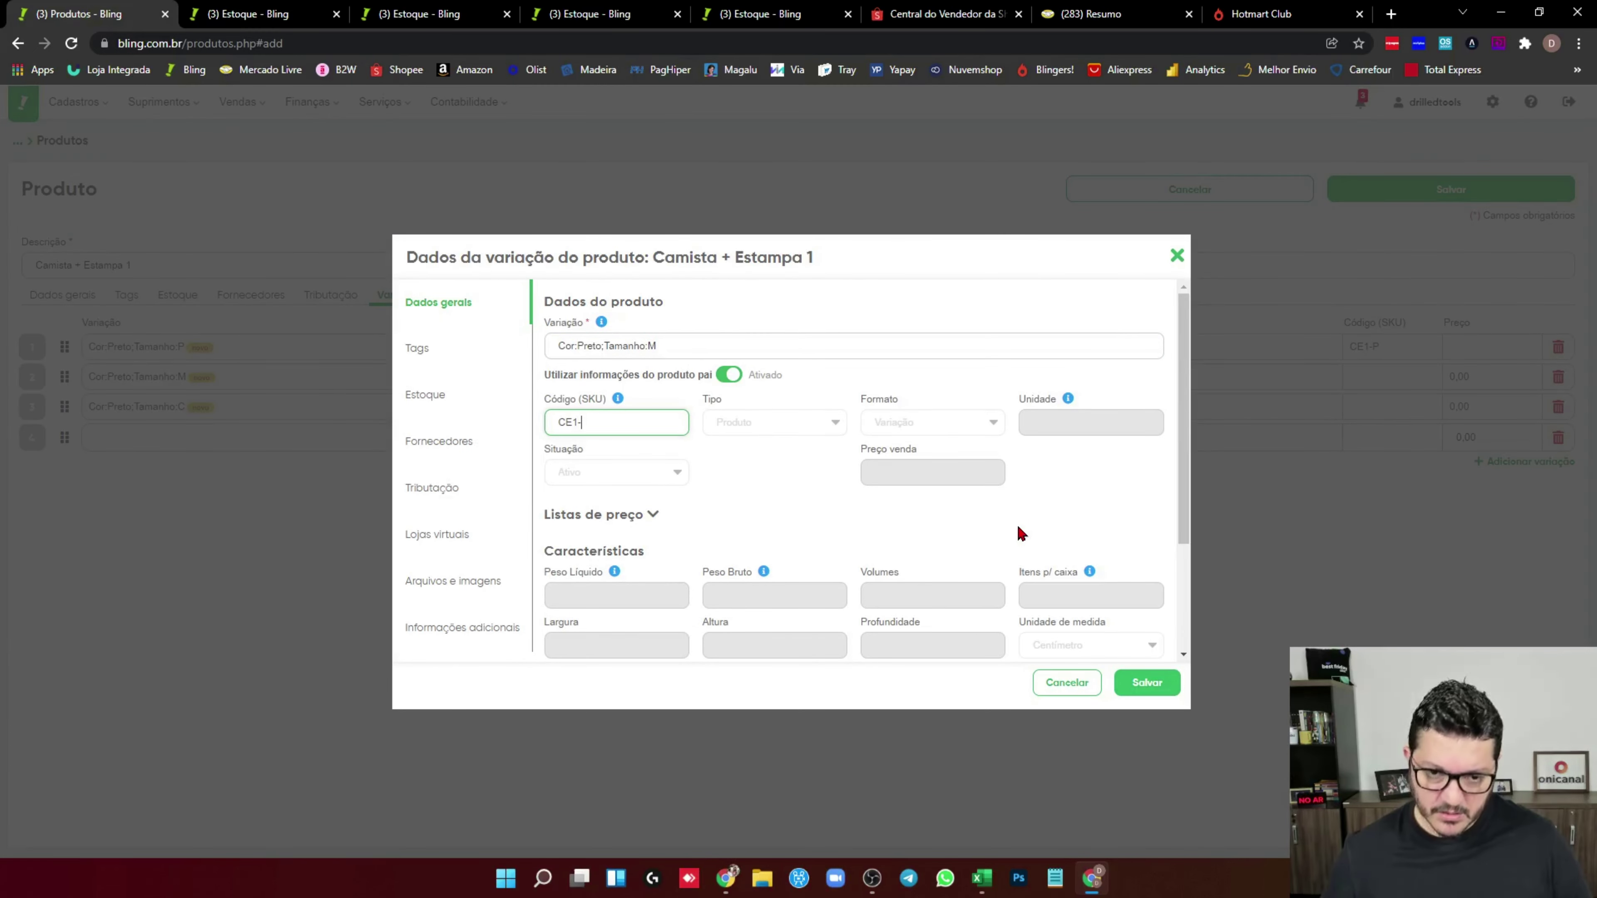
{"action": "left_click", "coordinate": [1163, 686]}
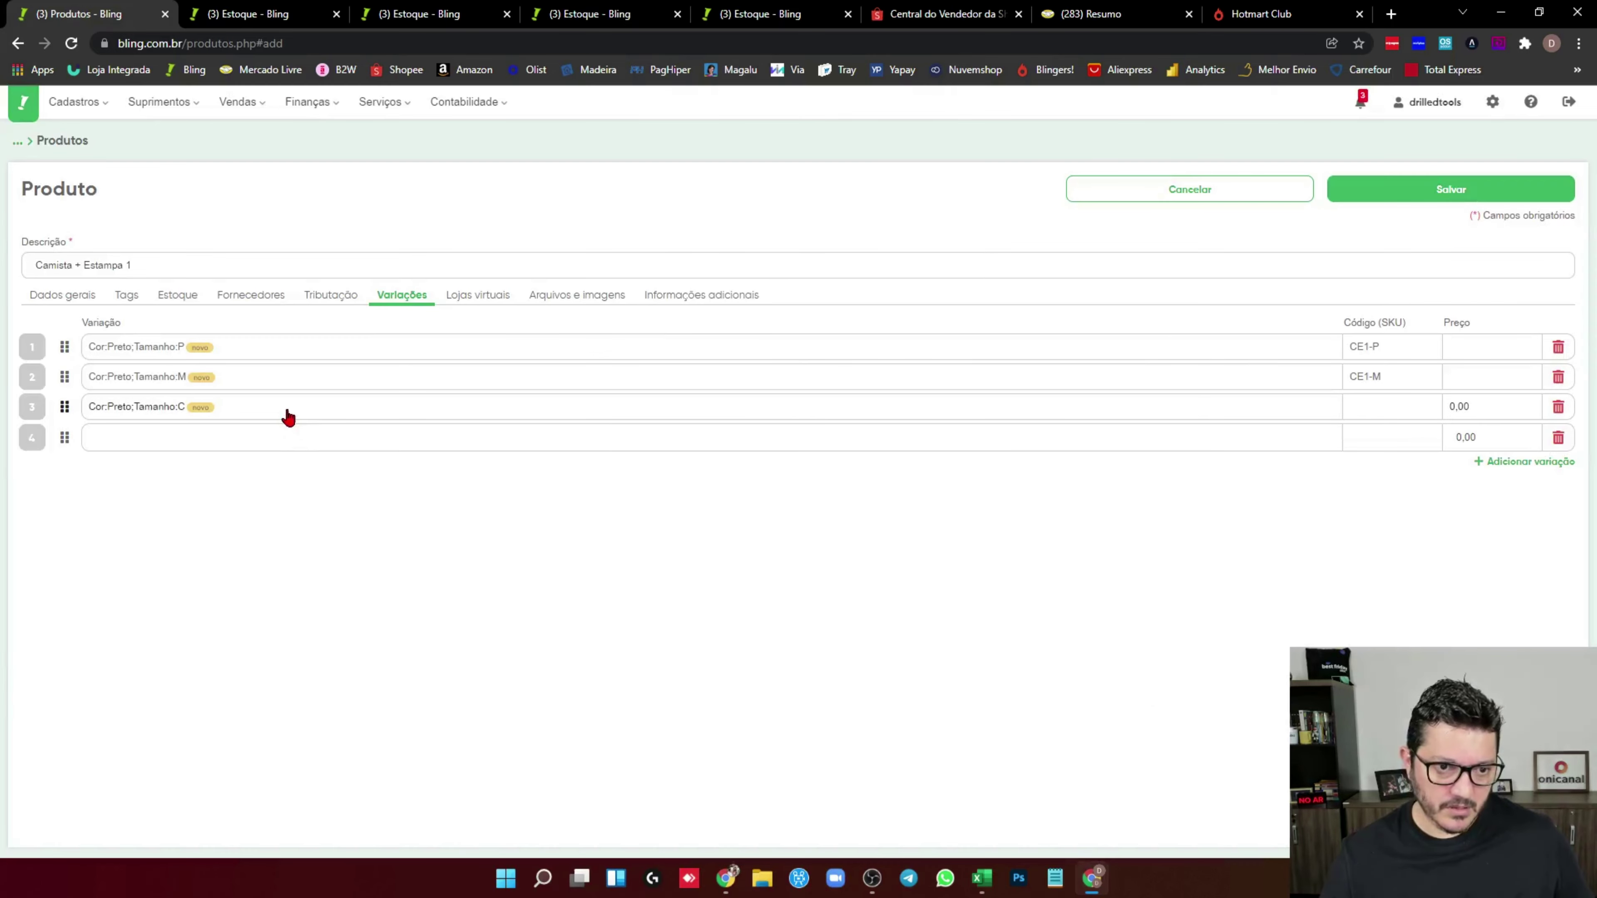
Change the third variation to size G with SKU CE1-G and save the product
{"action": "left_click", "coordinate": [285, 412]}
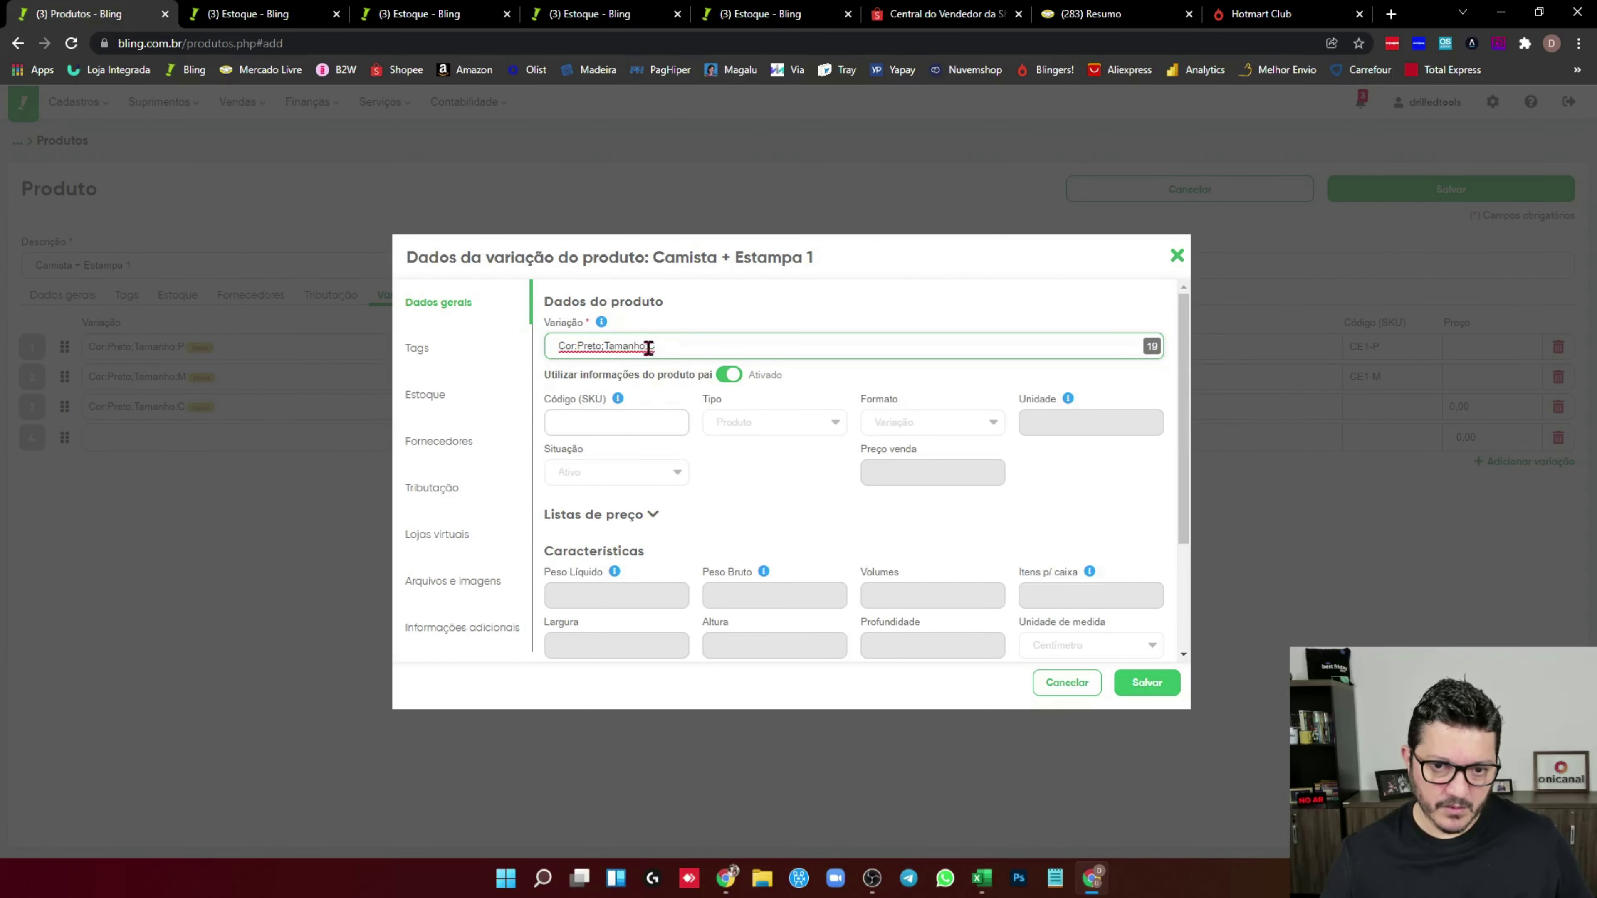
{"action": "key", "text": "BackSpace"}
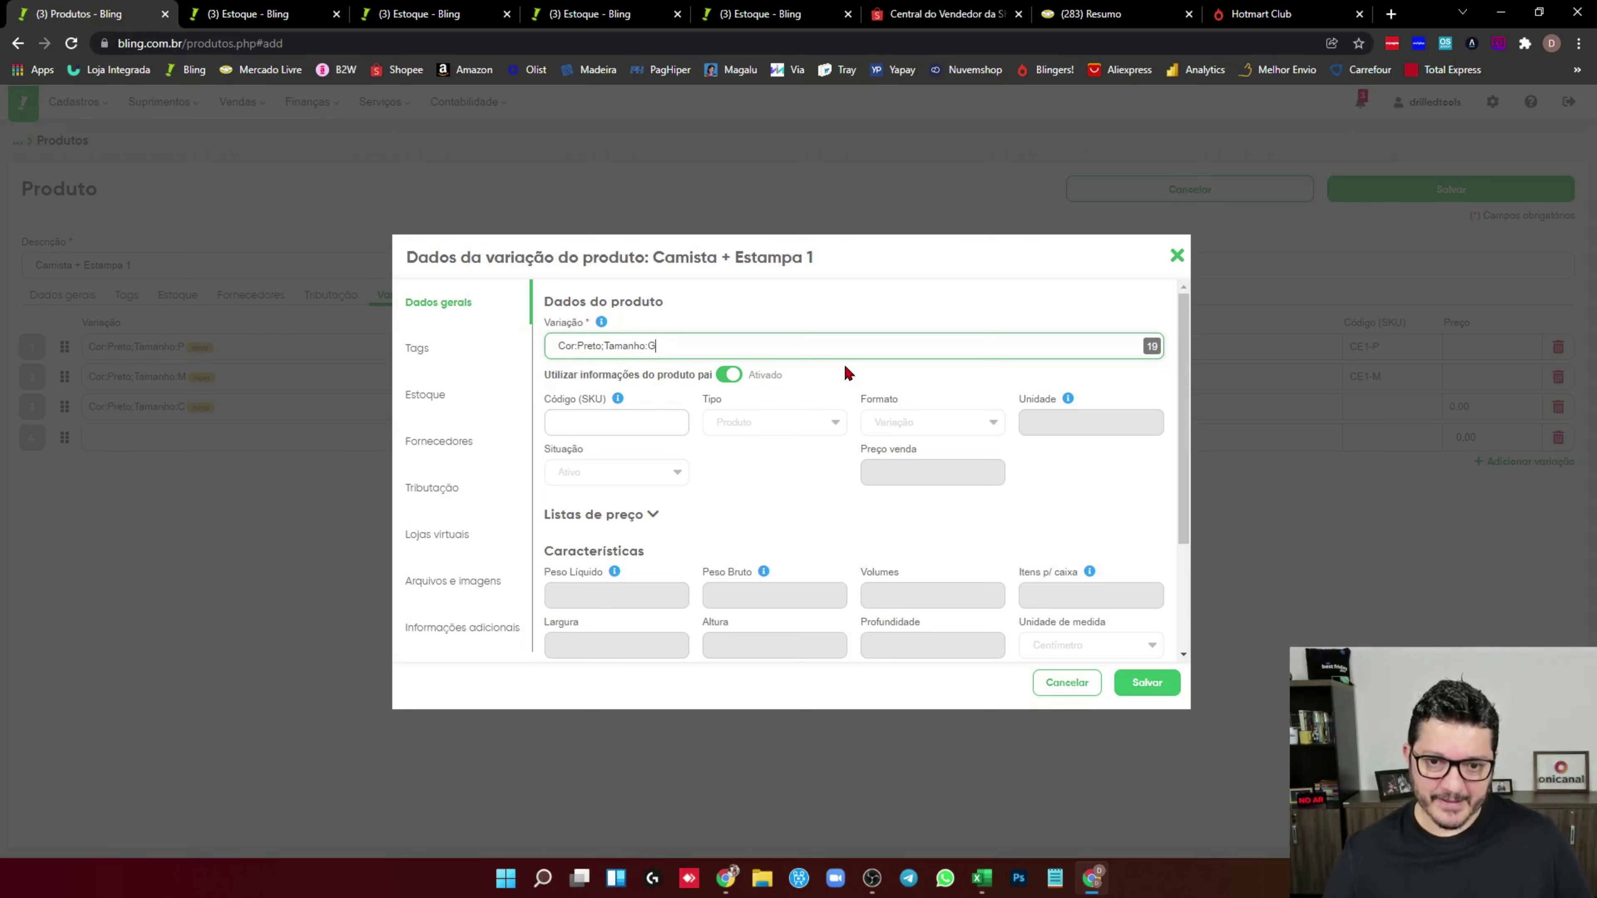
{"action": "key", "text": "Tab"}
{"action": "type", "text": "CE1-G"}
{"action": "left_click", "coordinate": [1150, 684]}
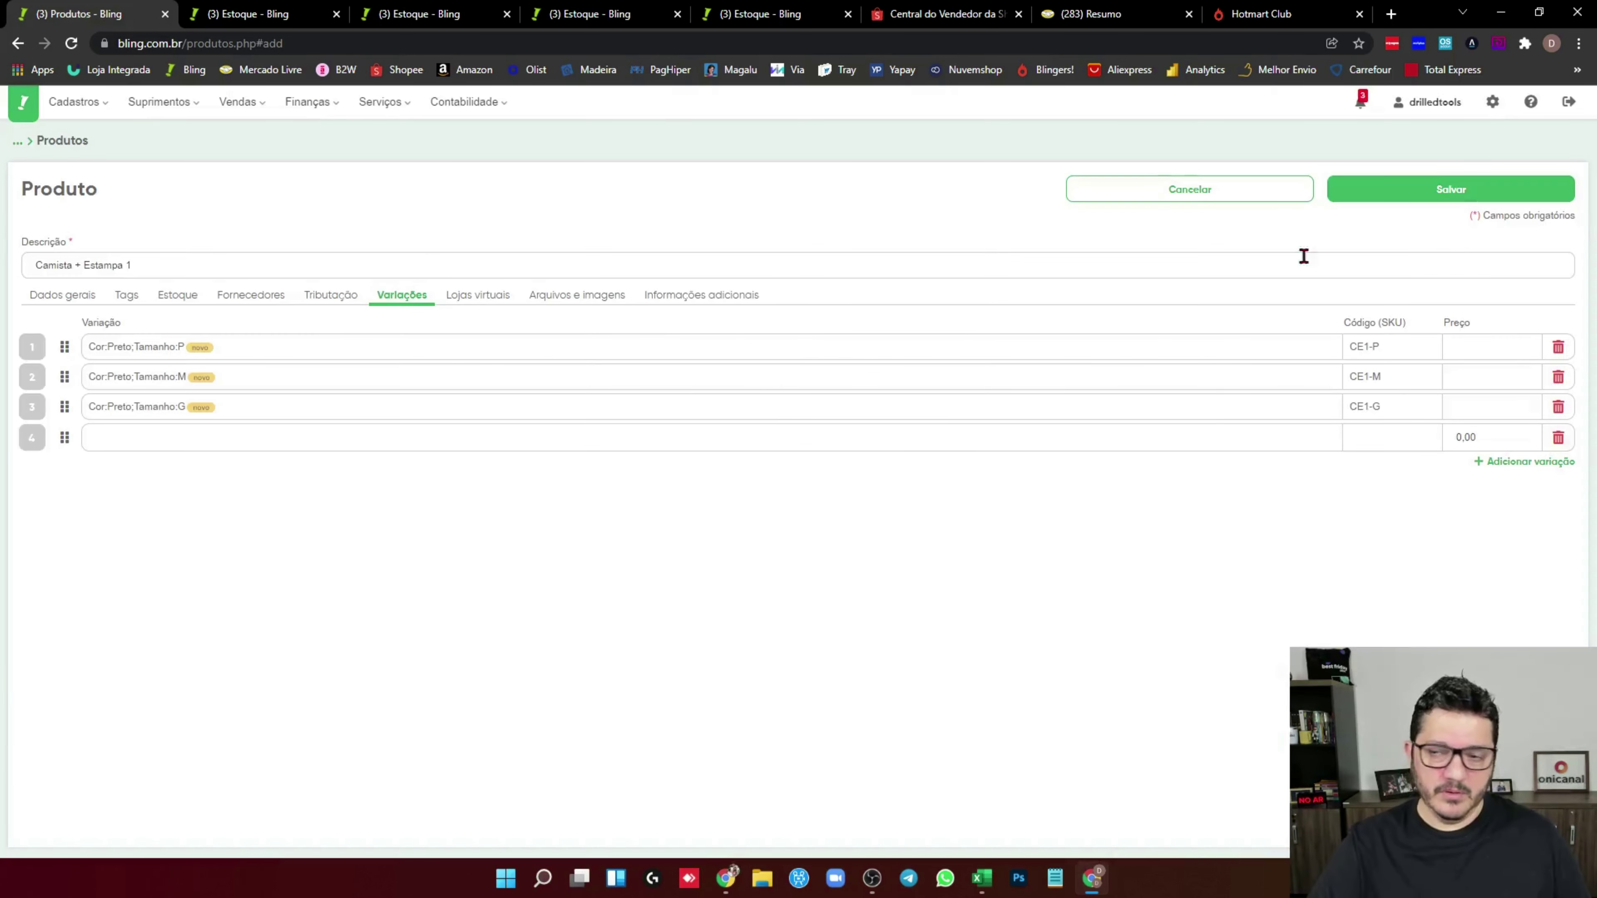
{"action": "left_click", "coordinate": [1445, 200]}
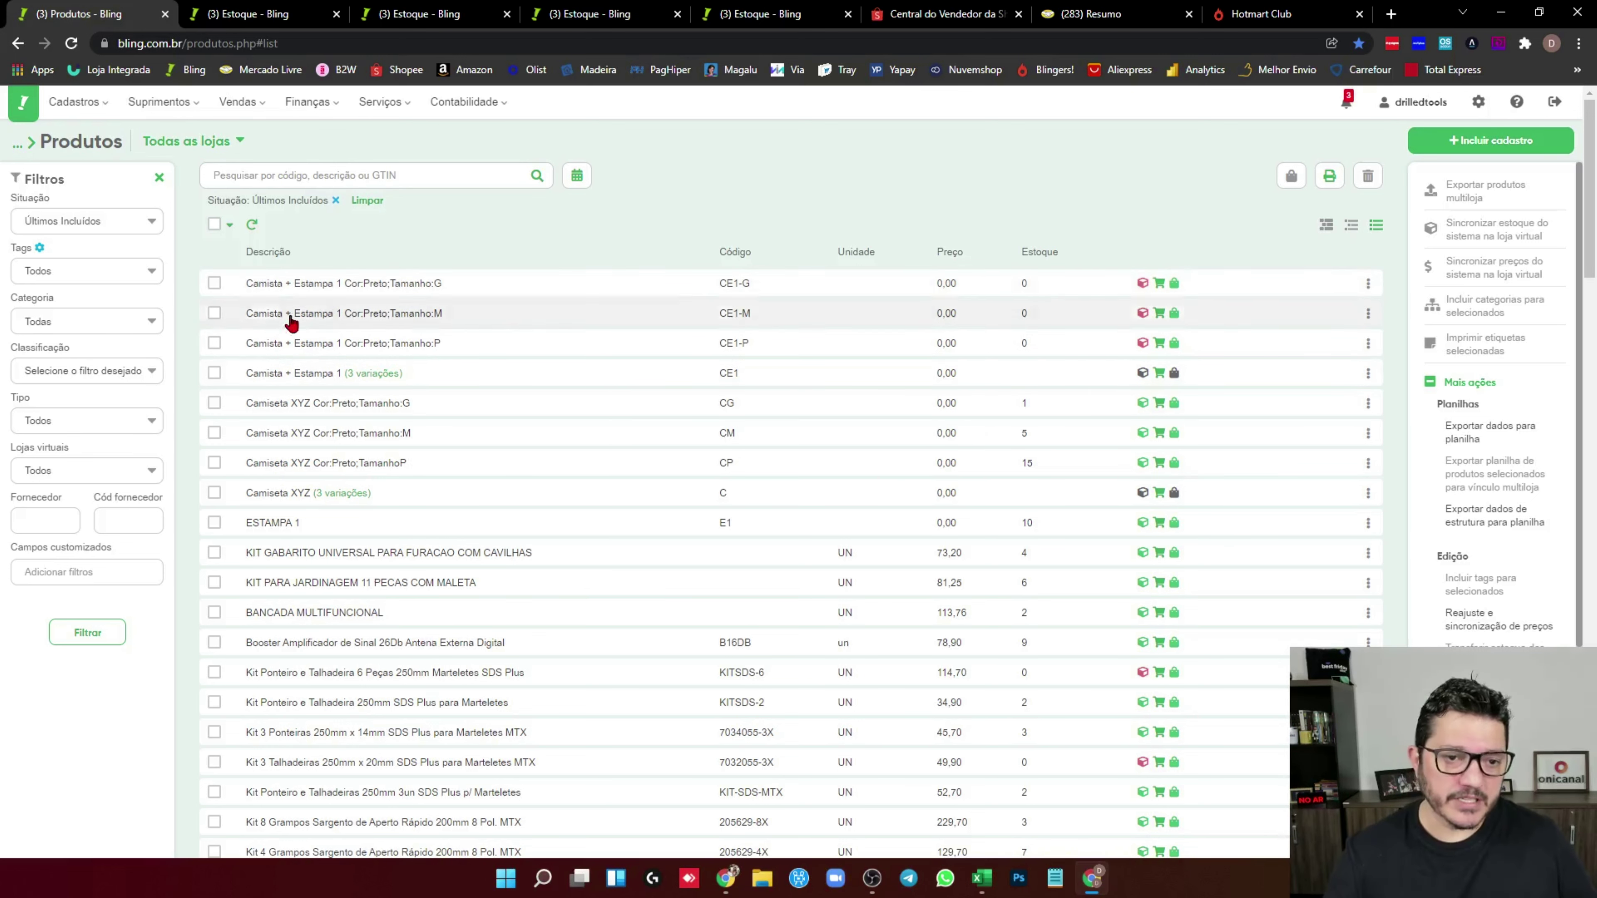
Open Camista + Estampa 1 from the product list for editing
{"action": "left_click", "coordinate": [282, 376]}
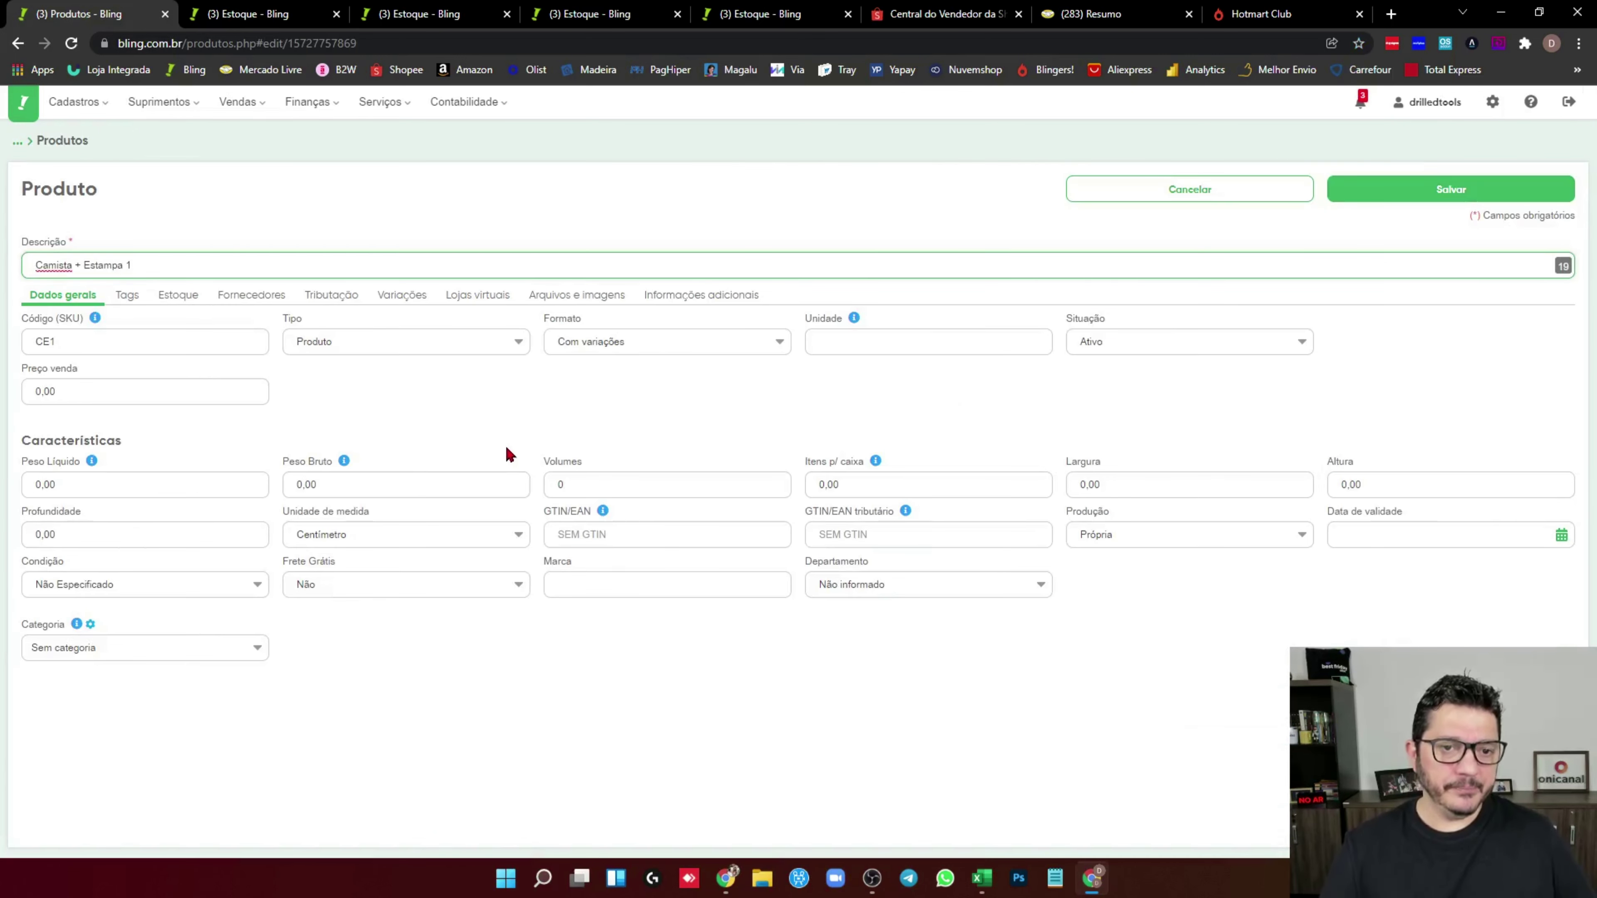
Switch the Preto P variation to Com composição, no longer using parent product information
{"action": "left_click", "coordinate": [406, 294]}
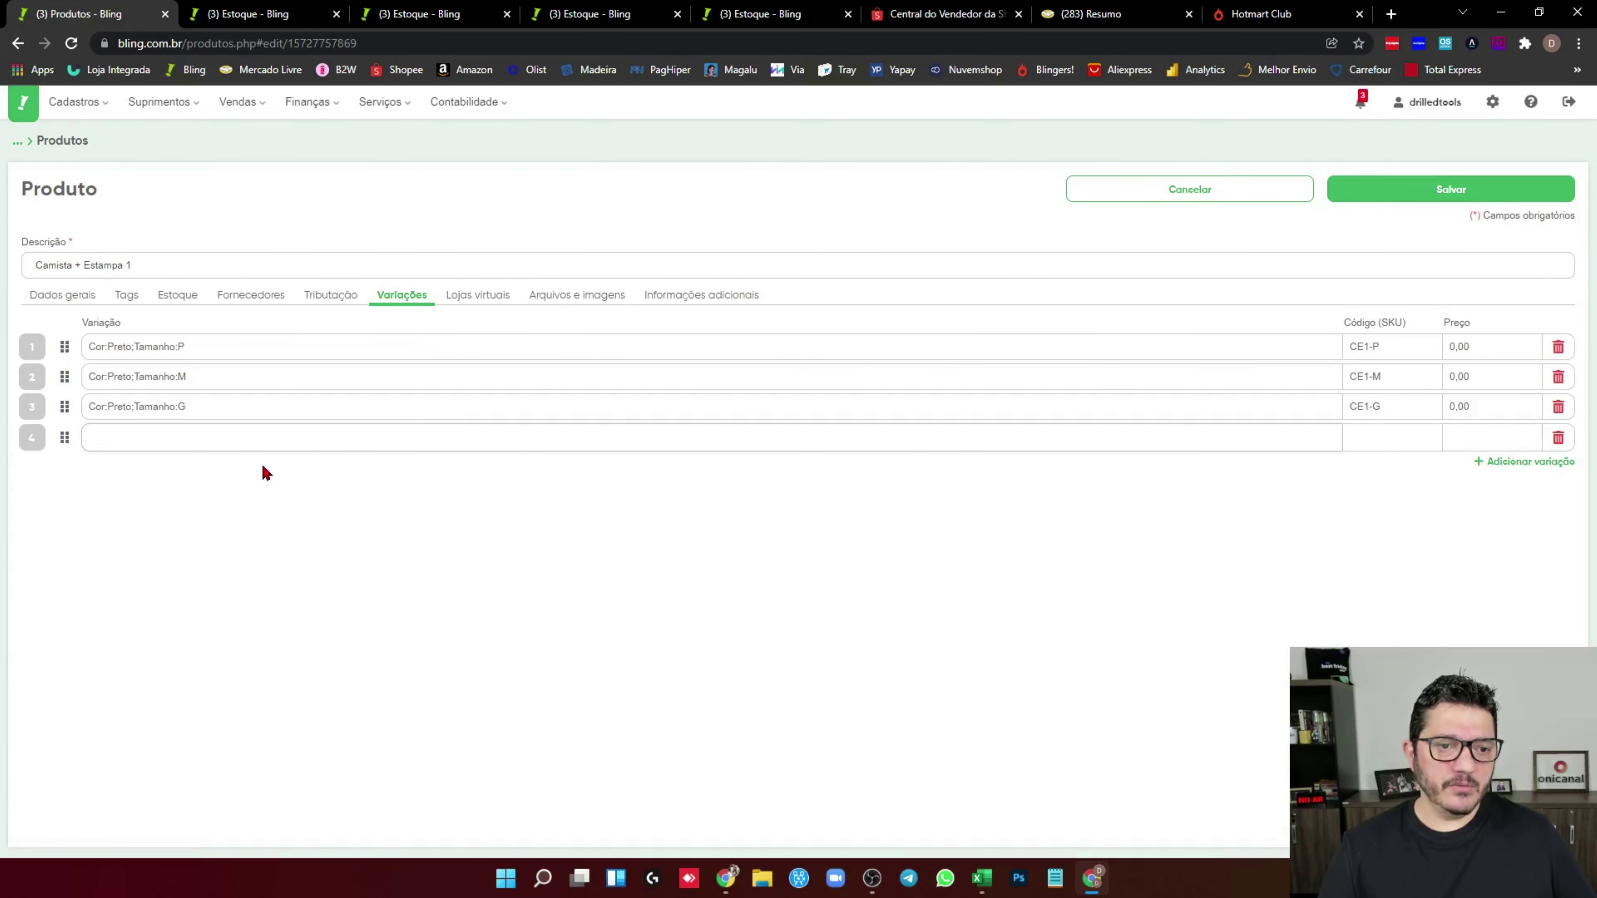
{"action": "left_click", "coordinate": [167, 348]}
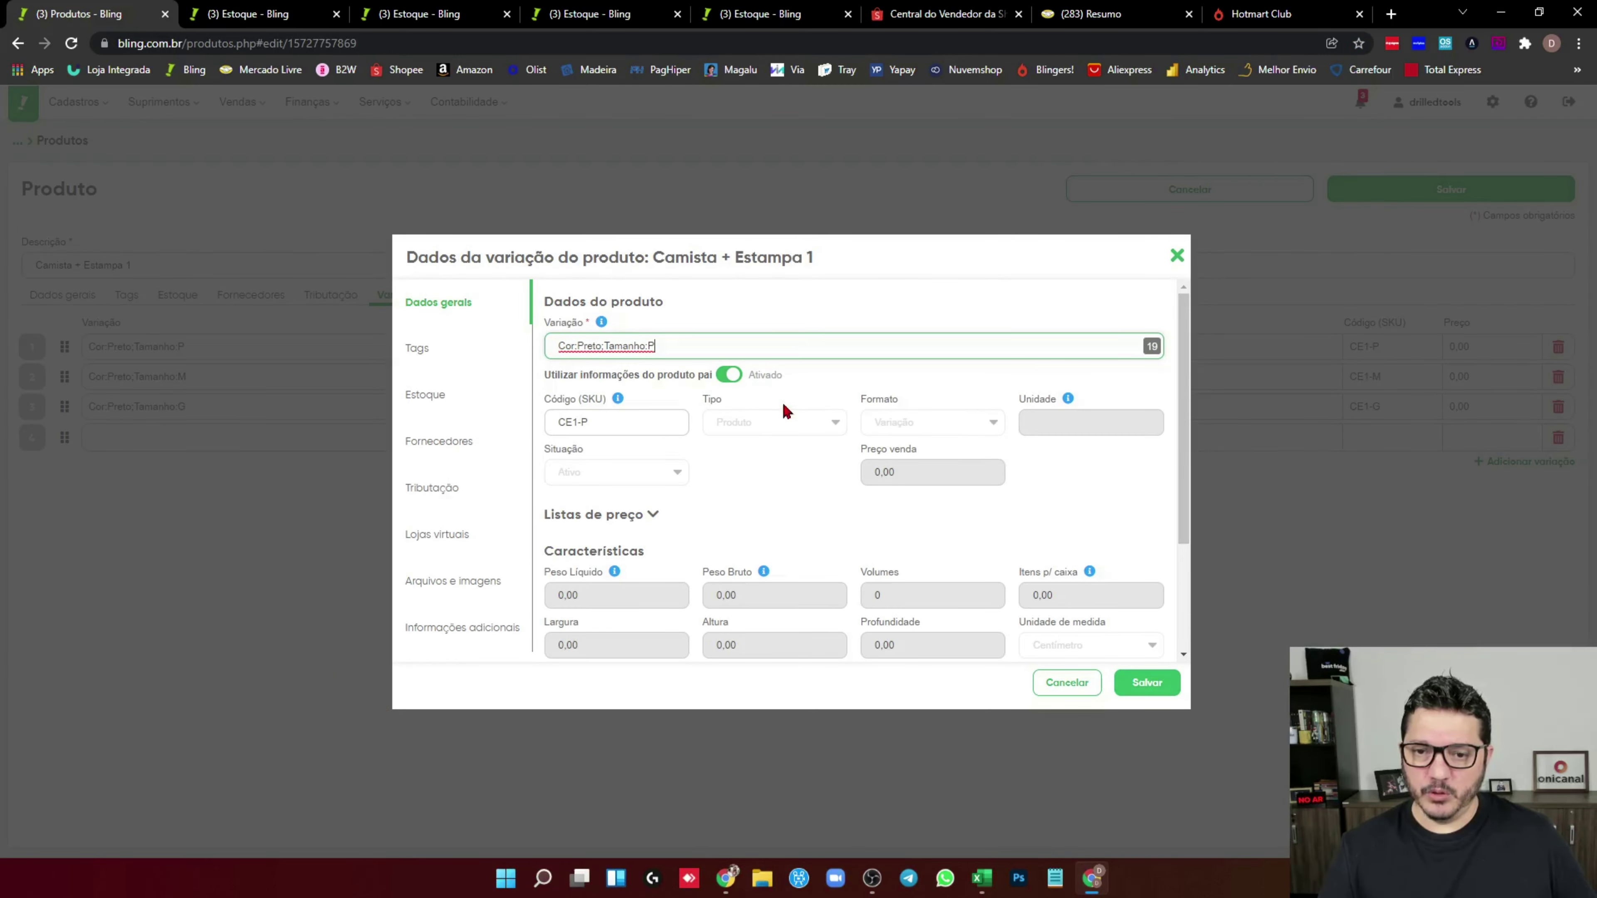
{"action": "left_click", "coordinate": [678, 375]}
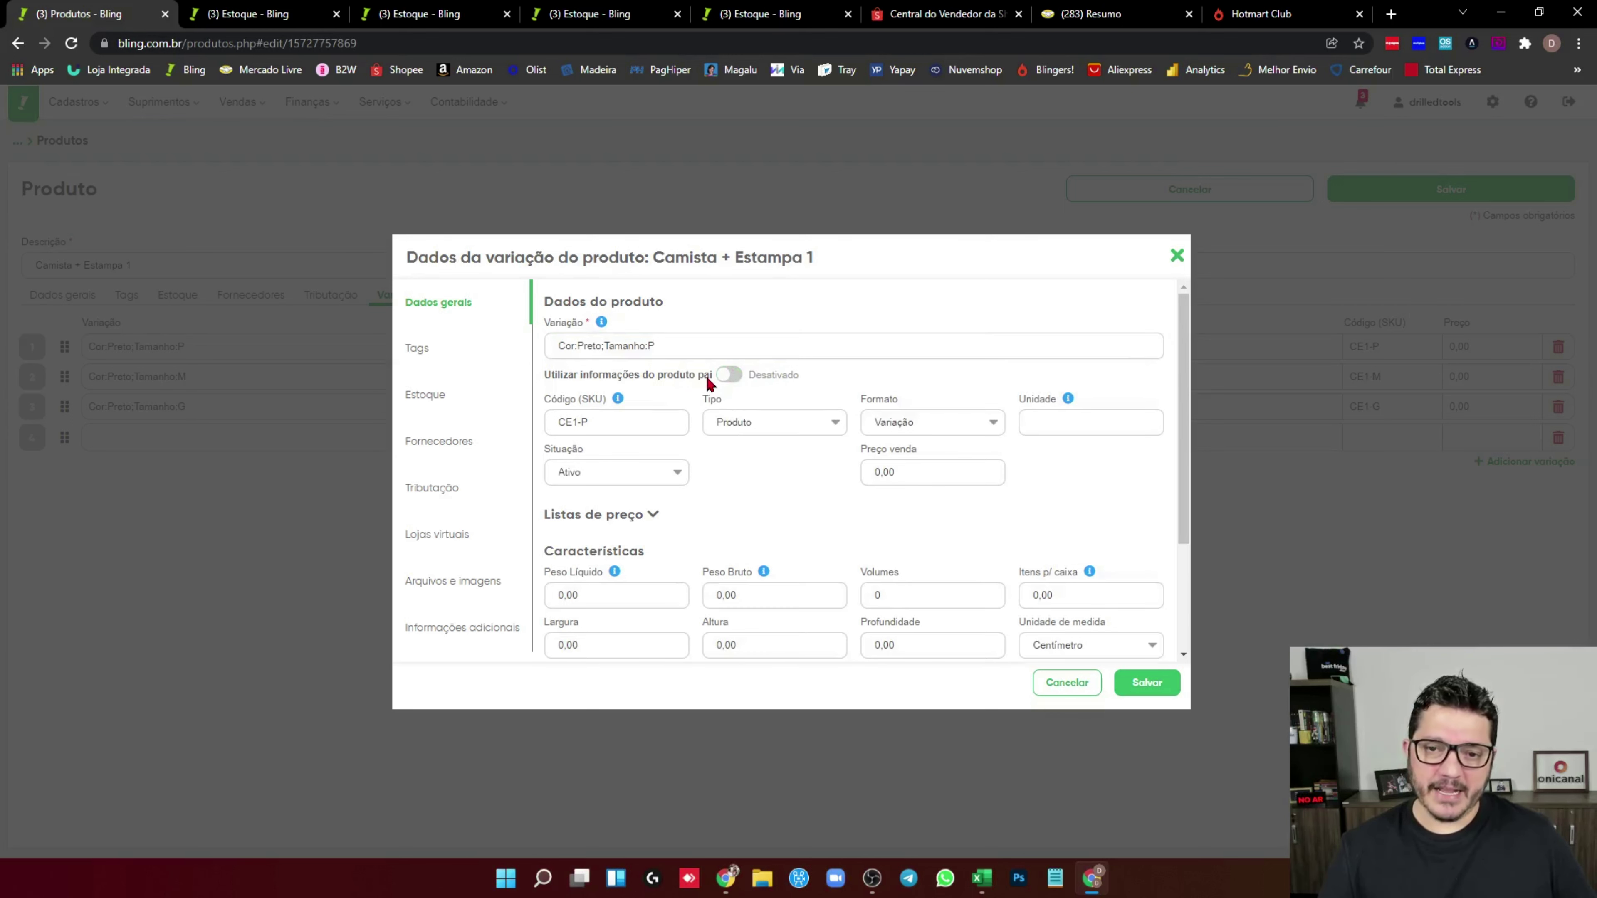
{"action": "left_click", "coordinate": [911, 422]}
{"action": "left_click", "coordinate": [916, 454]}
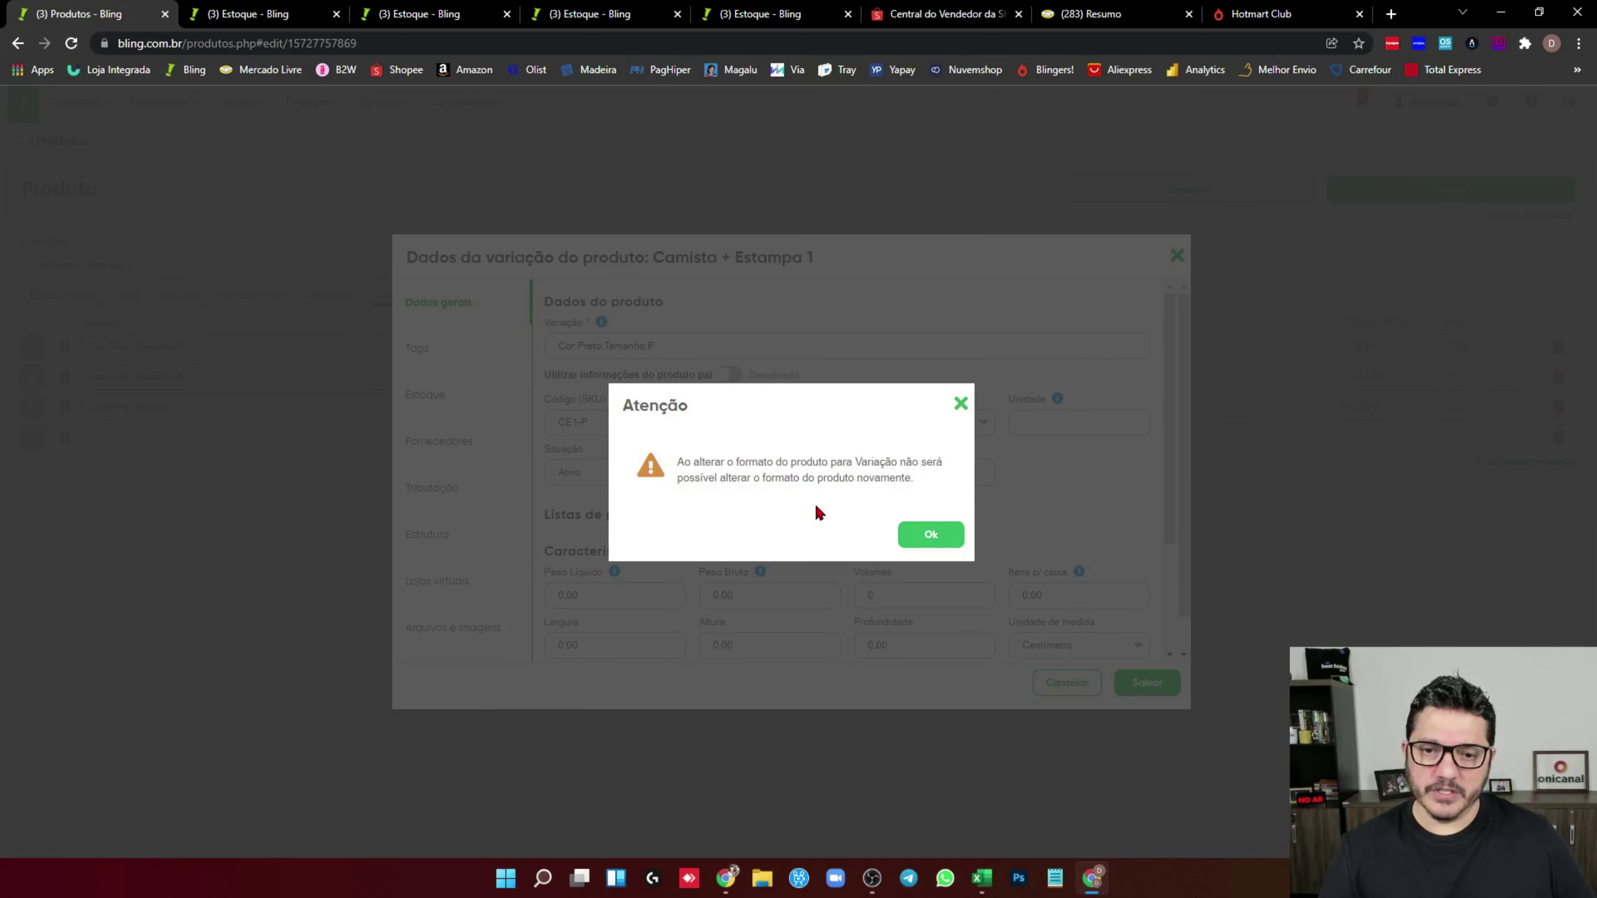
{"action": "left_click", "coordinate": [931, 534]}
{"action": "scroll", "coordinate": [454, 484], "scroll_direction": "down", "scroll_amount": 1}
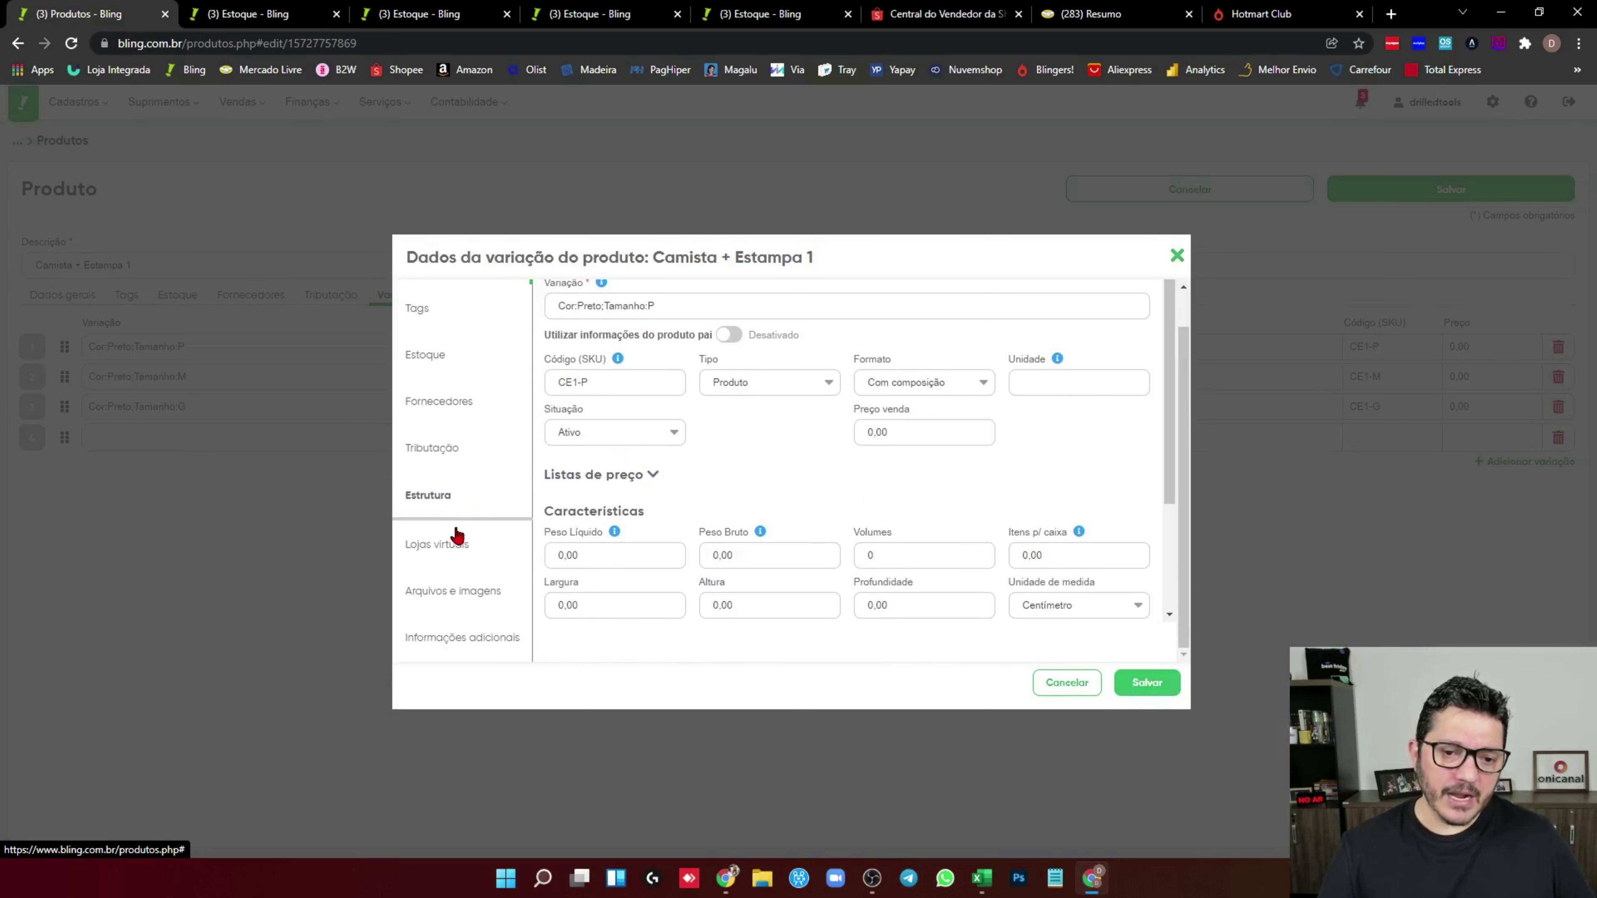
Add components CP and ESTAMPA 1 to the size P structure and save the variation
{"action": "left_click", "coordinate": [424, 501]}
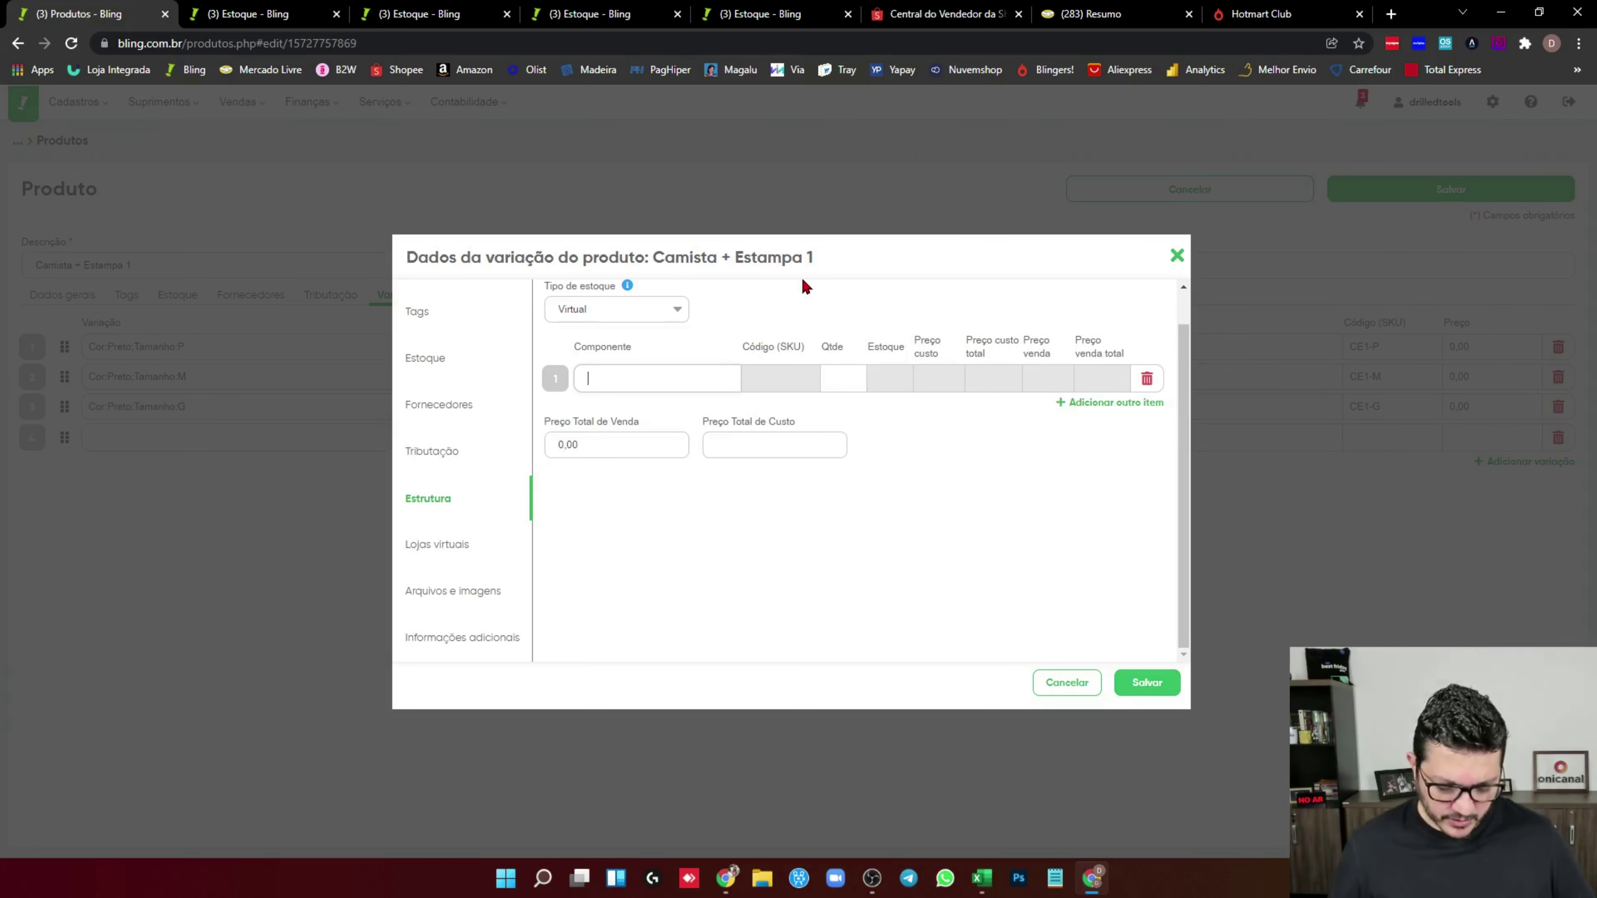
{"action": "type", "text": "c"}
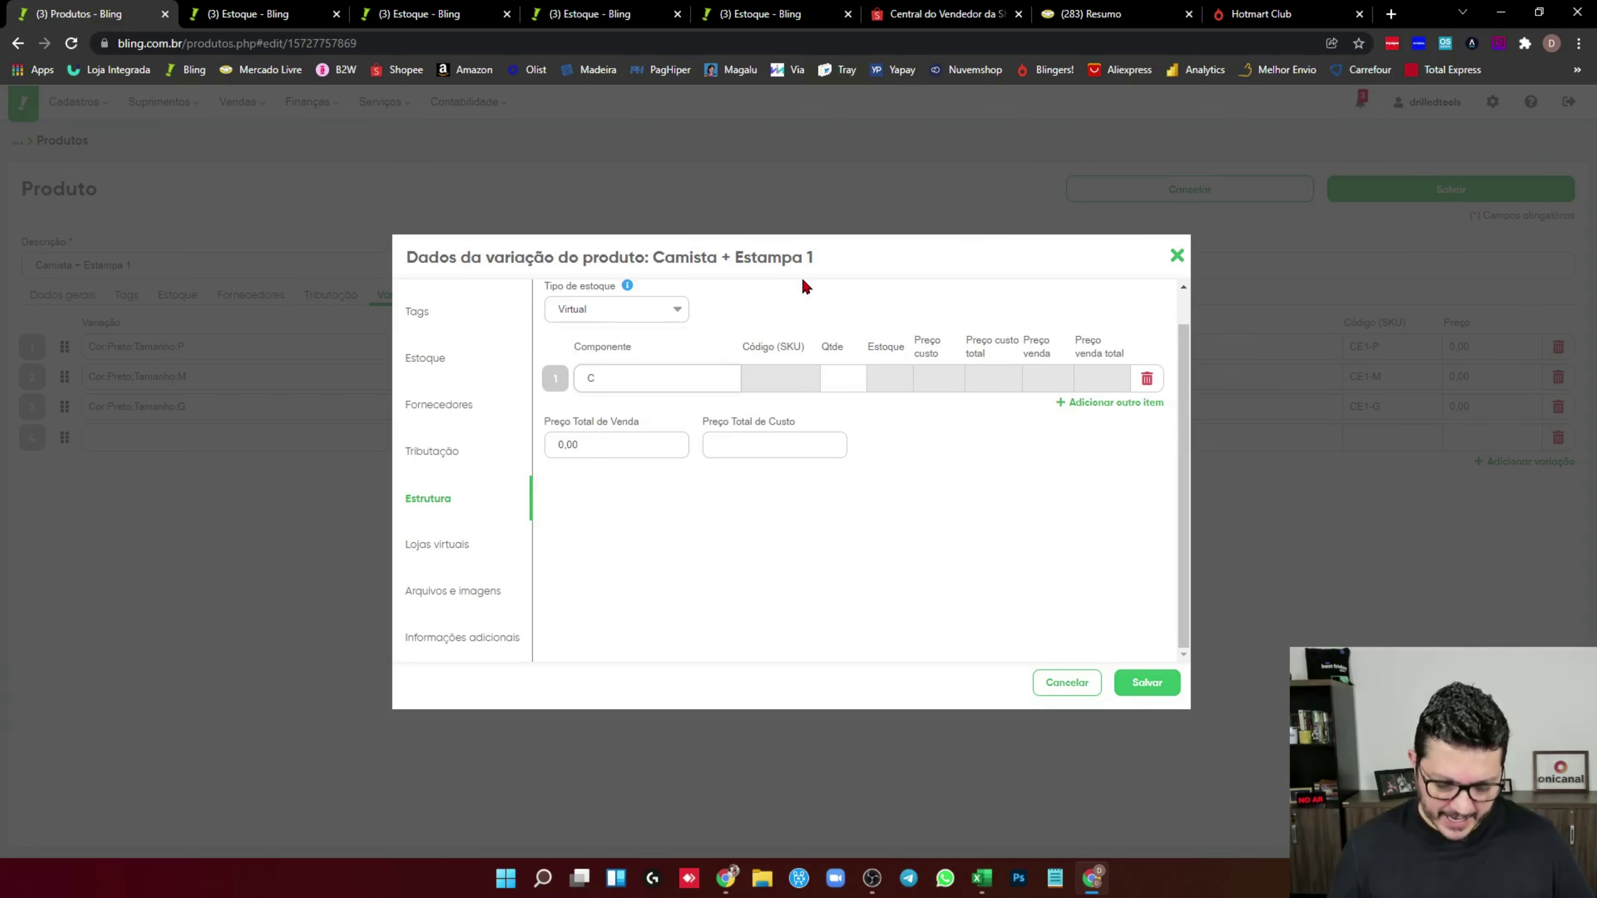
{"action": "type", "text": "P"}
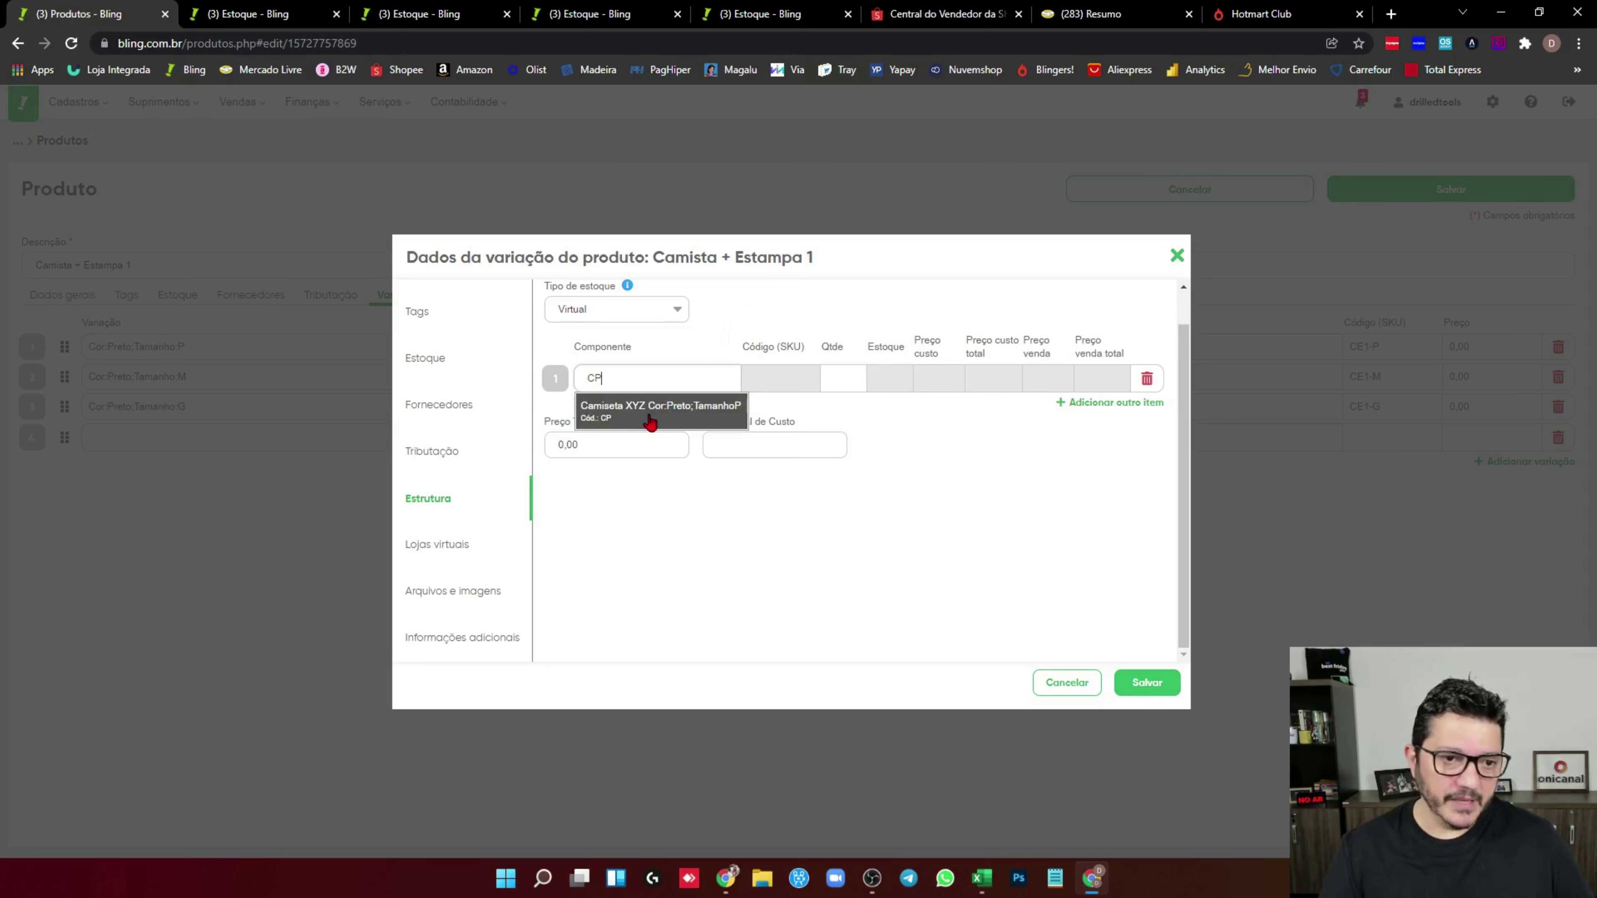
{"action": "left_click", "coordinate": [644, 419]}
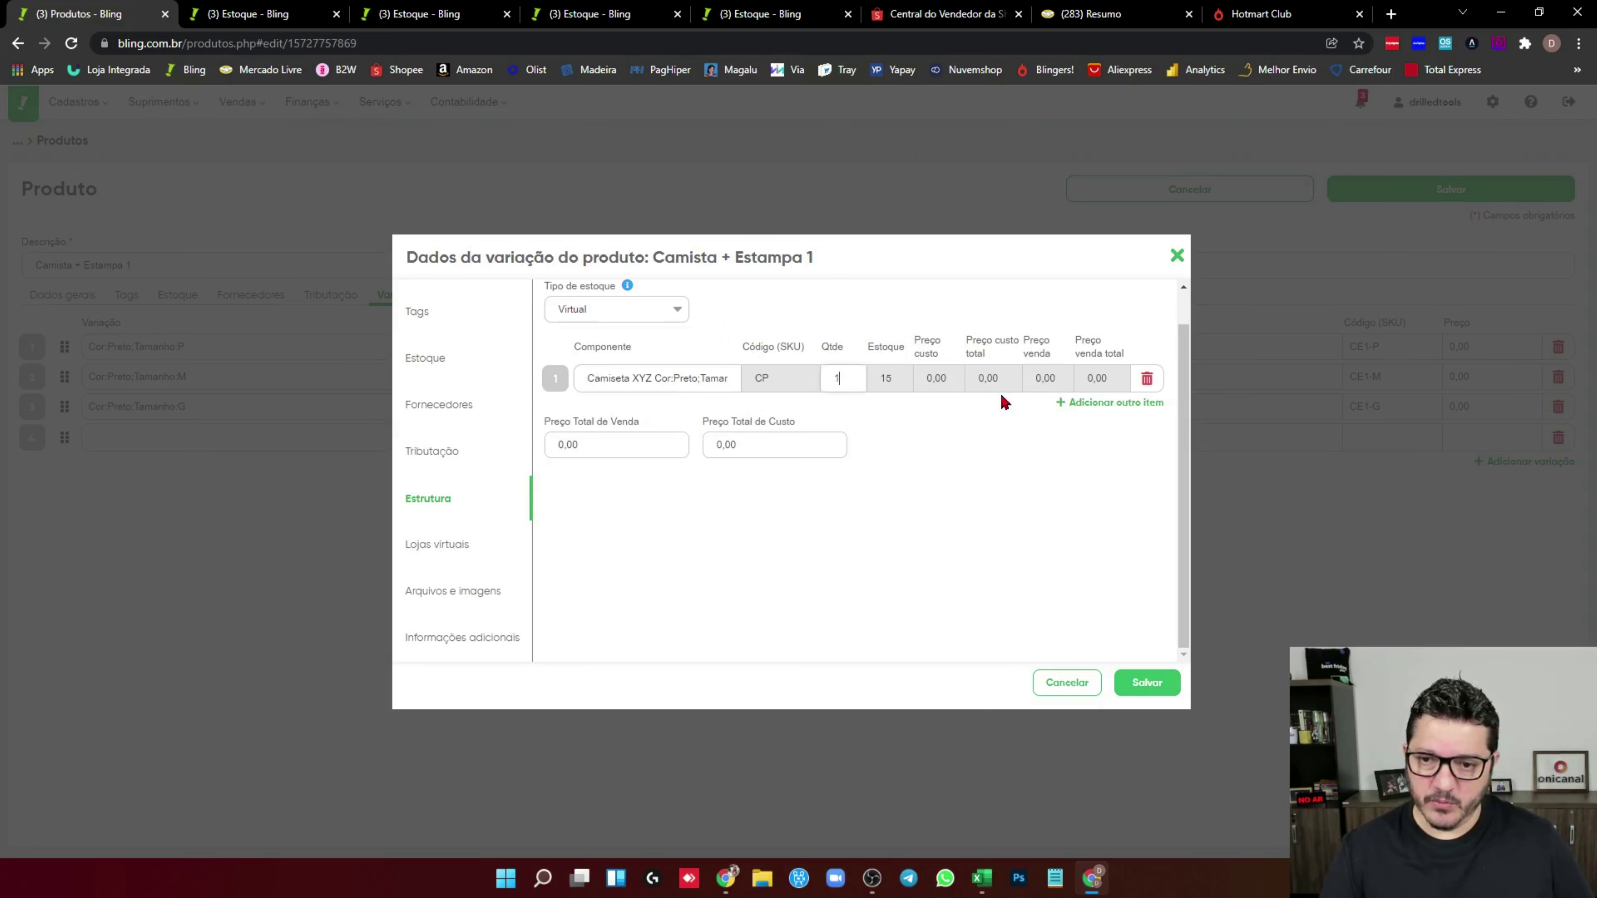
{"action": "left_click", "coordinate": [1083, 403]}
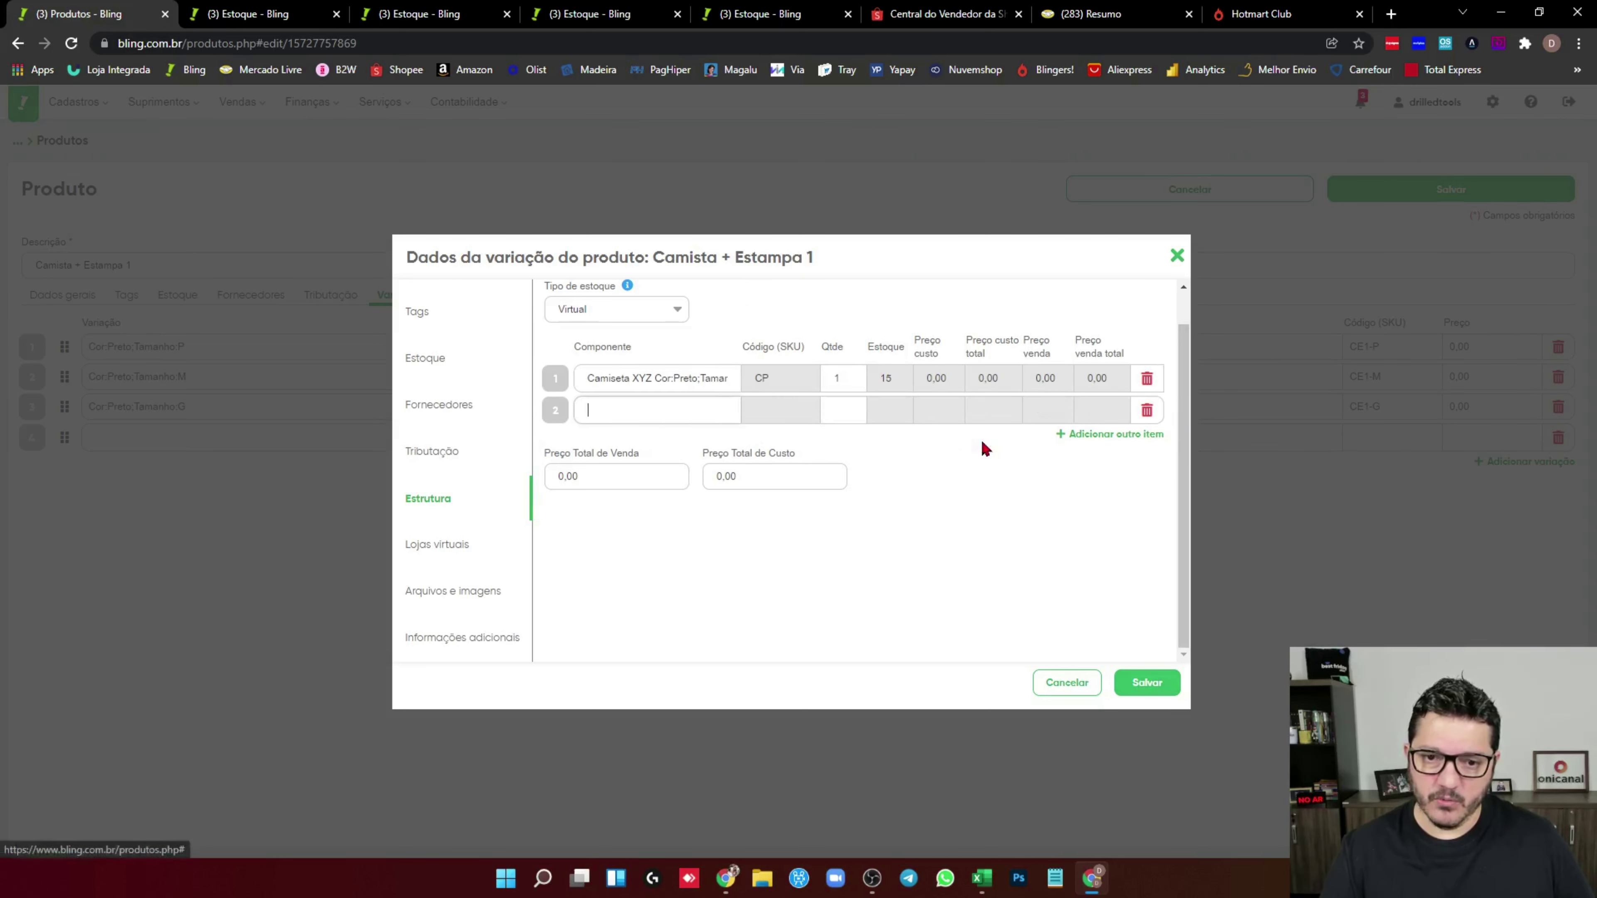
{"action": "type", "text": "Estamp"}
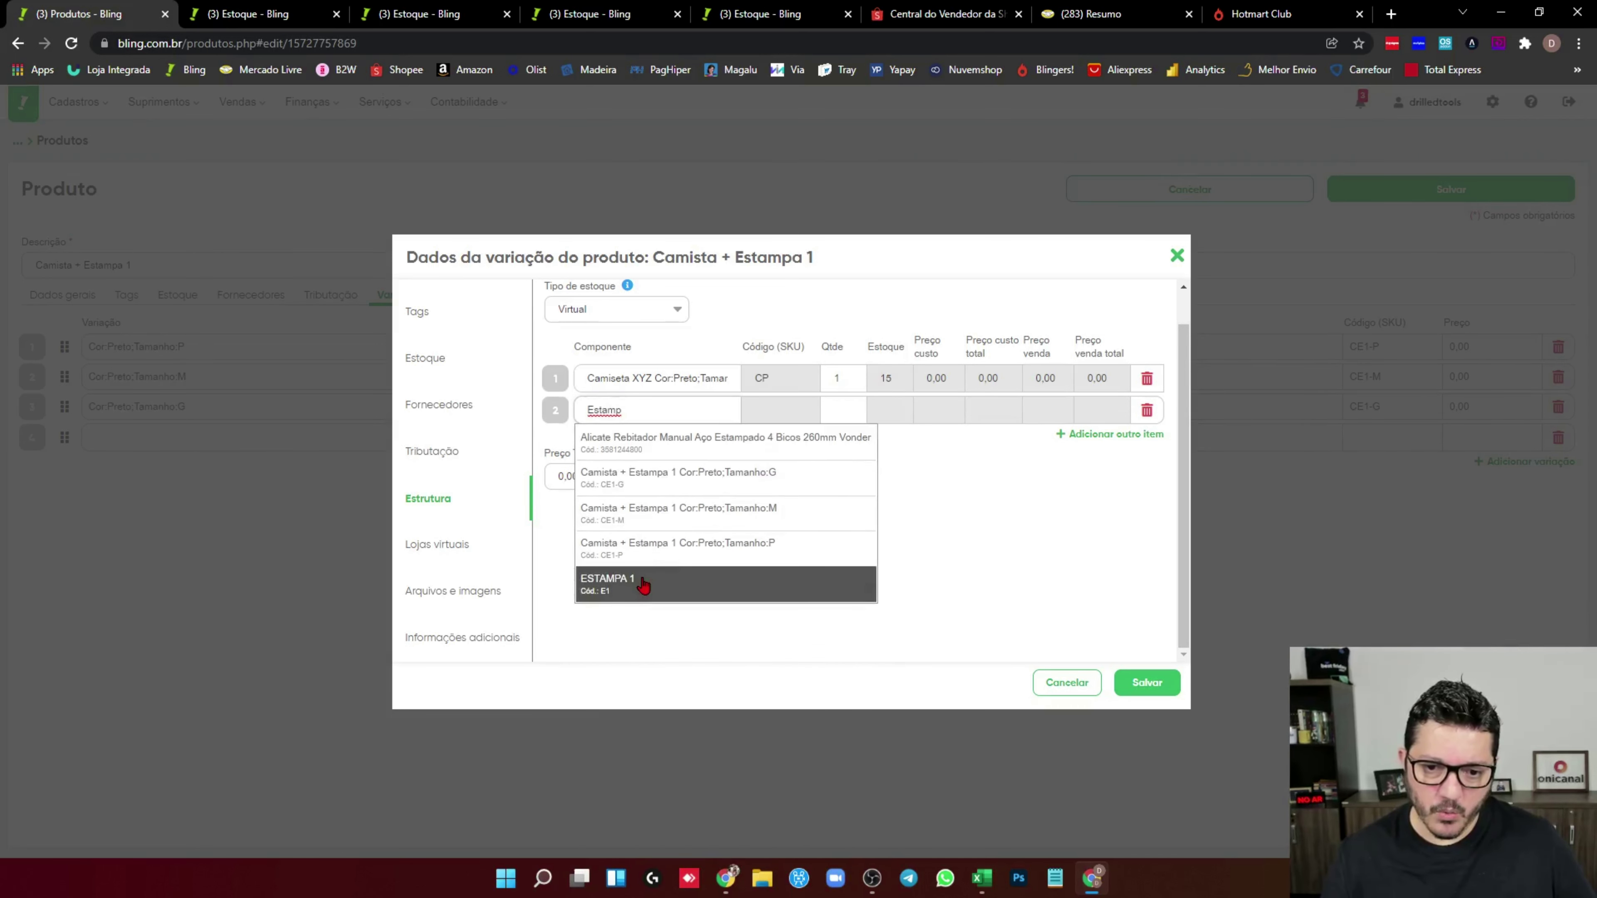
{"action": "left_click", "coordinate": [645, 577]}
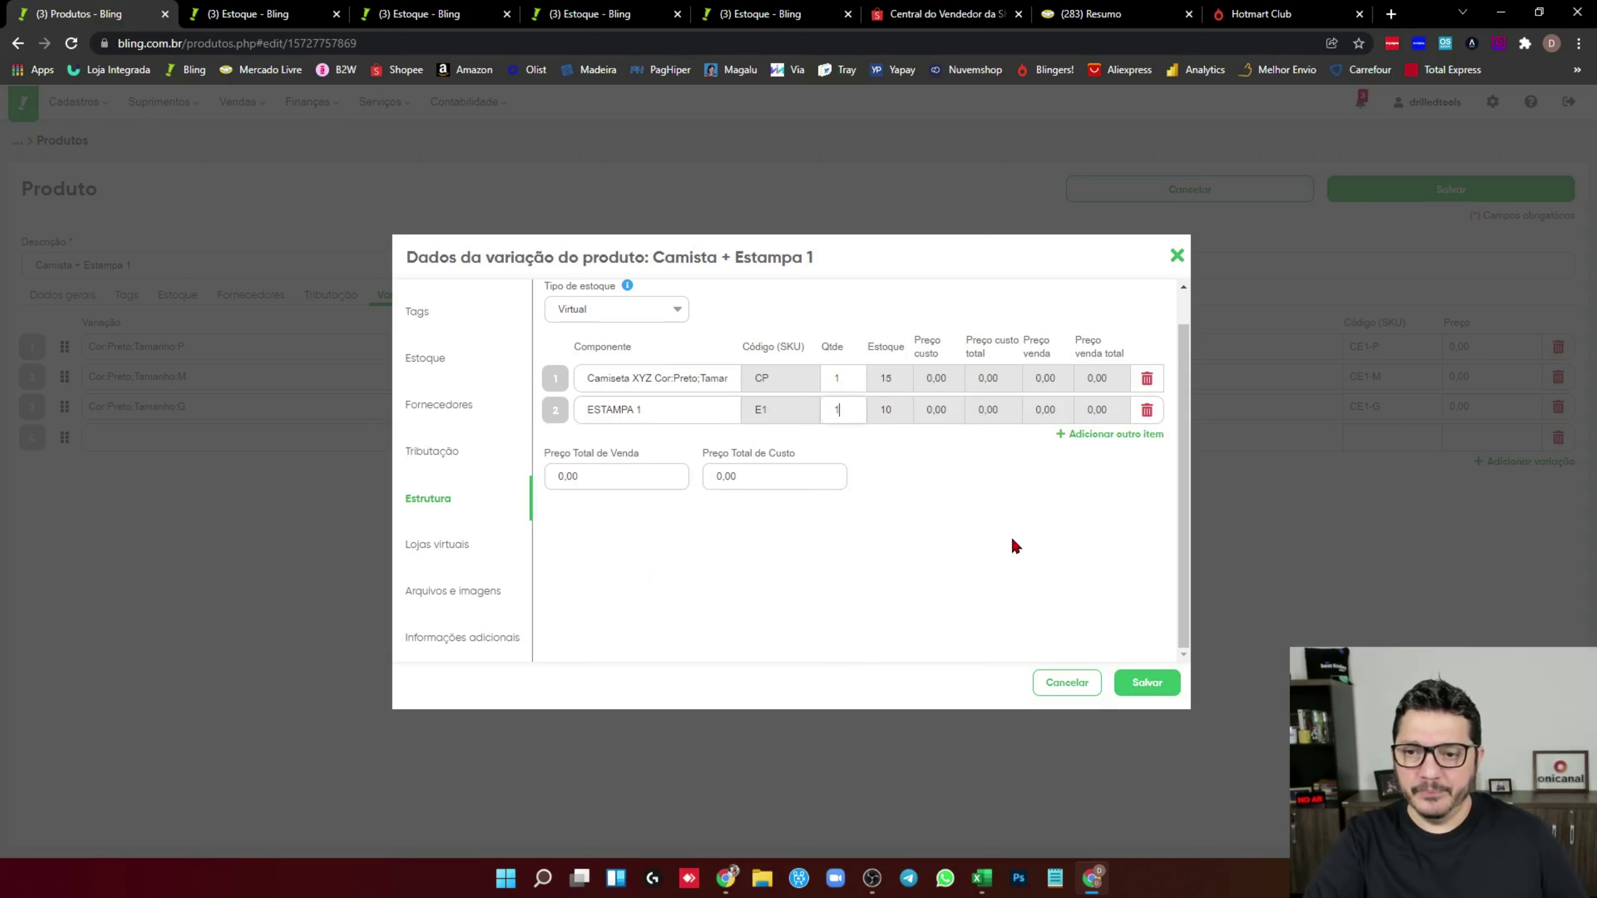
{"action": "left_click", "coordinate": [1146, 683]}
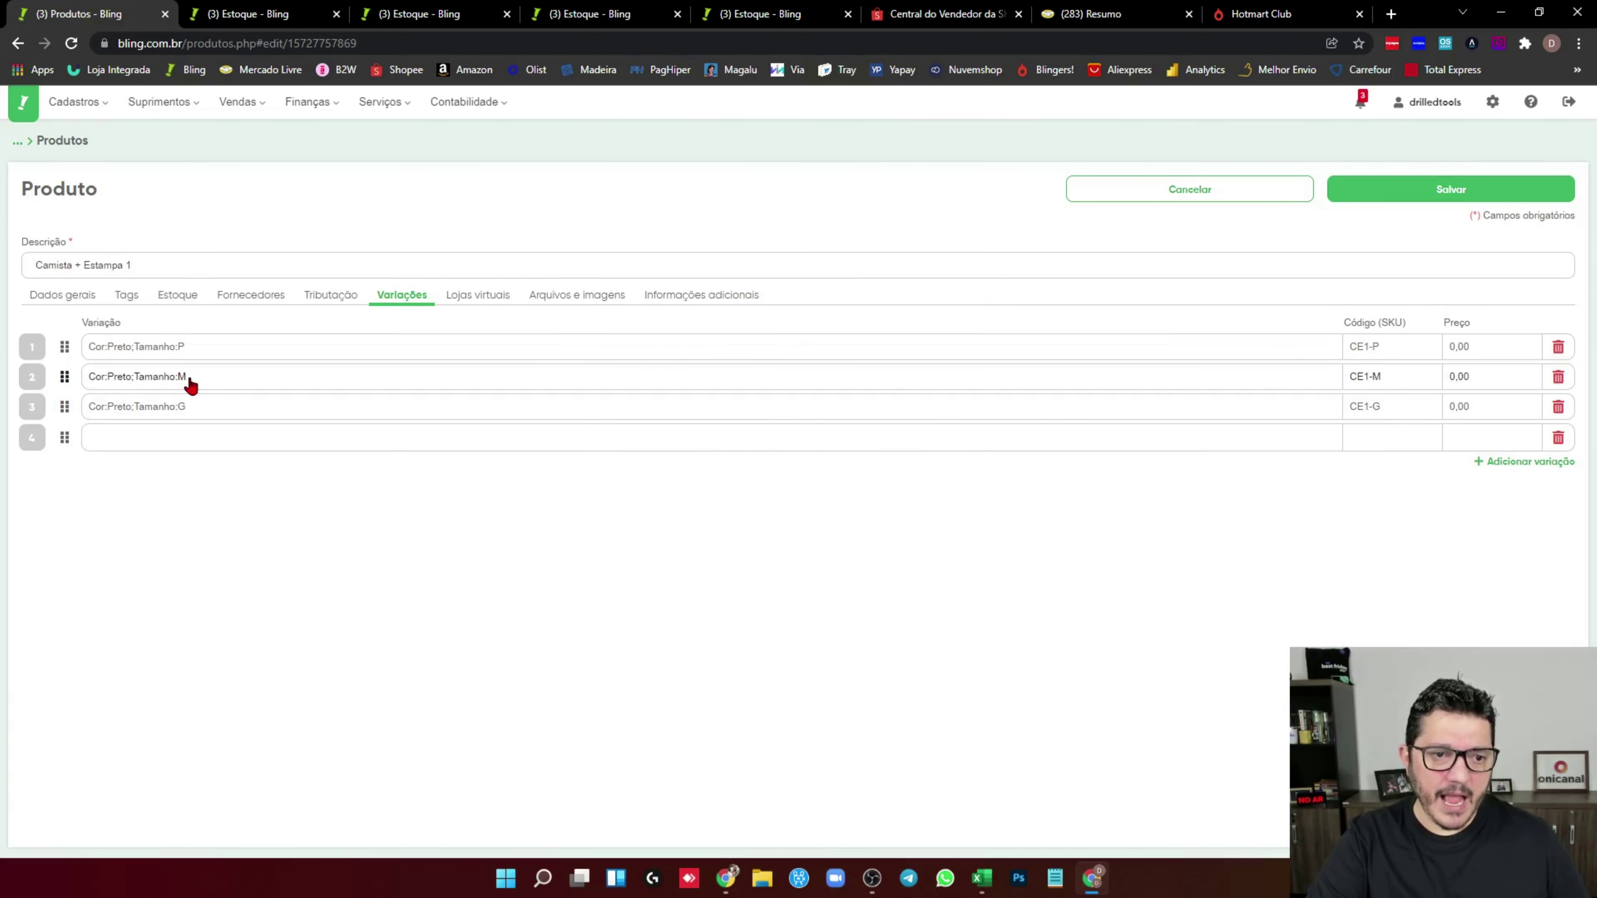
Switch the Preto M variation to Com composição, no longer using parent product information
{"action": "left_click", "coordinate": [191, 378]}
{"action": "left_click", "coordinate": [729, 375]}
{"action": "left_click", "coordinate": [912, 423]}
{"action": "left_click", "coordinate": [912, 453]}
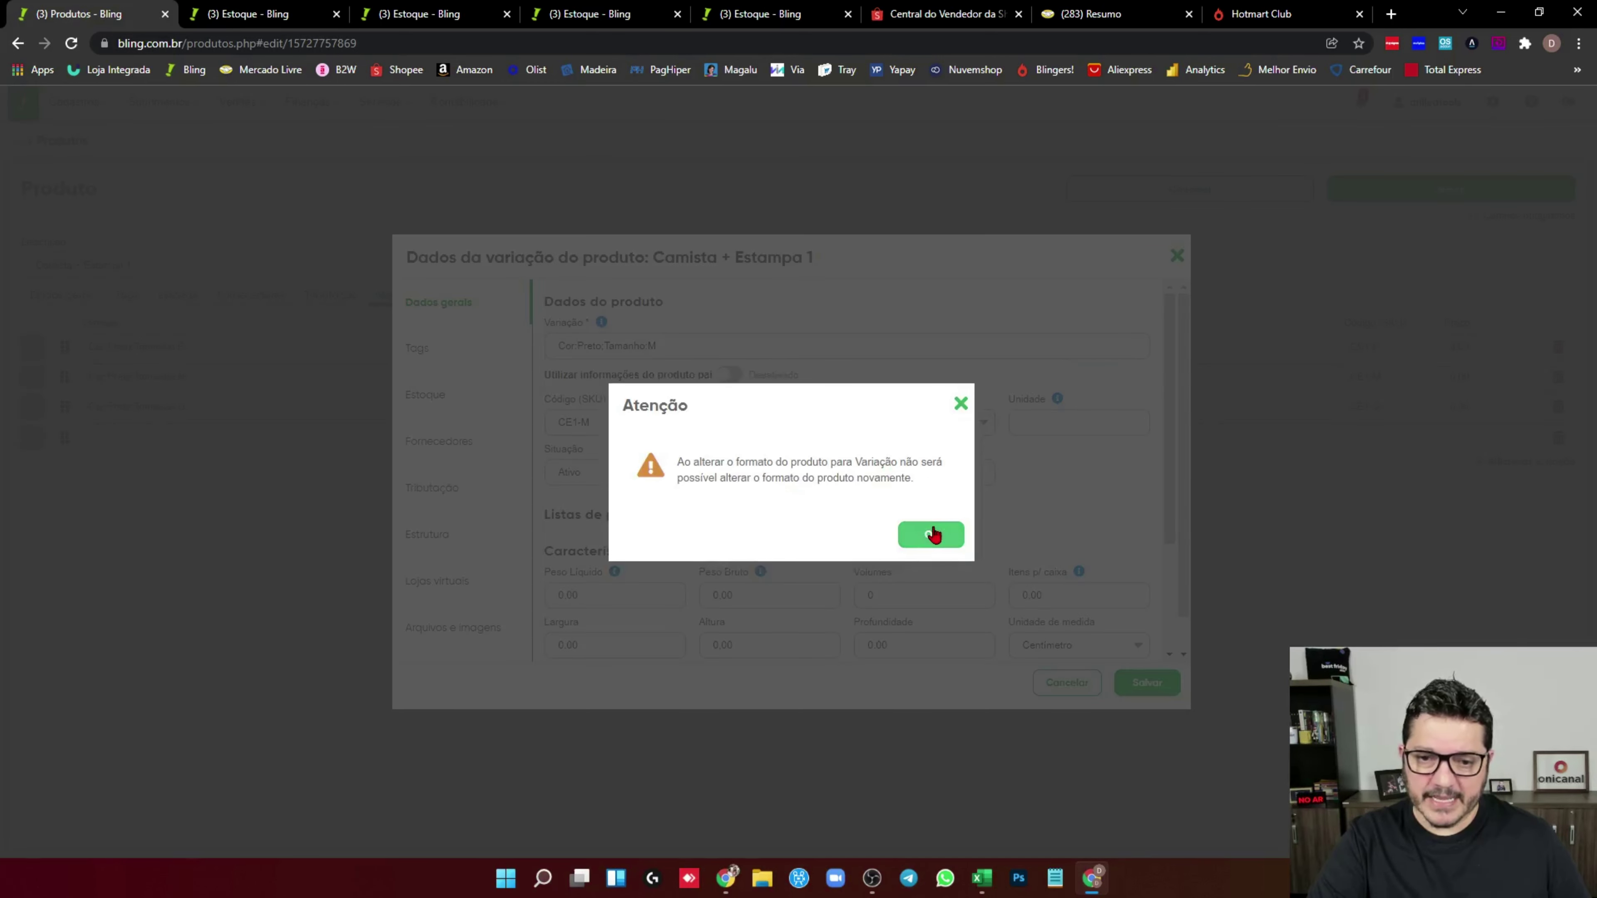
{"action": "left_click", "coordinate": [933, 534]}
Add components ESTAMPA 1 and Camiseta XYZ size M (CM), then save the variation
{"action": "left_click", "coordinate": [427, 535]}
{"action": "left_click", "coordinate": [652, 417]}
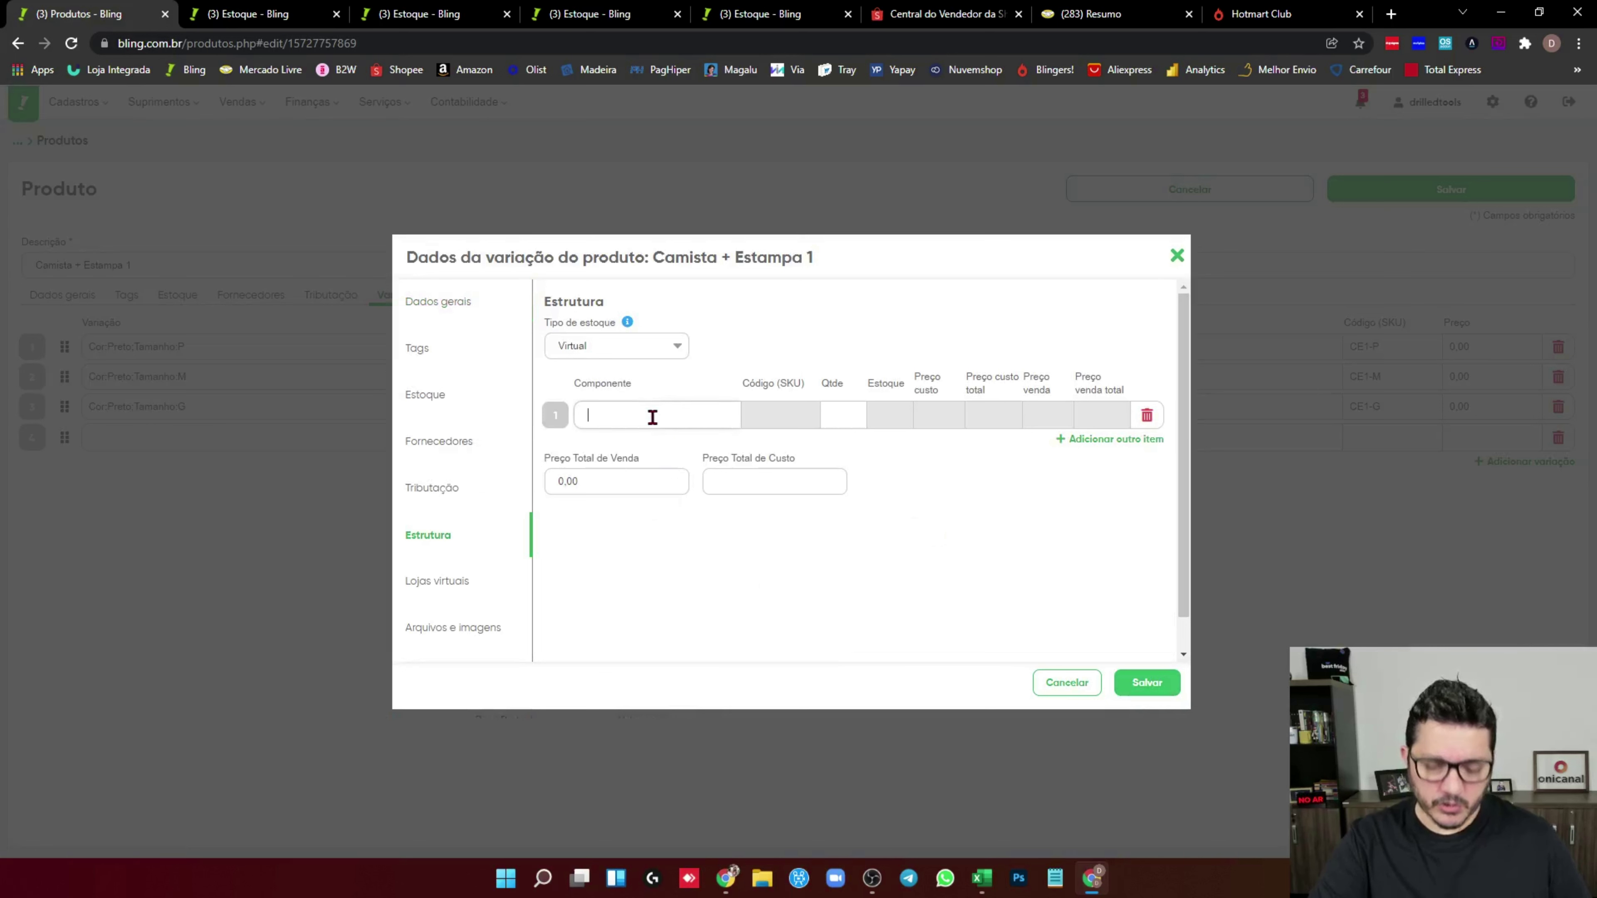
{"action": "type", "text": "ESTA"}
{"action": "left_click", "coordinate": [622, 560]}
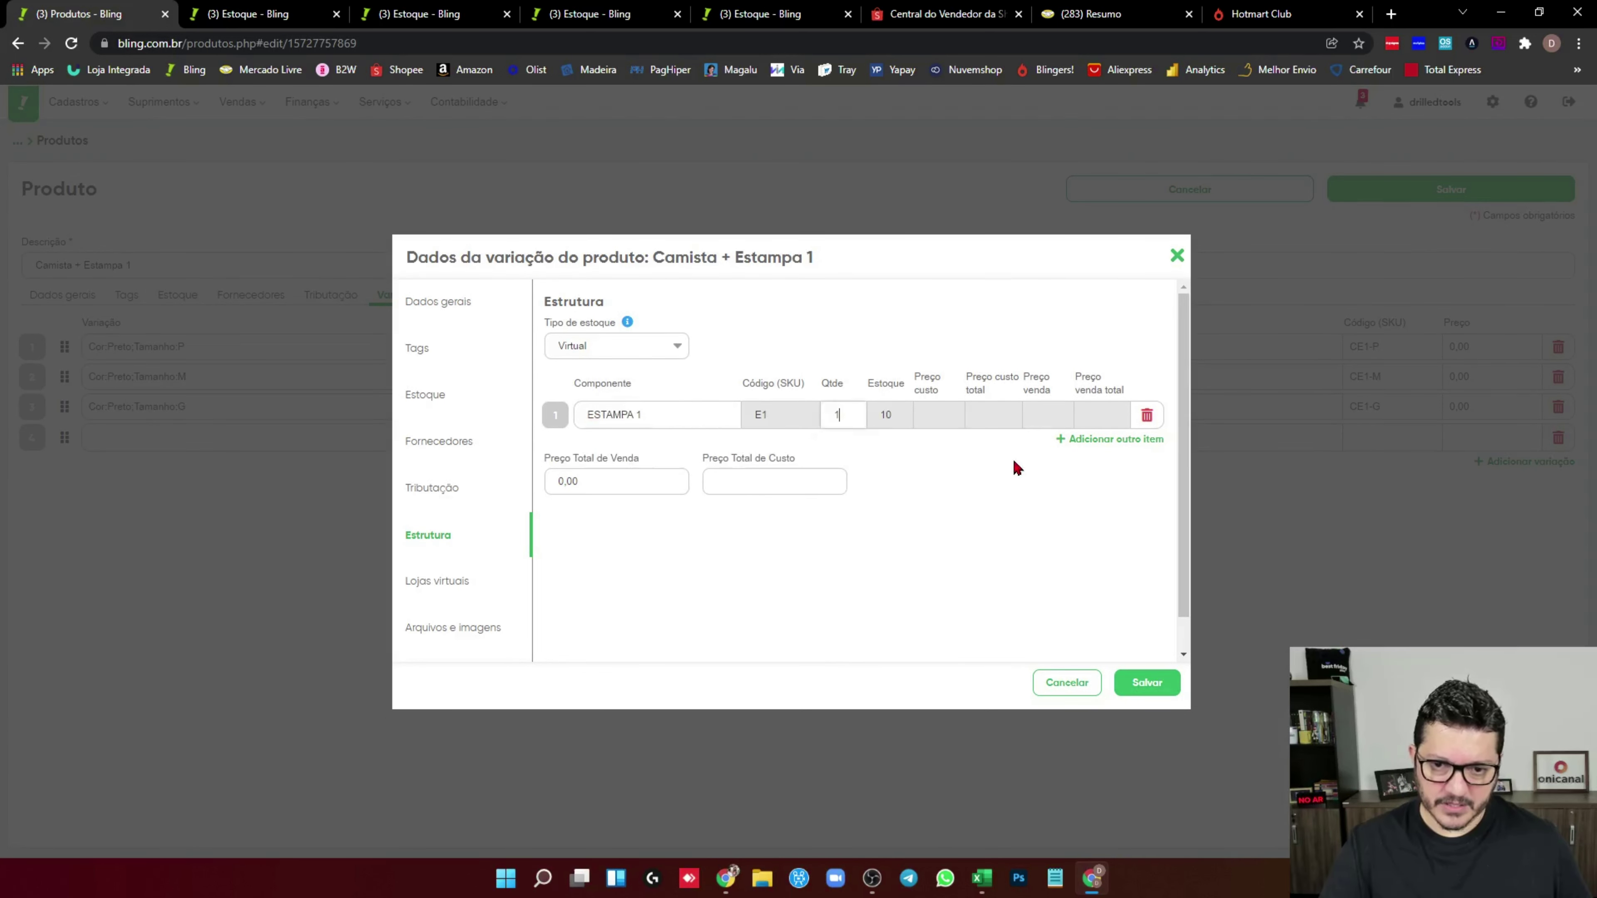
{"action": "left_click", "coordinate": [1073, 440]}
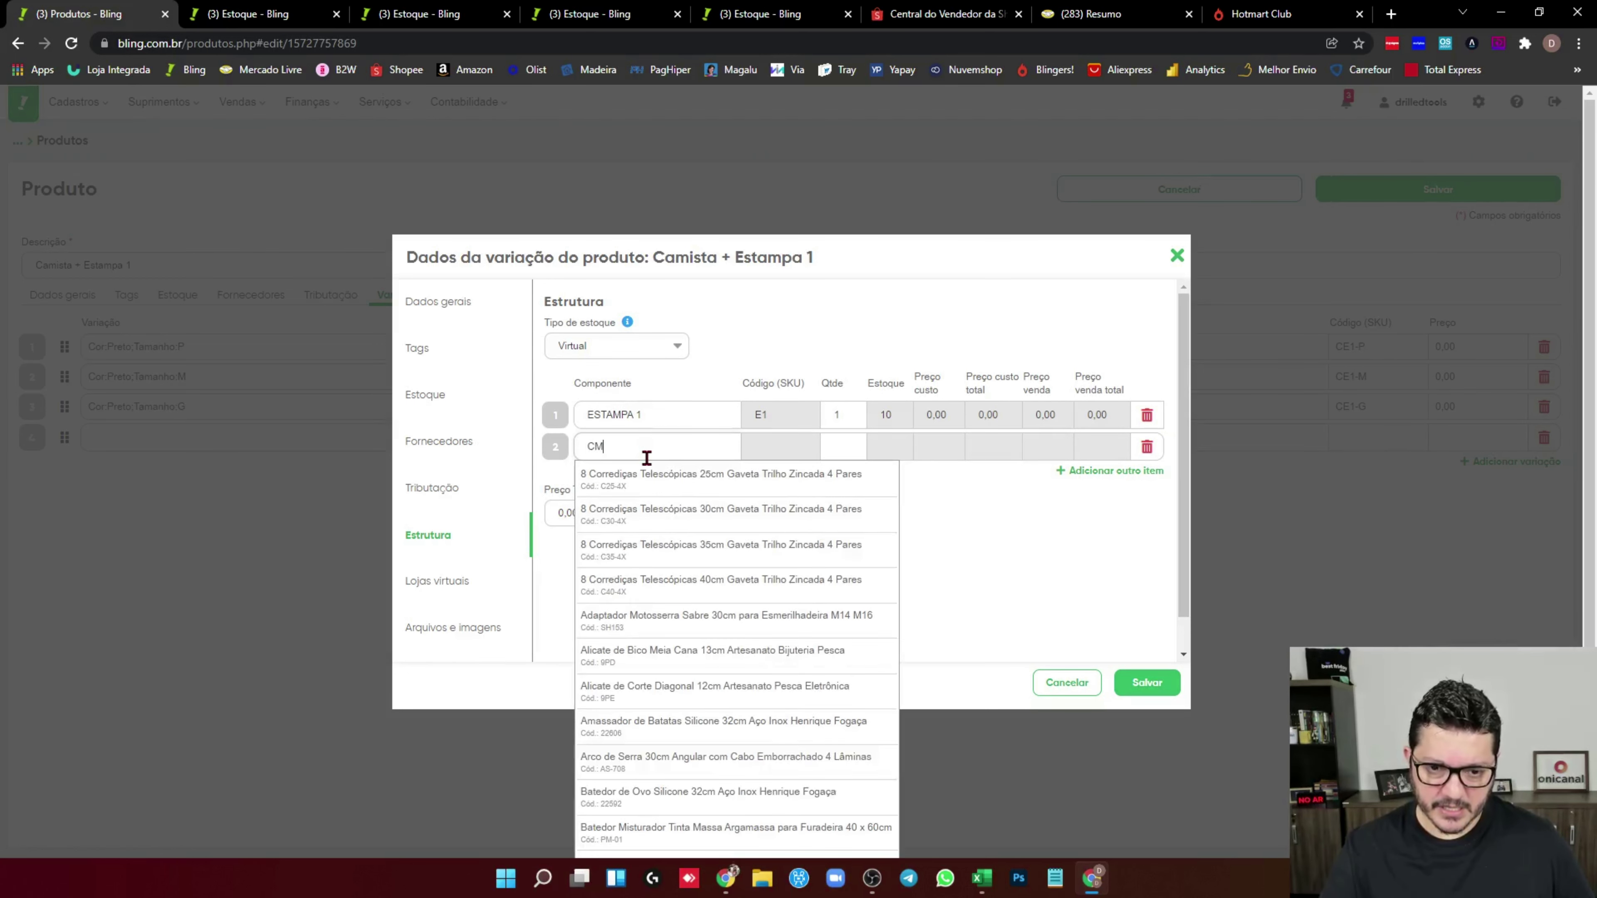
{"action": "type", "text": "CM"}
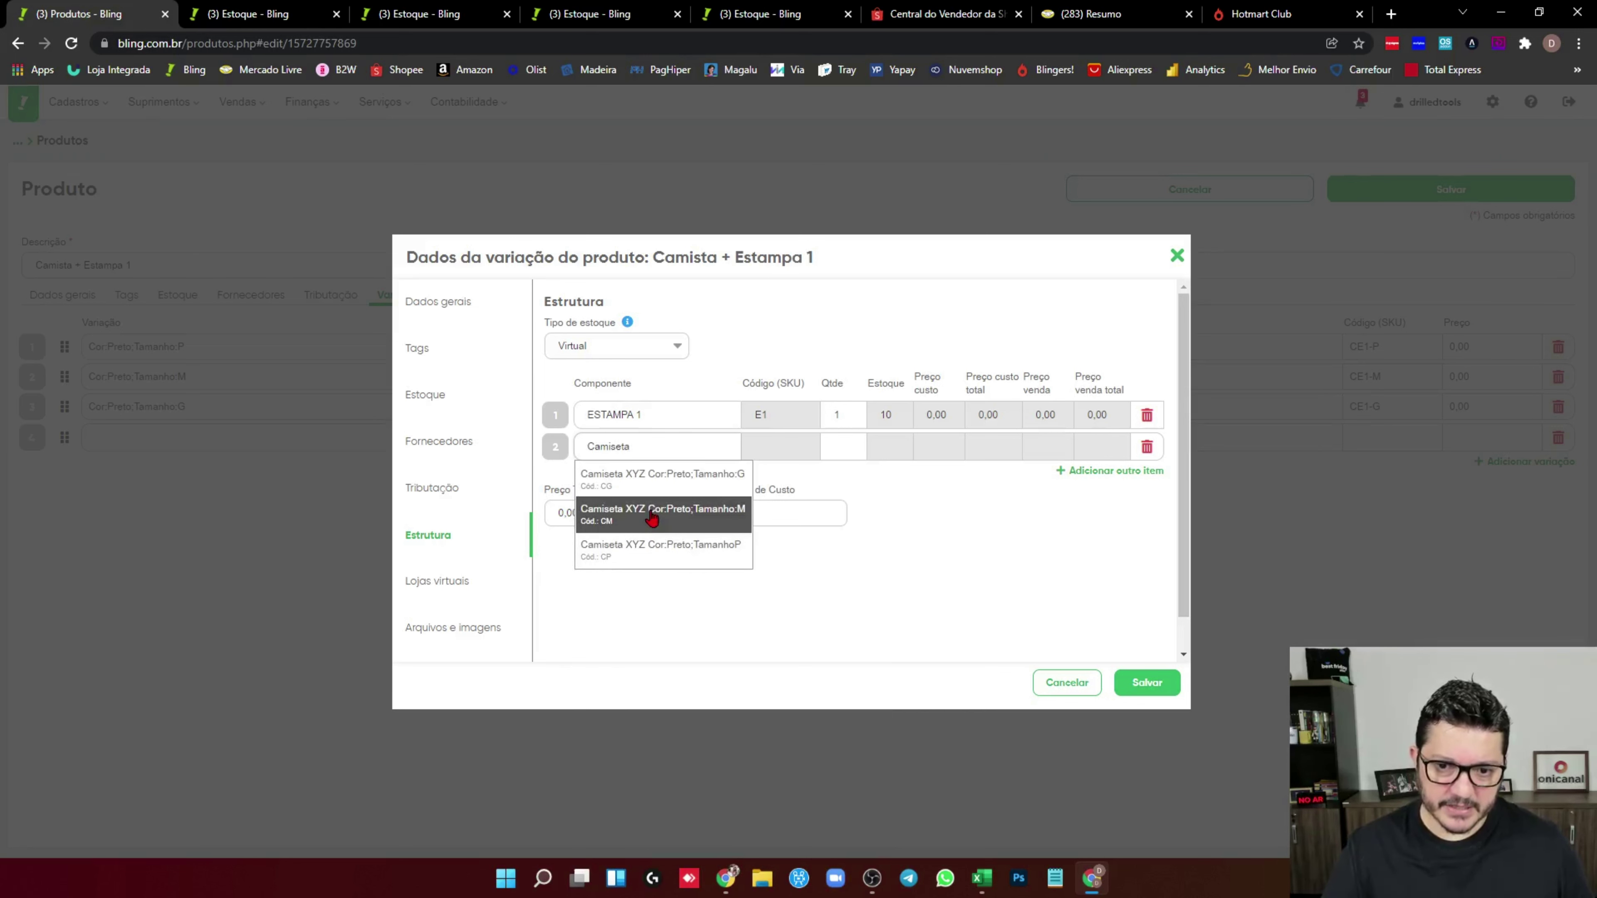
{"action": "left_click", "coordinate": [648, 511]}
{"action": "left_click", "coordinate": [1146, 684]}
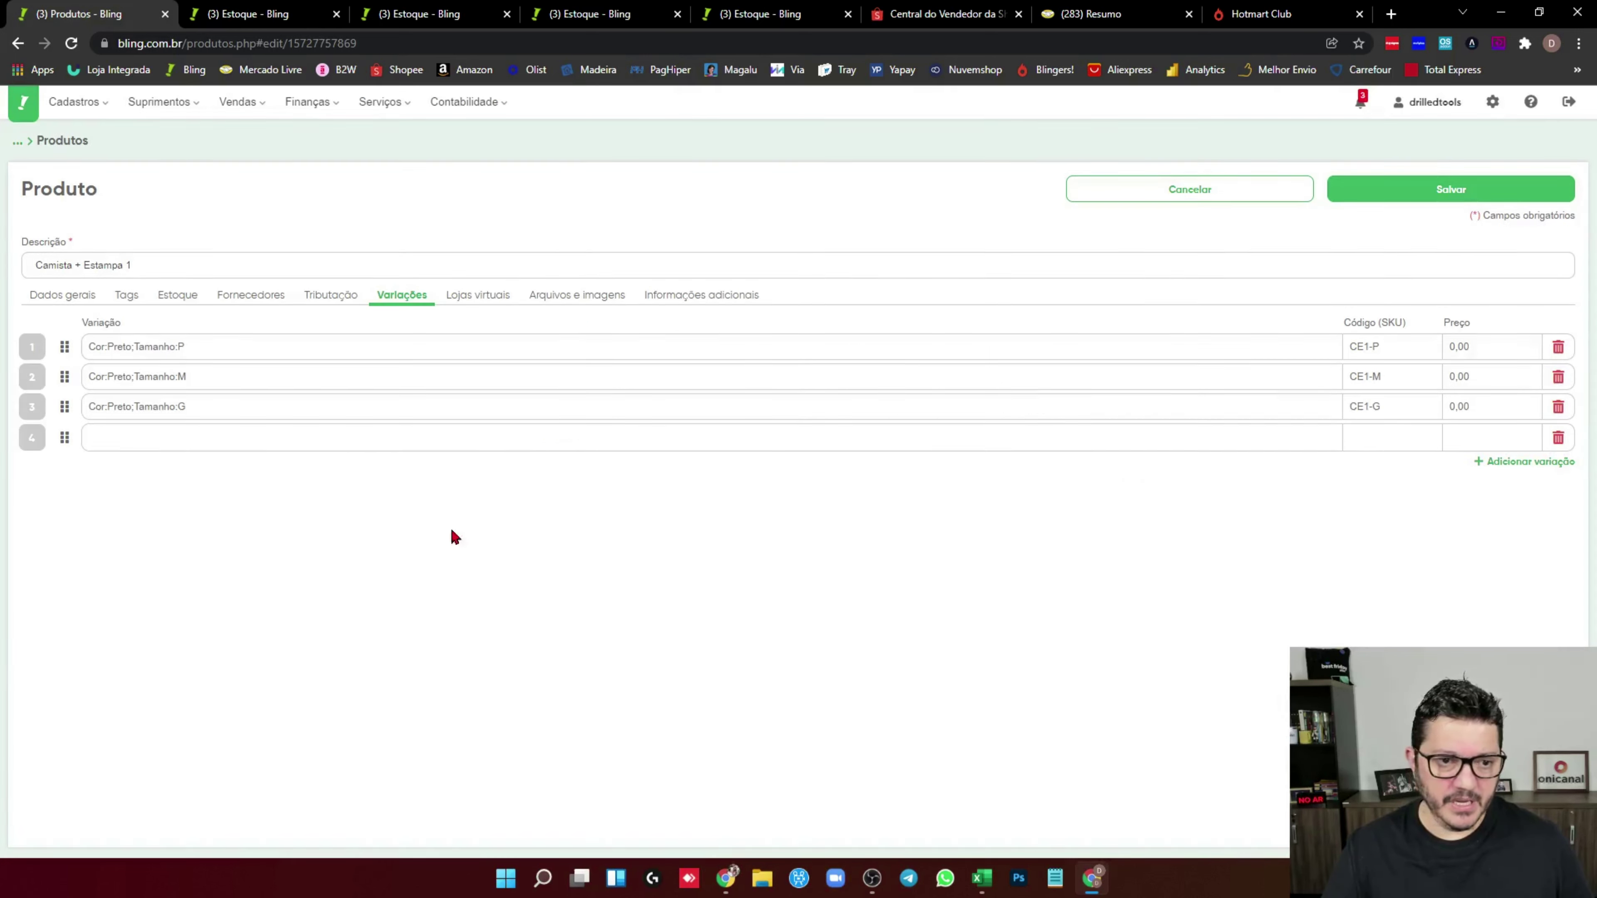
Switch the size G variation to Com composição, no longer using parent product information
{"action": "left_click", "coordinate": [236, 410]}
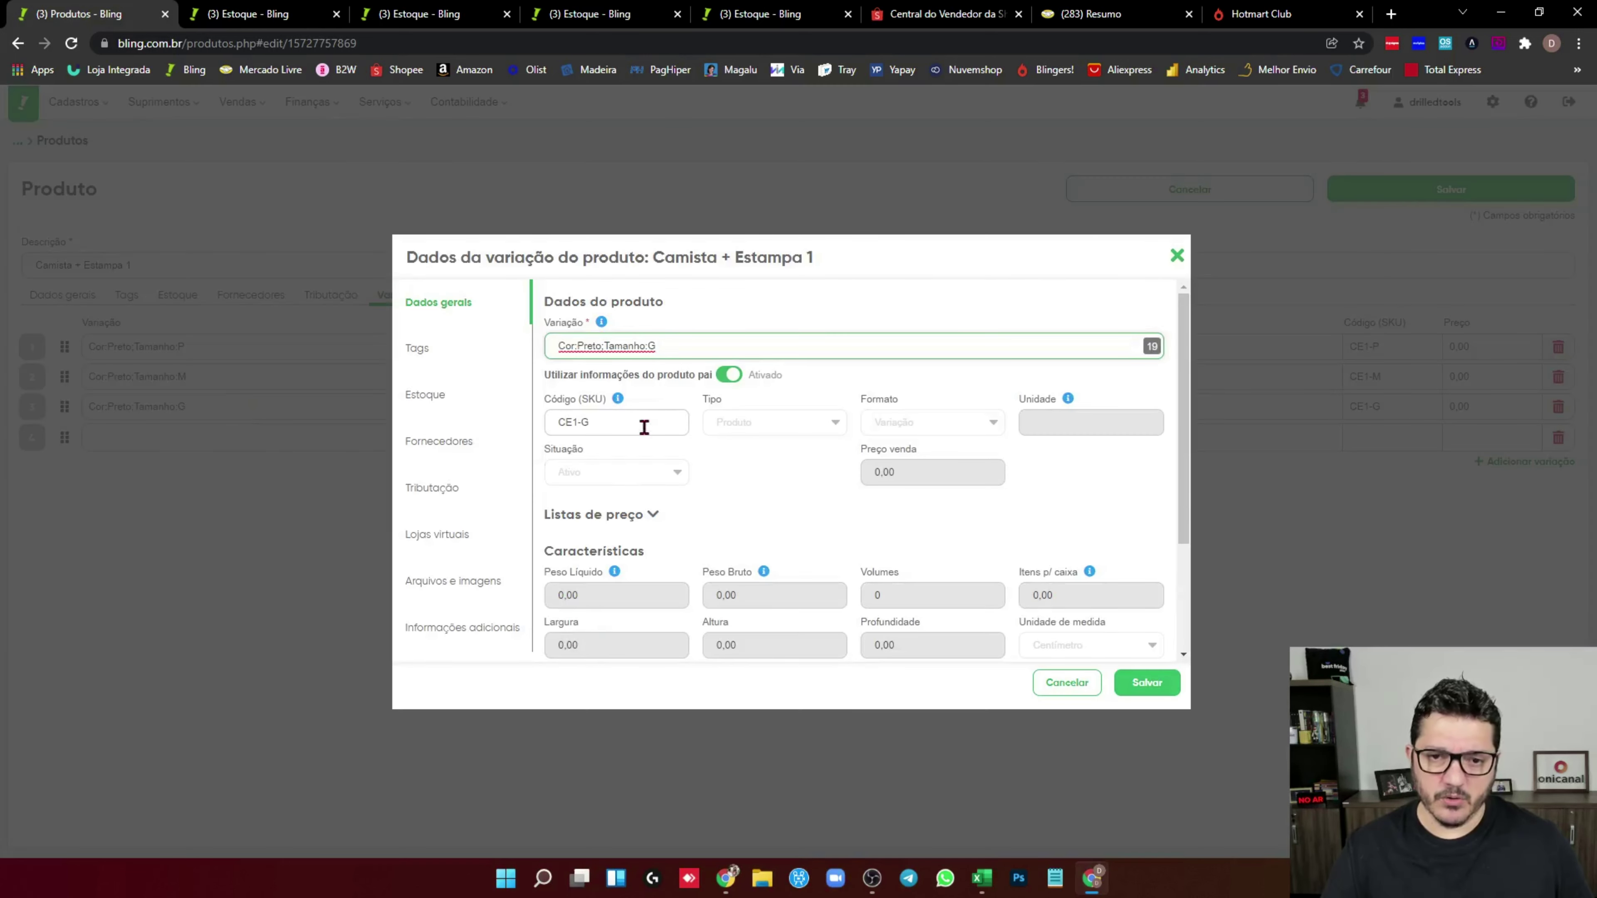
{"action": "left_click", "coordinate": [730, 376]}
{"action": "left_click", "coordinate": [893, 422]}
{"action": "left_click", "coordinate": [899, 457]}
{"action": "left_click", "coordinate": [443, 462]}
{"action": "scroll", "coordinate": [456, 524], "scroll_direction": "down", "scroll_amount": 1}
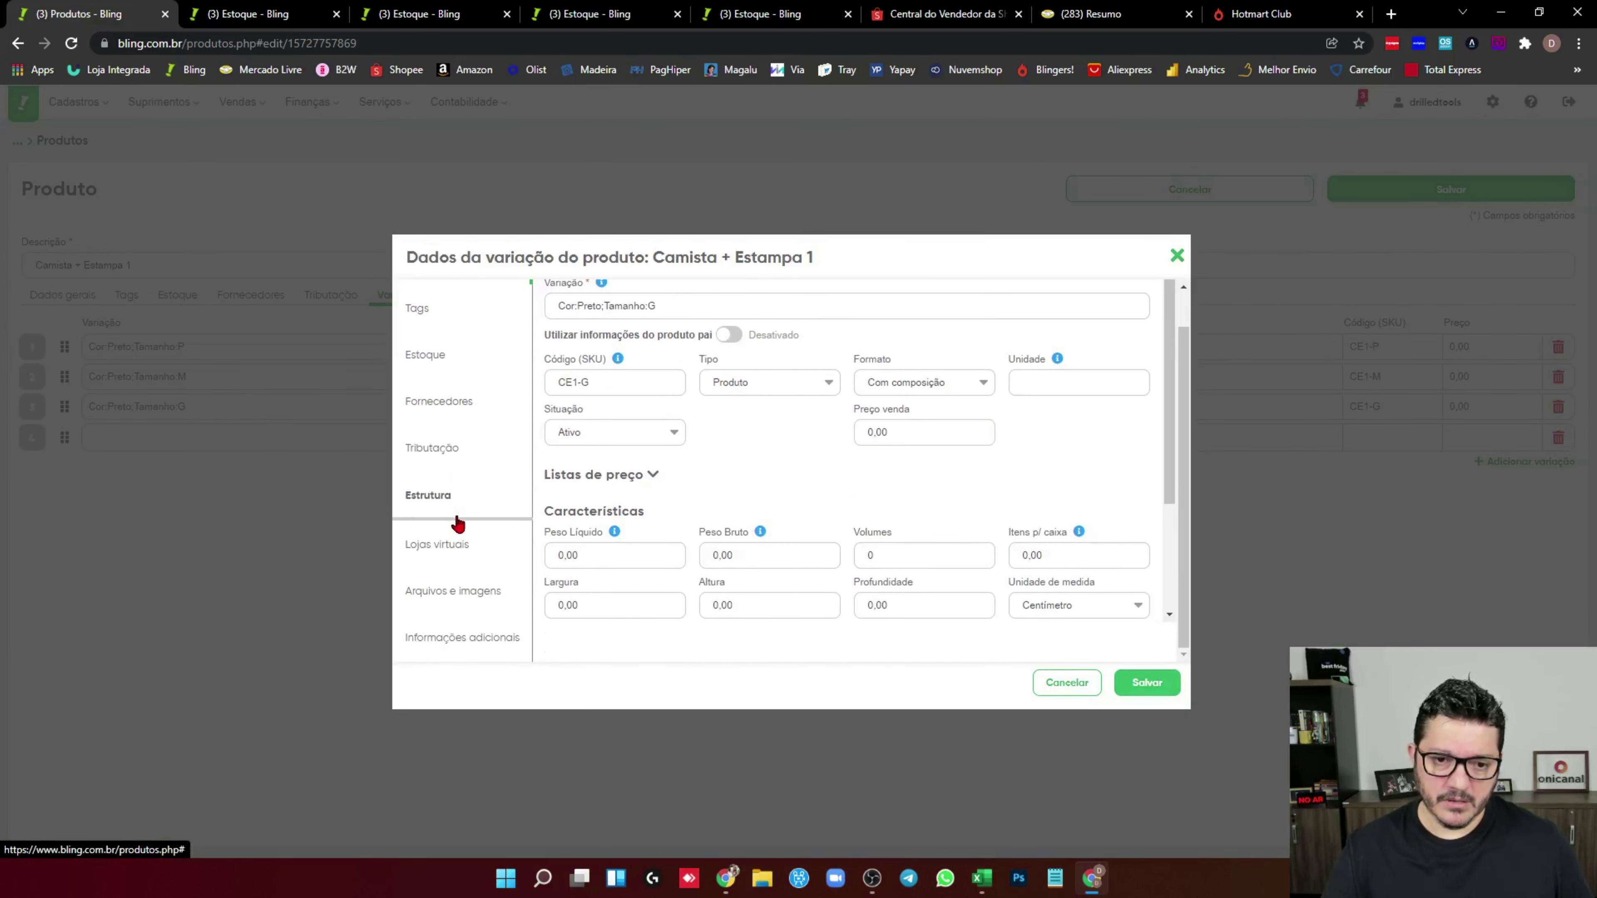
Compose size G from Camiseta XYZ size G and ESTAMPA 1, then save the product
{"action": "left_click", "coordinate": [435, 501]}
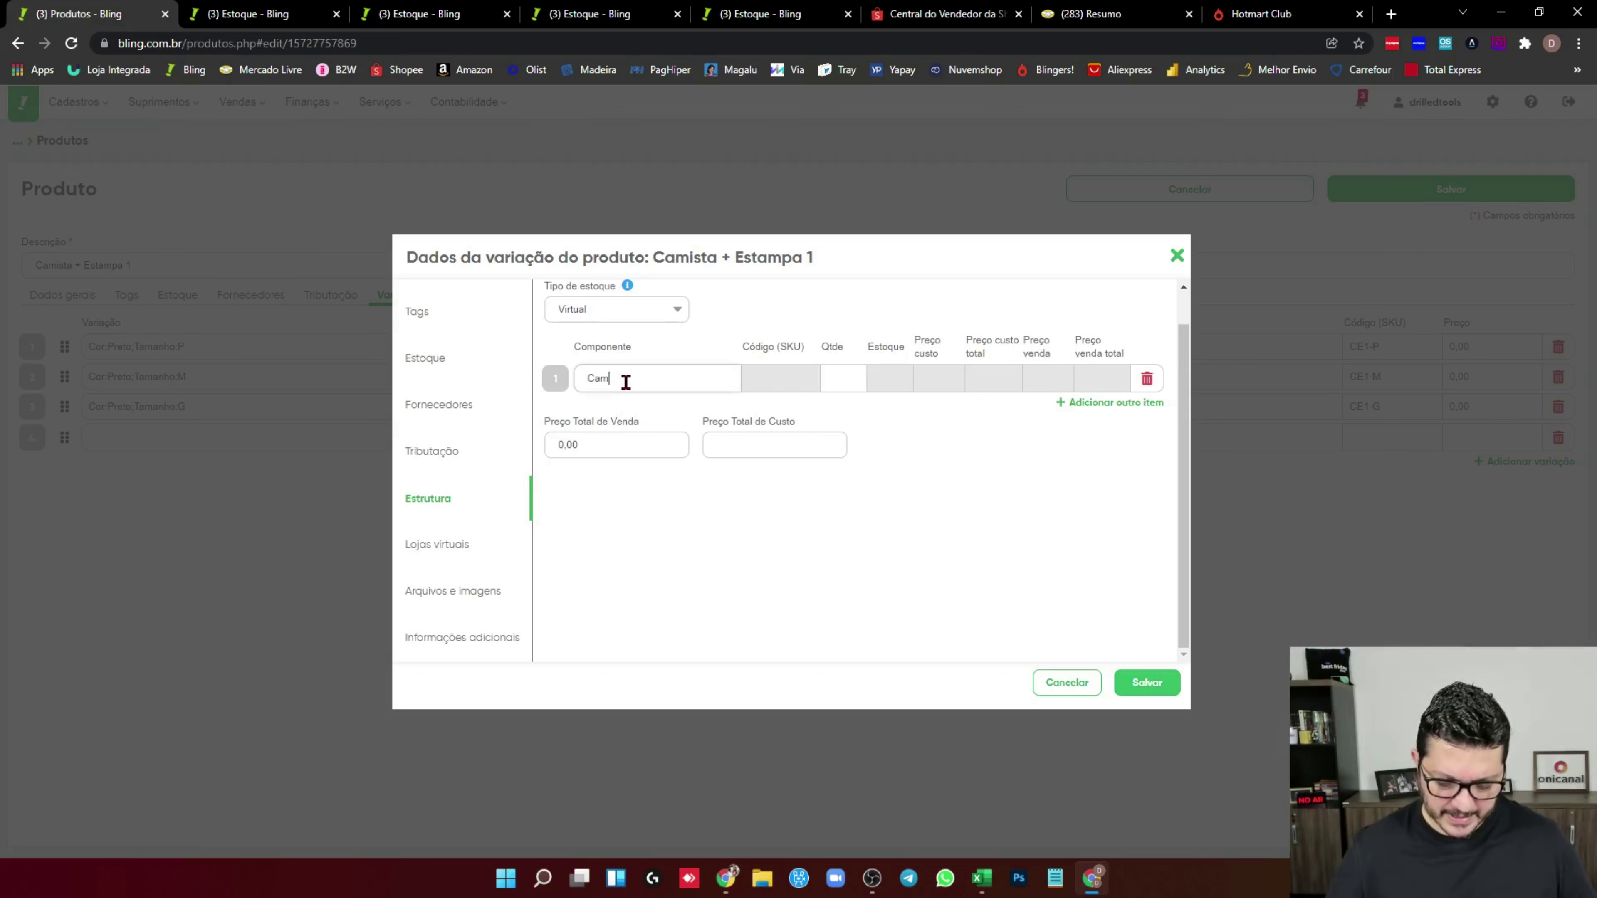
{"action": "type", "text": "Camiseta"}
{"action": "left_click", "coordinate": [654, 477]}
{"action": "left_click", "coordinate": [1095, 402]}
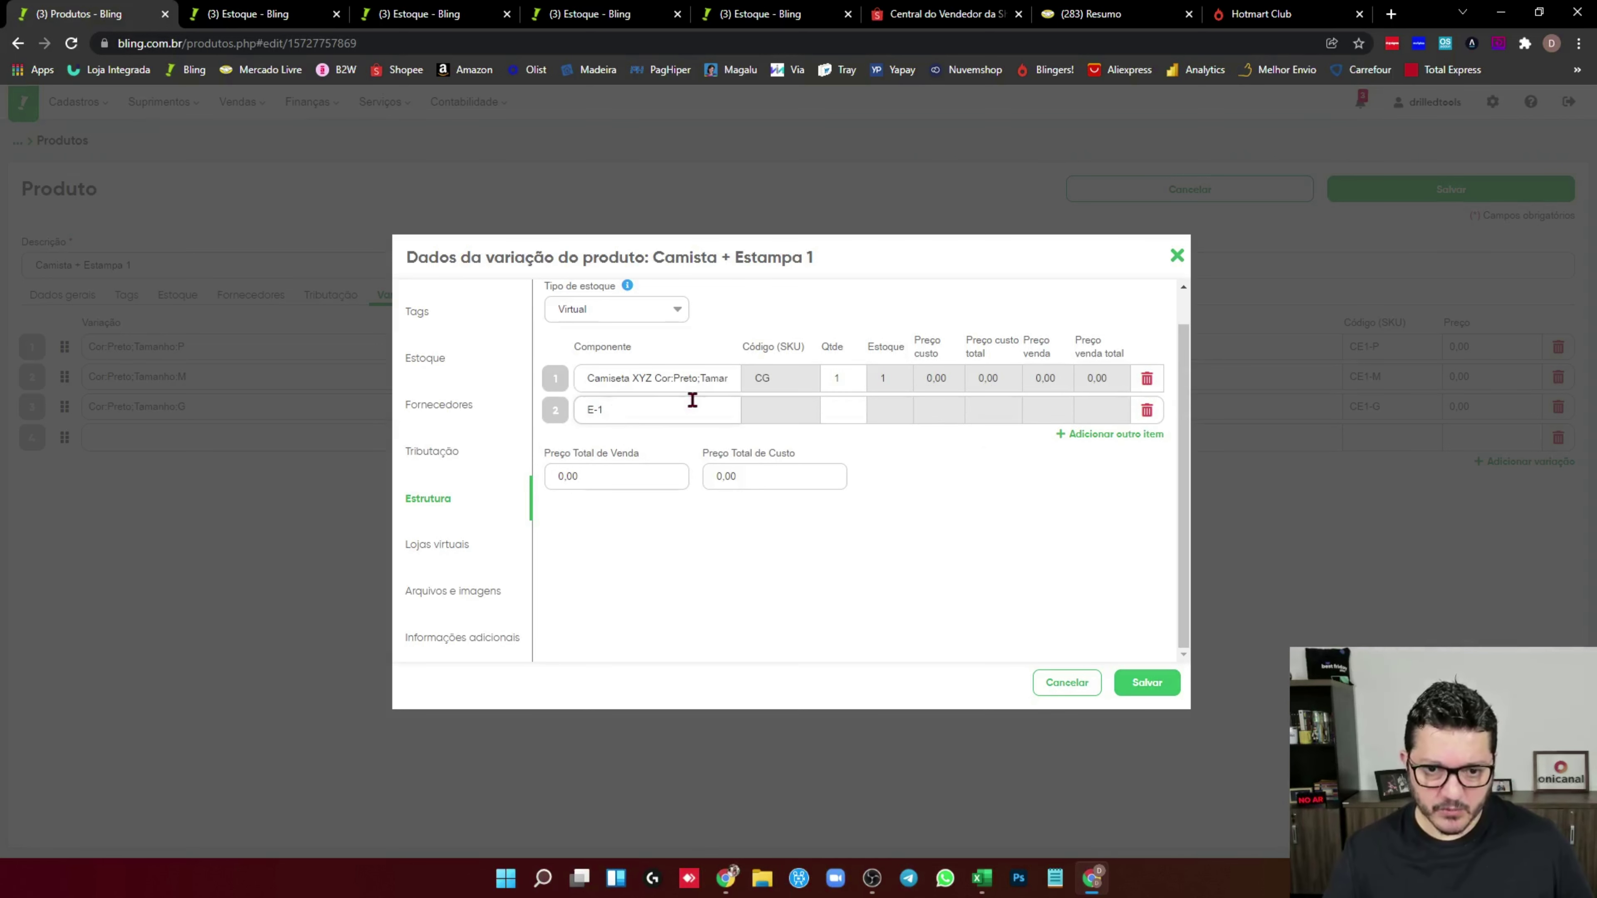
{"action": "type", "text": "E1"}
{"action": "left_click", "coordinate": [649, 445]}
{"action": "left_click", "coordinate": [1147, 683]}
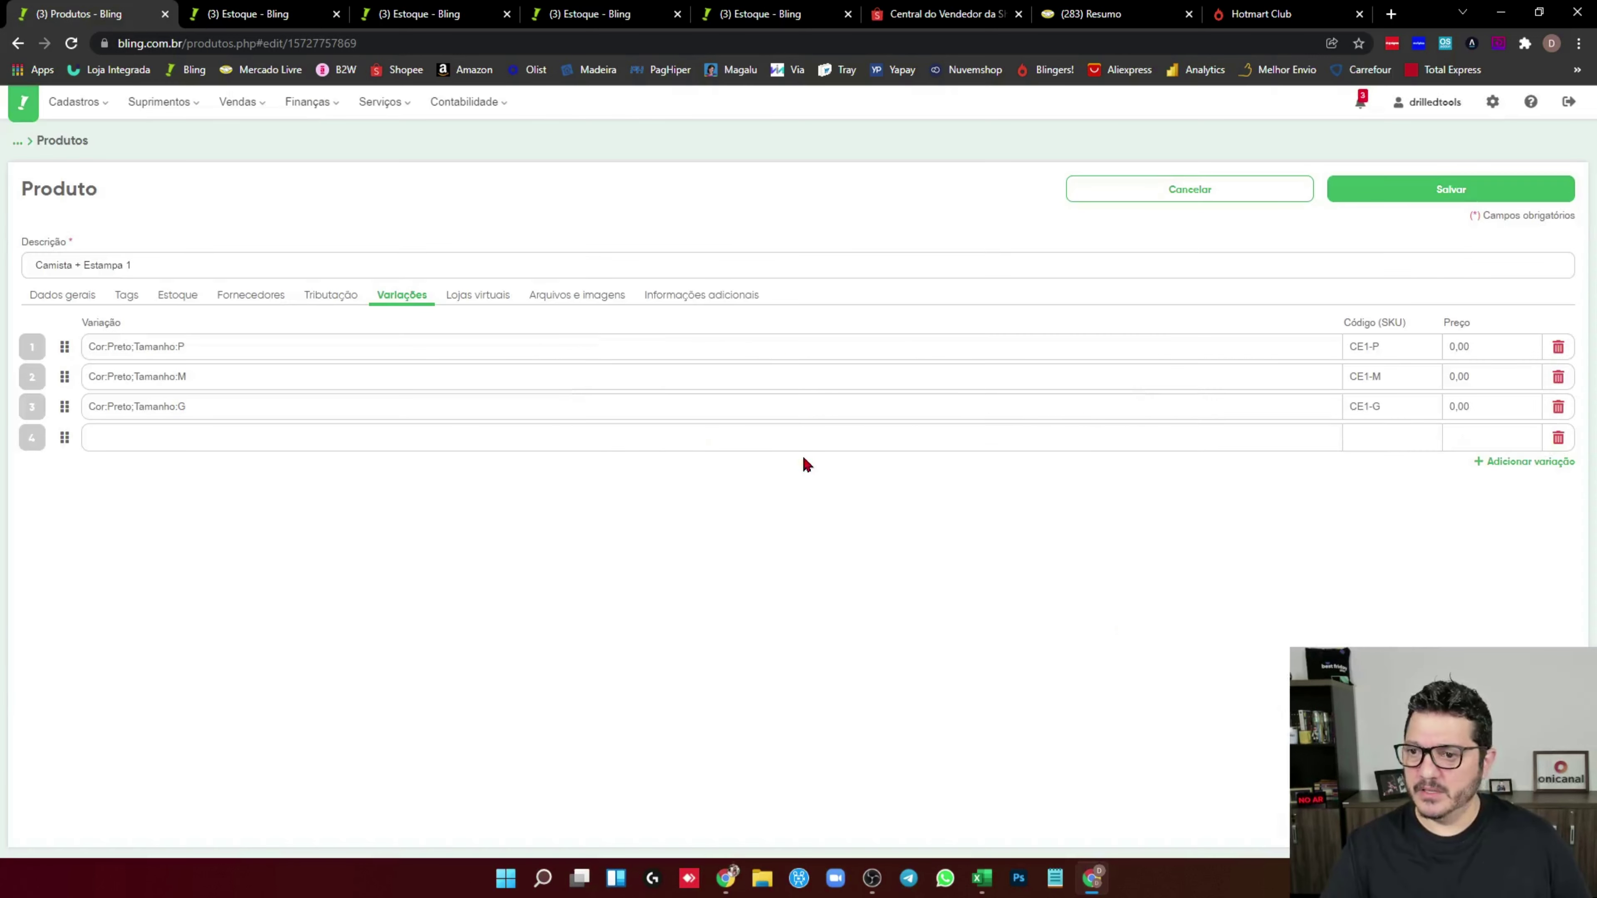
{"action": "left_click", "coordinate": [1425, 179]}
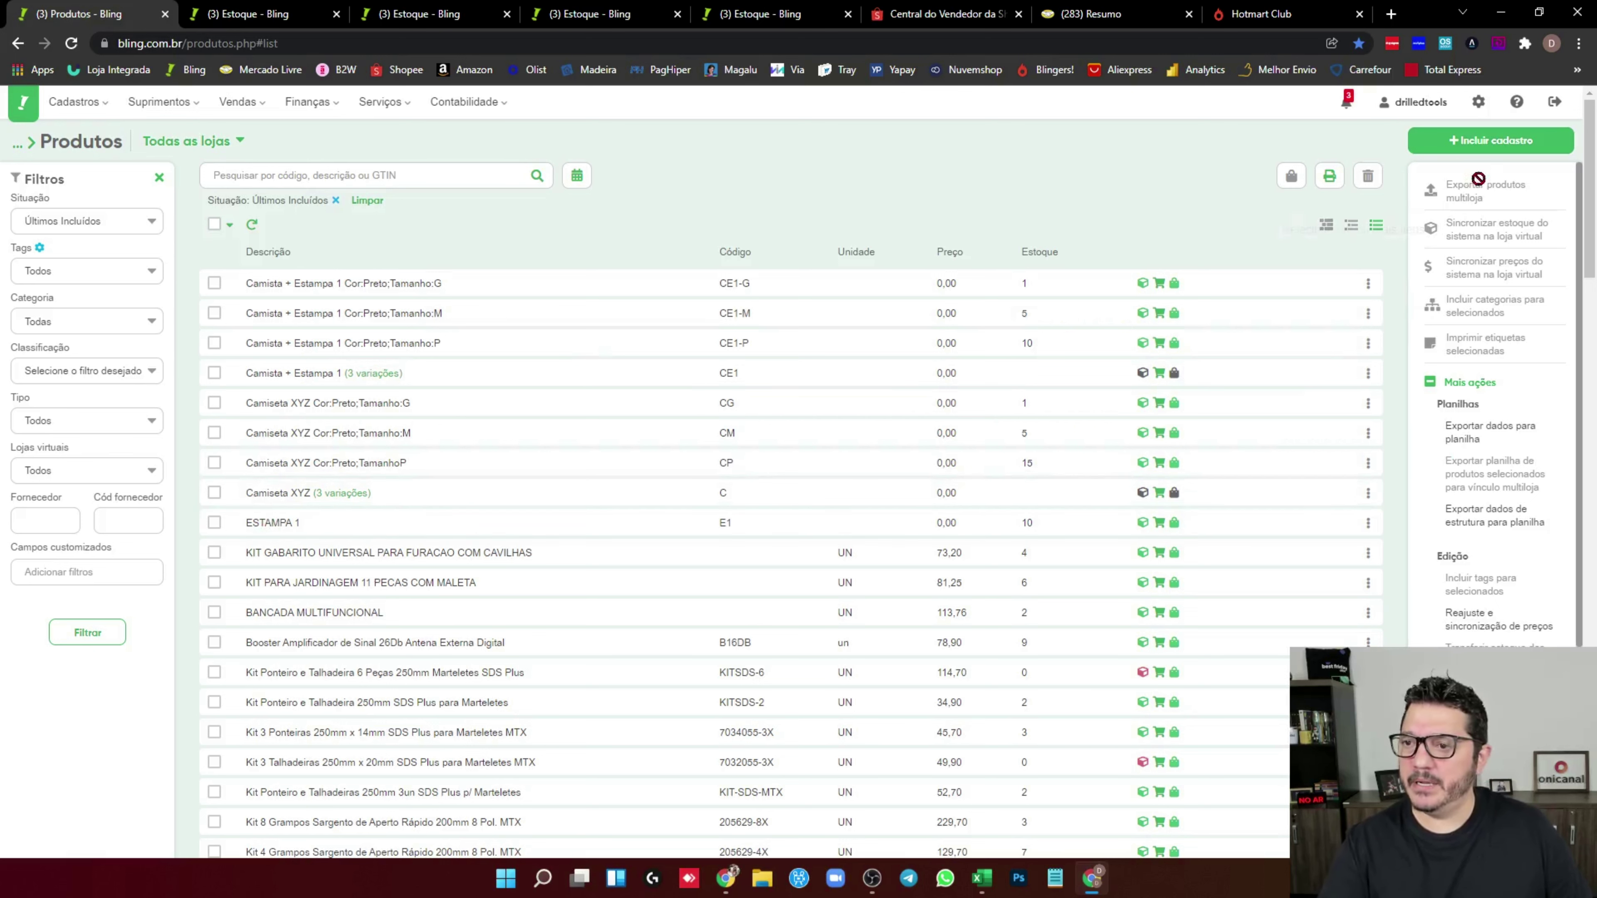
Start a new product registration from the Produtos list
{"action": "left_click", "coordinate": [1500, 142]}
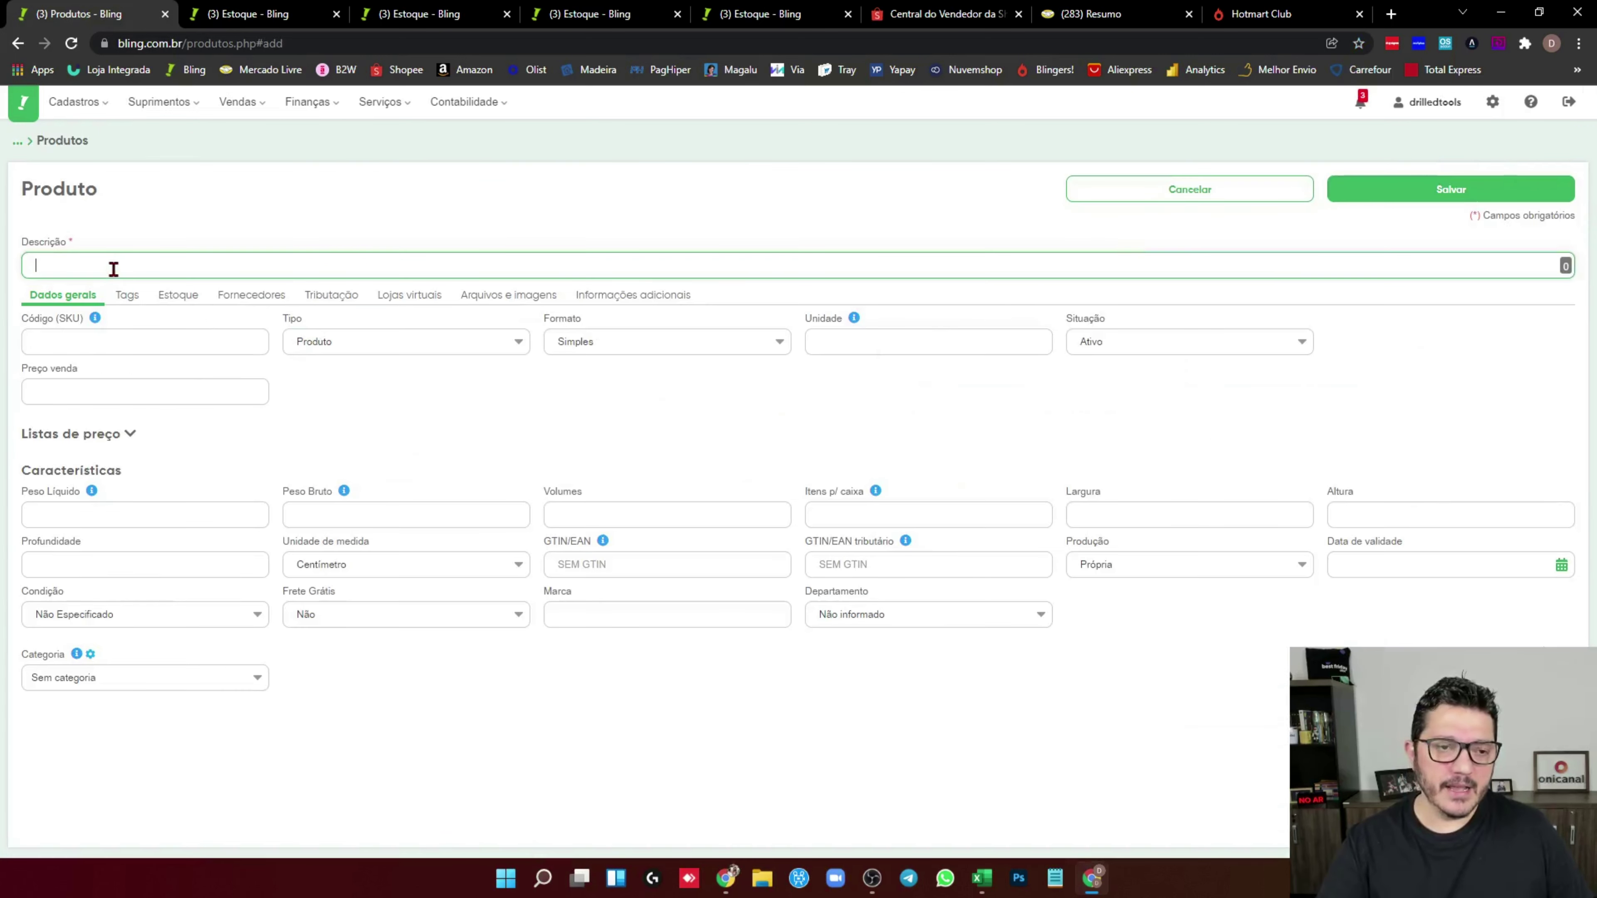
Create and save the product 'Máquina de Estampar' with SKU MES
{"action": "type", "text": "Máquina de Estampar"}
{"action": "left_click", "coordinate": [103, 337]}
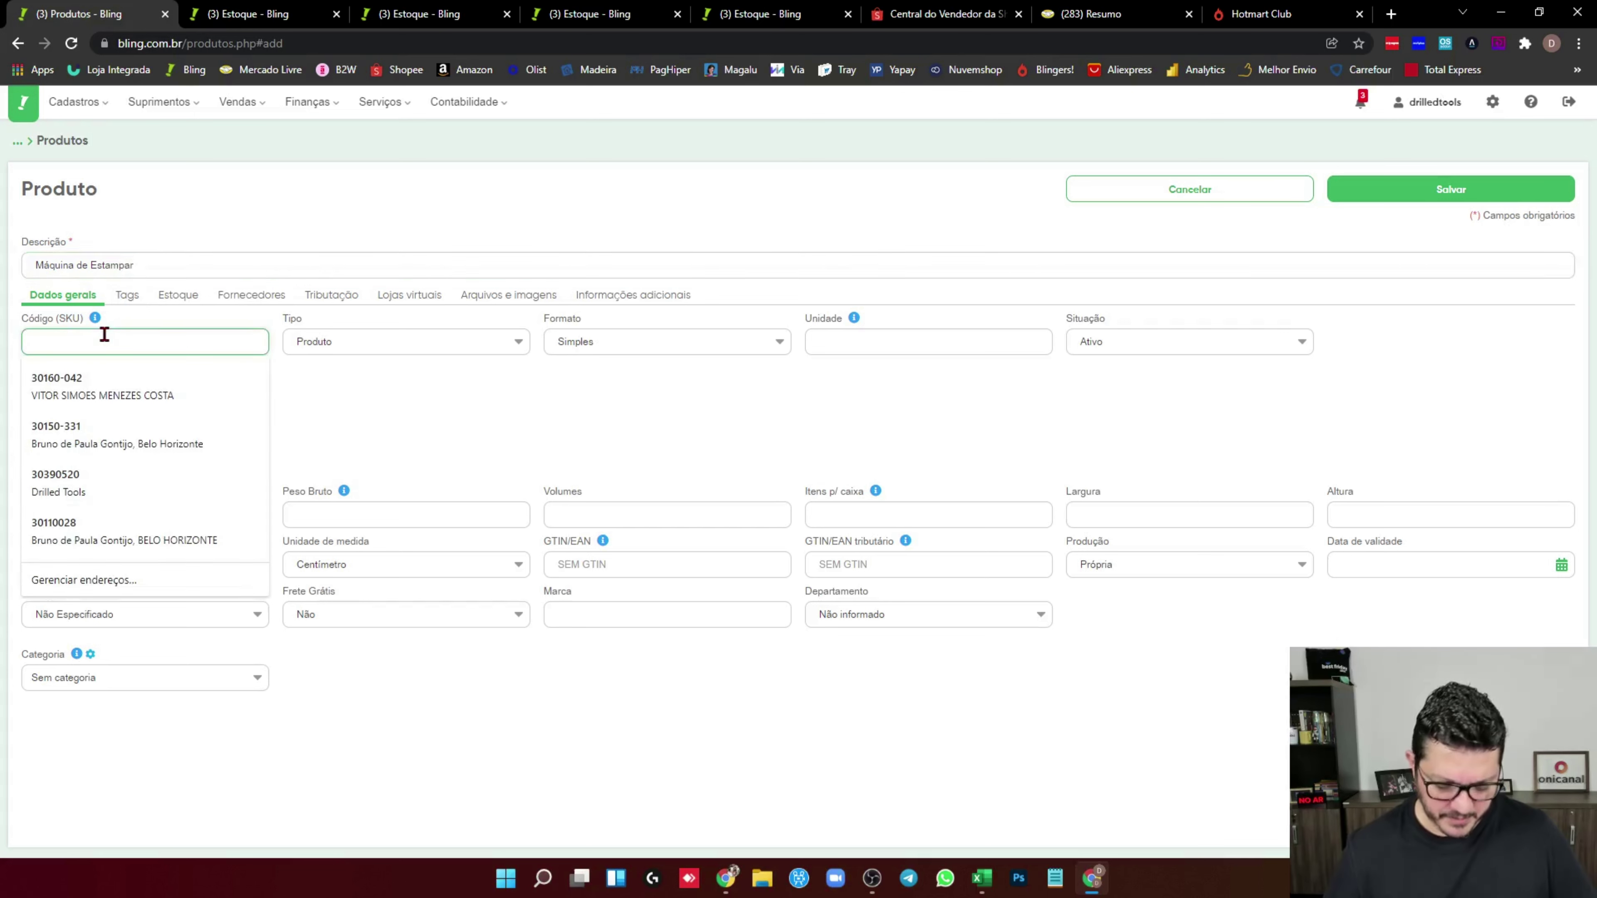
{"action": "type", "text": "MES"}
{"action": "left_click", "coordinate": [1451, 189]}
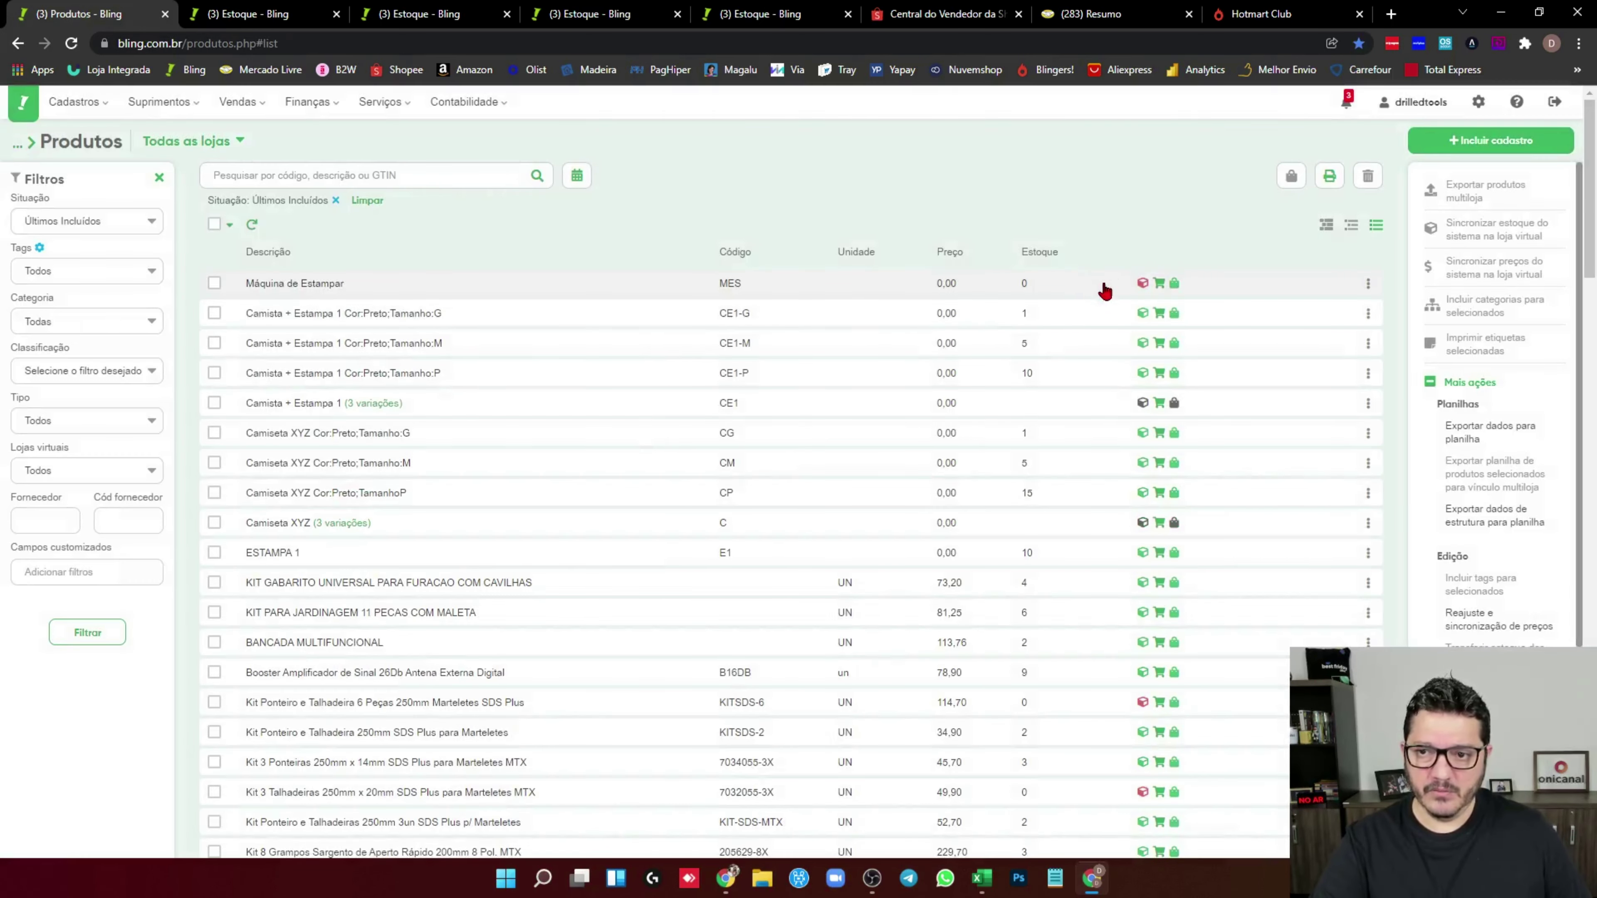
Record a stock entry of 7 units for Máquina de Estampar and refresh the product list
{"action": "left_click", "coordinate": [1148, 279]}
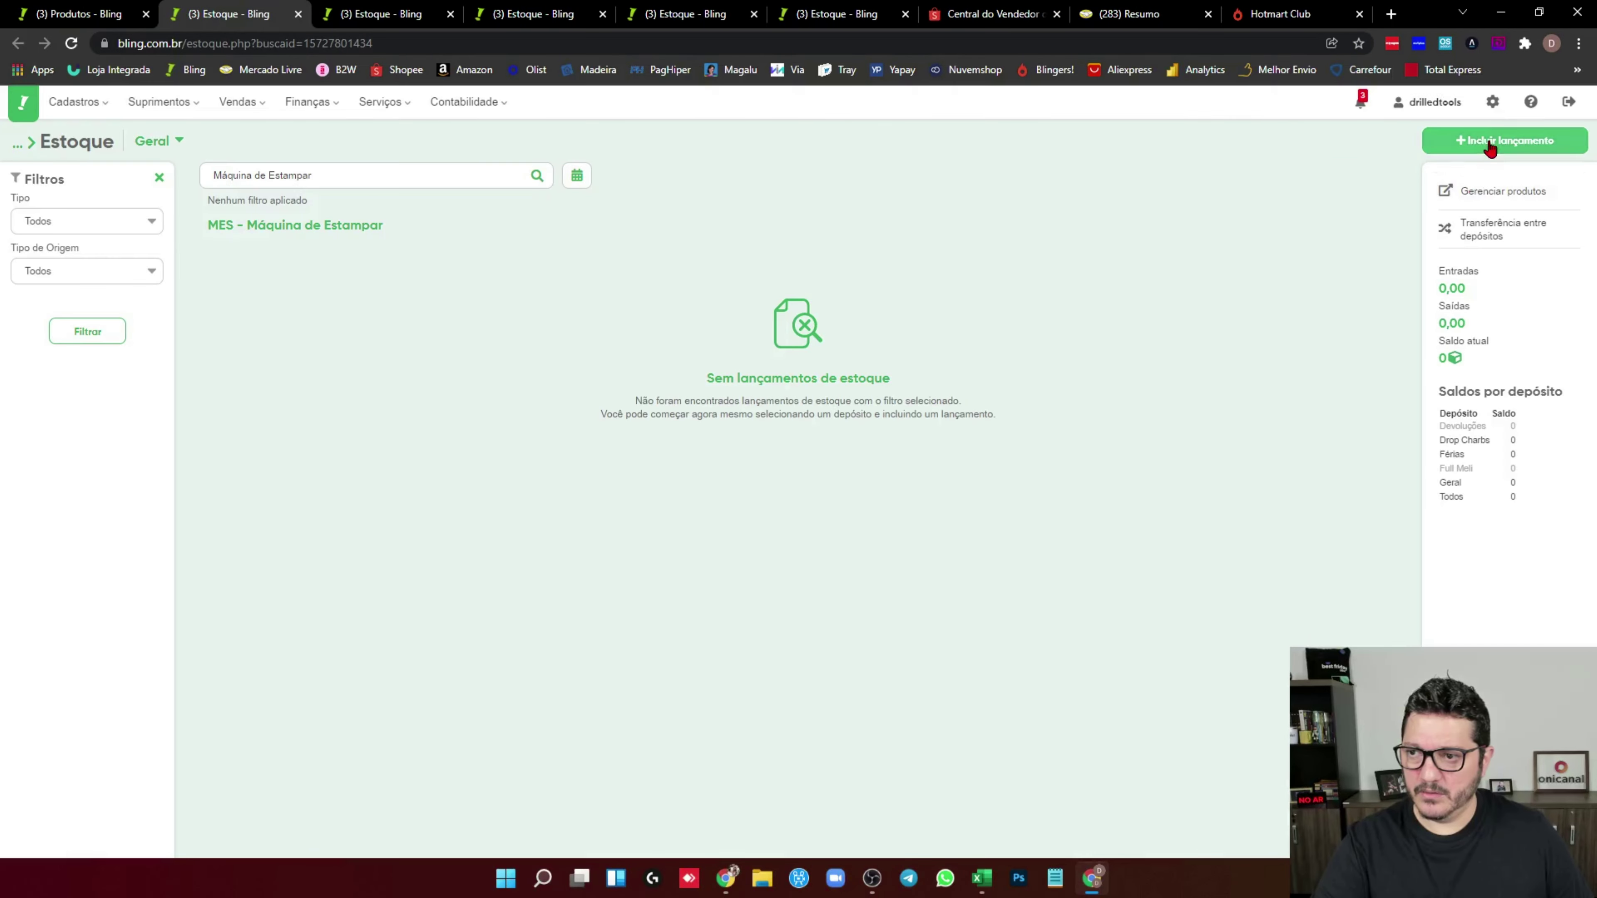
{"action": "left_click", "coordinate": [1496, 142]}
{"action": "type", "text": "7"}
{"action": "left_click", "coordinate": [917, 566]}
{"action": "key", "text": "ctrl+shift+Tab"}
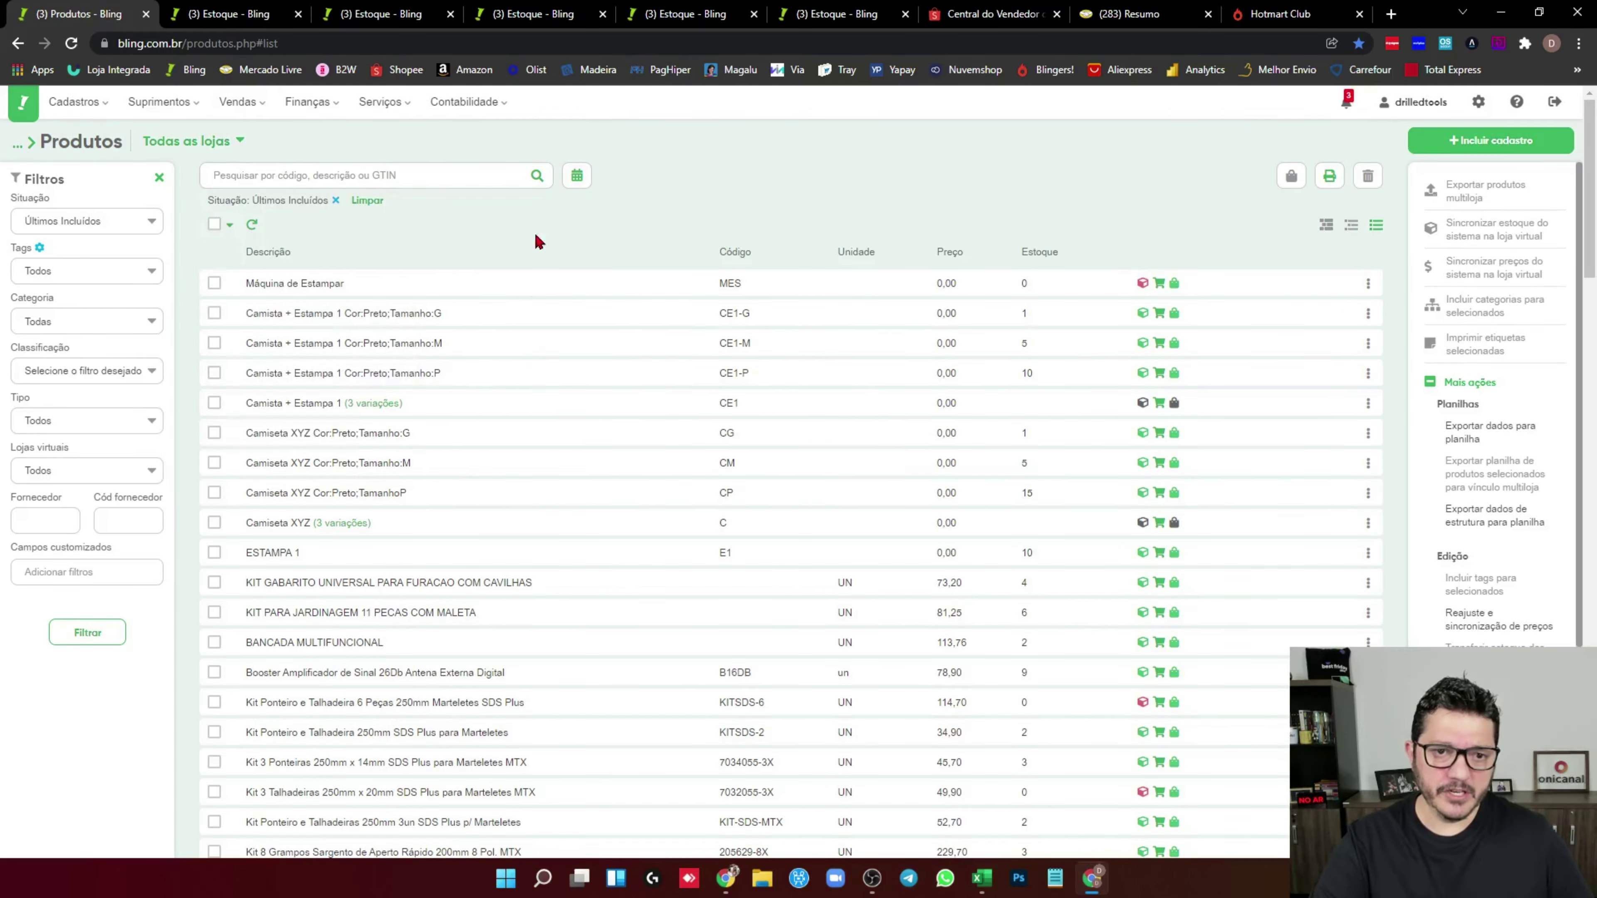
{"action": "left_click", "coordinate": [537, 175]}
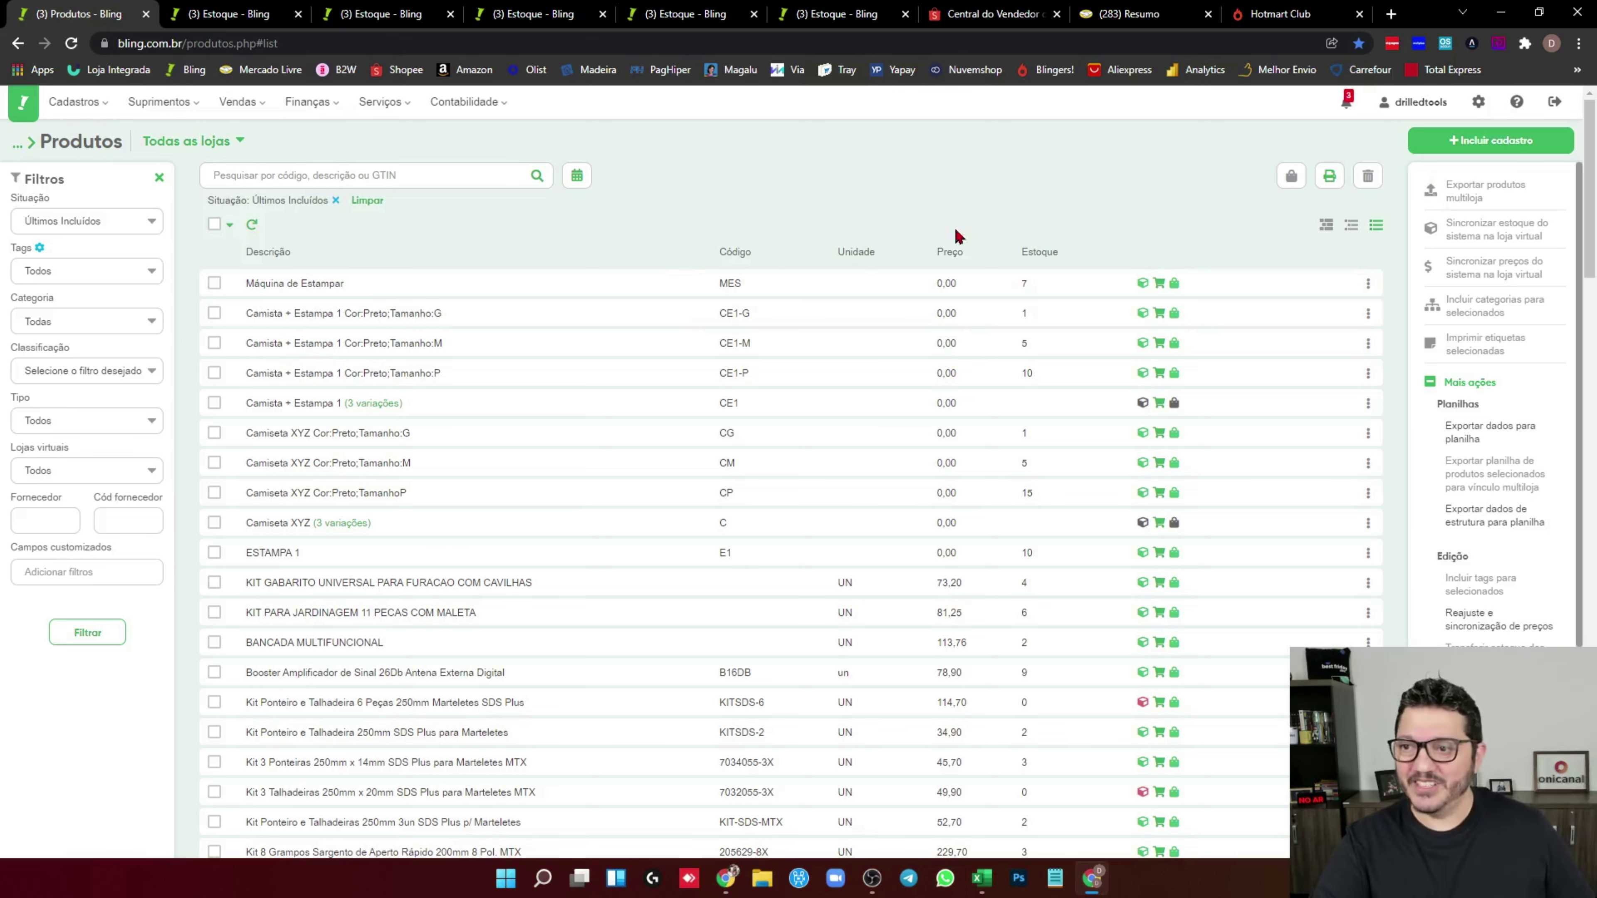
Start a new product 'Maquina de EStampar + Estampa 1' with Formato set to Com composição
{"action": "left_click", "coordinate": [1468, 142]}
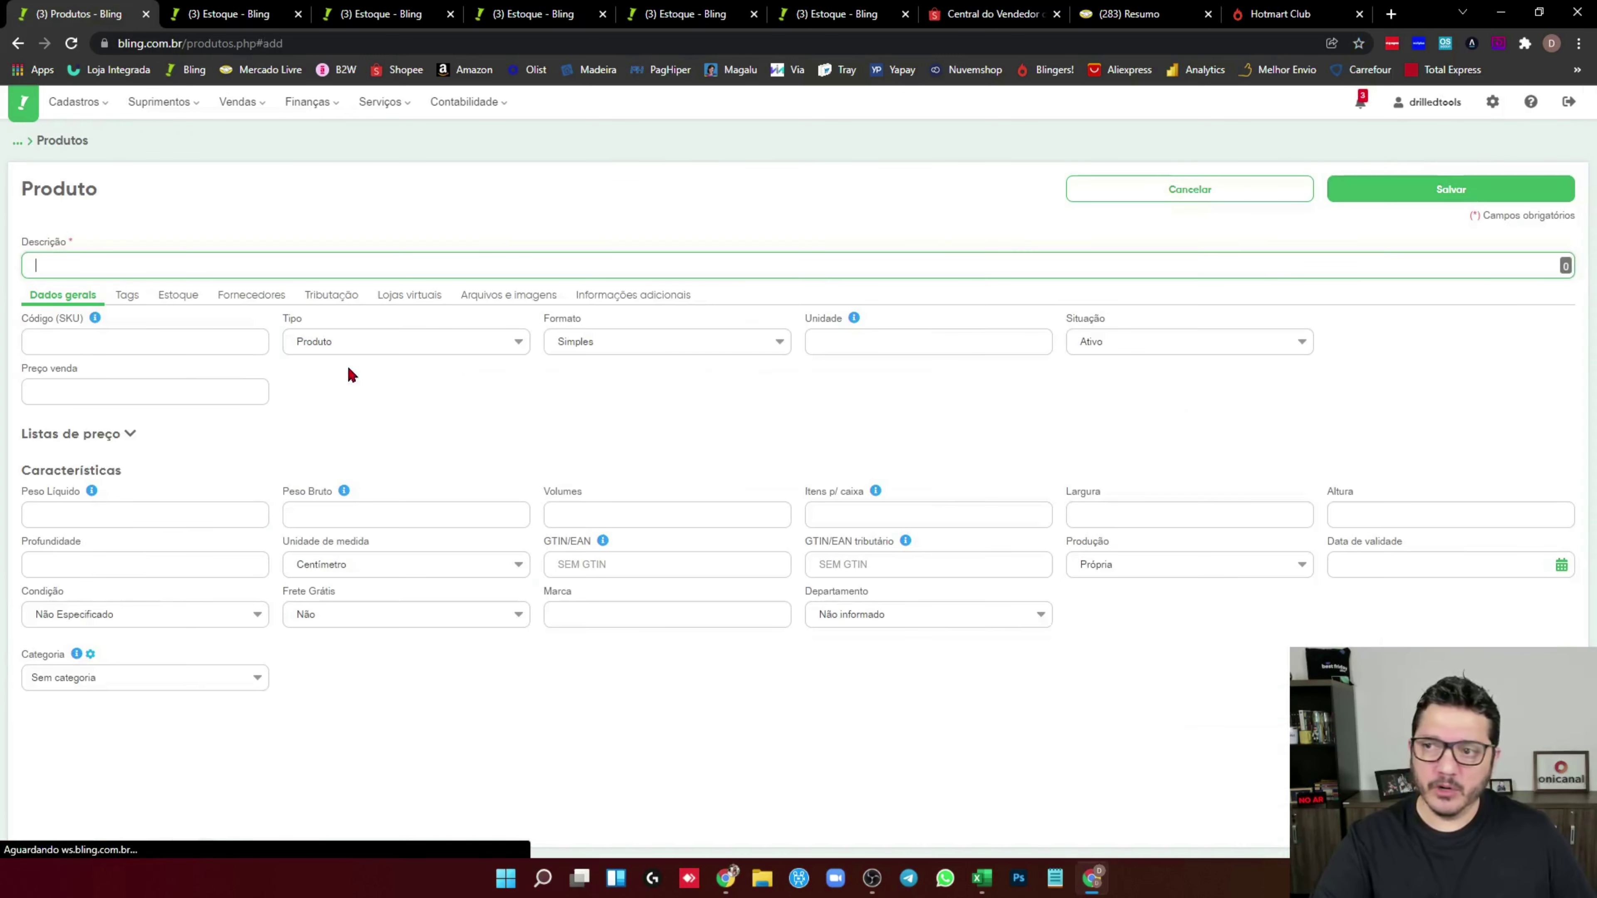
{"action": "type", "text": "Maquina de EStampar "}
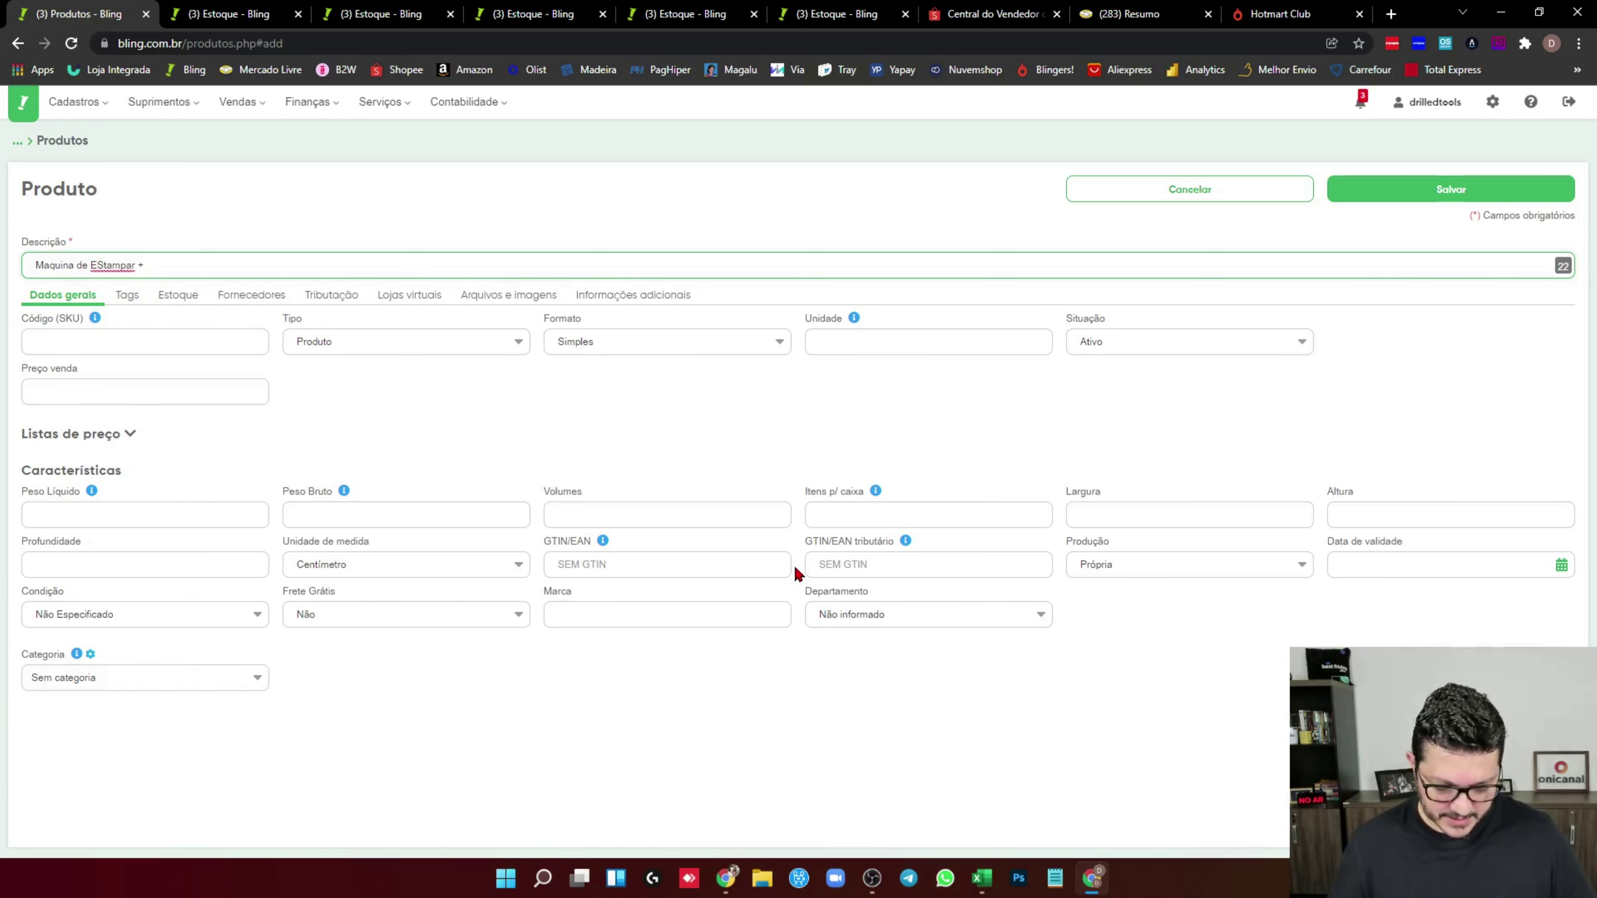
{"action": "type", "text": "+ Estampa 1"}
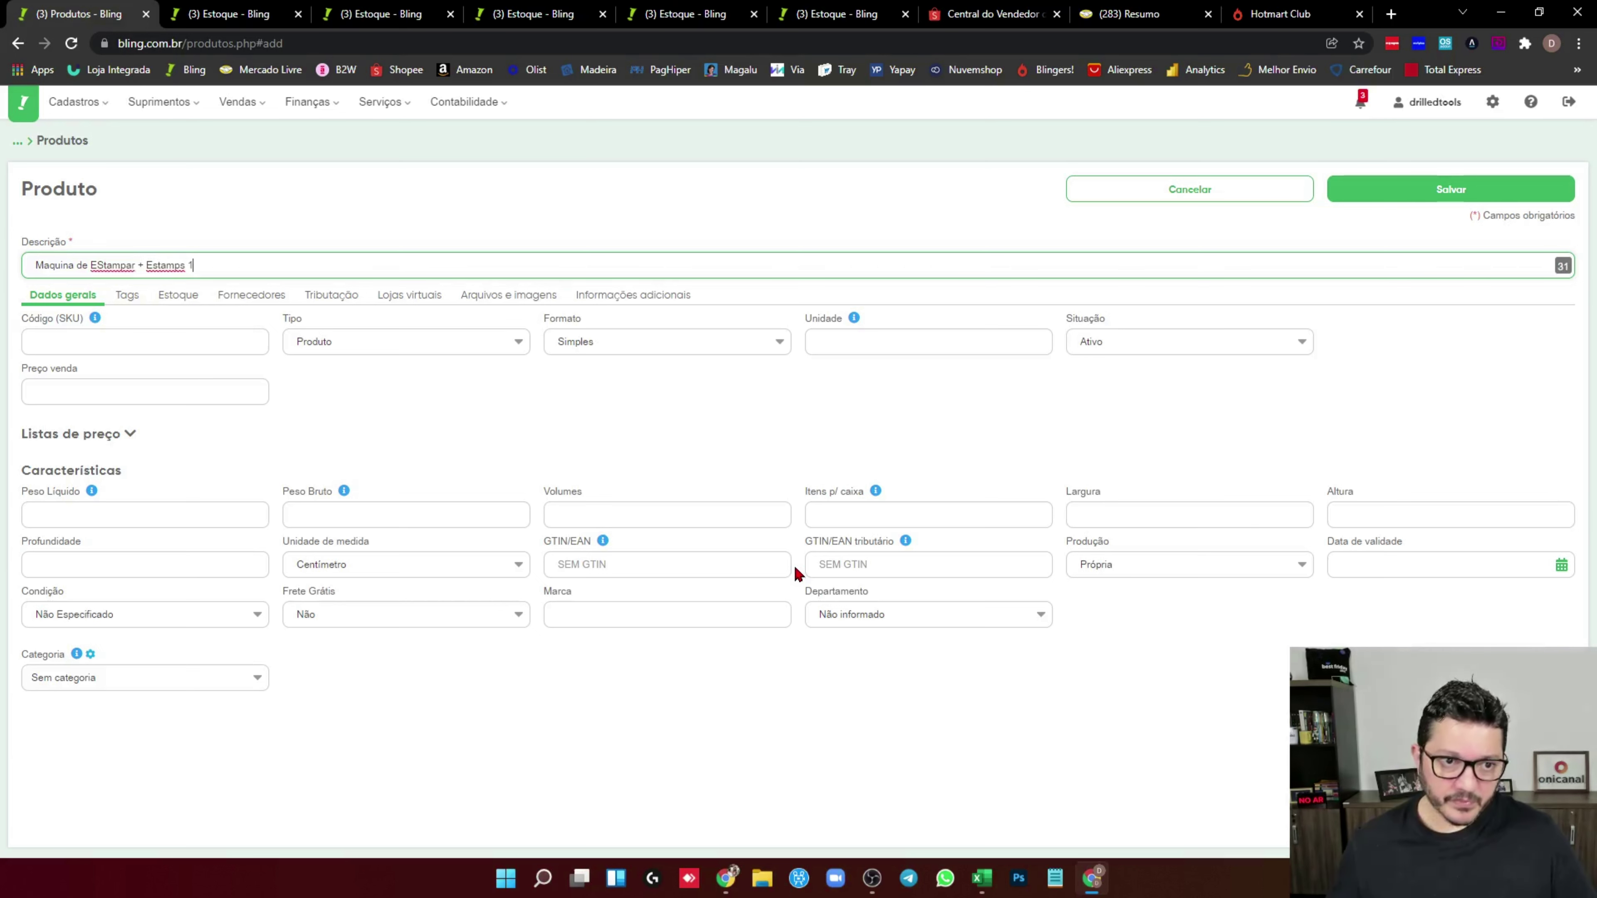
{"action": "left_click", "coordinate": [335, 343]}
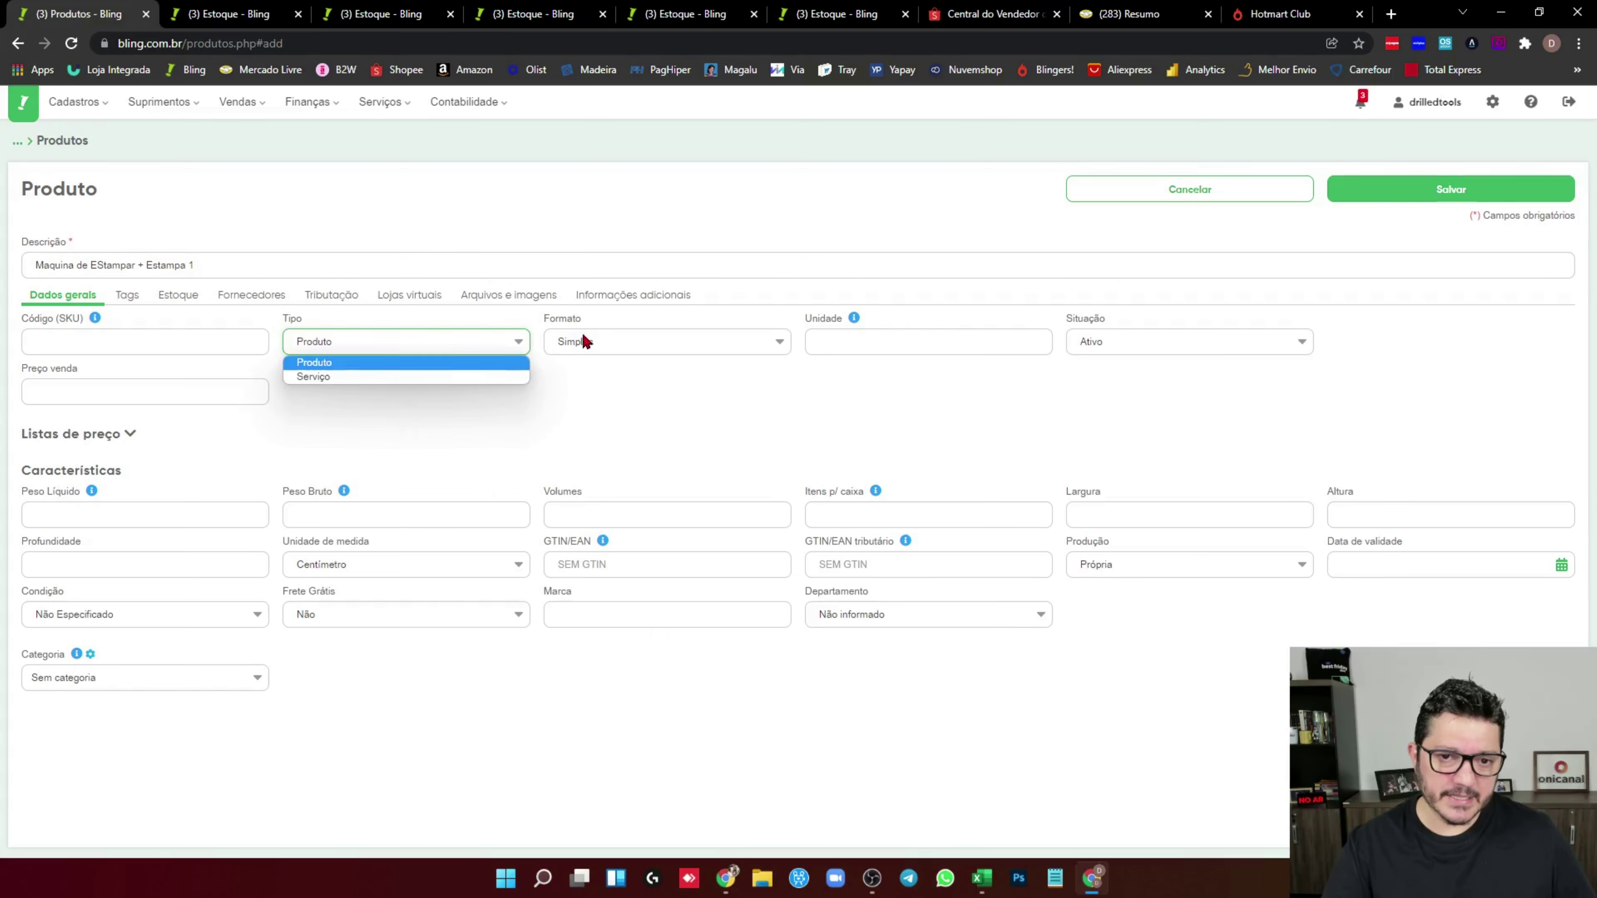
{"action": "left_click", "coordinate": [569, 340]}
{"action": "left_click", "coordinate": [620, 390]}
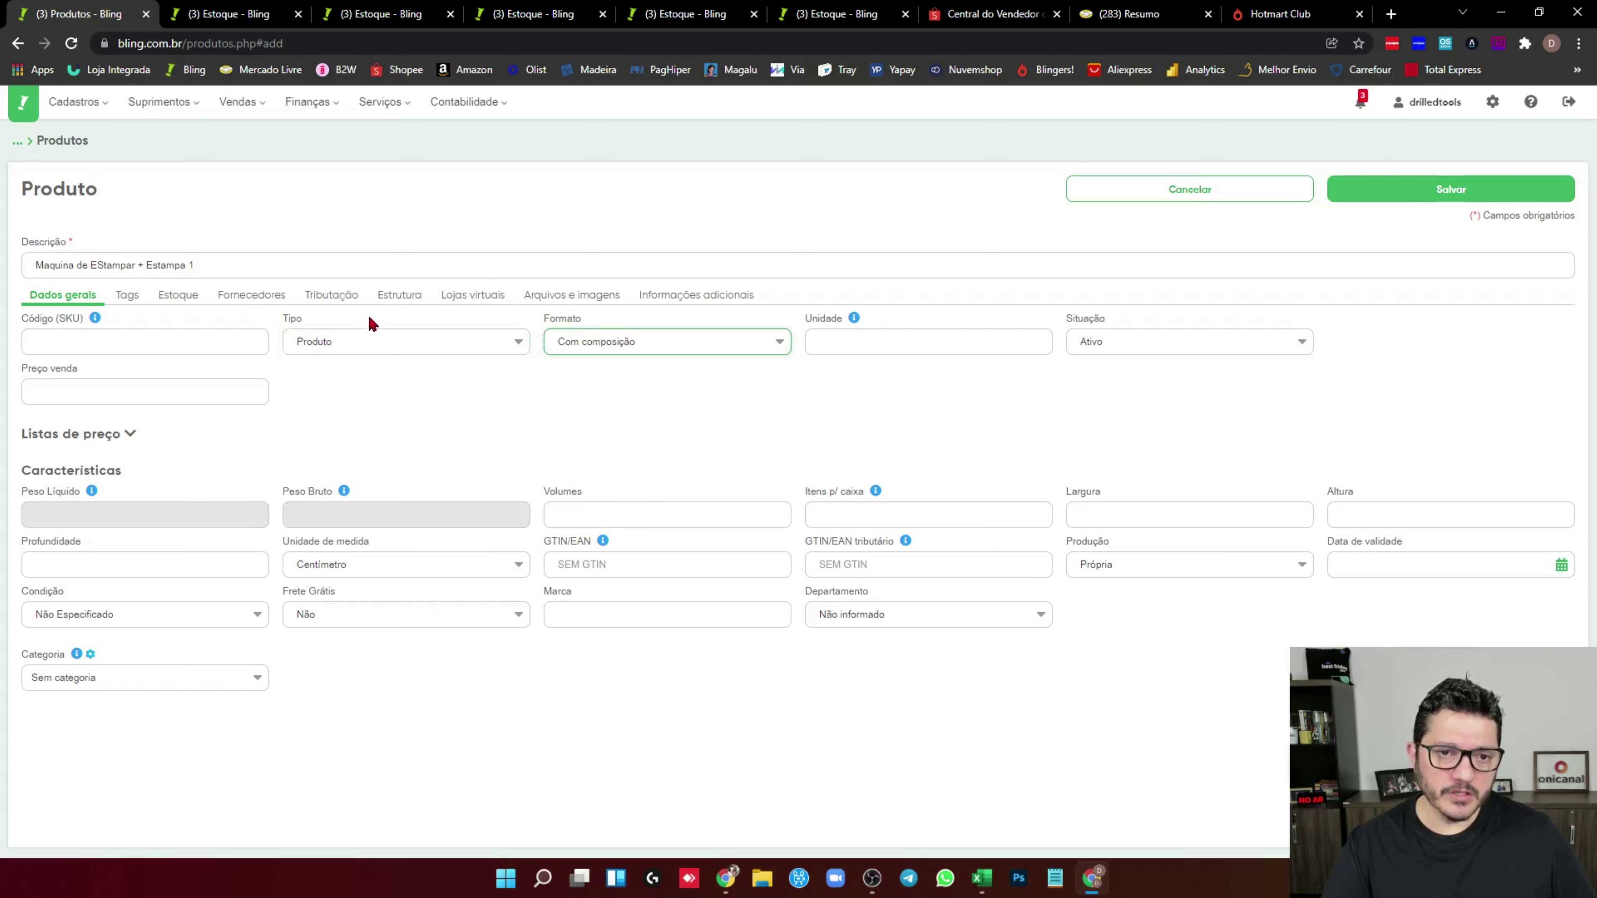
{"action": "left_click", "coordinate": [396, 295]}
Add Máquina de Estampar as the first kit component and insert '2' into the description
{"action": "left_click", "coordinate": [137, 391]}
{"action": "type", "text": "máquina de est"}
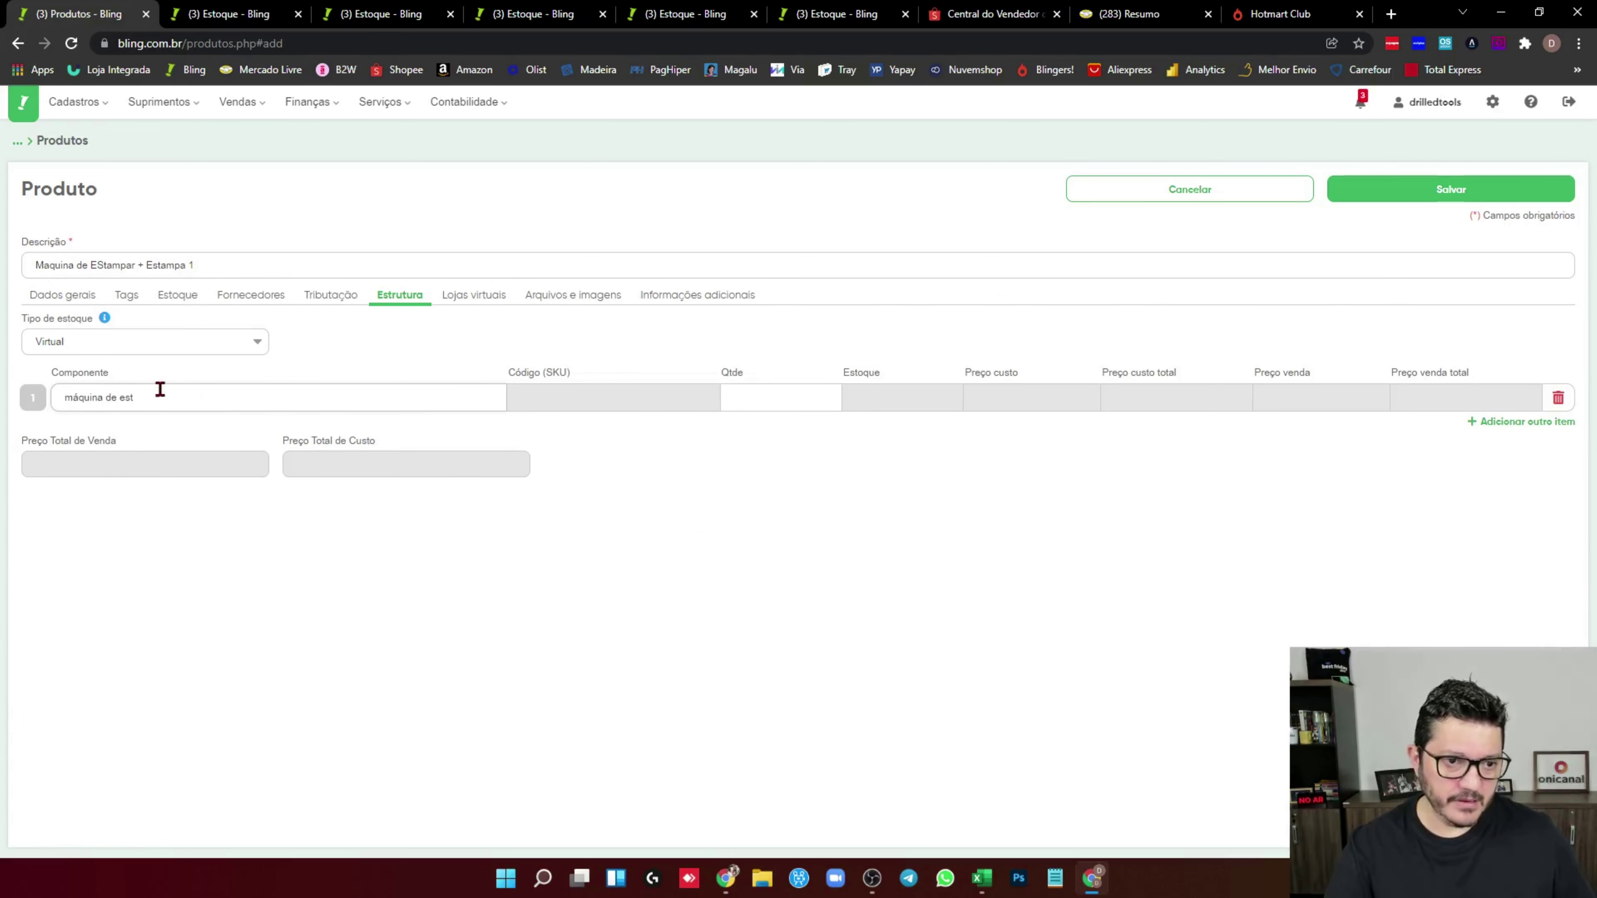
{"action": "left_click", "coordinate": [157, 426]}
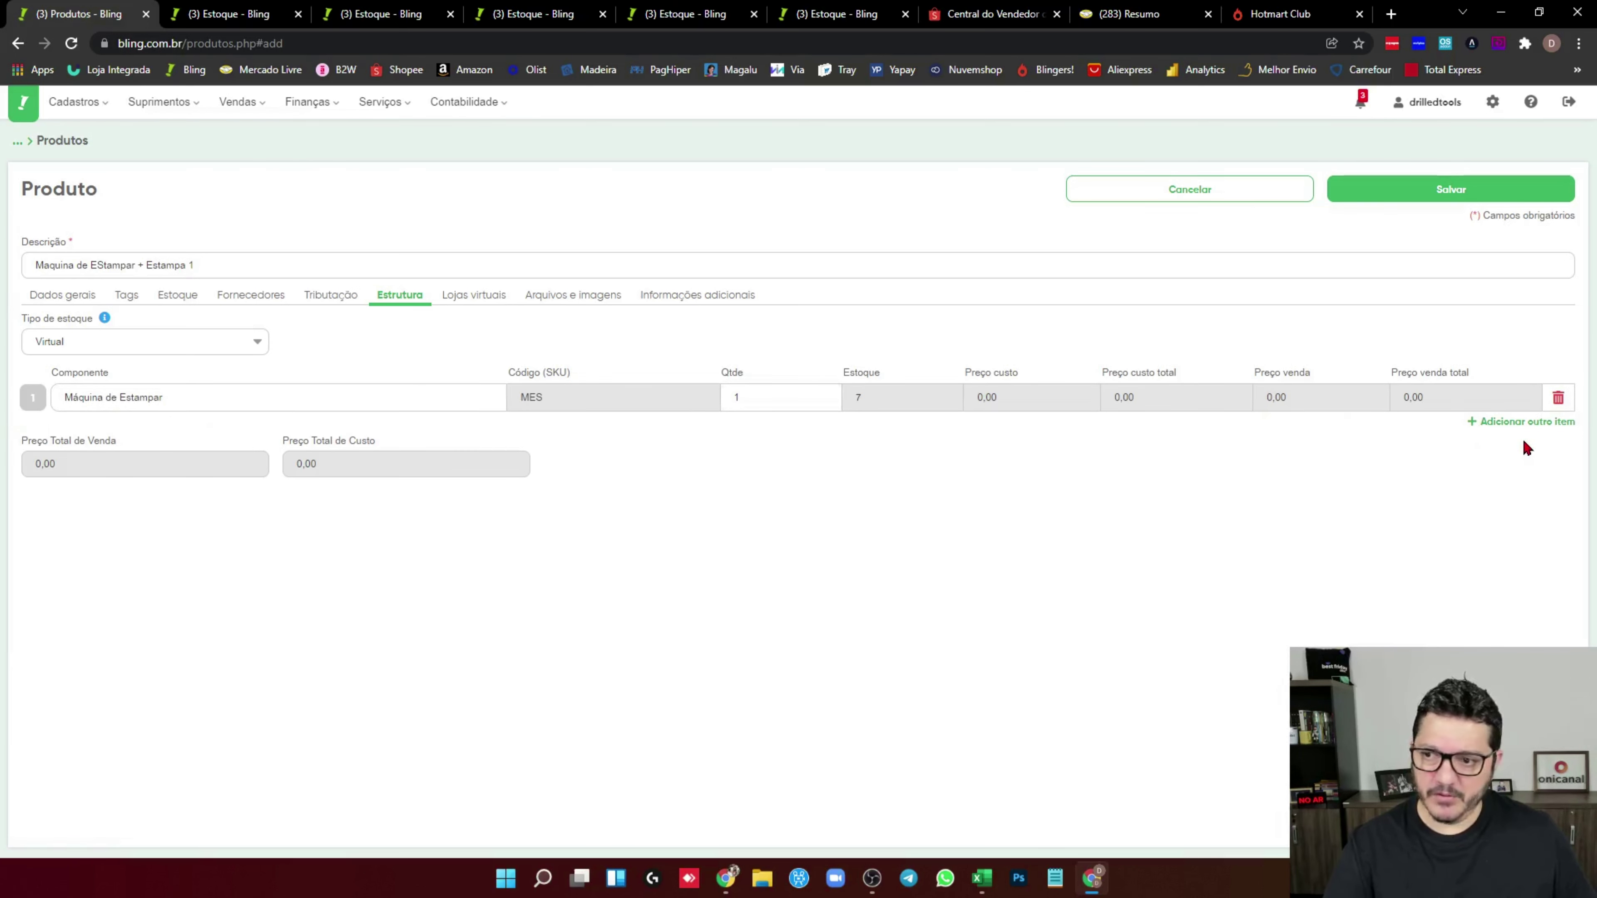
{"action": "left_click", "coordinate": [1528, 422]}
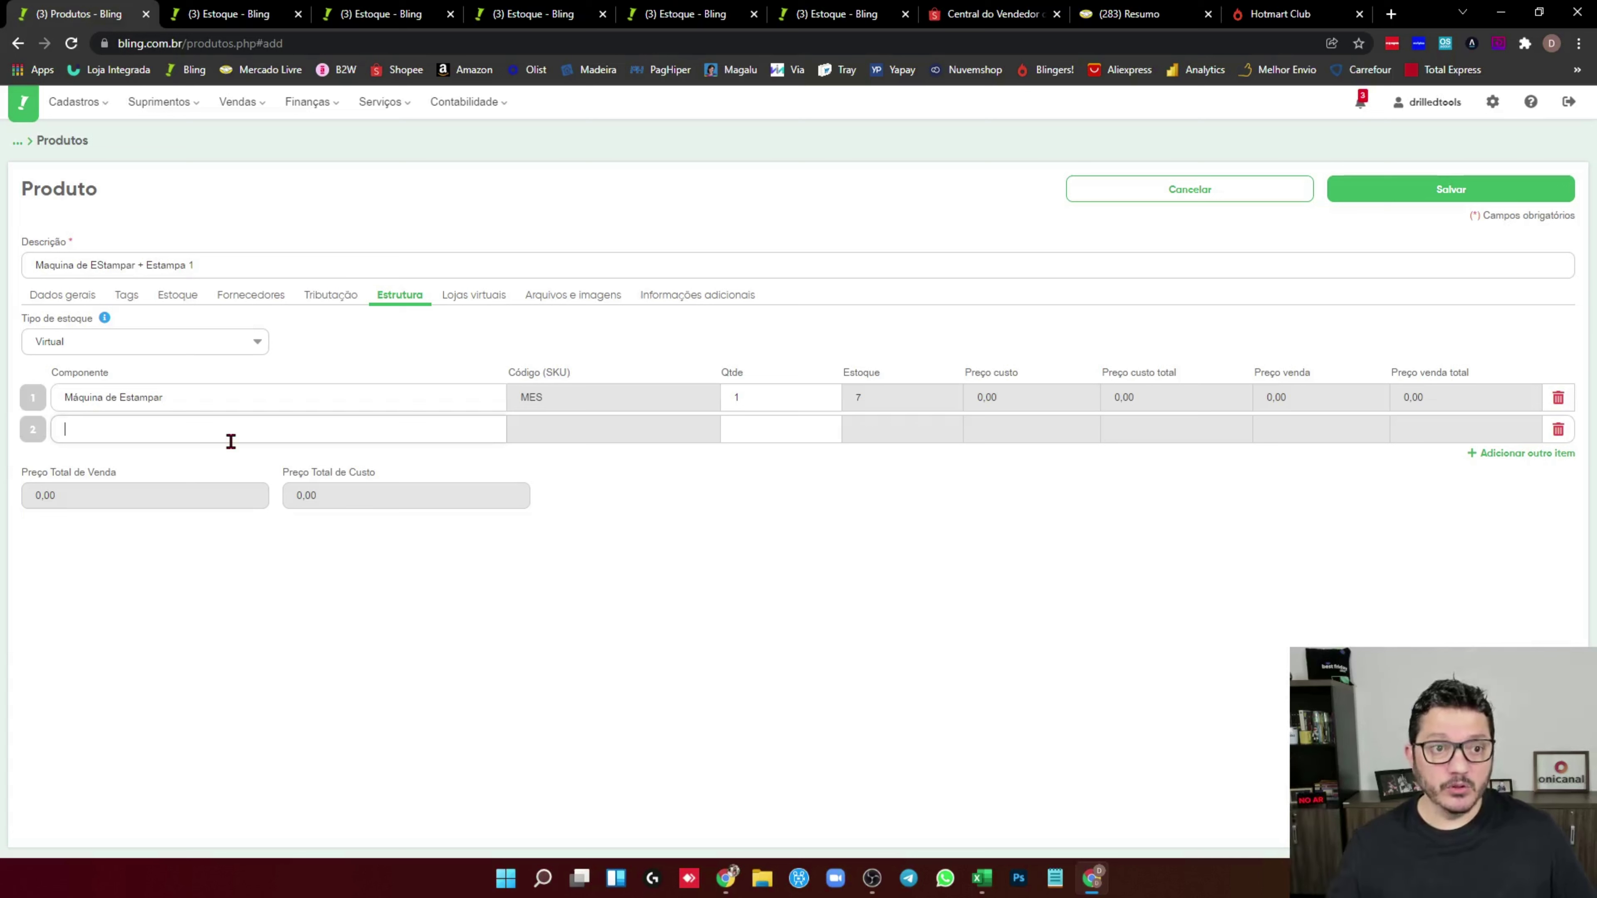
{"action": "left_click", "coordinate": [145, 263]}
{"action": "type", "text": "2"}
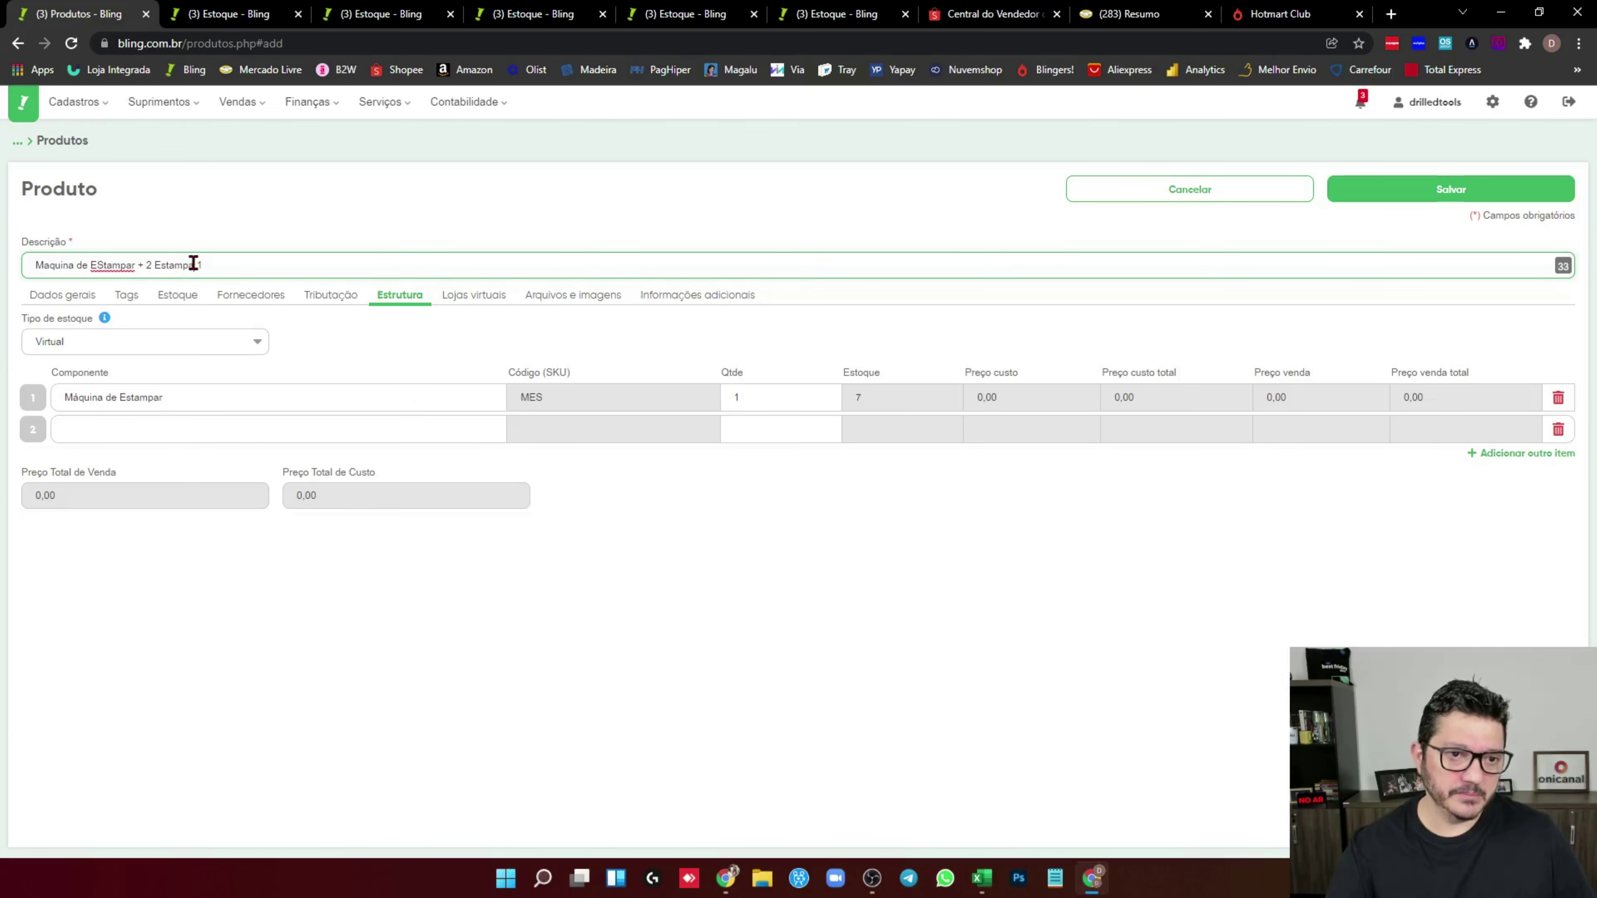
Add ESTAMPA 1 as the second component with quantity 2 and save the kit
{"action": "left_click", "coordinate": [76, 429]}
{"action": "type", "text": "estampa"}
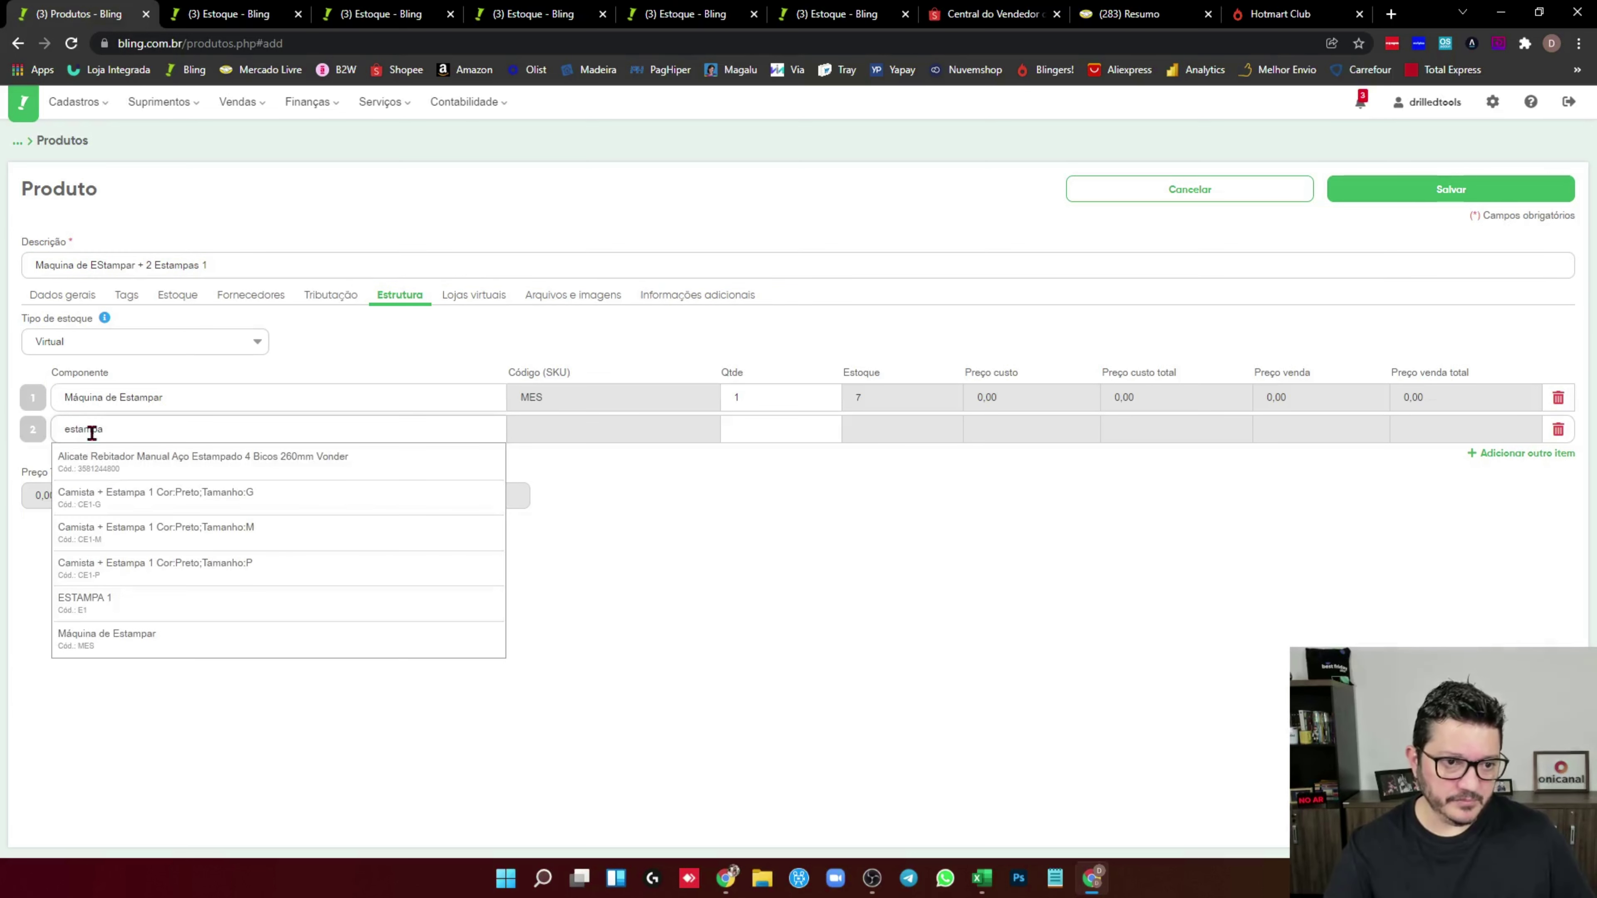
{"action": "left_click", "coordinate": [147, 604]}
{"action": "left_click", "coordinate": [795, 432]}
{"action": "type", "text": "2"}
{"action": "left_click", "coordinate": [999, 410]}
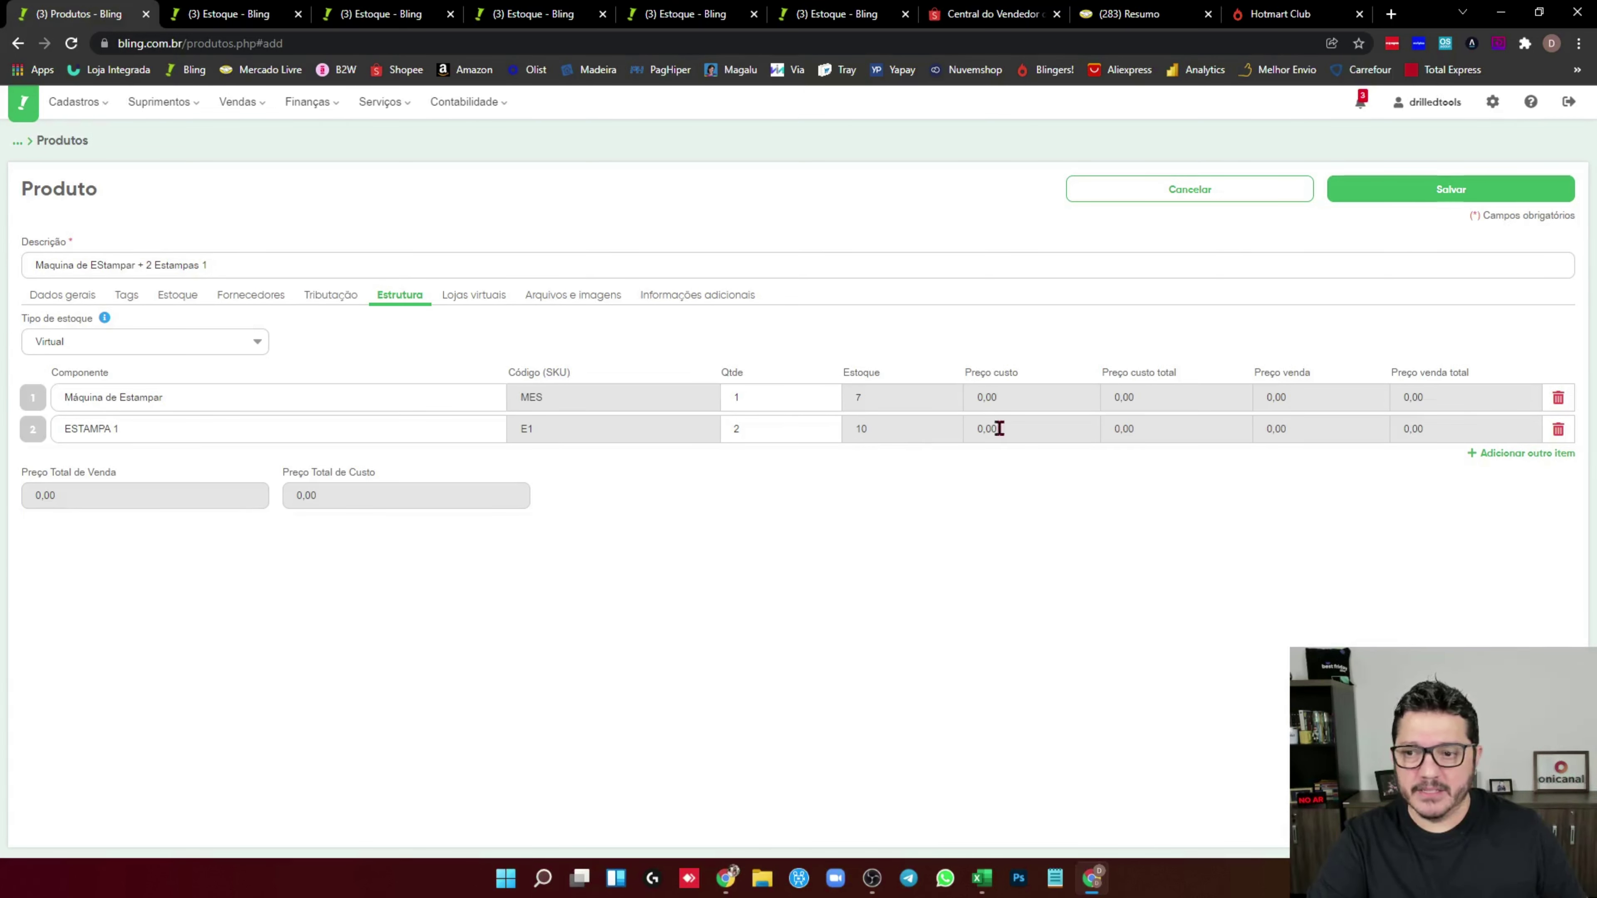
{"action": "left_click", "coordinate": [1510, 197]}
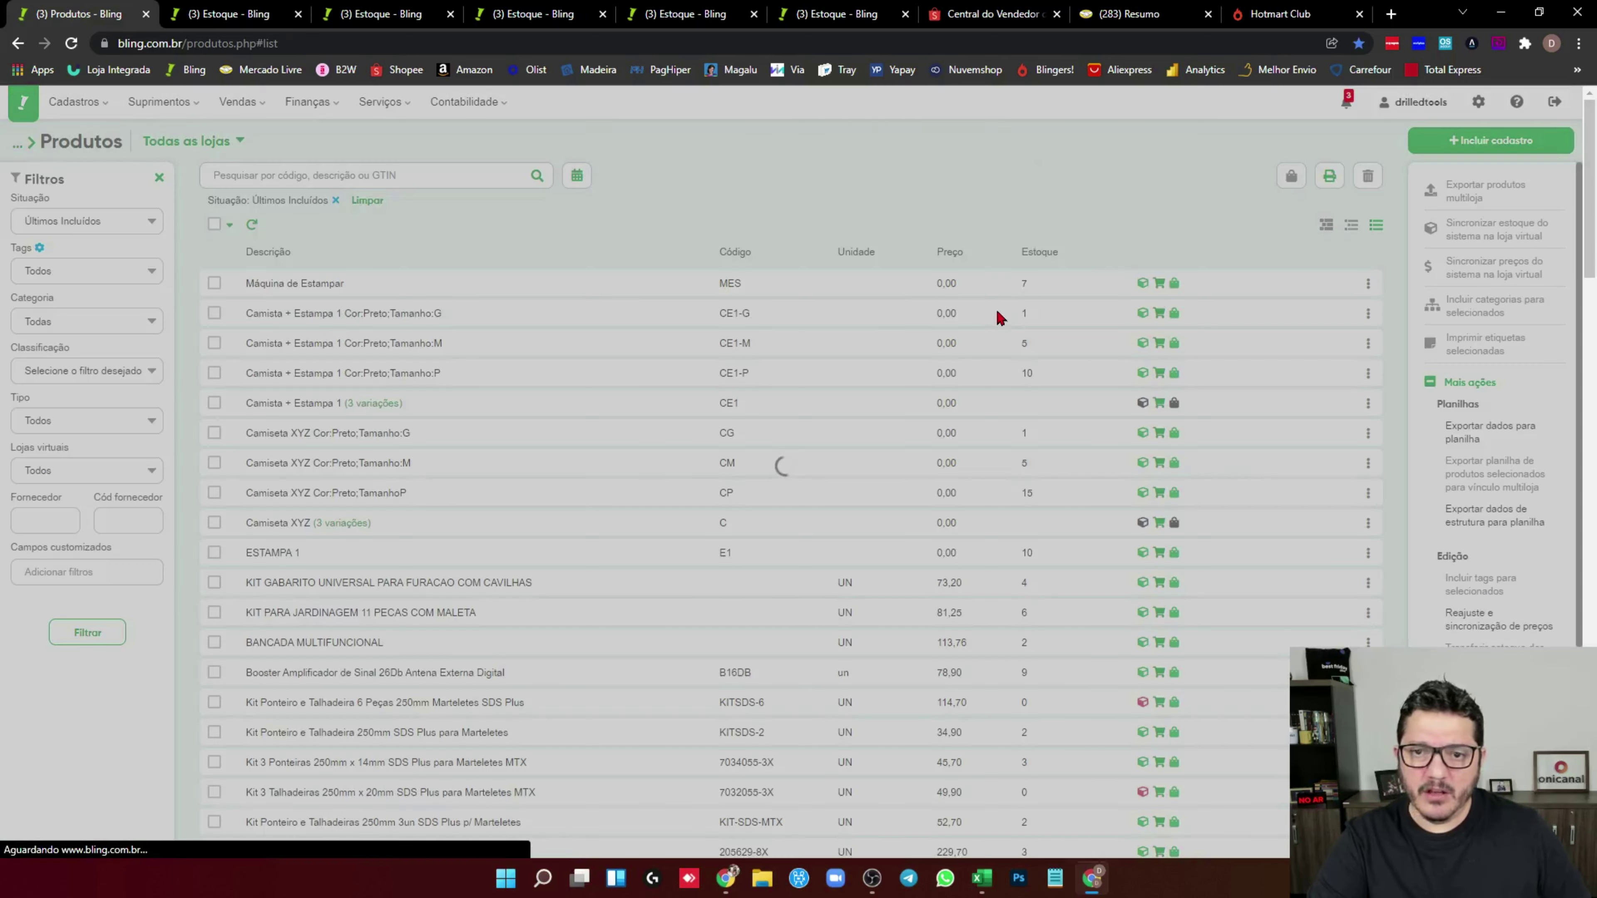